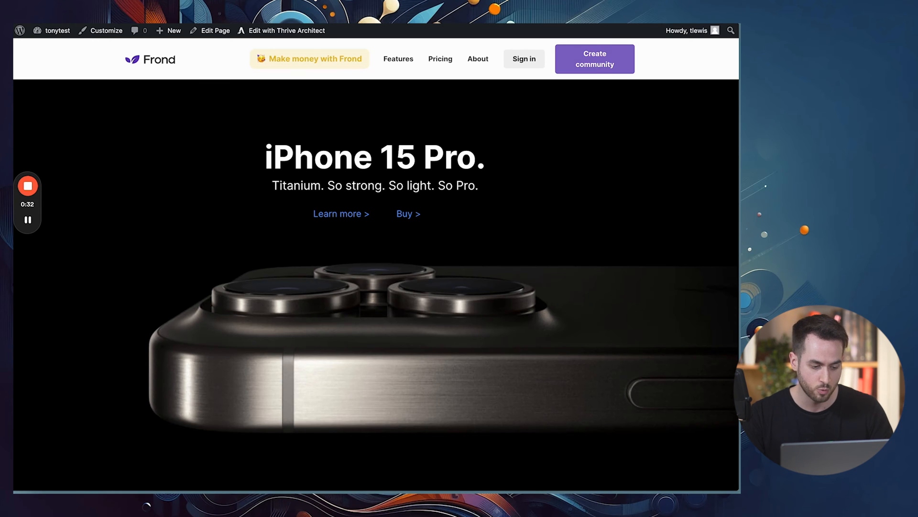
Close the page preview and open the Headers list in the Thrive Dashboard's Global Elements
{"action": "key", "text": "super+w"}
{"action": "mouse_move", "coordinate": [75, 344]}
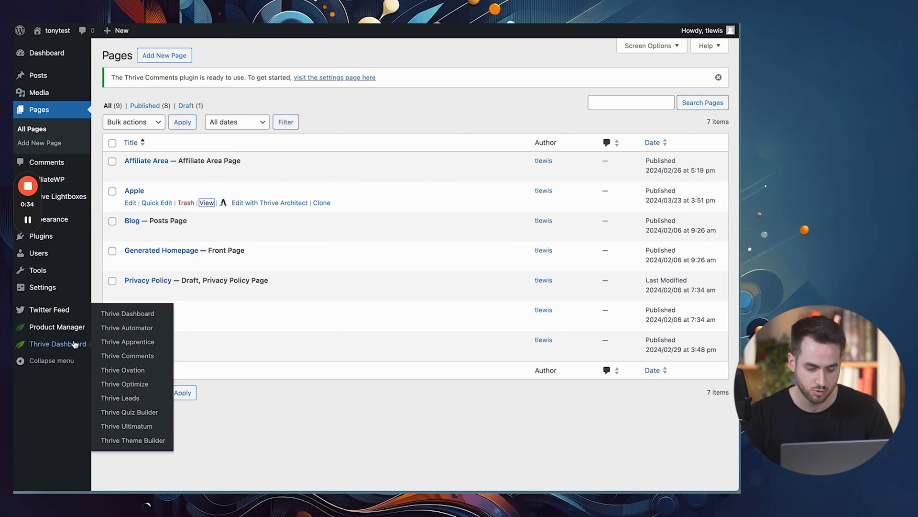
{"action": "left_click", "coordinate": [139, 314]}
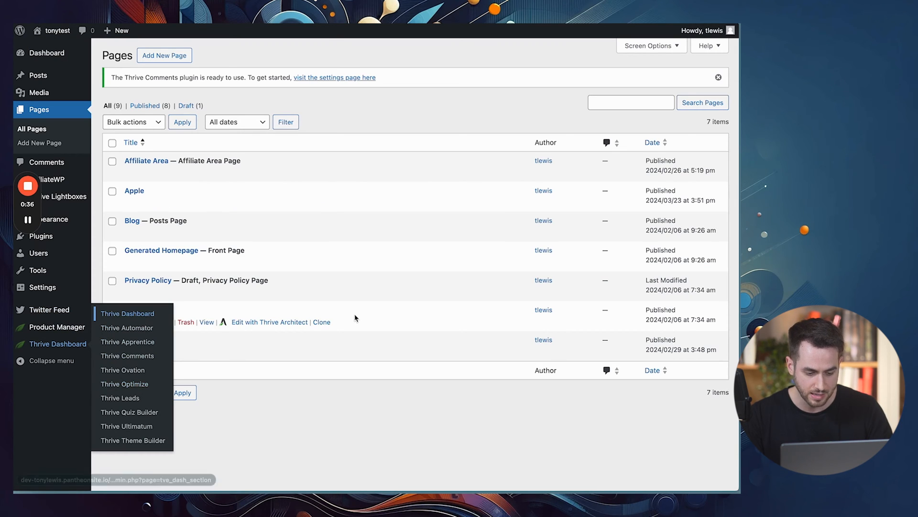
{"action": "scroll", "coordinate": [354, 317], "scroll_direction": "down", "scroll_amount": 15}
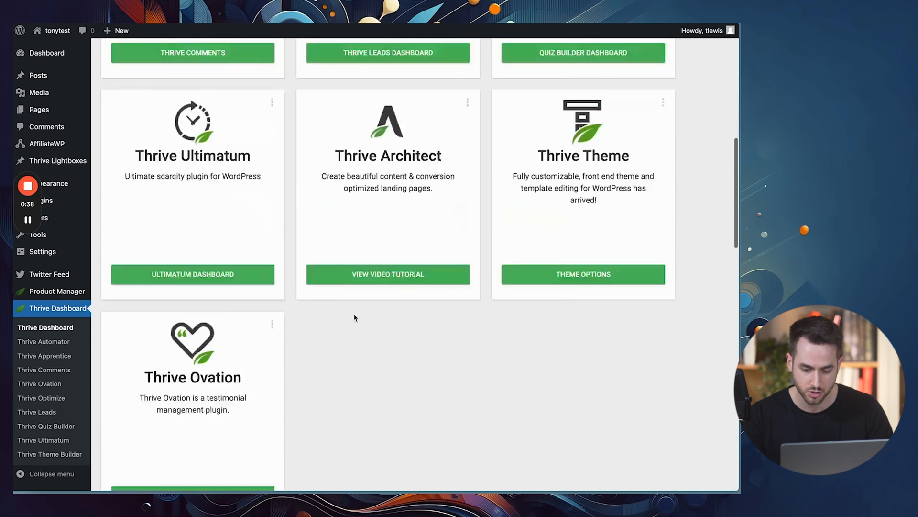
{"action": "scroll", "coordinate": [354, 317], "scroll_direction": "down", "scroll_amount": 14}
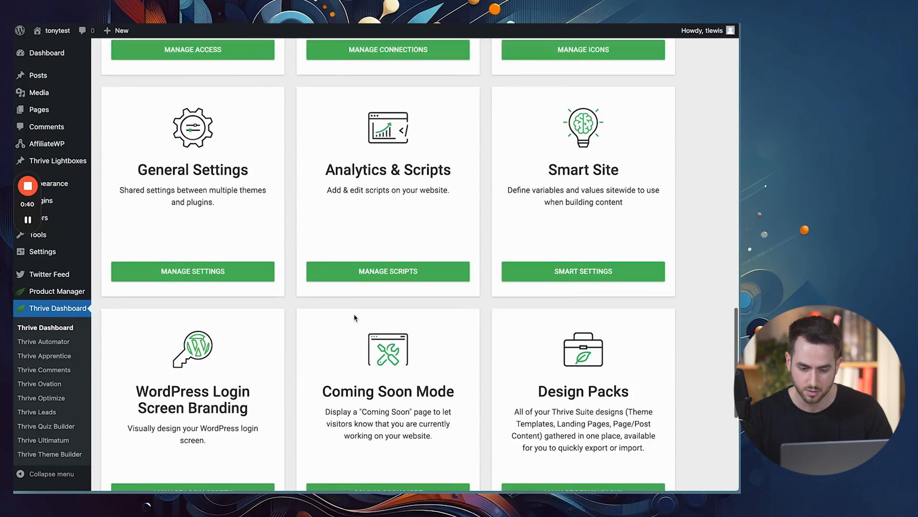
{"action": "scroll", "coordinate": [355, 318], "scroll_direction": "down", "scroll_amount": 3}
{"action": "left_click", "coordinate": [381, 412]}
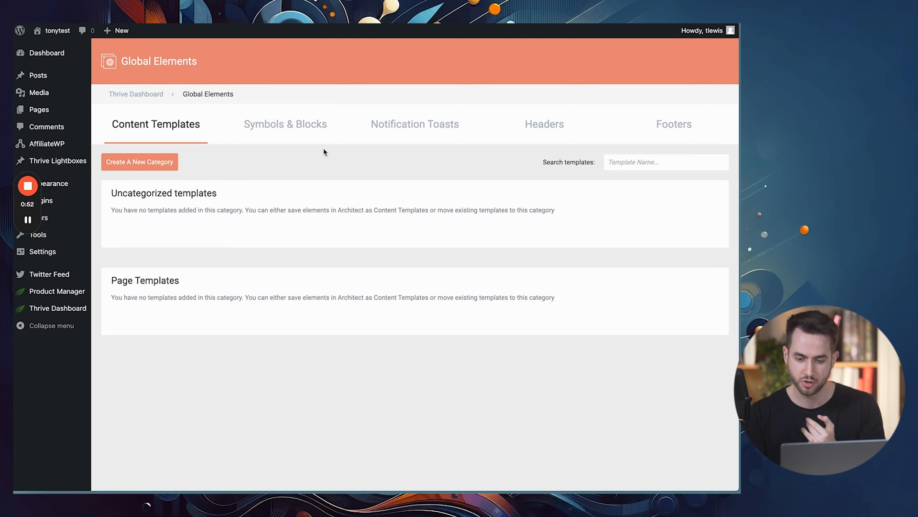
{"action": "left_click", "coordinate": [553, 130]}
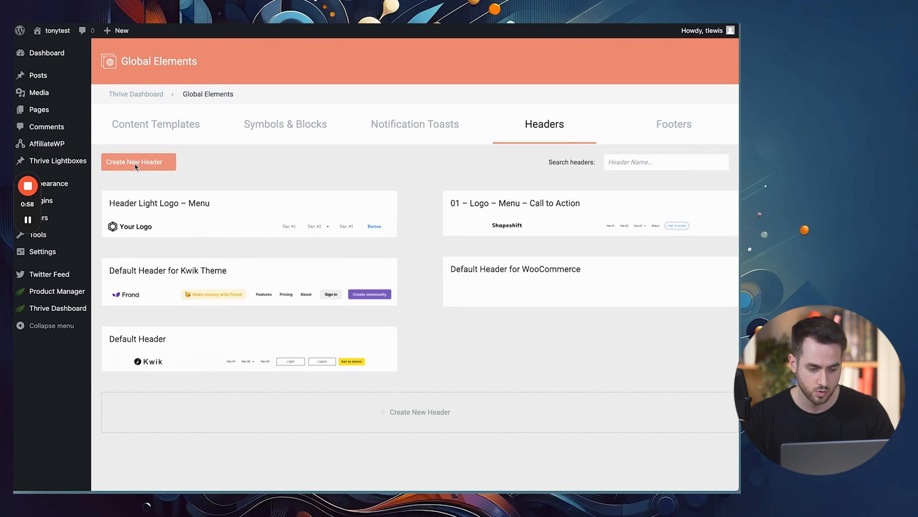
Create a new header named "Apple" from the Blank Header template and dismiss the ready-made design tip
{"action": "left_click", "coordinate": [146, 164]}
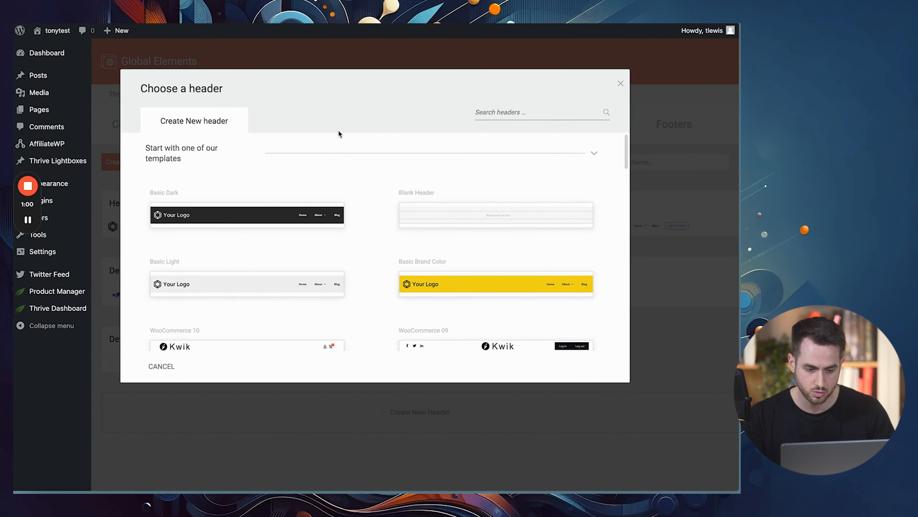
{"action": "left_click", "coordinate": [440, 218]}
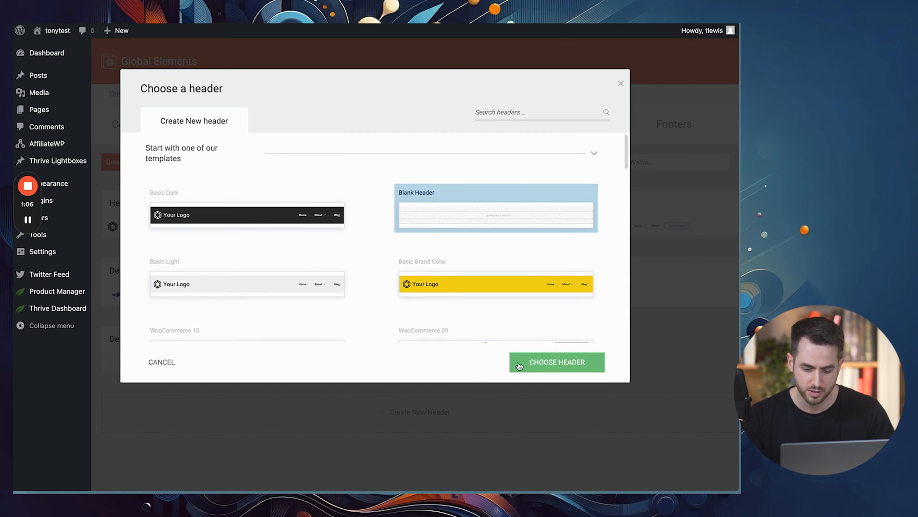
{"action": "left_click", "coordinate": [540, 373]}
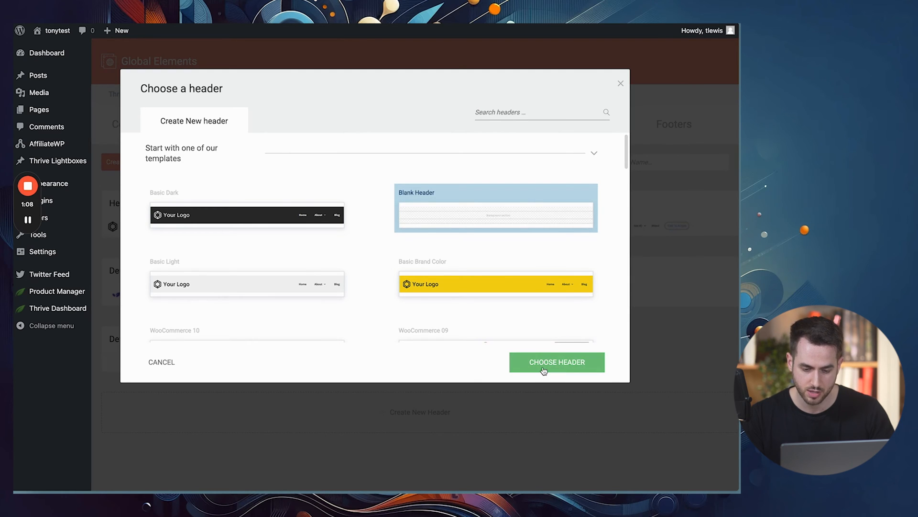
{"action": "type", "text": "Apple"}
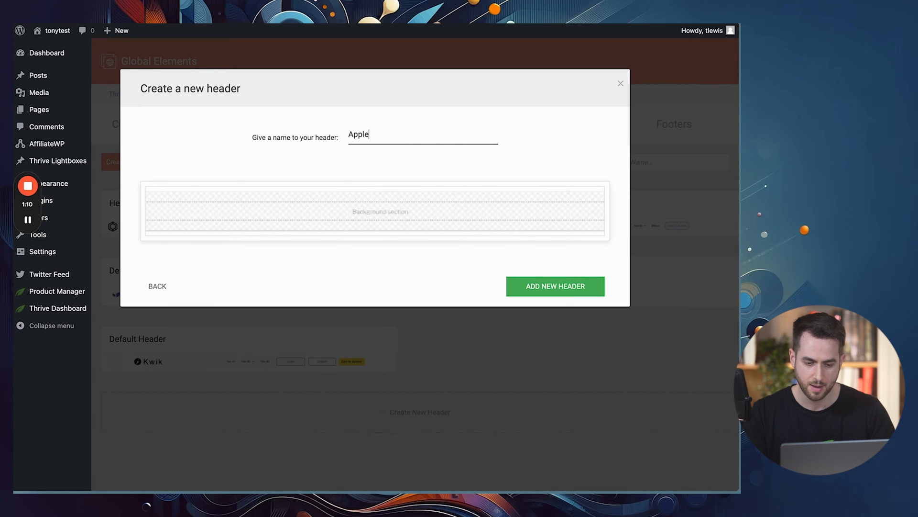
{"action": "left_click", "coordinate": [566, 286]}
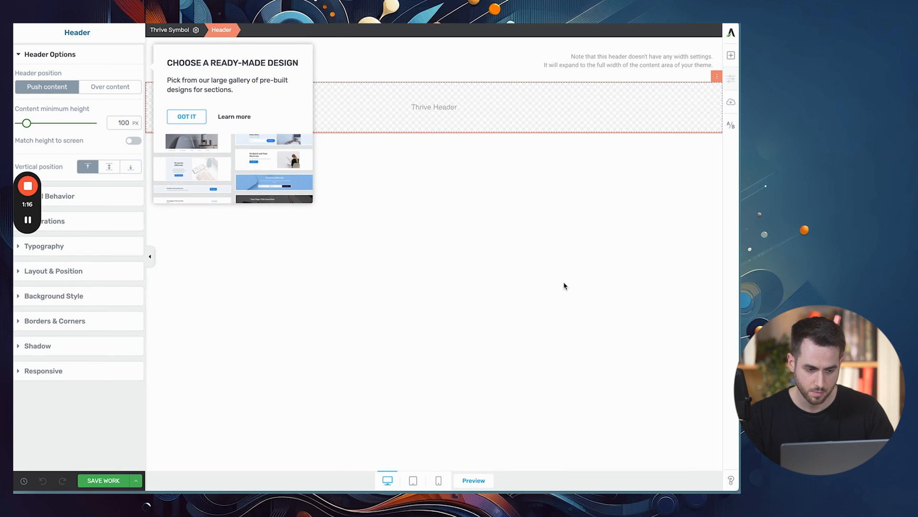
{"action": "left_click", "coordinate": [187, 117]}
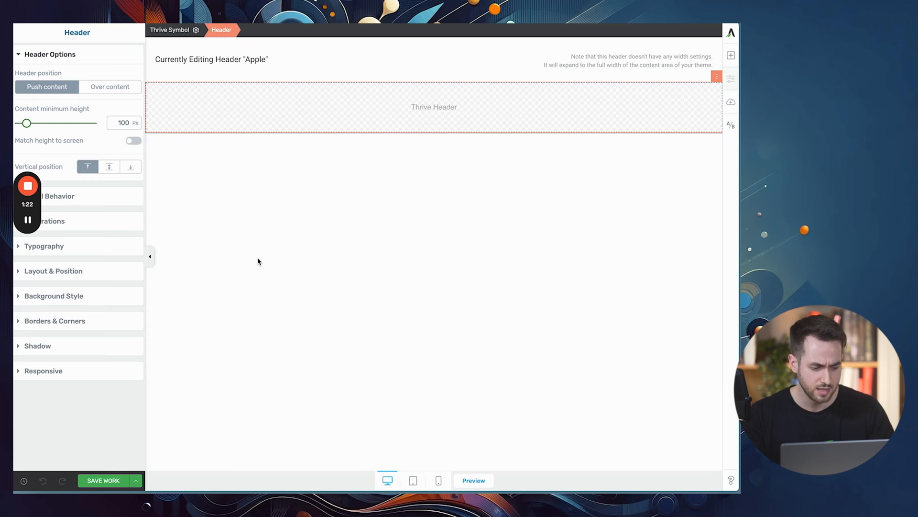
Switch to the apple.com reference page and narrow its responsive preview to a 427 × 962 mobile size
{"action": "key", "text": "ctrl+Tab"}
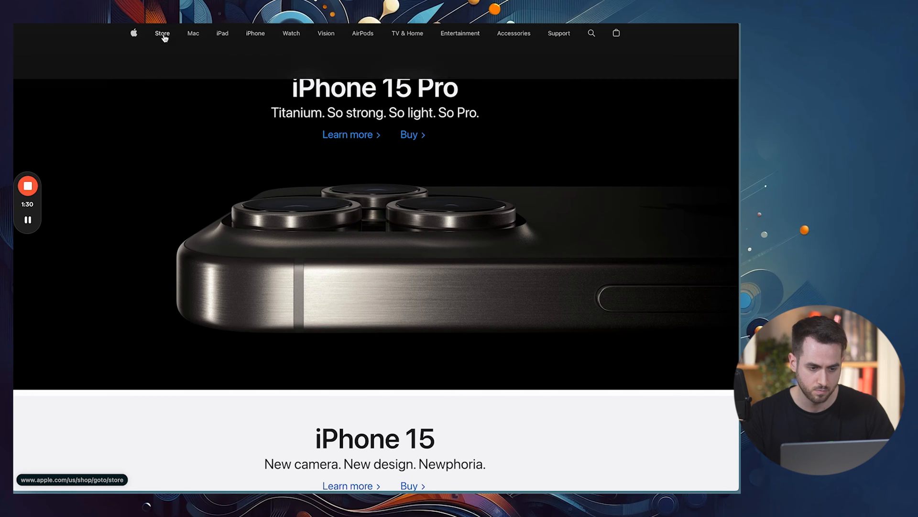
{"action": "mouse_move", "coordinate": [165, 38]}
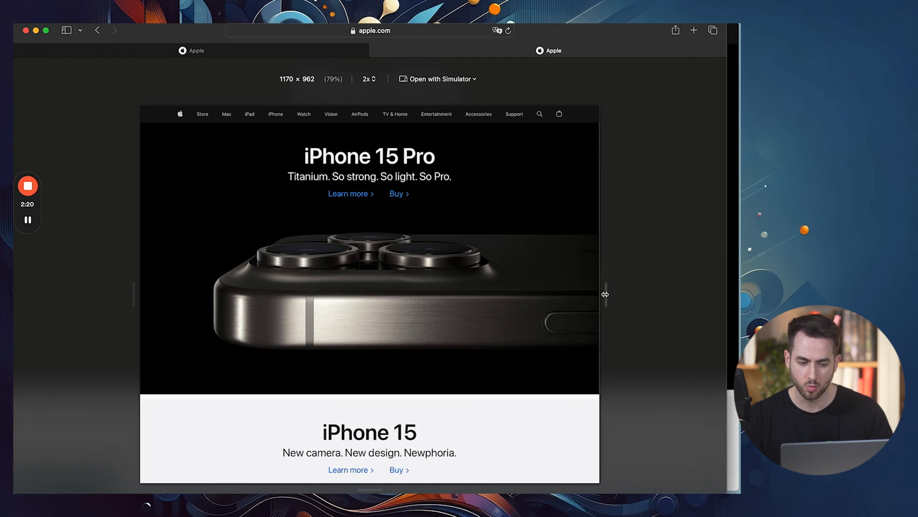
{"action": "left_click_drag", "start_coordinate": [605, 293], "coordinate": [458, 304]}
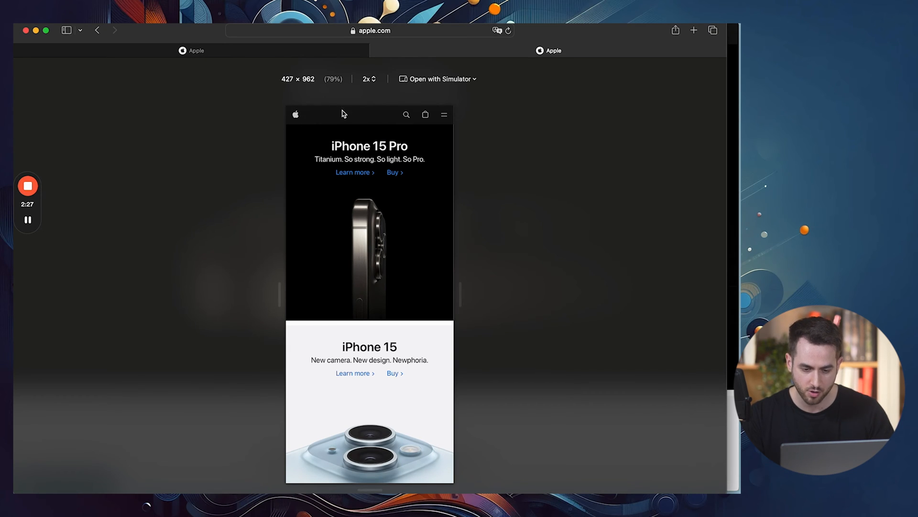
Outline the logo and the icon group in the mobile navigation bar in red, and clear the markings
{"action": "key", "text": "ctrl+shift+d"}
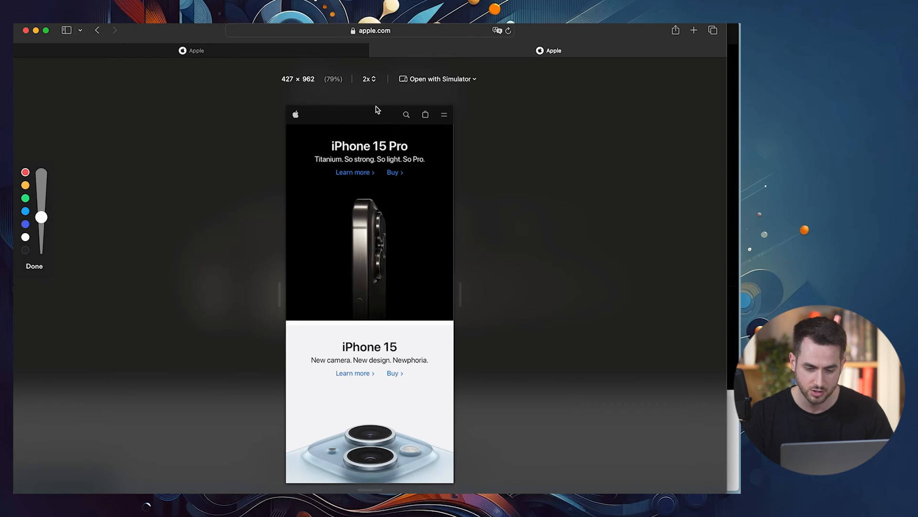
{"action": "left_click_drag", "start_coordinate": [367, 103], "coordinate": [364, 126]}
{"action": "mouse_move", "coordinate": [289, 102]}
{"action": "left_mouse_down"}
{"action": "mouse_move", "coordinate": [294, 127]}
{"action": "mouse_move", "coordinate": [310, 114]}
{"action": "mouse_move", "coordinate": [286, 100]}
{"action": "mouse_move", "coordinate": [362, 120]}
{"action": "mouse_move", "coordinate": [288, 117]}
{"action": "left_mouse_up"}
{"action": "mouse_move", "coordinate": [369, 102]}
{"action": "left_mouse_down"}
{"action": "mouse_move", "coordinate": [455, 102]}
{"action": "mouse_move", "coordinate": [454, 125]}
{"action": "left_mouse_up"}
{"action": "mouse_move", "coordinate": [364, 130]}
{"action": "left_mouse_down"}
{"action": "mouse_move", "coordinate": [454, 134]}
{"action": "mouse_move", "coordinate": [455, 125]}
{"action": "left_mouse_up"}
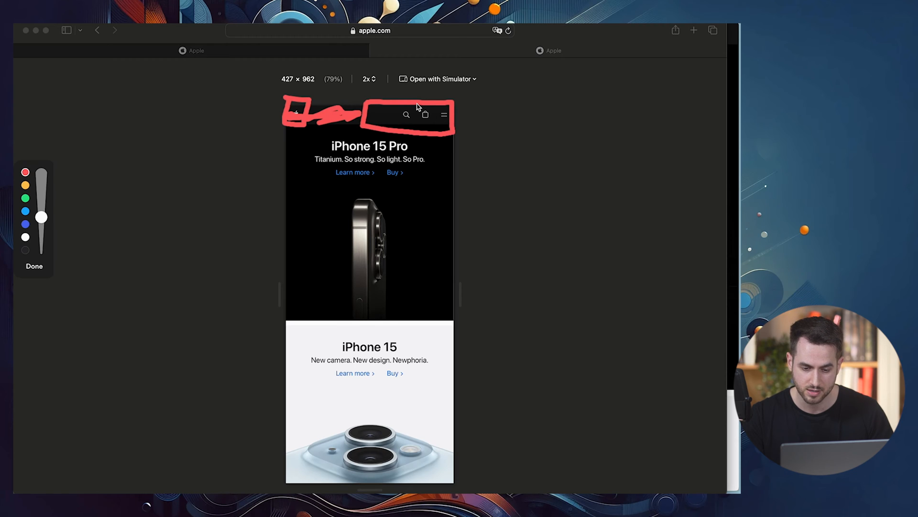
{"action": "mouse_move", "coordinate": [414, 102]}
{"action": "left_mouse_down"}
{"action": "mouse_move", "coordinate": [414, 131]}
{"action": "mouse_move", "coordinate": [431, 132]}
{"action": "left_mouse_up"}
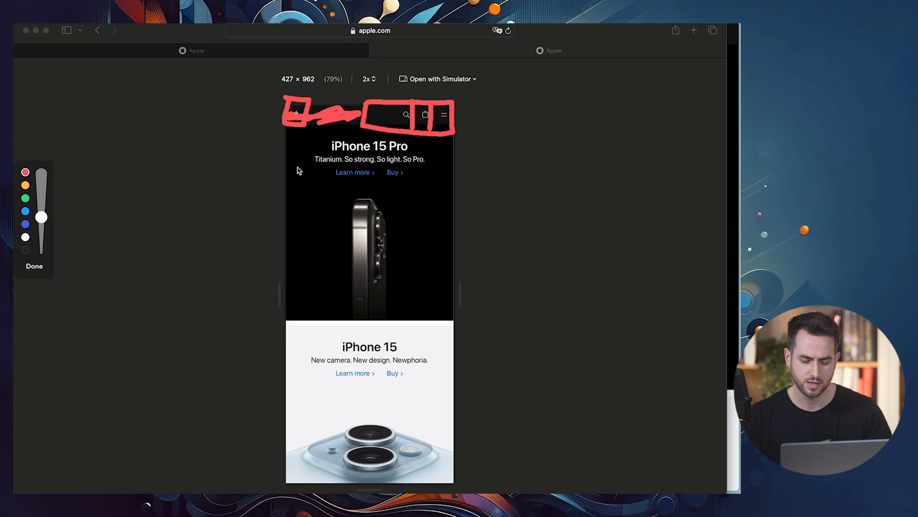
{"action": "key", "text": "Delete"}
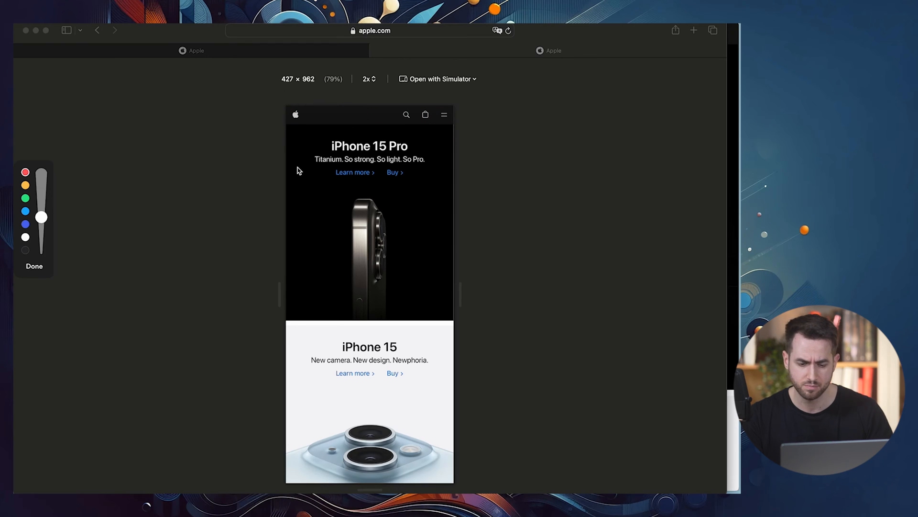
{"action": "key", "text": "Escape"}
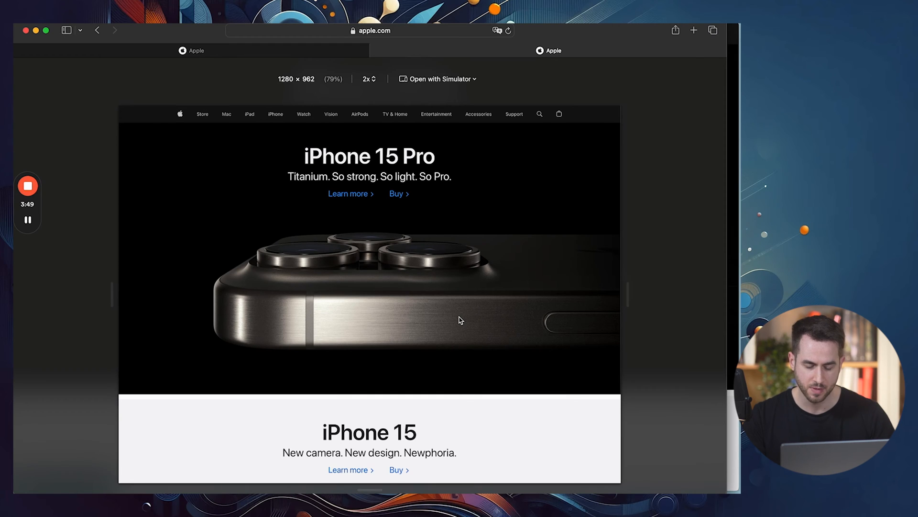
Outline the logo and the row of menu links in the desktop navigation bar at 1280 × 962 in red
{"action": "key", "text": "ctrl+shift+d"}
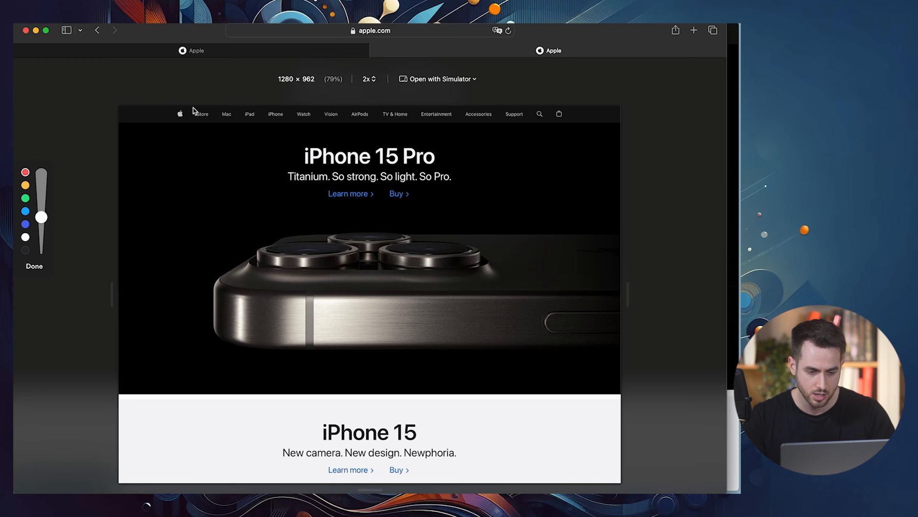
{"action": "mouse_move", "coordinate": [190, 110]}
{"action": "left_mouse_down"}
{"action": "mouse_move", "coordinate": [191, 129]}
{"action": "mouse_move", "coordinate": [169, 108]}
{"action": "mouse_move", "coordinate": [190, 106]}
{"action": "left_mouse_up"}
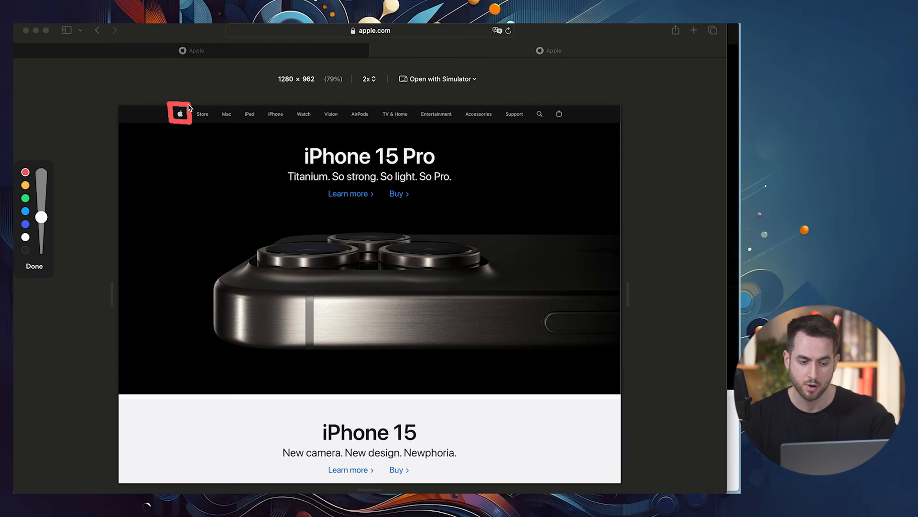
{"action": "mouse_move", "coordinate": [195, 102]}
{"action": "left_mouse_down"}
{"action": "mouse_move", "coordinate": [196, 127]}
{"action": "mouse_move", "coordinate": [259, 101]}
{"action": "mouse_move", "coordinate": [530, 100]}
{"action": "mouse_move", "coordinate": [527, 125]}
{"action": "left_mouse_up"}
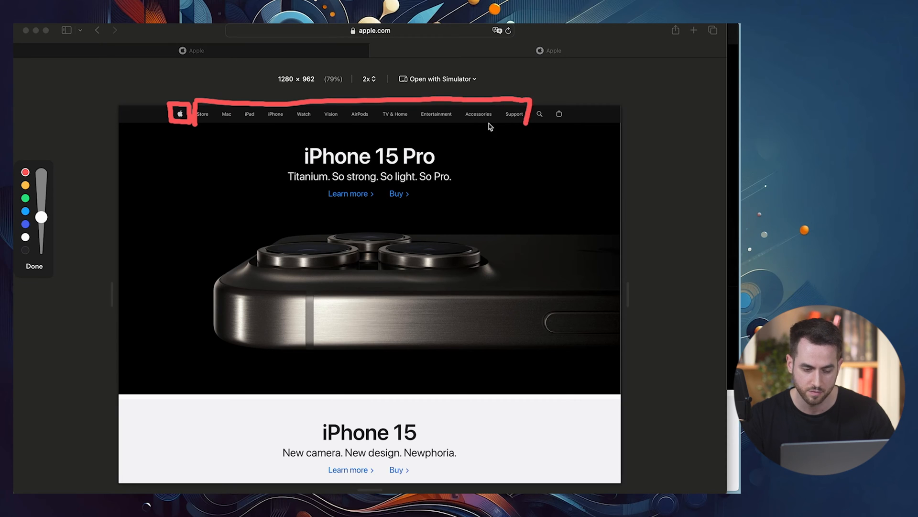
{"action": "mouse_move", "coordinate": [196, 125]}
{"action": "left_mouse_down"}
{"action": "mouse_move", "coordinate": [378, 138]}
{"action": "mouse_move", "coordinate": [526, 132]}
{"action": "left_mouse_up"}
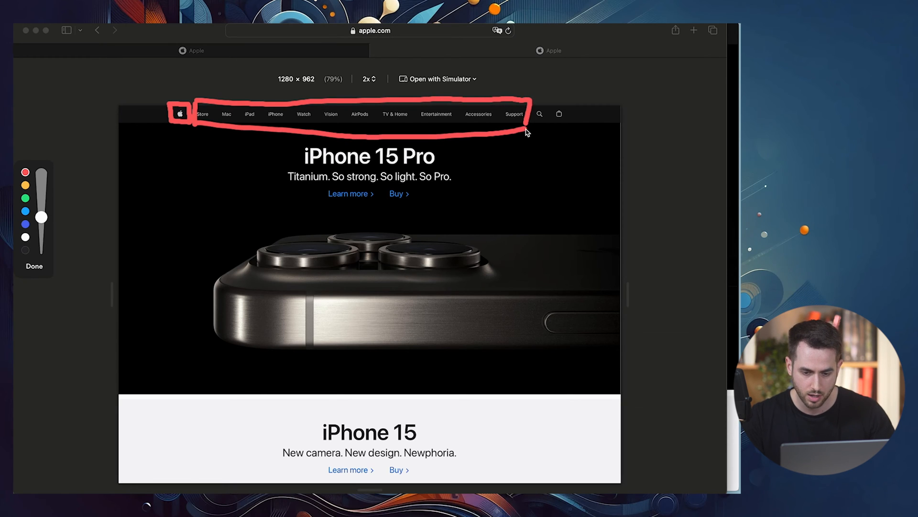
{"action": "mouse_move", "coordinate": [212, 121]}
{"action": "left_mouse_down"}
{"action": "mouse_move", "coordinate": [469, 120]}
{"action": "mouse_move", "coordinate": [545, 105]}
{"action": "mouse_move", "coordinate": [550, 126]}
{"action": "mouse_move", "coordinate": [536, 131]}
{"action": "mouse_move", "coordinate": [529, 118]}
{"action": "mouse_move", "coordinate": [529, 125]}
{"action": "mouse_move", "coordinate": [576, 111]}
{"action": "mouse_move", "coordinate": [572, 130]}
{"action": "mouse_move", "coordinate": [552, 132]}
{"action": "left_mouse_up"}
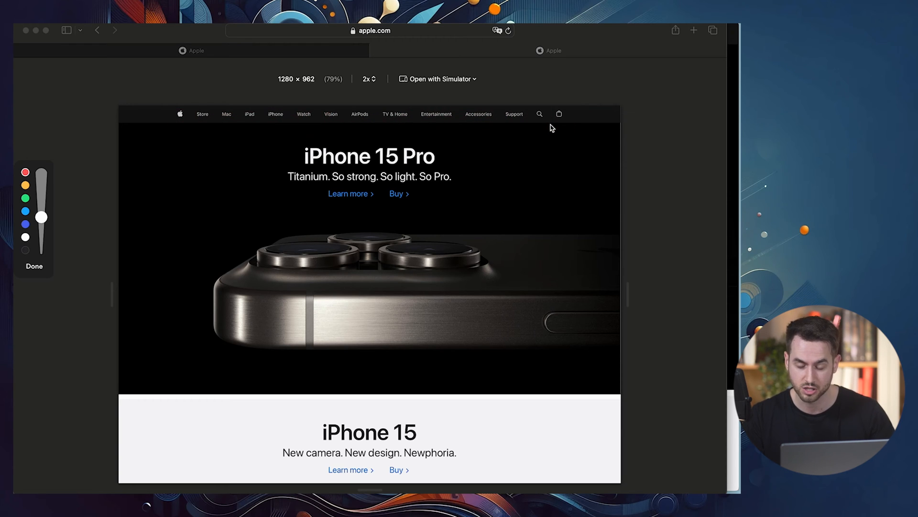
Mark the bag, search icon, menu links and logo across the desktop navigation bar, and leave drawing mode
{"action": "mouse_move", "coordinate": [571, 110]}
{"action": "left_mouse_down"}
{"action": "mouse_move", "coordinate": [561, 103]}
{"action": "mouse_move", "coordinate": [554, 133]}
{"action": "mouse_move", "coordinate": [574, 112]}
{"action": "mouse_move", "coordinate": [538, 118]}
{"action": "left_mouse_up"}
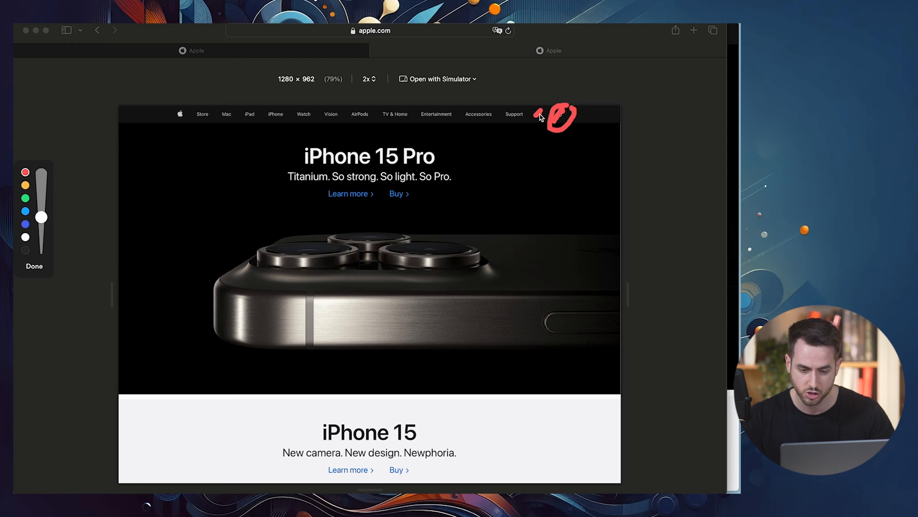
{"action": "mouse_move", "coordinate": [218, 112]}
{"action": "left_mouse_down"}
{"action": "mouse_move", "coordinate": [356, 126]}
{"action": "mouse_move", "coordinate": [514, 121]}
{"action": "left_mouse_up"}
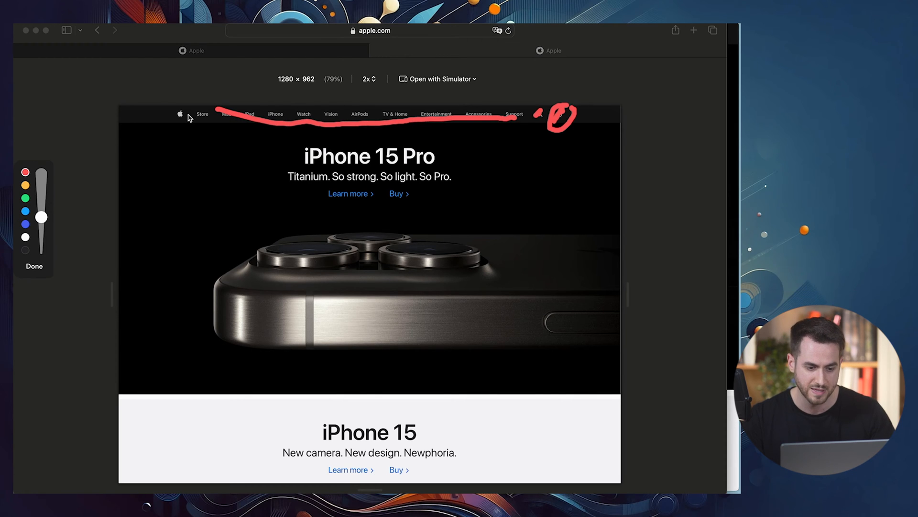
{"action": "left_click_drag", "start_coordinate": [180, 117], "coordinate": [184, 113]}
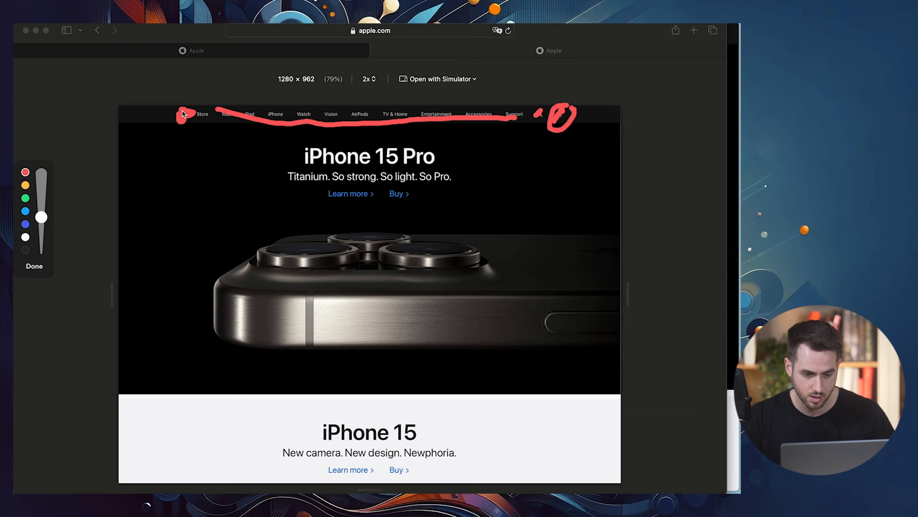
{"action": "key", "text": "Escape"}
Return to the "Apple" header editor and add a Content Box element to the empty header
{"action": "key", "text": "super+Tab"}
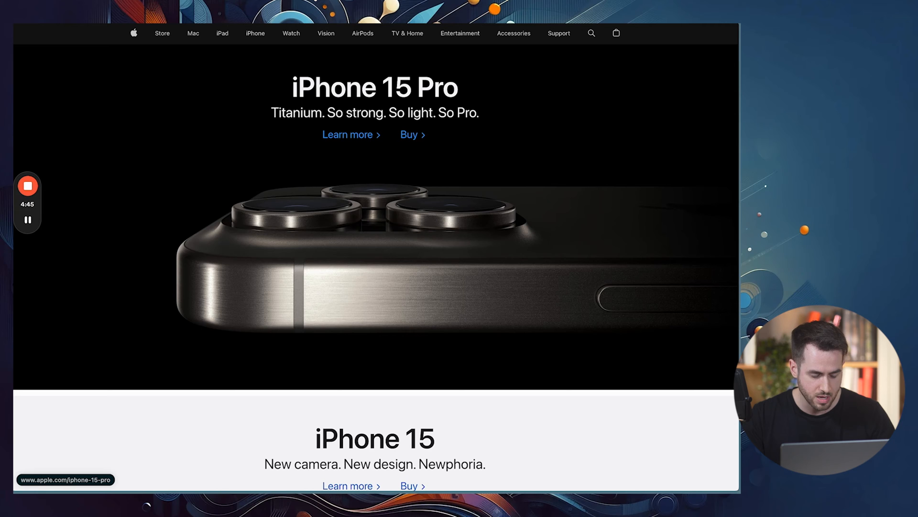
{"action": "left_click", "coordinate": [13, 289]}
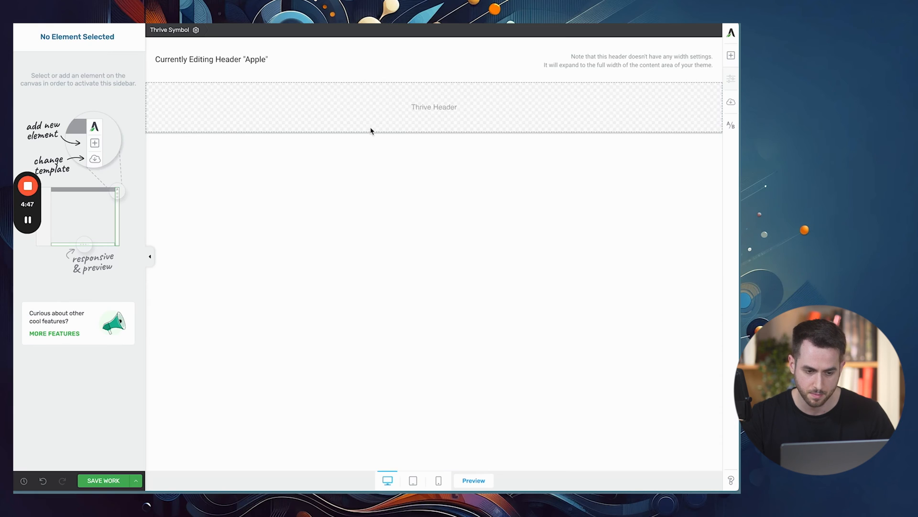
{"action": "left_click", "coordinate": [728, 54]}
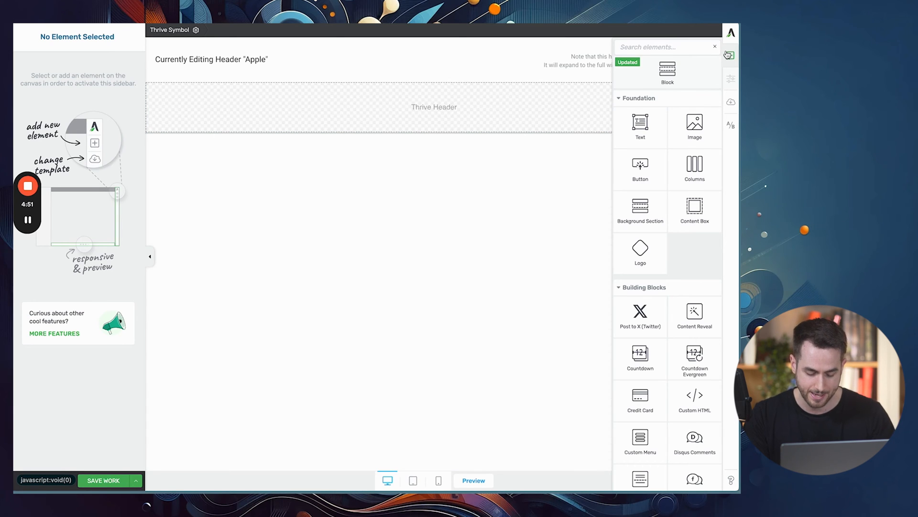
{"action": "type", "text": "con"}
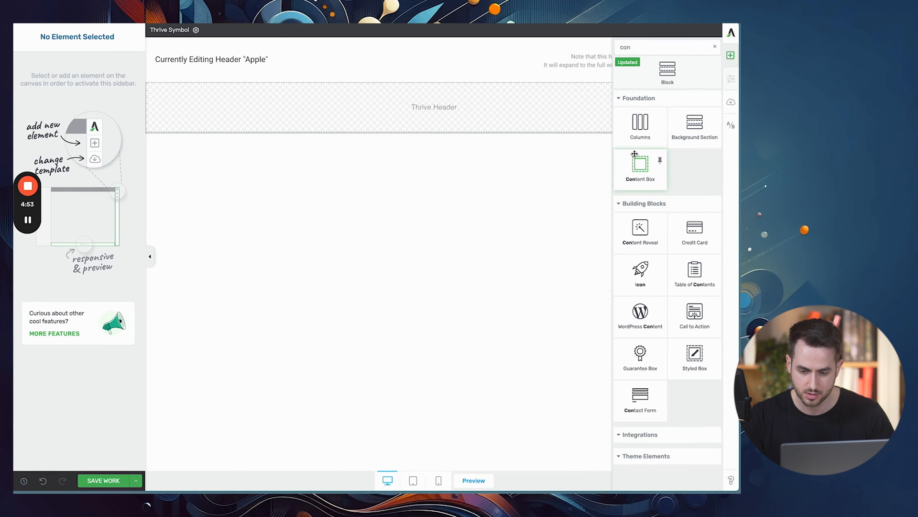
{"action": "left_click", "coordinate": [634, 154]}
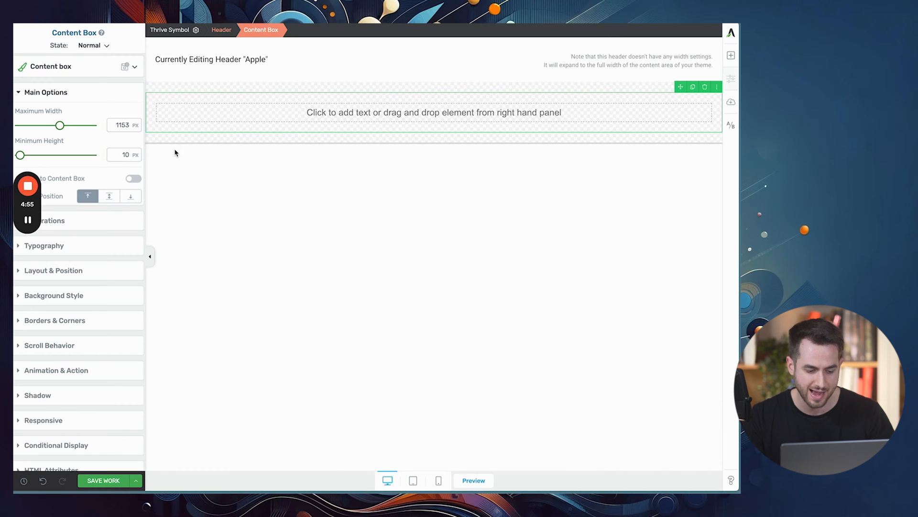
Limit the content box's visibility to desktop only by excluding tablet and mobile
{"action": "scroll", "coordinate": [101, 293], "scroll_direction": "down", "scroll_amount": 1}
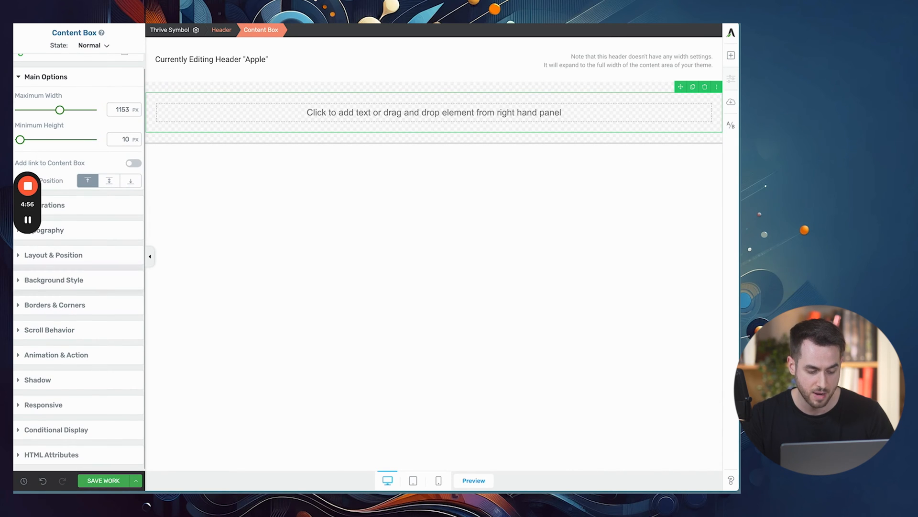
{"action": "left_click", "coordinate": [81, 405]}
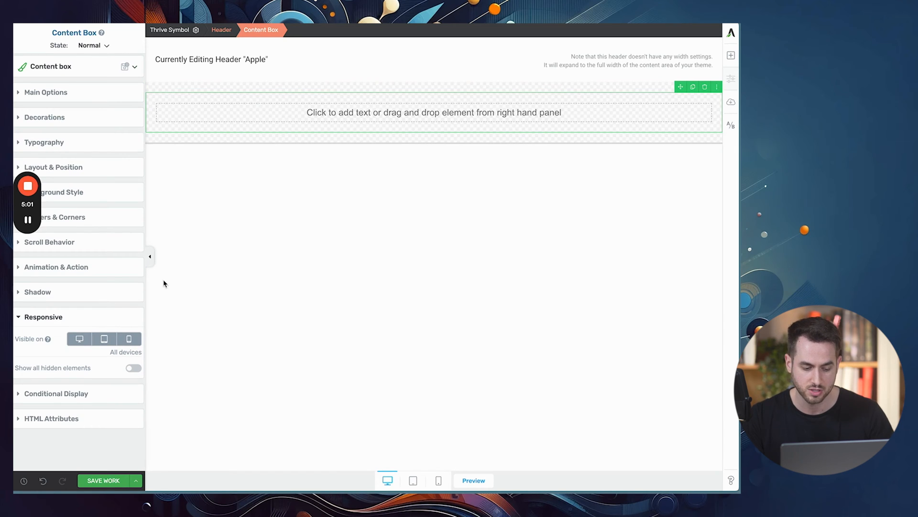
{"action": "left_click", "coordinate": [102, 341]}
{"action": "left_click", "coordinate": [136, 338]}
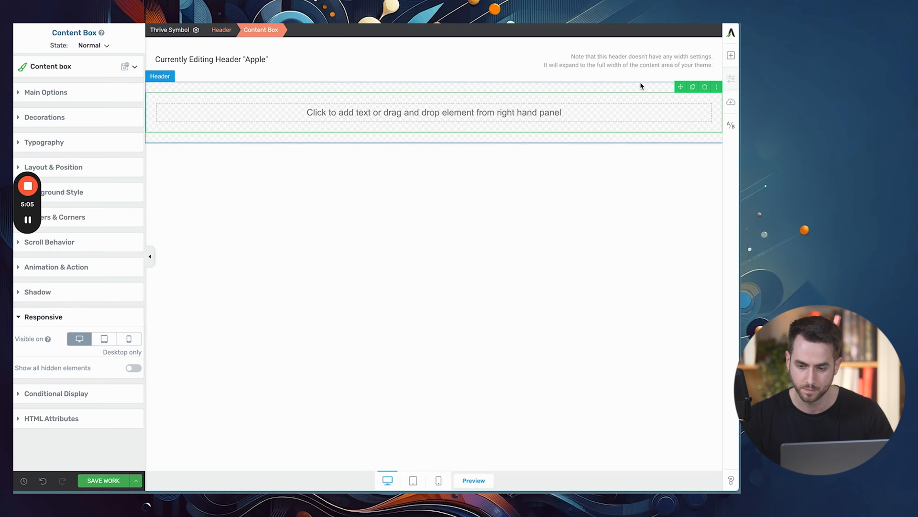
Add a second Content Box below the first one and make it visible on tablet and mobile only
{"action": "left_click", "coordinate": [731, 55]}
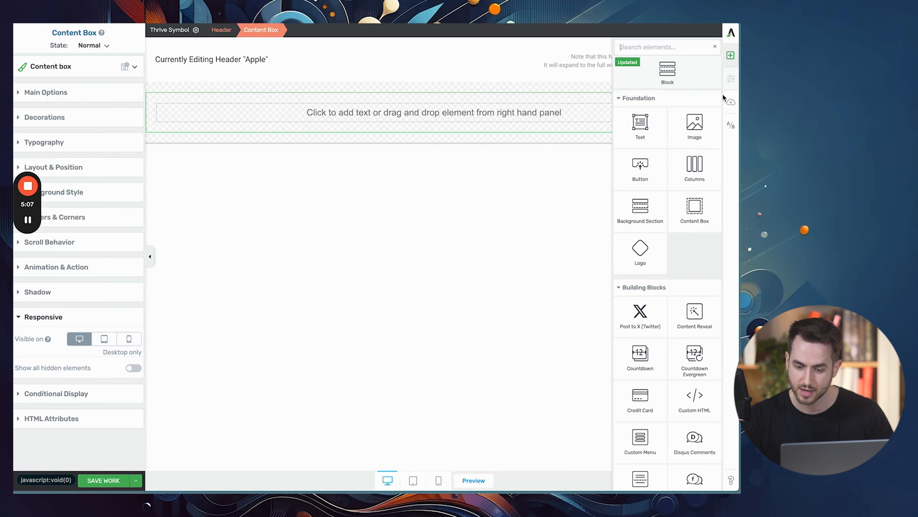
{"action": "left_click_drag", "start_coordinate": [681, 203], "coordinate": [571, 135]}
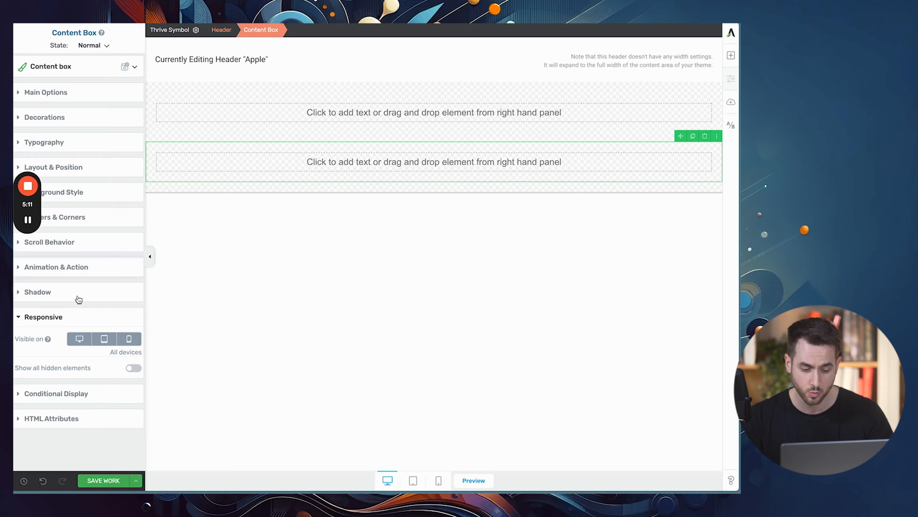
{"action": "left_click", "coordinate": [80, 339]}
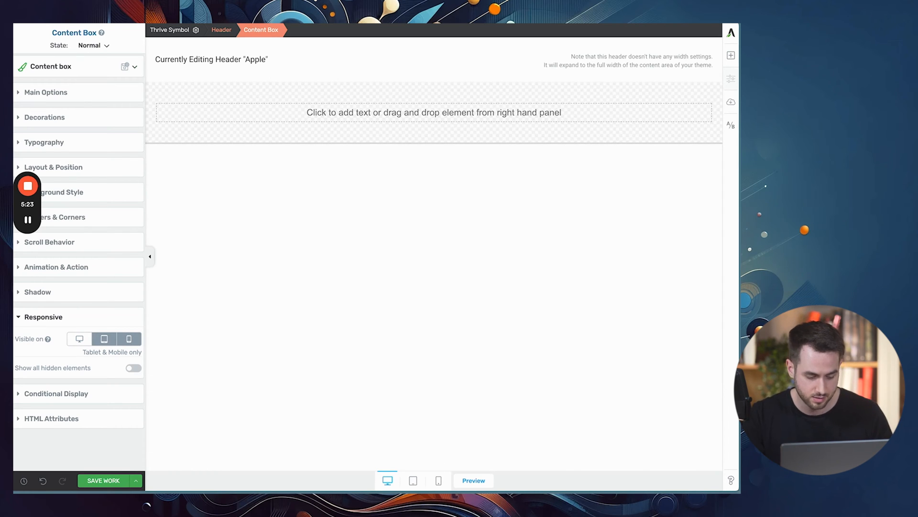
Switch to apple.com in the browser, narrow the responsive preview to 381 × 962 to examine the mobile navigation bar, and return to the header editor
{"action": "key", "text": "super+Tab"}
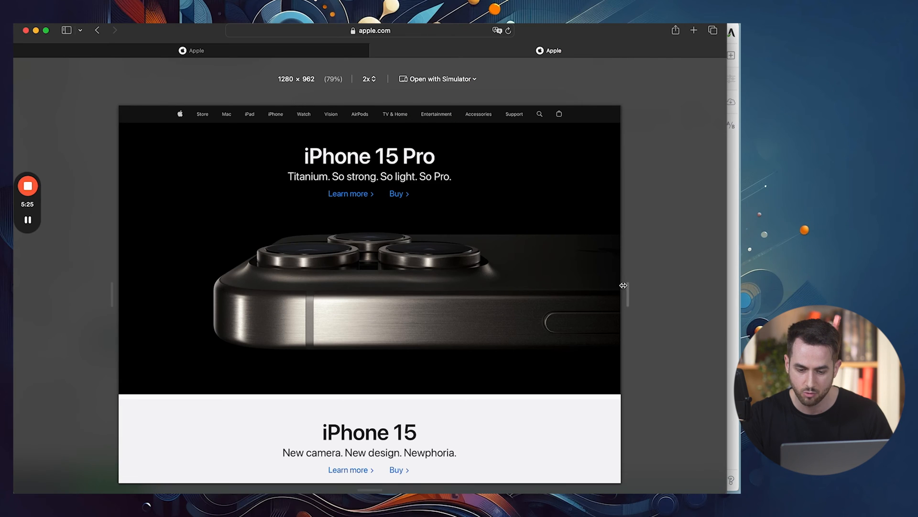
{"action": "left_click_drag", "start_coordinate": [626, 288], "coordinate": [450, 283]}
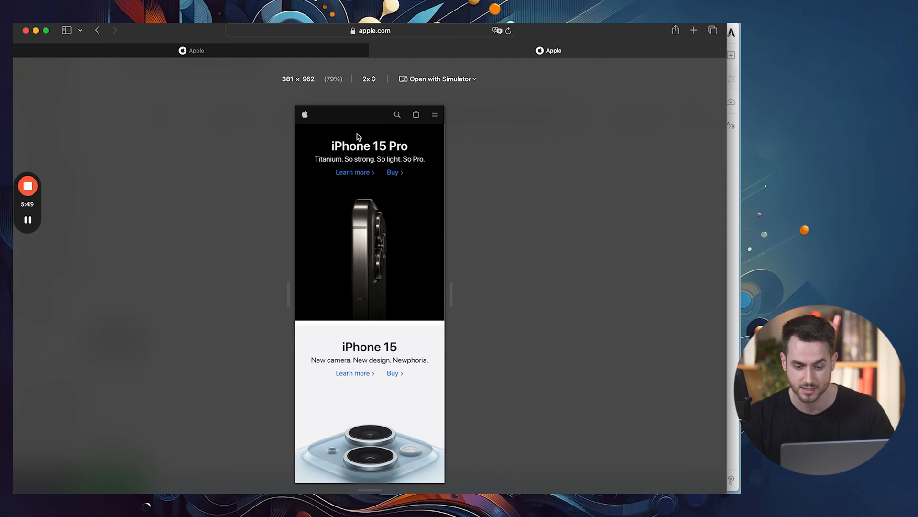
{"action": "key", "text": "super+Tab"}
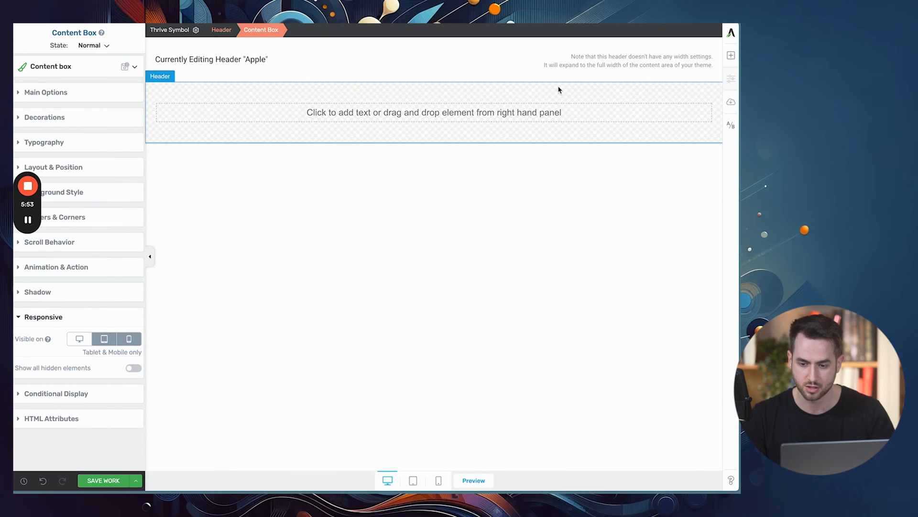
Add a Columns element with a four-column layout inside the desktop content box
{"action": "left_click", "coordinate": [731, 56]}
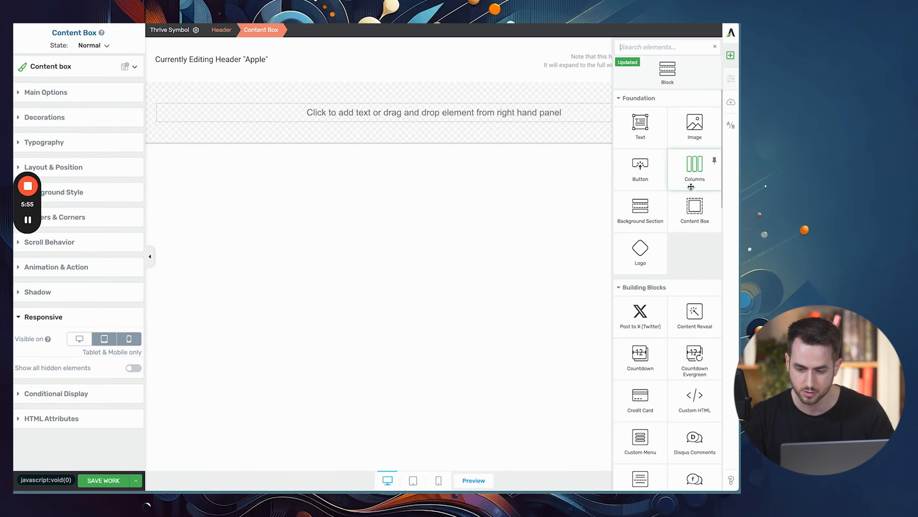
{"action": "left_click_drag", "start_coordinate": [697, 176], "coordinate": [540, 113]}
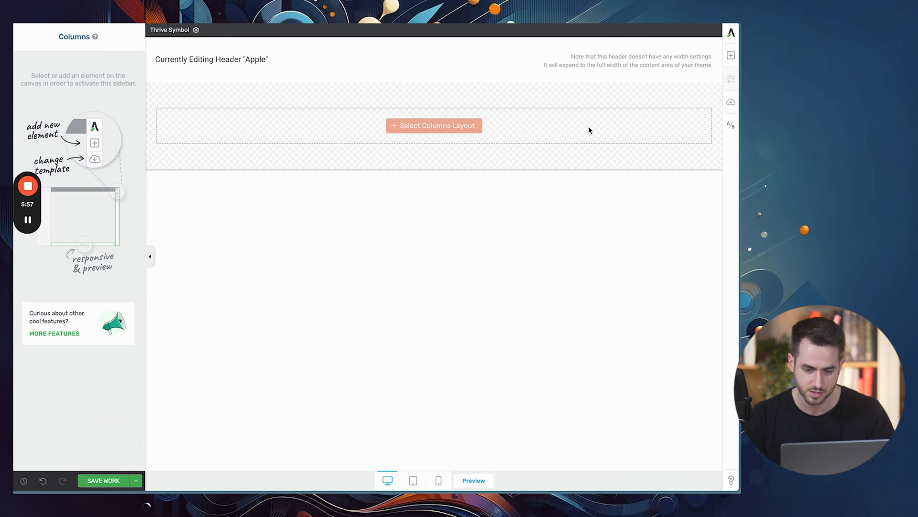
{"action": "left_click", "coordinate": [485, 154]}
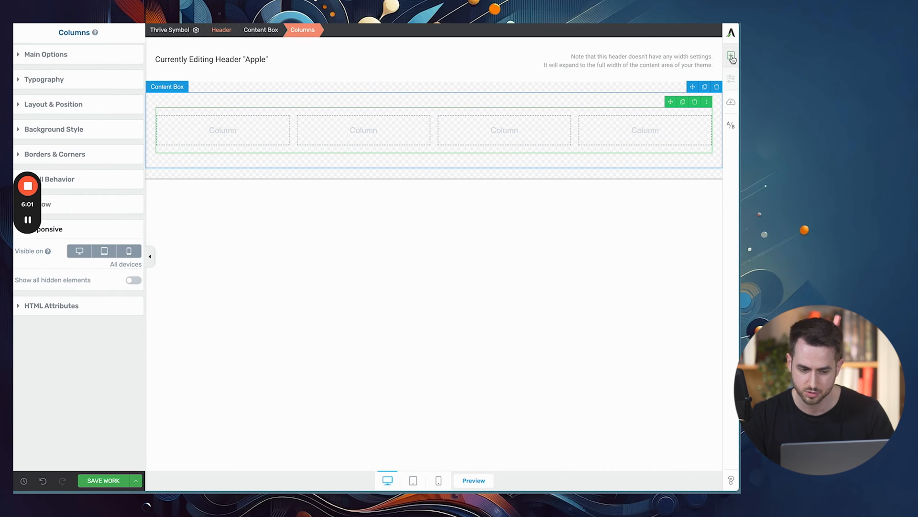
Add an Image element to the first column using apple-logo-23-300x300-1.png from the media library
{"action": "left_click", "coordinate": [732, 56]}
{"action": "left_click_drag", "start_coordinate": [693, 127], "coordinate": [245, 126]}
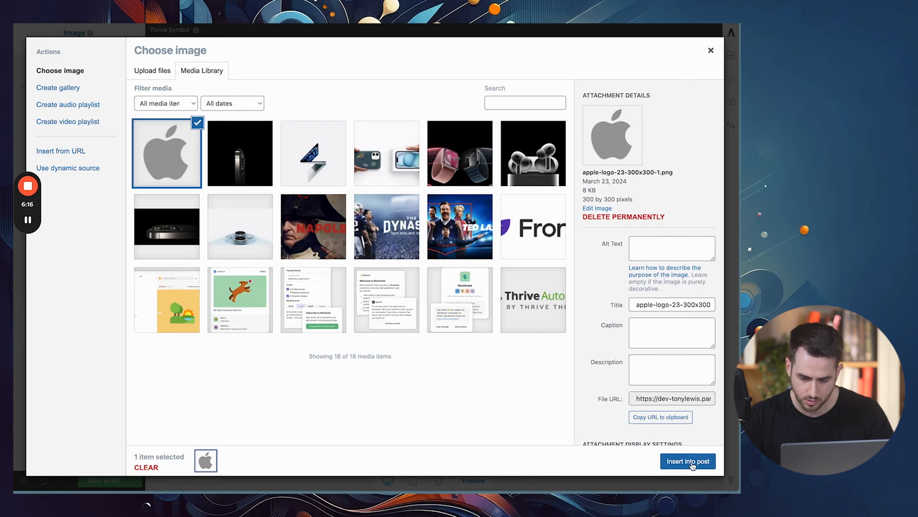
{"action": "left_click", "coordinate": [688, 460]}
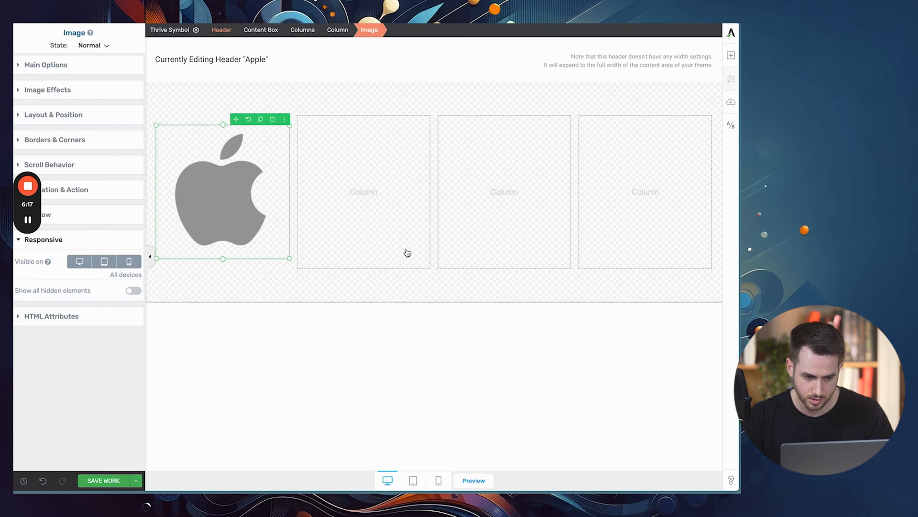
Try a size of 48 px for the Apple logo image, and set it to 24 px instead
{"action": "left_click", "coordinate": [96, 72]}
{"action": "double_click", "coordinate": [122, 171]}
{"action": "type", "text": "48"}
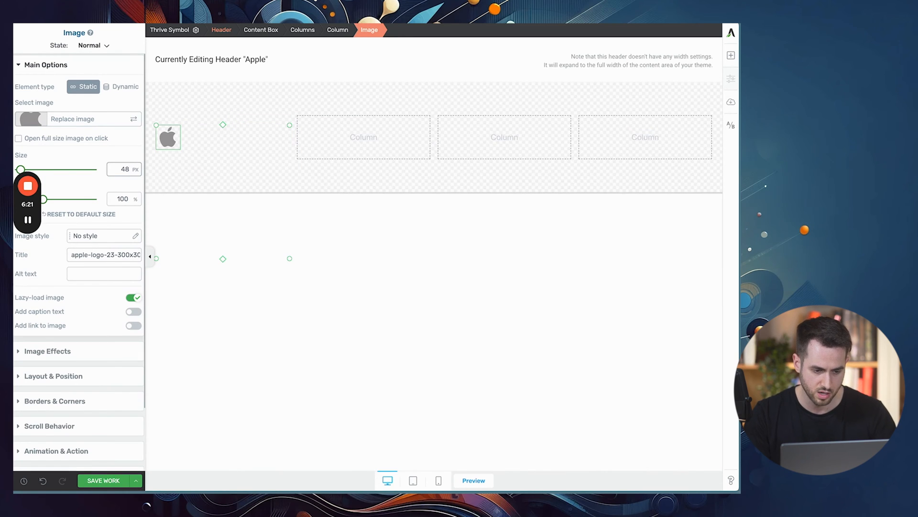
{"action": "key", "text": "BackSpace"}
{"action": "key", "text": "BackSpace"}
{"action": "type", "text": "24"}
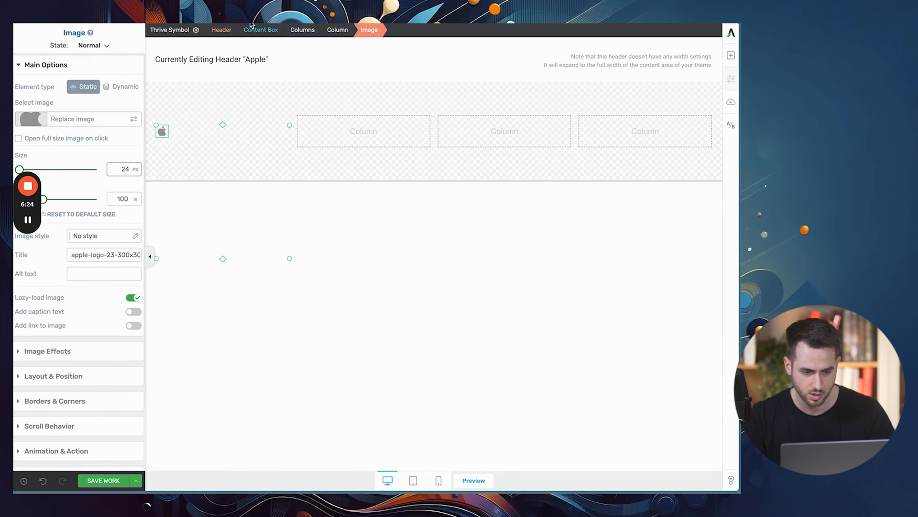
Find the custom menu element and add it to the second column as a Simple Mega Menu with the Basic template
{"action": "left_click", "coordinate": [359, 161]}
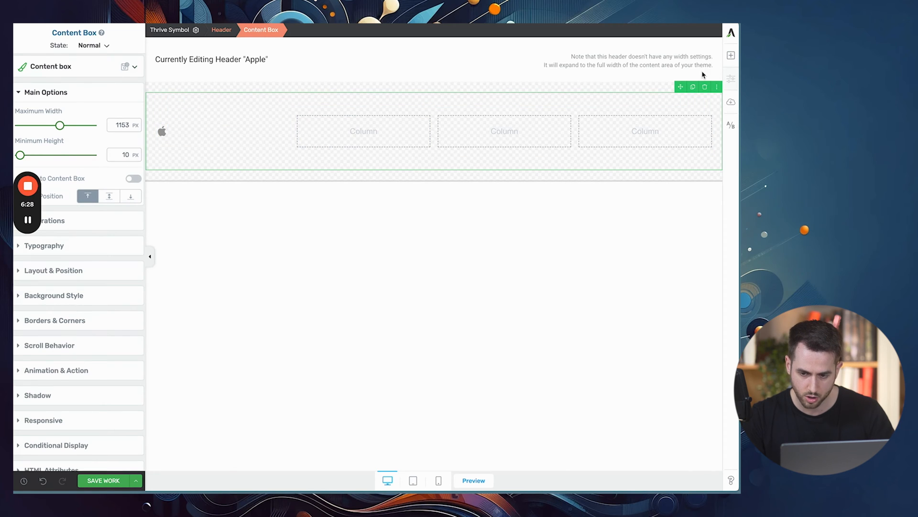
{"action": "left_click", "coordinate": [728, 60]}
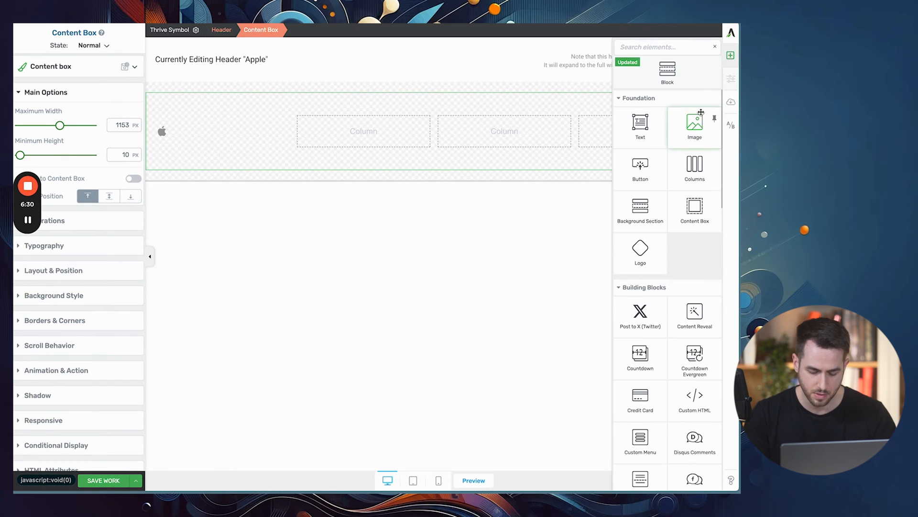
{"action": "type", "text": "menu"}
{"action": "left_click_drag", "start_coordinate": [640, 112], "coordinate": [389, 139]}
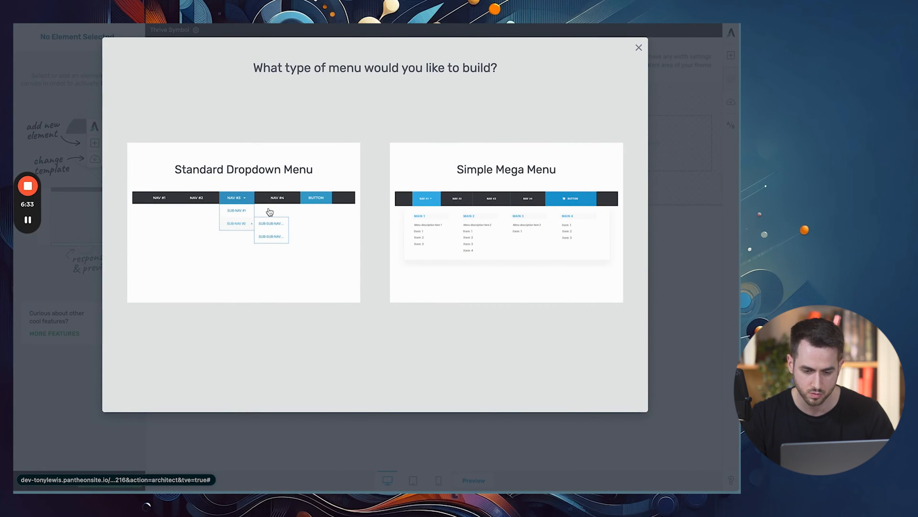
{"action": "left_click", "coordinate": [481, 205]}
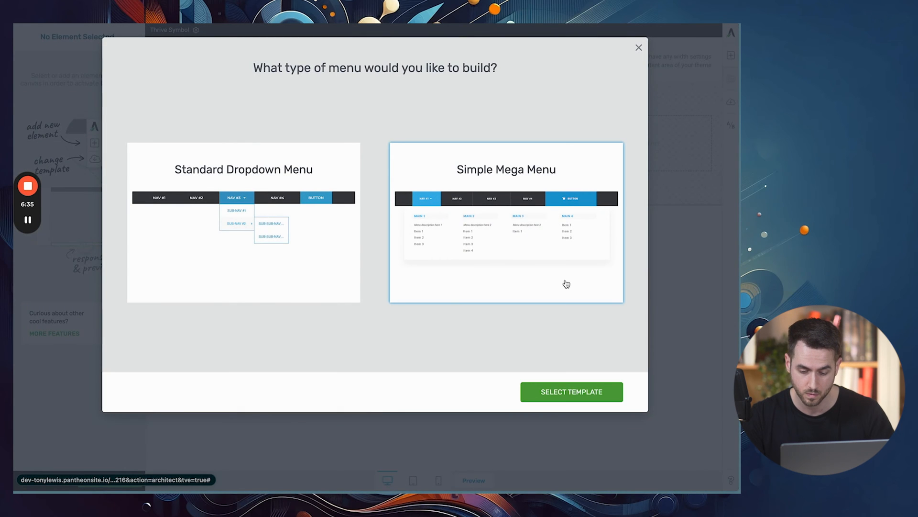
{"action": "left_click", "coordinate": [554, 390]}
{"action": "left_click", "coordinate": [278, 125]}
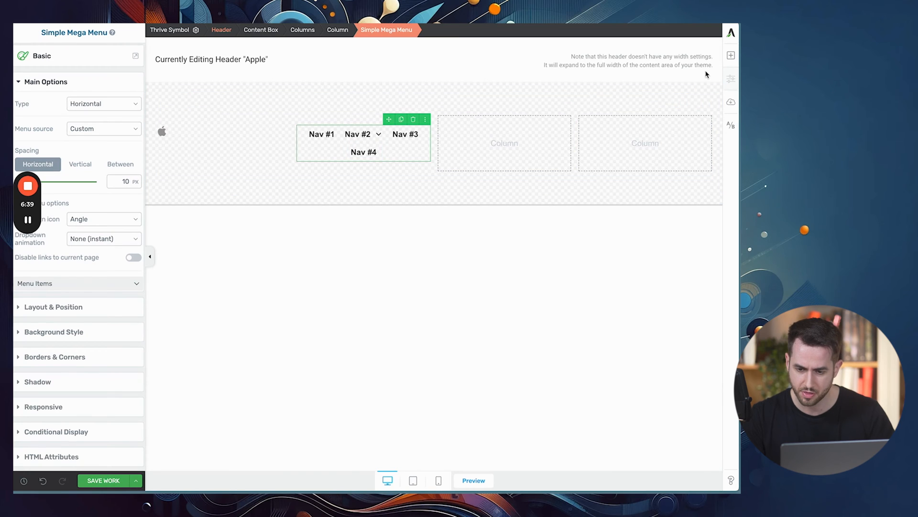
Add a Search element to the third column and apply the Search 18 Tooltip 2-step template
{"action": "left_click", "coordinate": [730, 56]}
{"action": "type", "text": "search"}
{"action": "left_click_drag", "start_coordinate": [640, 115], "coordinate": [497, 145]}
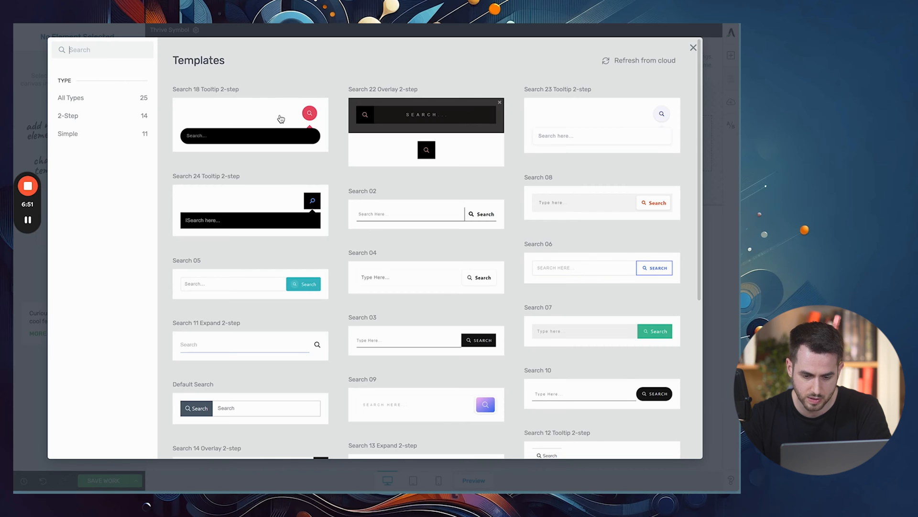
{"action": "scroll", "coordinate": [373, 231], "scroll_direction": "down", "scroll_amount": 5}
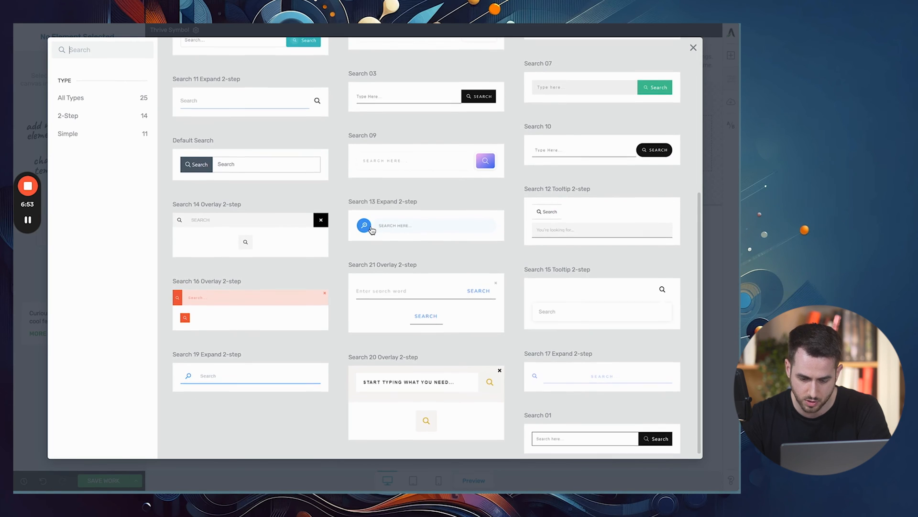
{"action": "scroll", "coordinate": [372, 231], "scroll_direction": "up", "scroll_amount": 5}
{"action": "scroll", "coordinate": [372, 231], "scroll_direction": "down", "scroll_amount": 5}
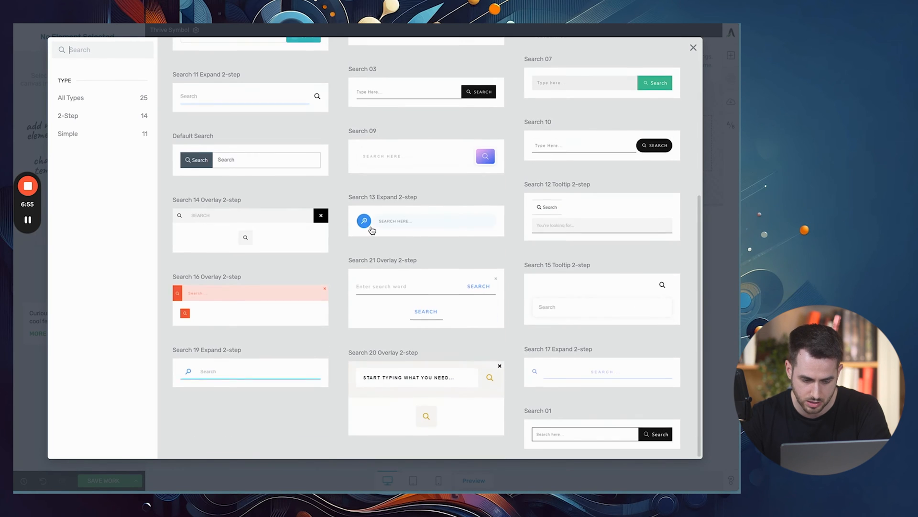
{"action": "scroll", "coordinate": [372, 231], "scroll_direction": "up", "scroll_amount": 5}
{"action": "left_click", "coordinate": [312, 130]}
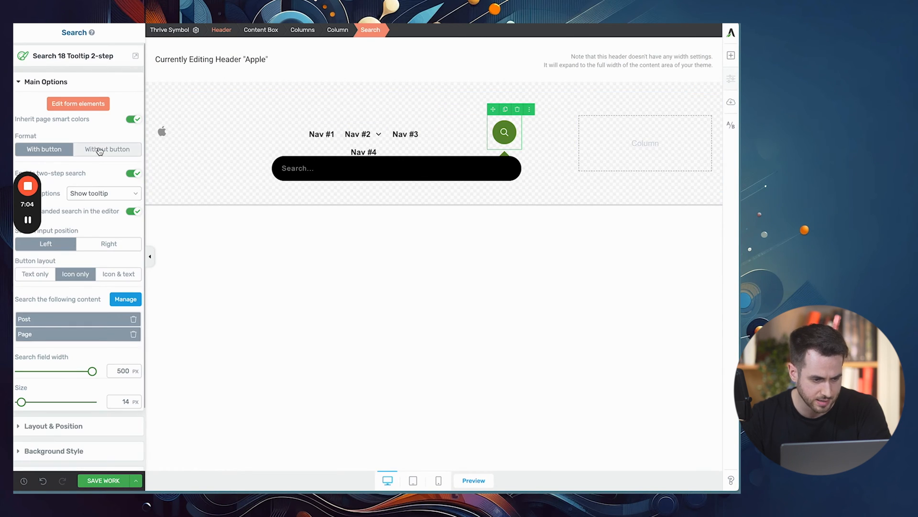
Turn off viewing the expanded search in the editor for the Search element
{"action": "scroll", "coordinate": [127, 149], "scroll_direction": "down", "scroll_amount": 1}
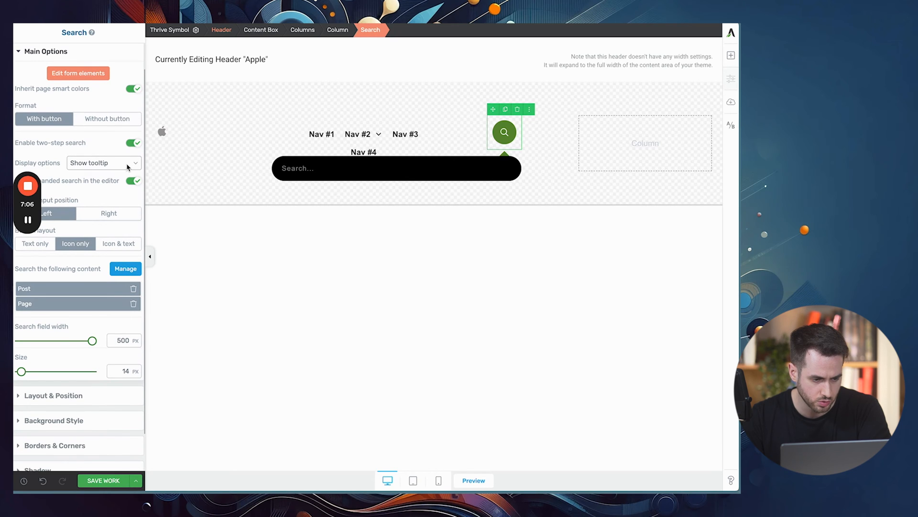
{"action": "scroll", "coordinate": [135, 137], "scroll_direction": "down", "scroll_amount": 1}
{"action": "left_click", "coordinate": [134, 153]}
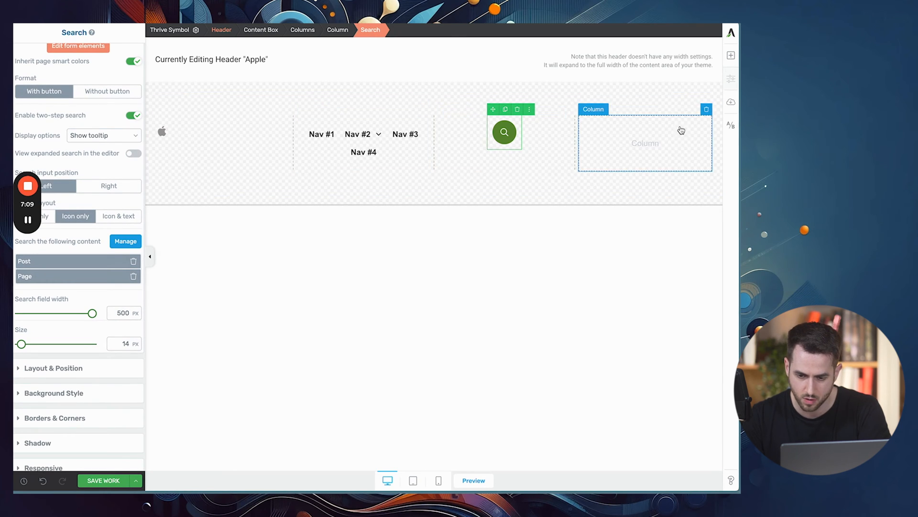
Add an Icon element to the fourth column, search the icon library for "shop", and choose the solid shopping bag icon
{"action": "left_click", "coordinate": [732, 55]}
{"action": "type", "text": "ico"}
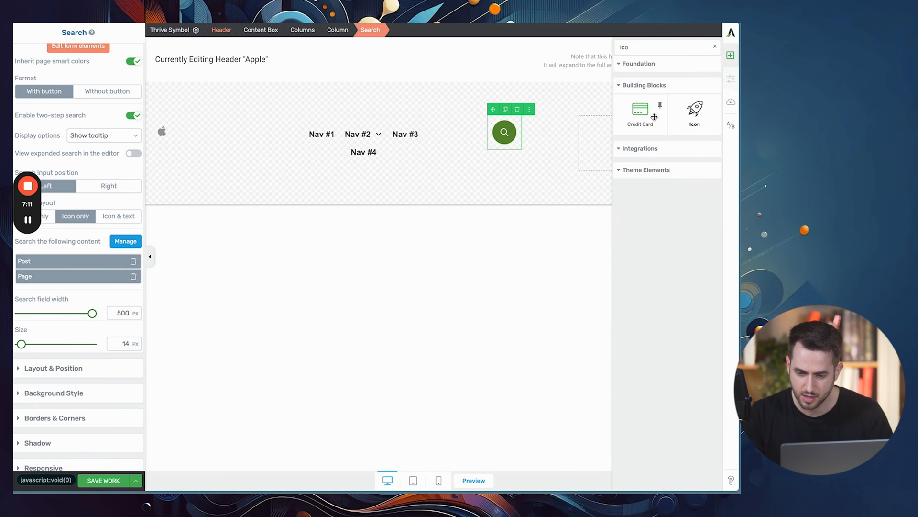
{"action": "left_click_drag", "start_coordinate": [672, 116], "coordinate": [619, 158]}
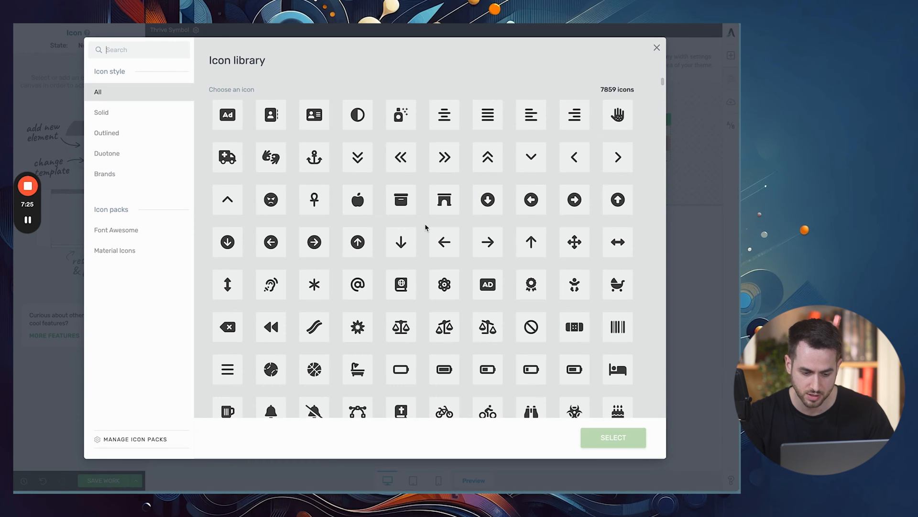
{"action": "scroll", "coordinate": [426, 226], "scroll_direction": "down", "scroll_amount": 5}
{"action": "scroll", "coordinate": [426, 227], "scroll_direction": "up", "scroll_amount": 5}
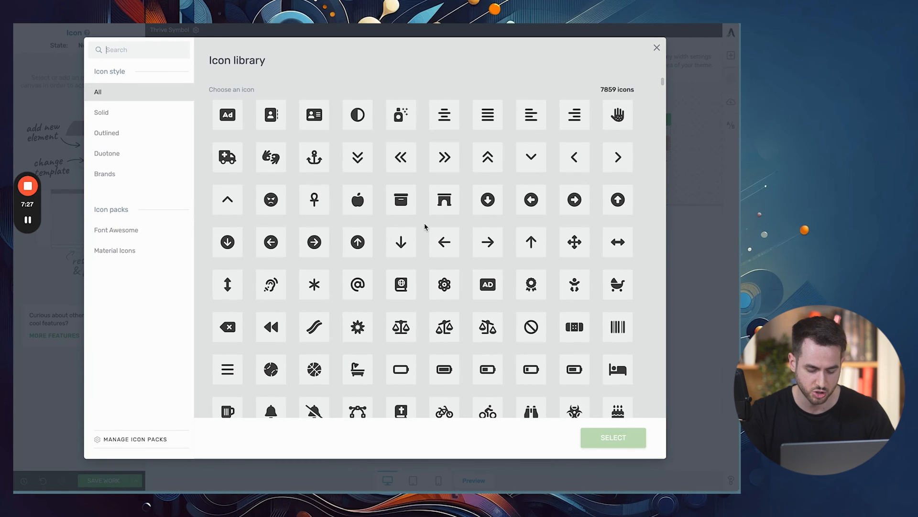
{"action": "type", "text": "shop"}
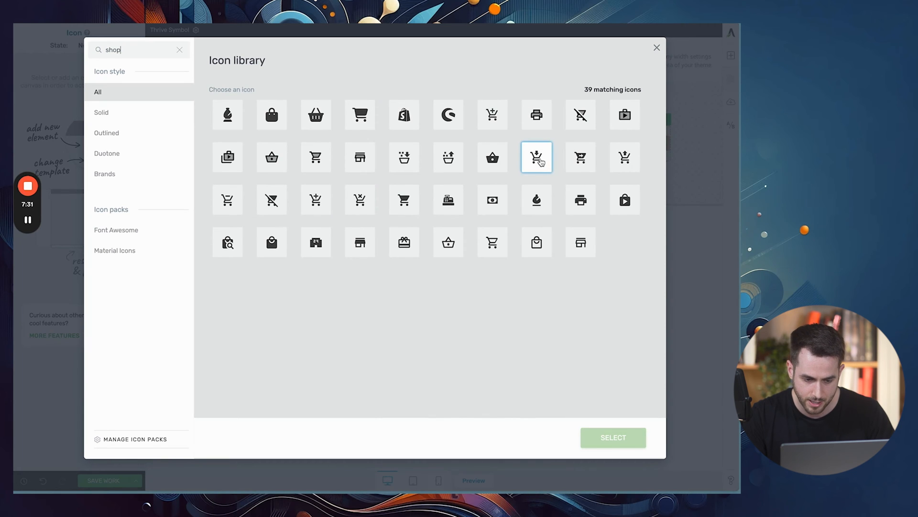
{"action": "left_click", "coordinate": [281, 257]}
{"action": "left_click", "coordinate": [607, 436]}
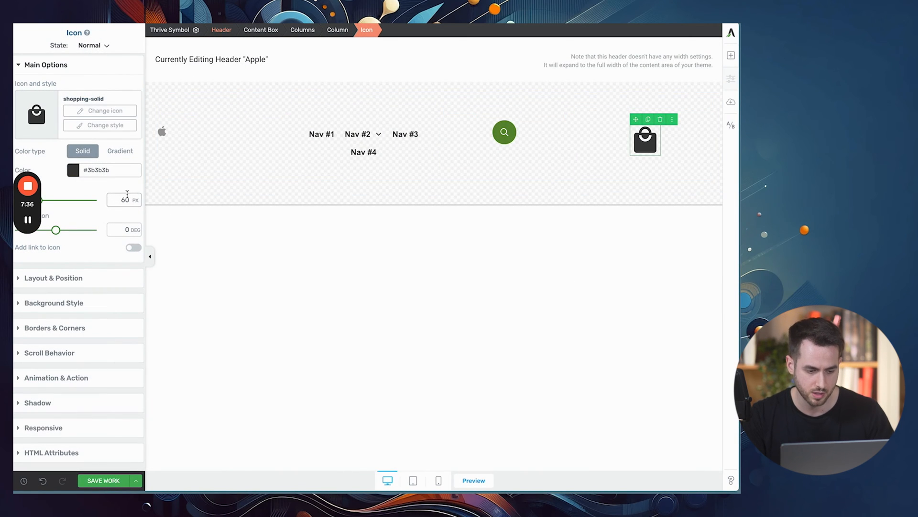
Edit the Search element's form elements and set its submit button's background colour opacity to 0
{"action": "left_click", "coordinate": [504, 132]}
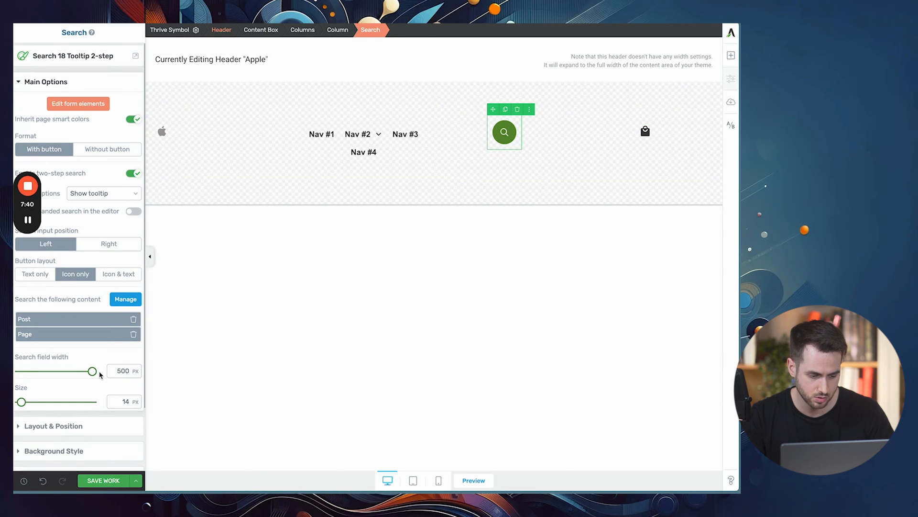
{"action": "scroll", "coordinate": [98, 374], "scroll_direction": "down", "scroll_amount": 3}
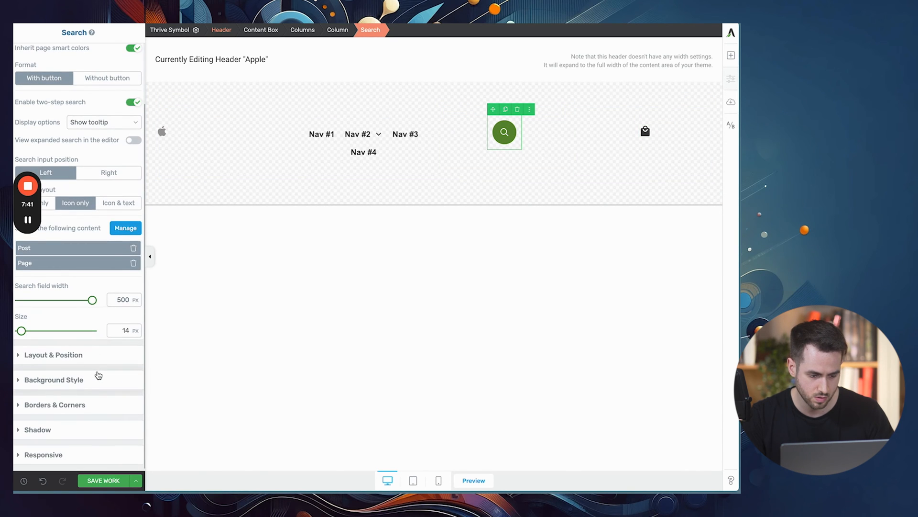
{"action": "left_click", "coordinate": [85, 385]}
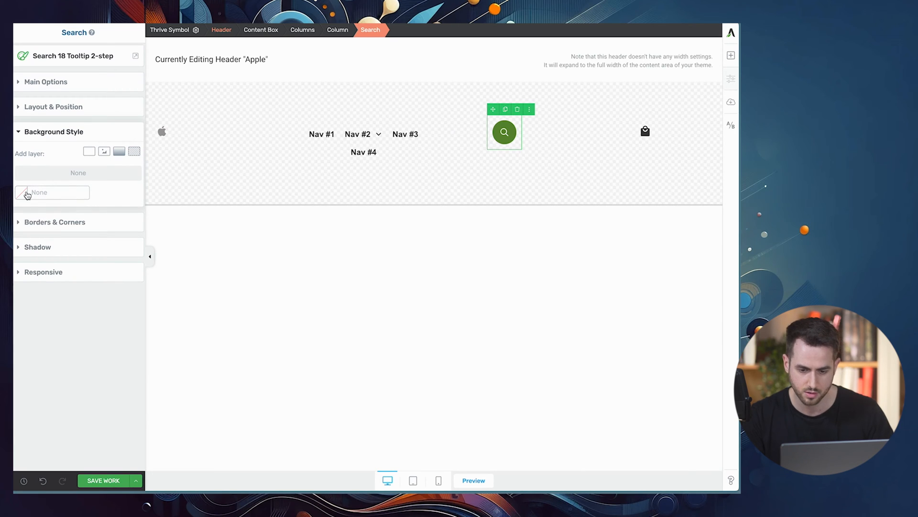
{"action": "left_click", "coordinate": [74, 86]}
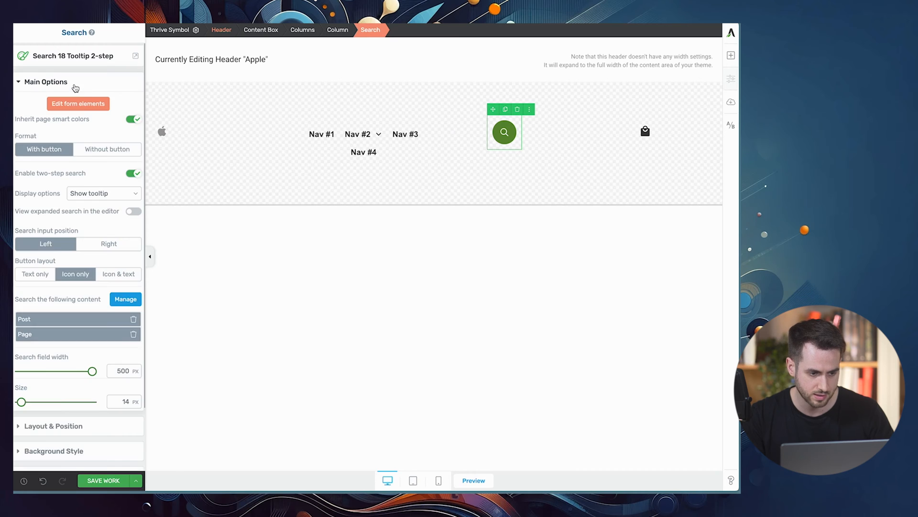
{"action": "left_click", "coordinate": [81, 101]}
{"action": "left_click", "coordinate": [504, 132]}
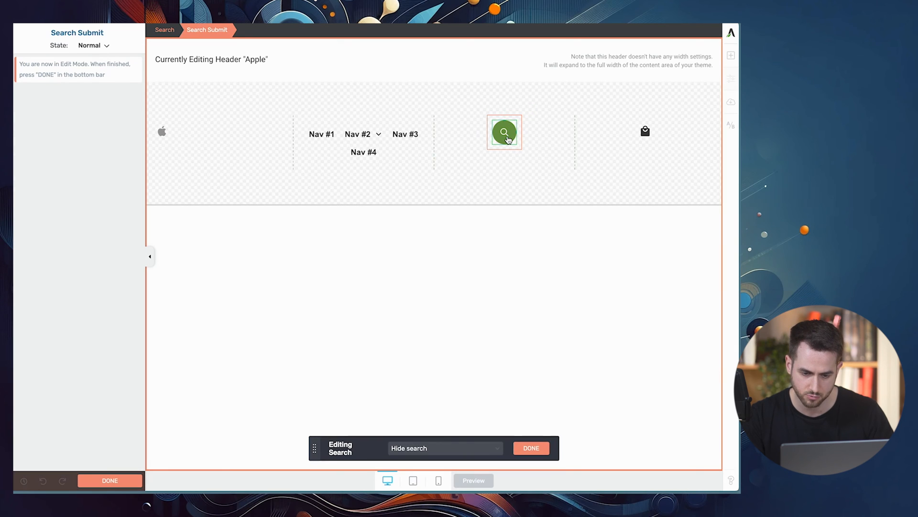
{"action": "left_click", "coordinate": [67, 146]}
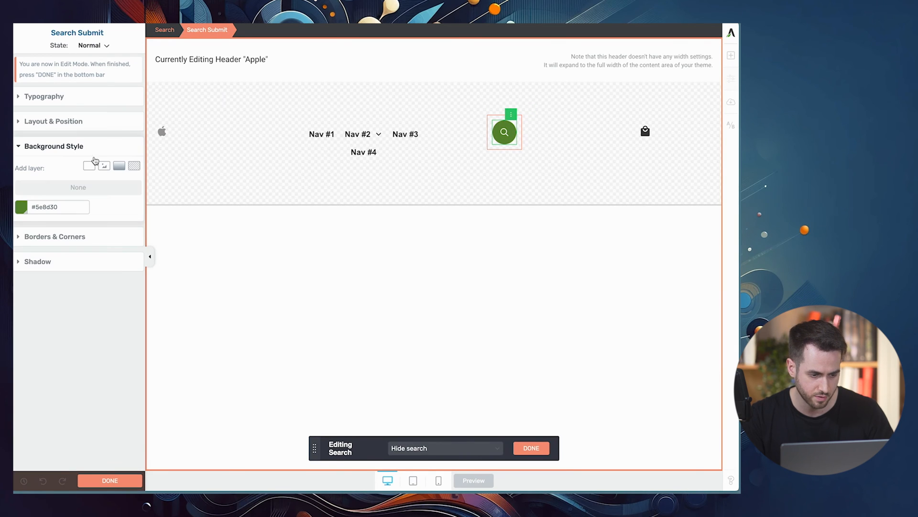
{"action": "left_click", "coordinate": [21, 207]}
{"action": "double_click", "coordinate": [127, 342]}
{"action": "type", "text": "0"}
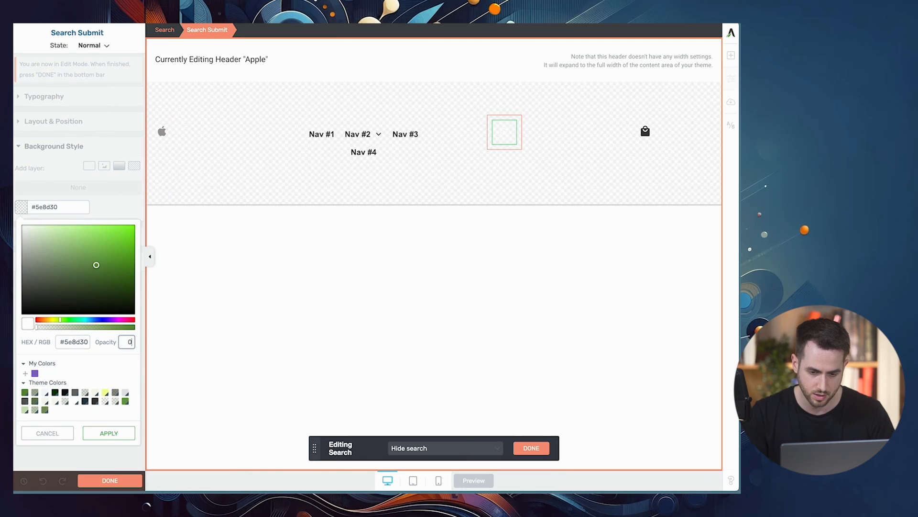
{"action": "left_click", "coordinate": [109, 433]}
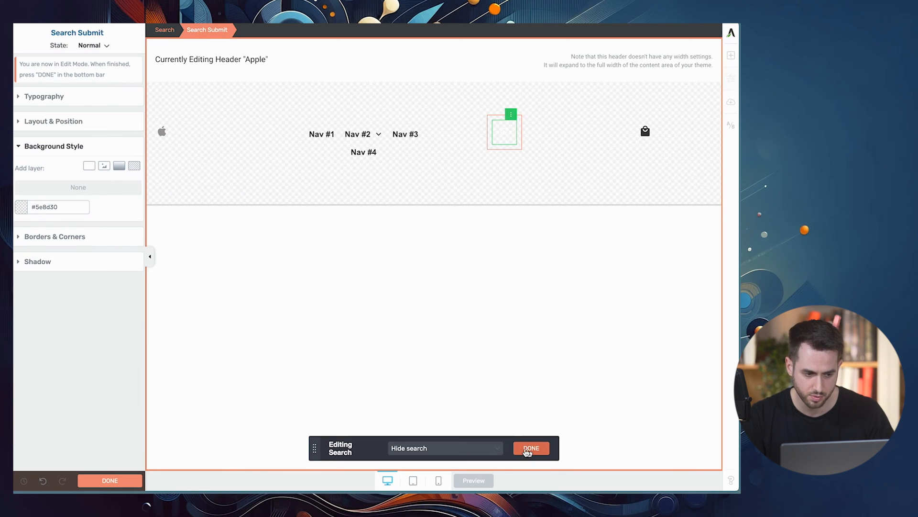
{"action": "left_click", "coordinate": [80, 96]}
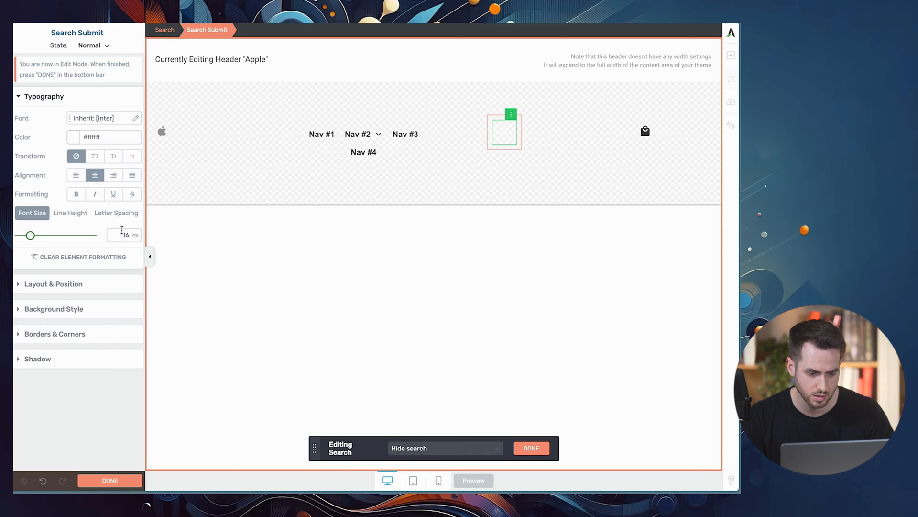
{"action": "left_click", "coordinate": [530, 448]}
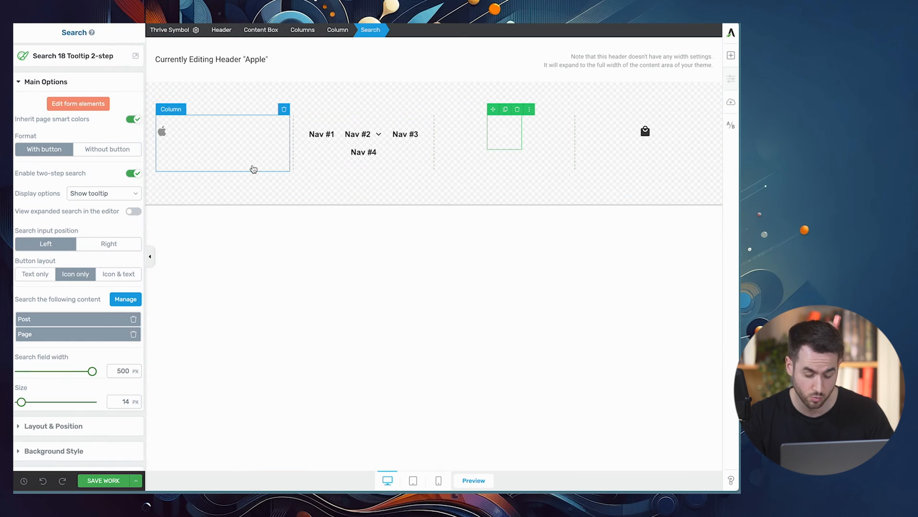
Give the whole header a black background, unlinked from the theme colour, with hex value #000000
{"action": "left_click", "coordinate": [259, 203]}
{"action": "left_click", "coordinate": [54, 354]}
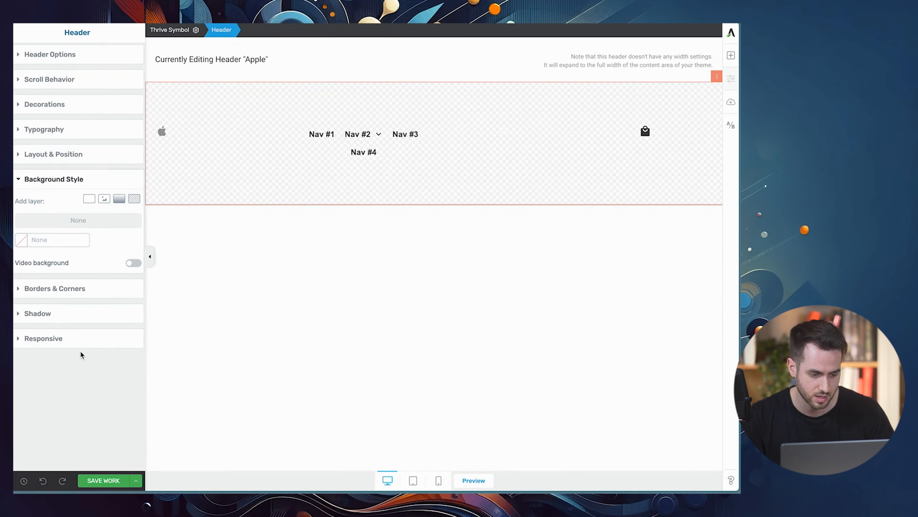
{"action": "left_click", "coordinate": [26, 238]}
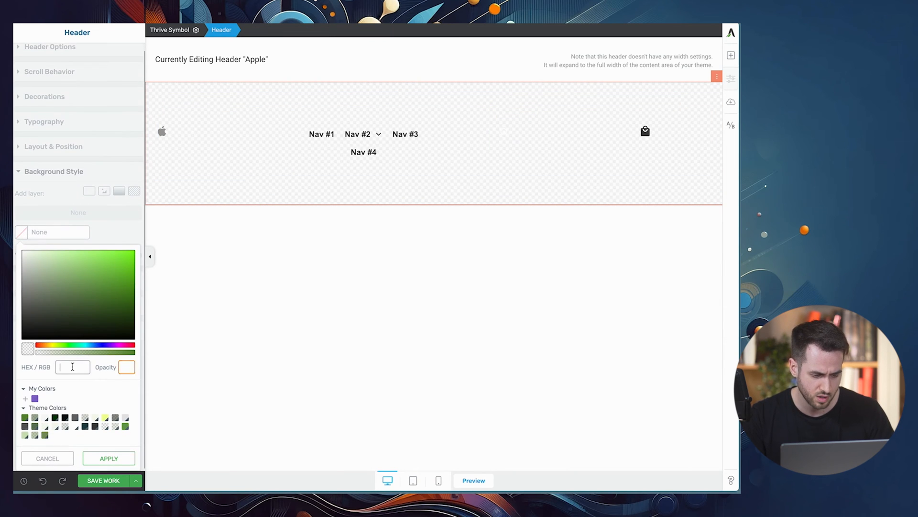
{"action": "left_click", "coordinate": [65, 419]}
{"action": "scroll", "coordinate": [91, 399], "scroll_direction": "down", "scroll_amount": 1}
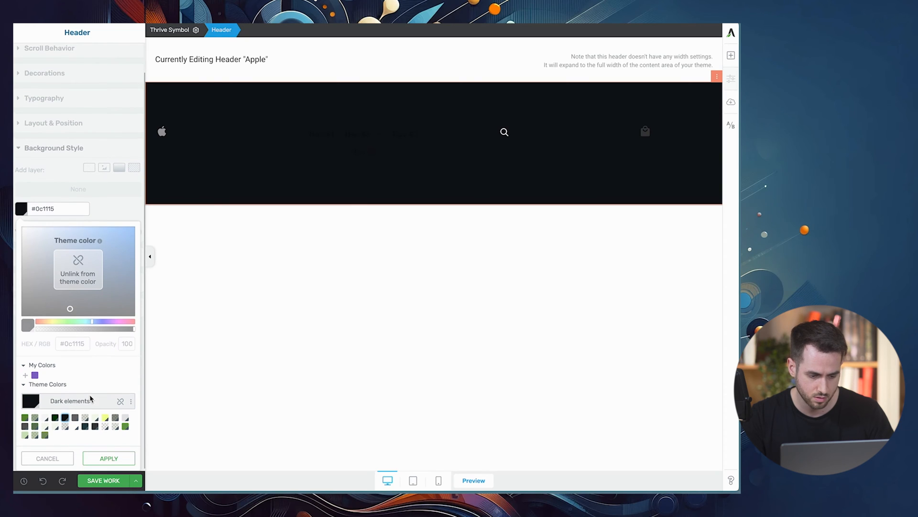
{"action": "left_click", "coordinate": [121, 403]}
{"action": "double_click", "coordinate": [79, 366]}
{"action": "type", "text": "00000"}
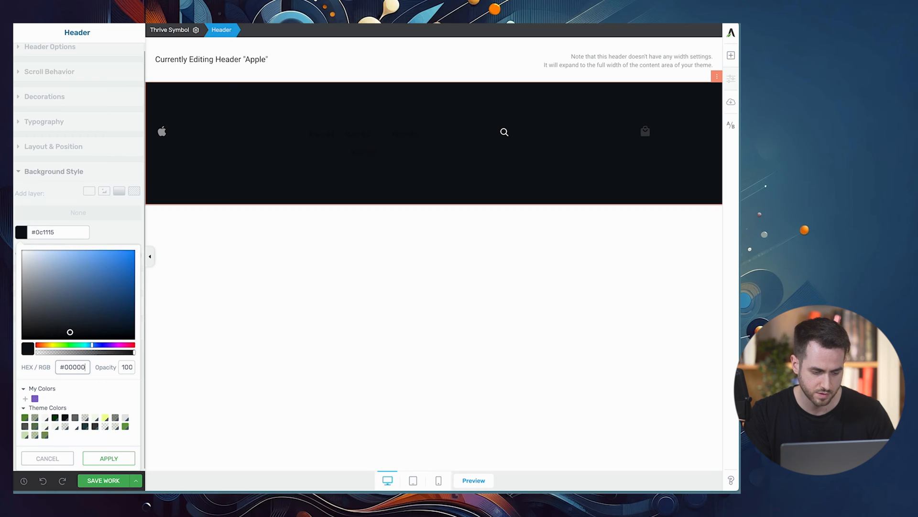
{"action": "type", "text": "0"}
{"action": "left_click", "coordinate": [107, 459]}
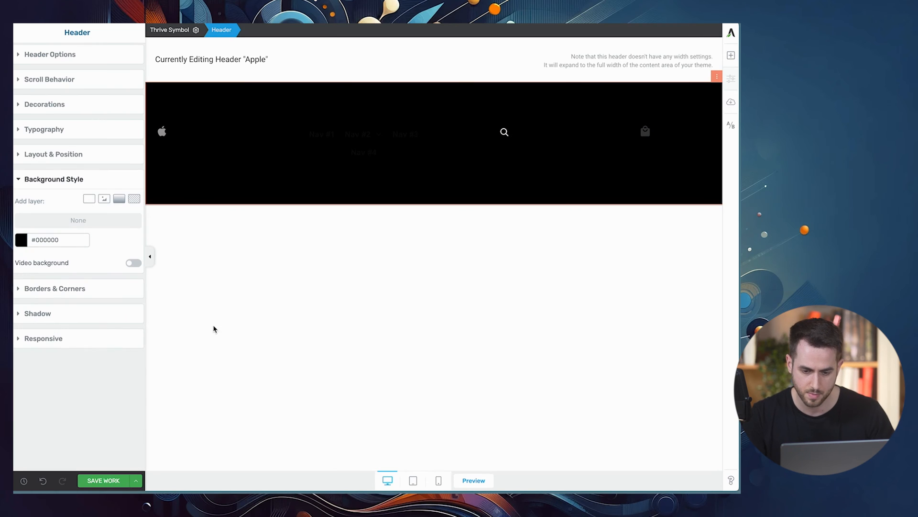
Sample the Apple logo's grey and set the shopping bag icon's colour to #9f9e9e
{"action": "left_click", "coordinate": [645, 131]}
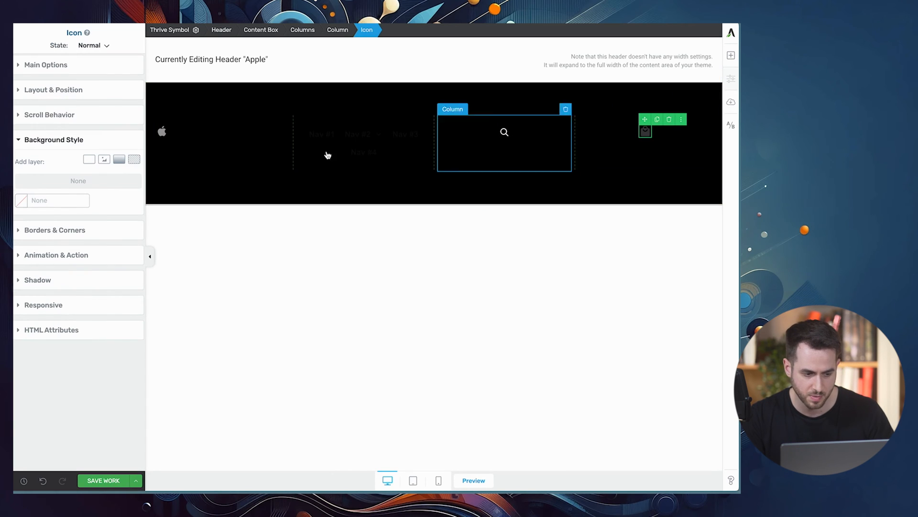
{"action": "left_click", "coordinate": [60, 64]}
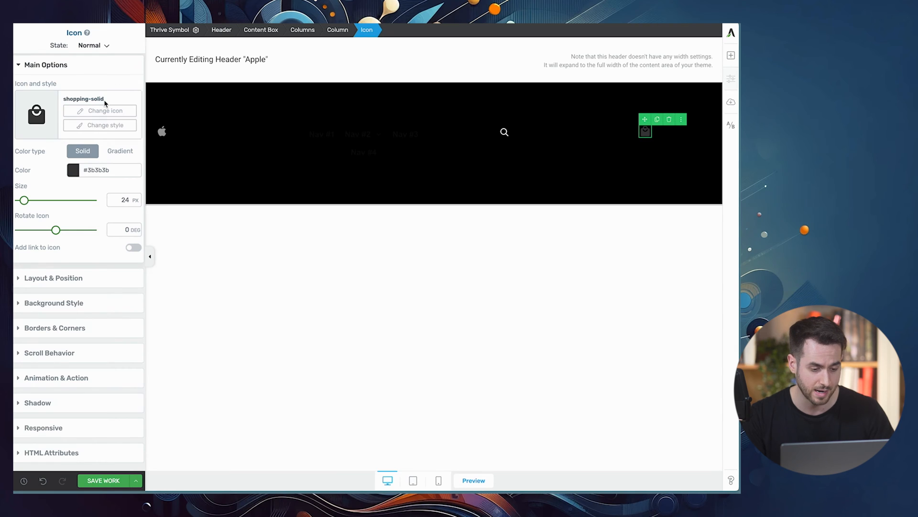
{"action": "left_click", "coordinate": [75, 180]}
{"action": "left_click_drag", "start_coordinate": [67, 220], "coordinate": [24, 173]}
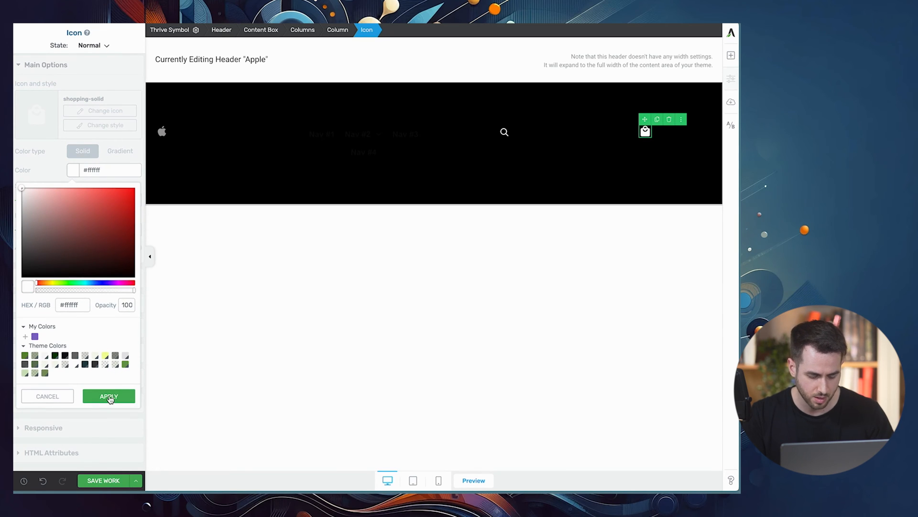
{"action": "key", "text": "shift+super+c"}
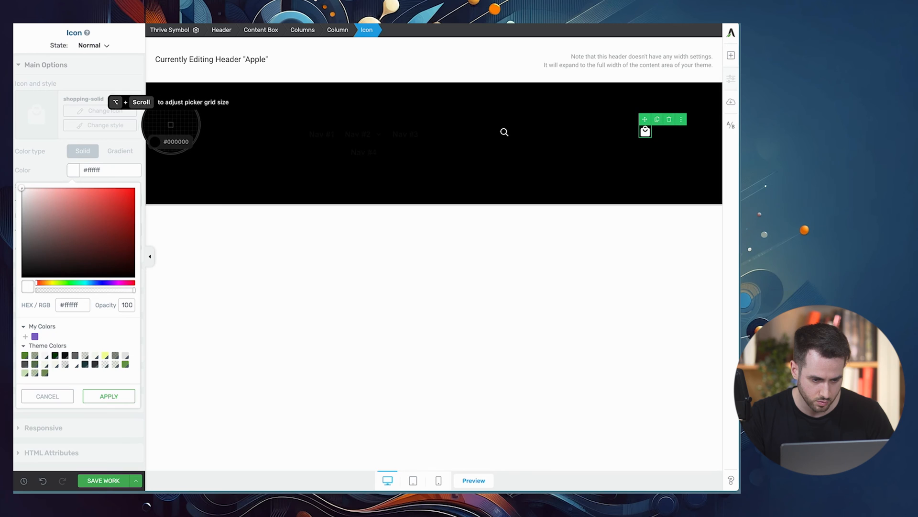
{"action": "left_click", "coordinate": [161, 132]}
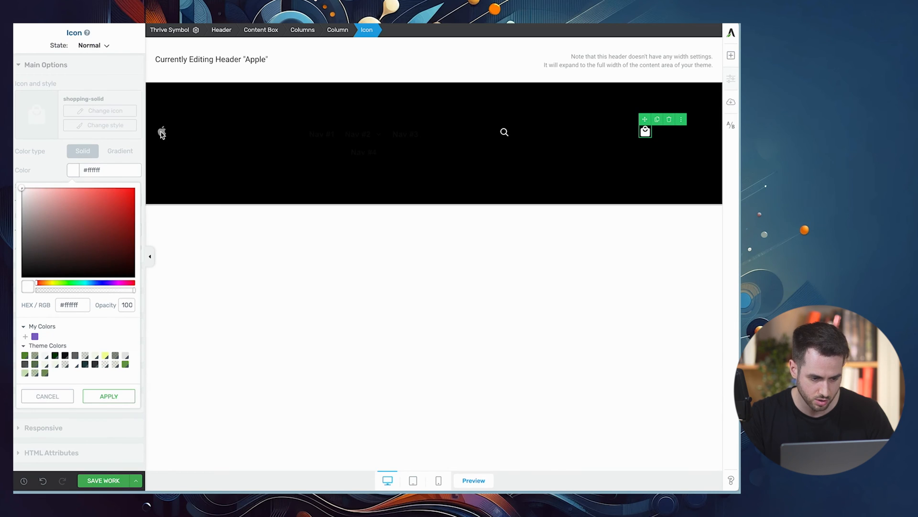
{"action": "triple_click", "coordinate": [72, 305]}
{"action": "type", "text": "#9f9e9e"}
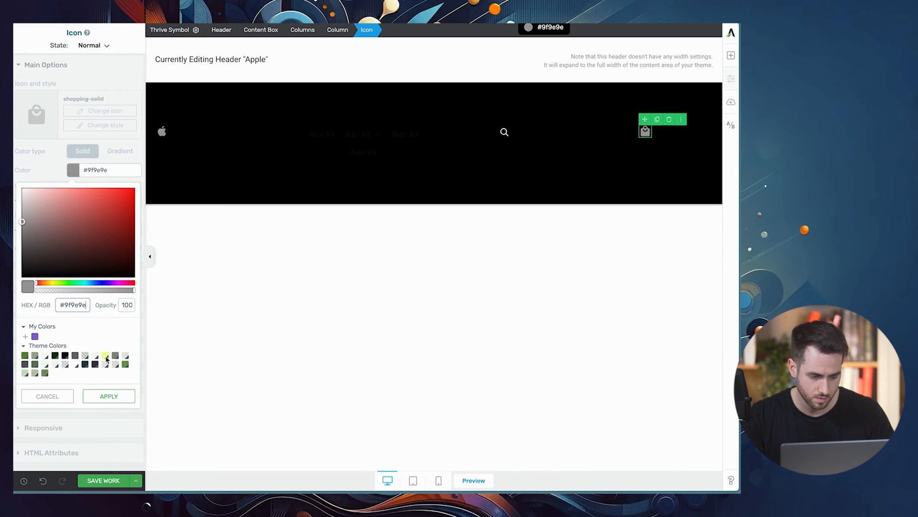
{"action": "left_click", "coordinate": [116, 401]}
Set the text colour of the mega menu's top level items to #9f9e9e
{"action": "left_click", "coordinate": [513, 139]}
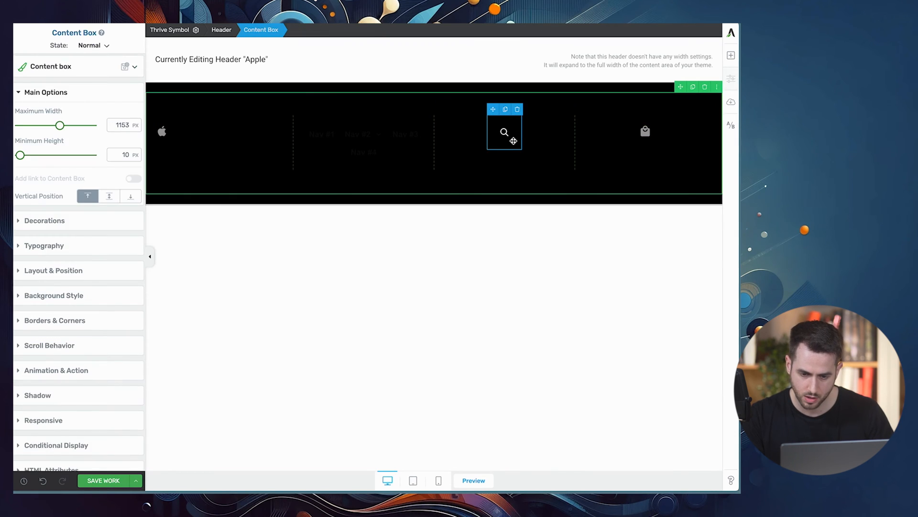
{"action": "left_click", "coordinate": [510, 139]}
{"action": "mouse_move", "coordinate": [341, 136]}
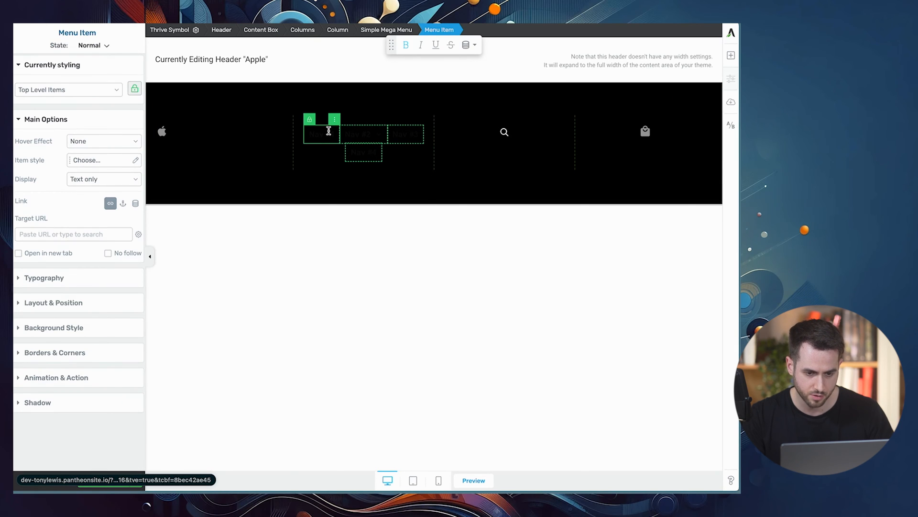
{"action": "double_click", "coordinate": [328, 130]}
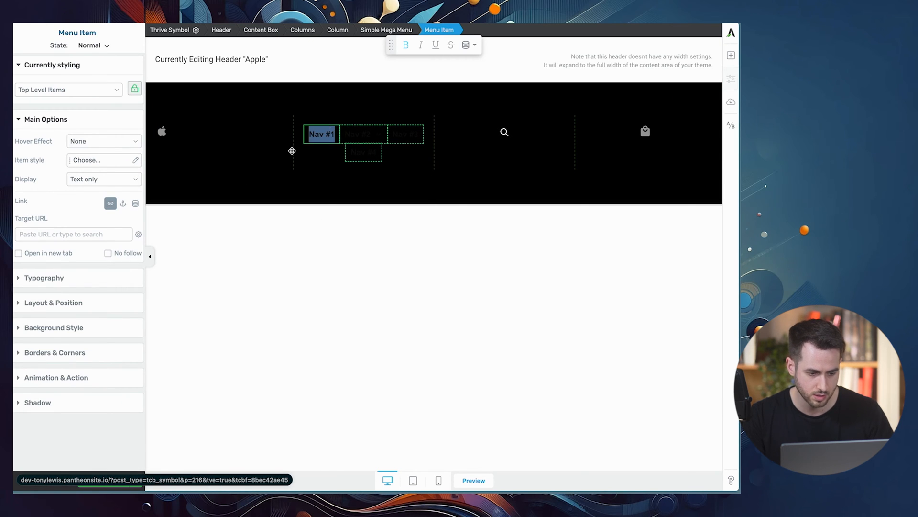
{"action": "left_click", "coordinate": [93, 280]}
{"action": "left_click", "coordinate": [73, 186]}
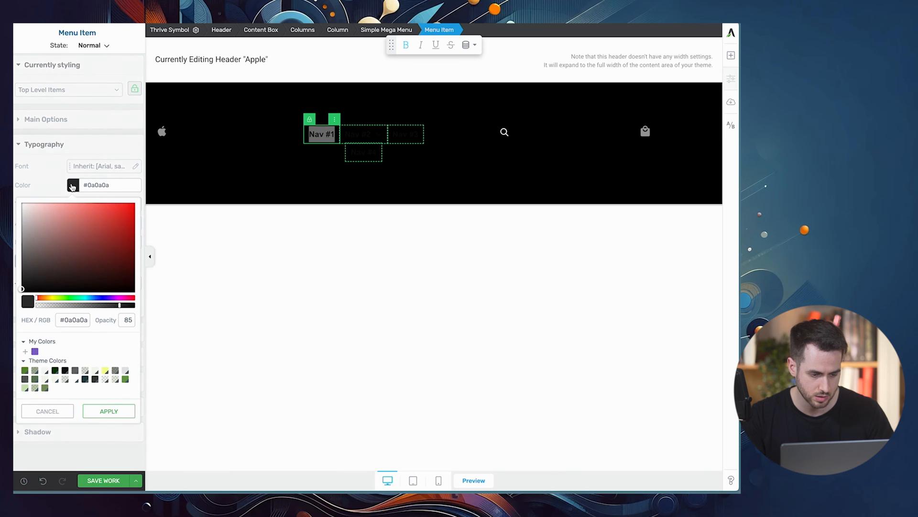
{"action": "triple_click", "coordinate": [76, 320]}
{"action": "type", "text": "#9f9e9e"}
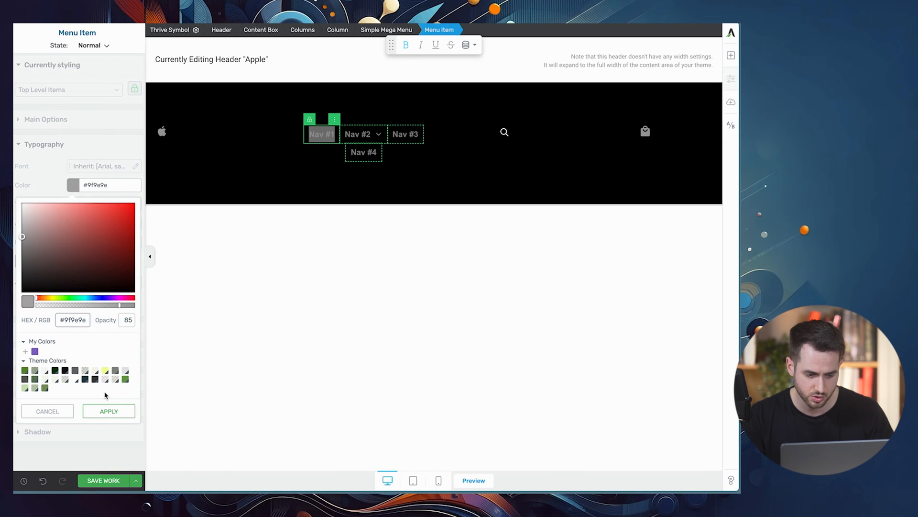
{"action": "left_click", "coordinate": [109, 411]}
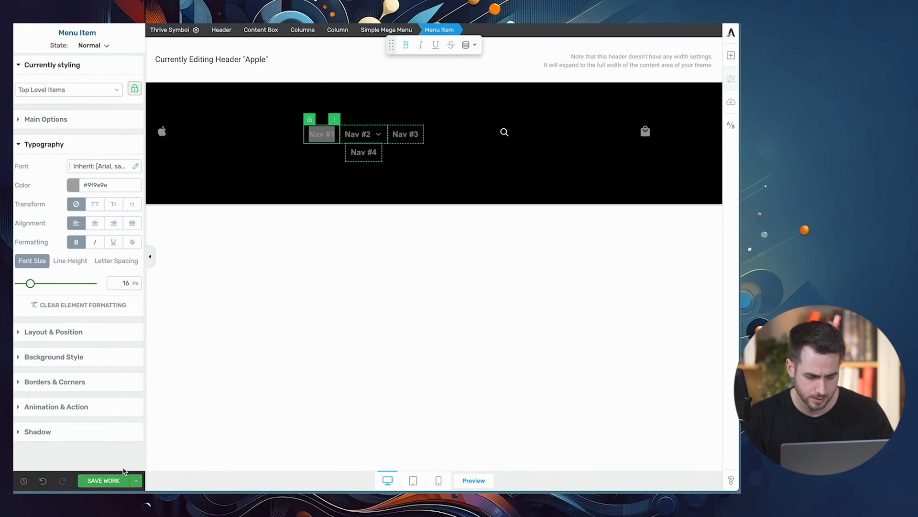
Switch to apple.com in Safari, widen the responsive preview to 1486 px, and sample the Store menu label's colour from the desktop navigation bar
{"action": "key", "text": "super+Tab"}
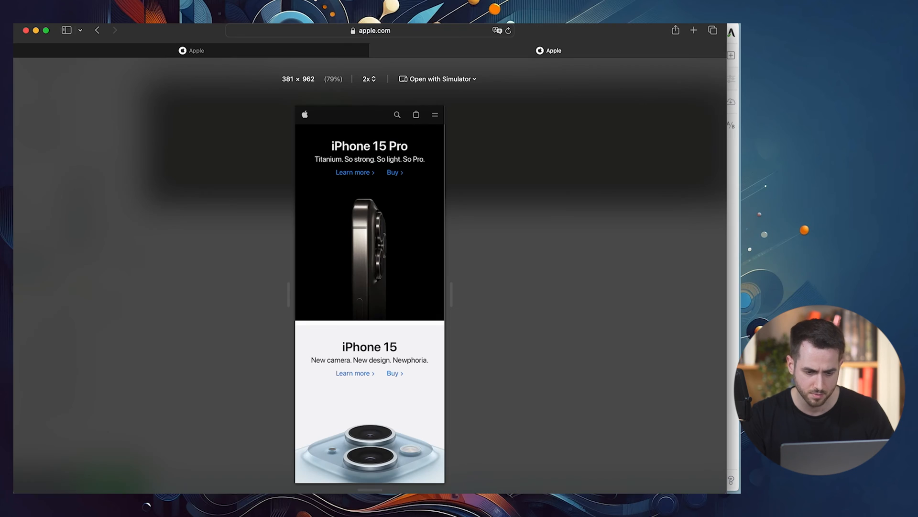
{"action": "left_click_drag", "start_coordinate": [447, 300], "coordinate": [668, 299]}
{"action": "mouse_move", "coordinate": [428, 122]}
{"action": "scroll", "coordinate": [428, 122], "scroll_direction": "up", "scroll_amount": 10}
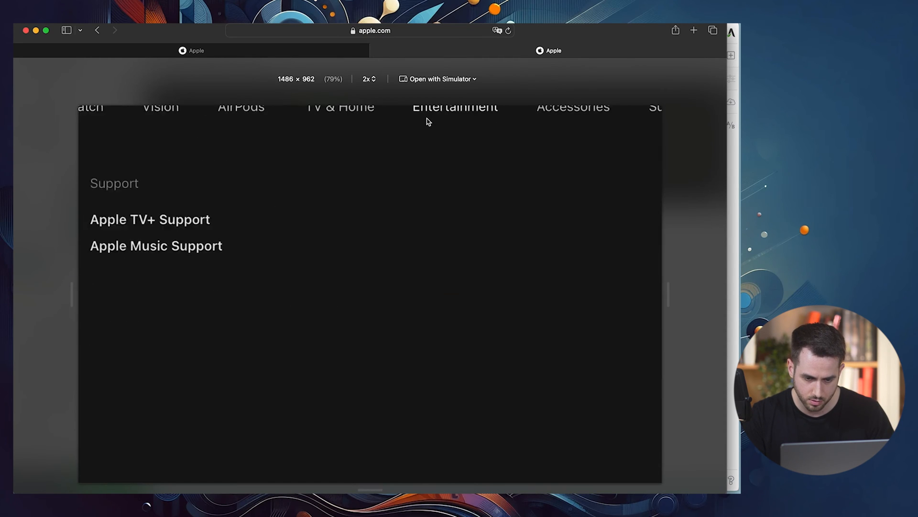
{"action": "scroll", "coordinate": [428, 122], "scroll_direction": "left", "scroll_amount": 12}
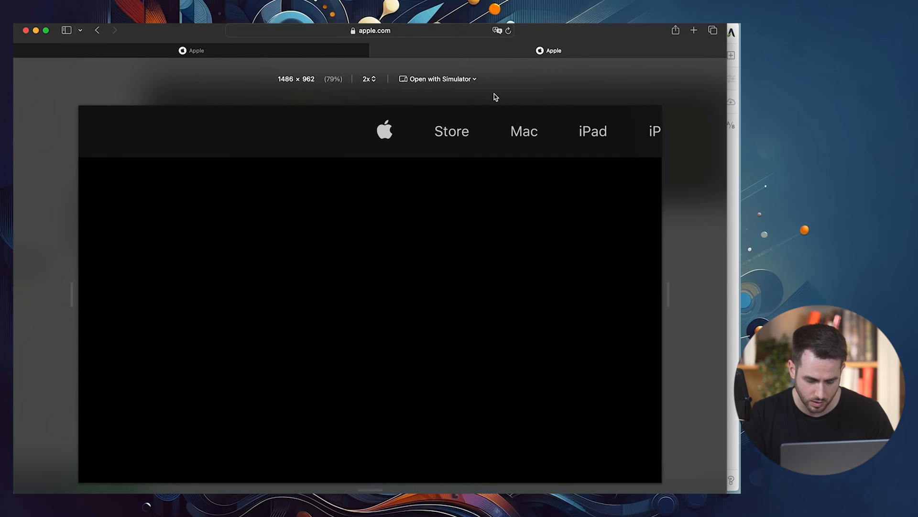
{"action": "key", "text": "shift+super+c"}
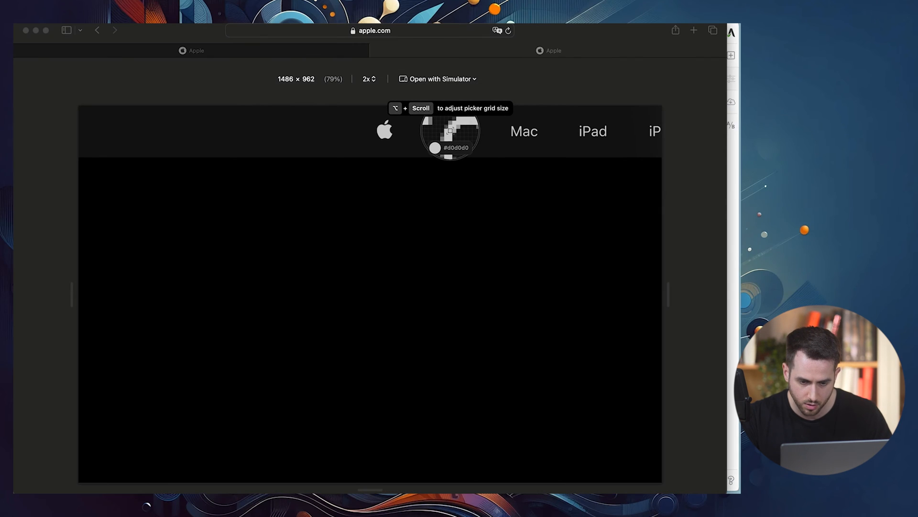
{"action": "left_click", "coordinate": [450, 130]}
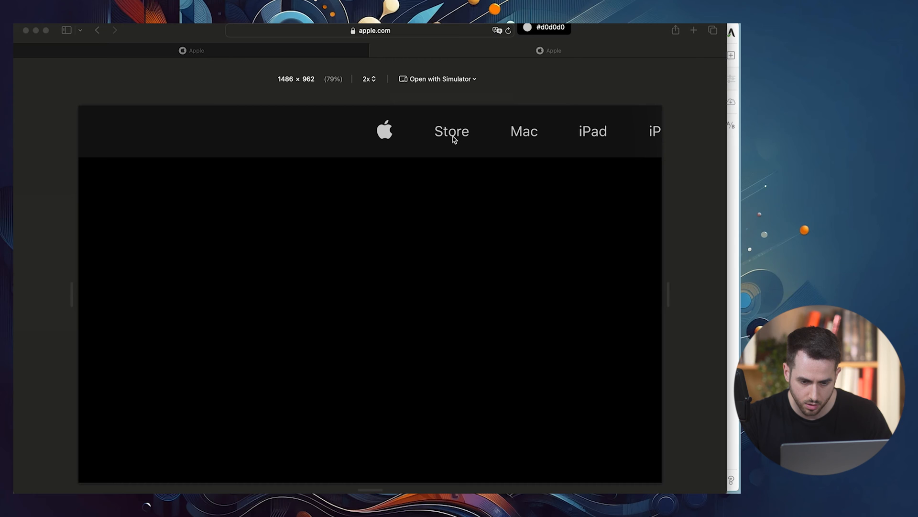
{"action": "left_click", "coordinate": [457, 135]}
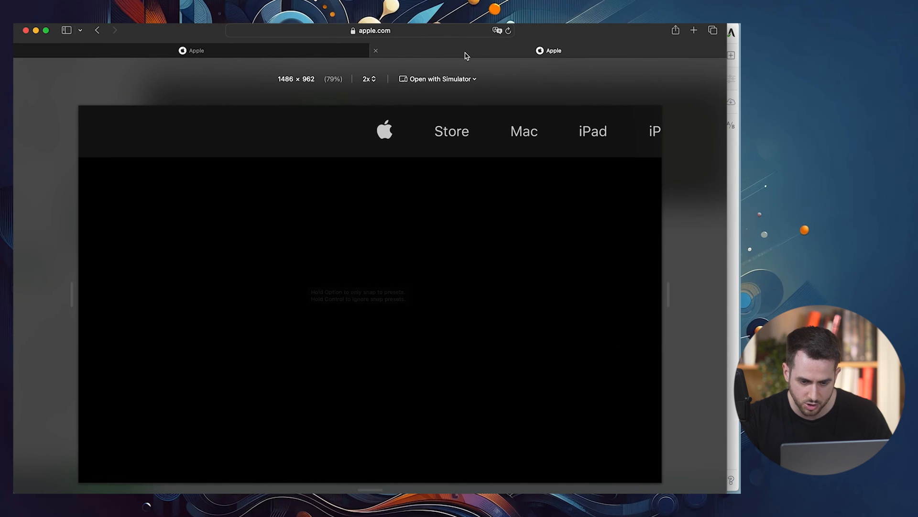
{"action": "mouse_move", "coordinate": [449, 137]}
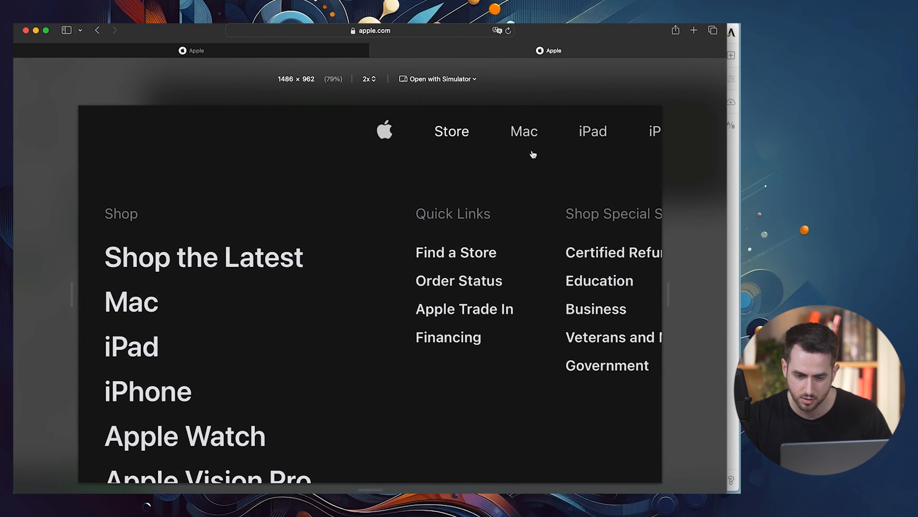
{"action": "mouse_move", "coordinate": [533, 144]}
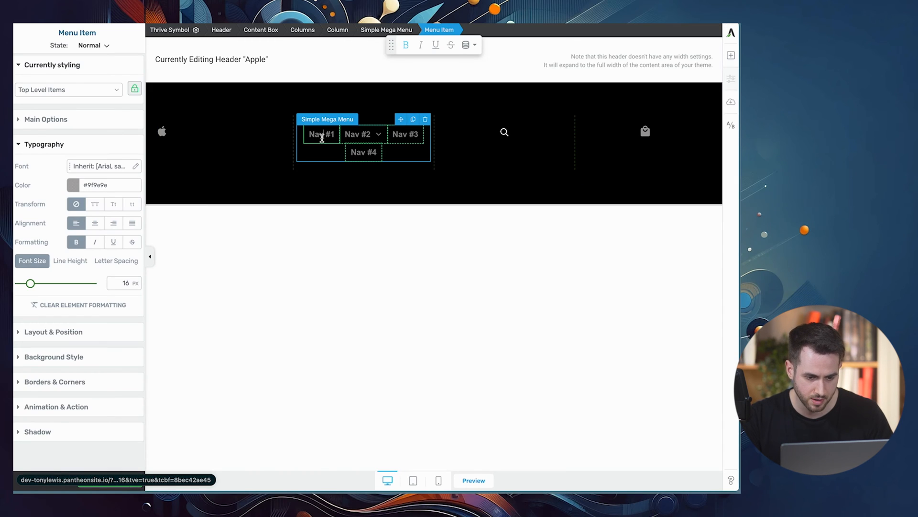
Set the text colour of the mega menu's top level items to #d0d0d0
{"action": "triple_click", "coordinate": [322, 137]}
{"action": "left_click", "coordinate": [72, 184]}
{"action": "triple_click", "coordinate": [80, 318]}
{"action": "type", "text": "#d0d0d0"}
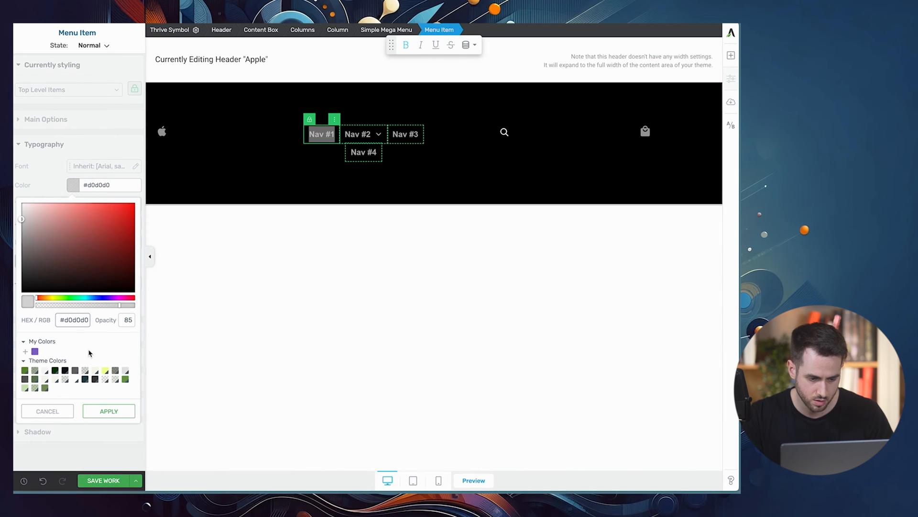
{"action": "left_click", "coordinate": [108, 411]}
{"action": "left_click", "coordinate": [536, 167]}
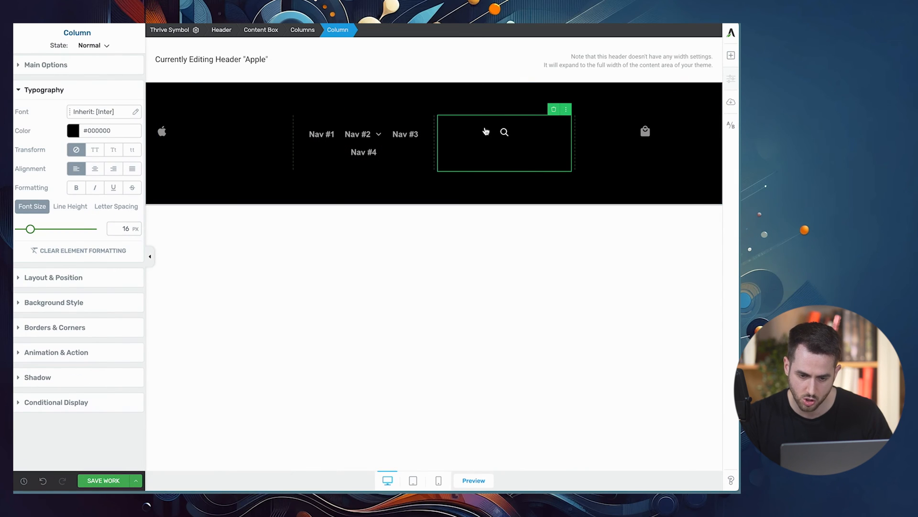
Edit the search element's form elements and set the magnifier icon's colour to #d0d0d0
{"action": "left_click", "coordinate": [503, 132]}
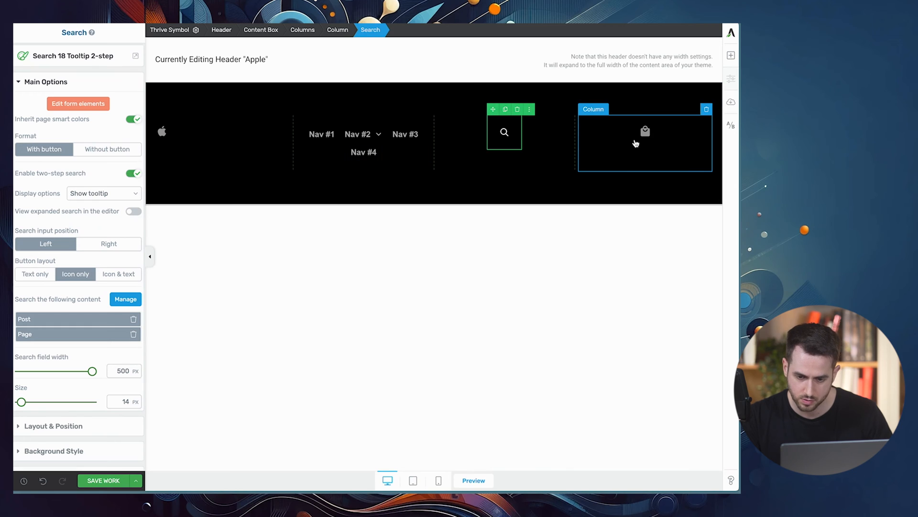
{"action": "left_click", "coordinate": [96, 103]}
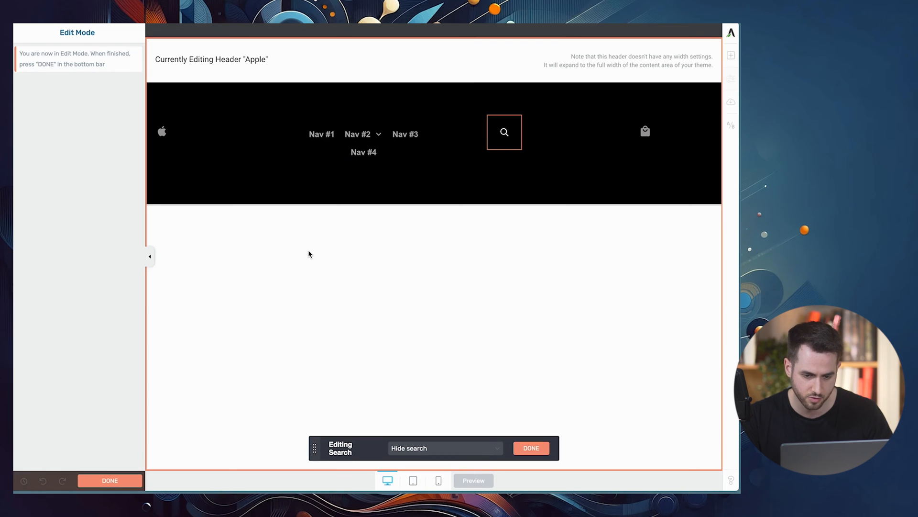
{"action": "left_click", "coordinate": [504, 132]}
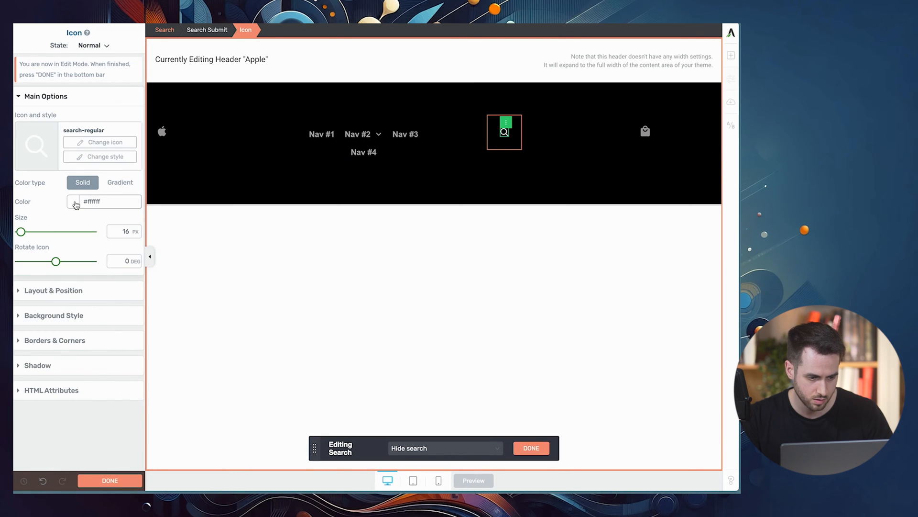
{"action": "left_click", "coordinate": [75, 205]}
{"action": "triple_click", "coordinate": [71, 336]}
{"action": "type", "text": "#d0d0d0"}
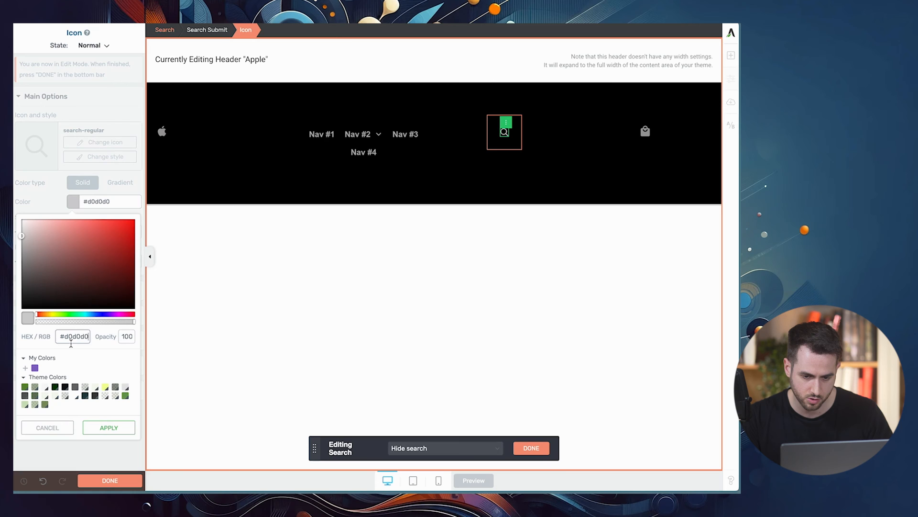
{"action": "left_click", "coordinate": [103, 425]}
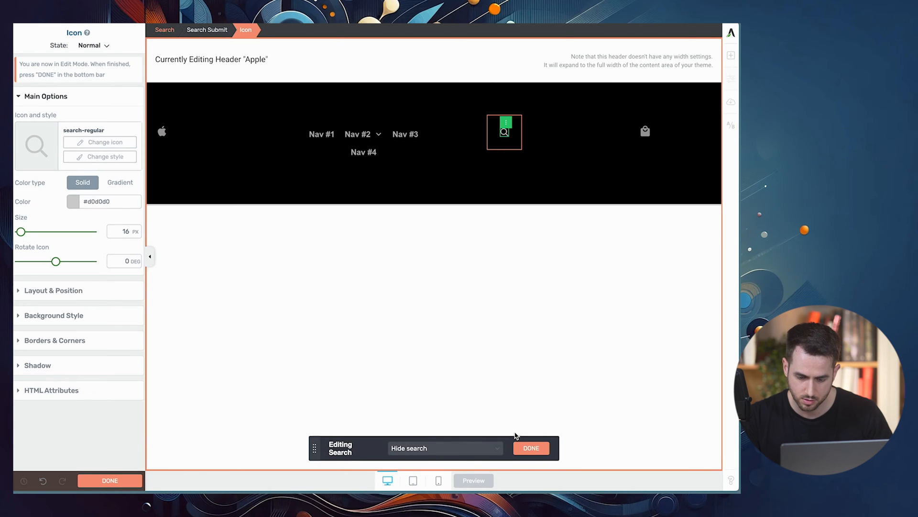
{"action": "left_click", "coordinate": [531, 447]}
Set the shopping bag icon's colour to #d0d0d0
{"action": "left_click", "coordinate": [646, 131]}
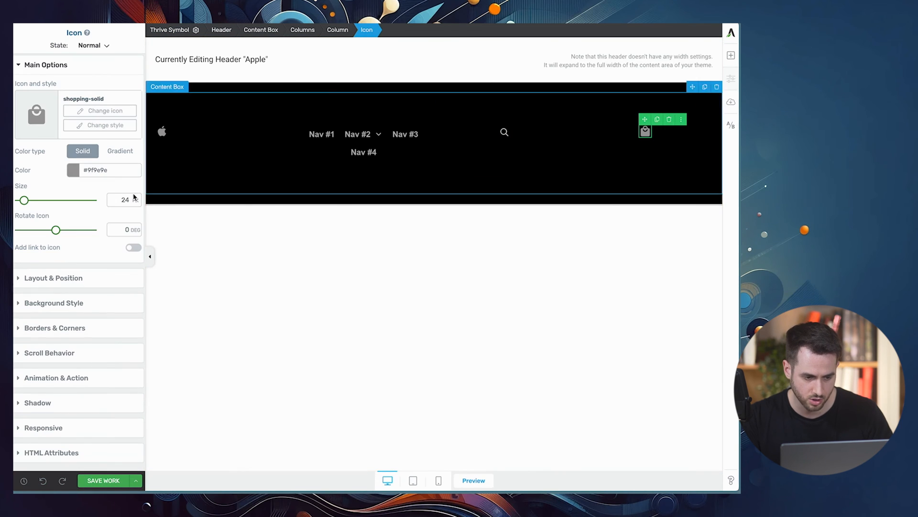
{"action": "left_click", "coordinate": [71, 176]}
{"action": "double_click", "coordinate": [74, 307]}
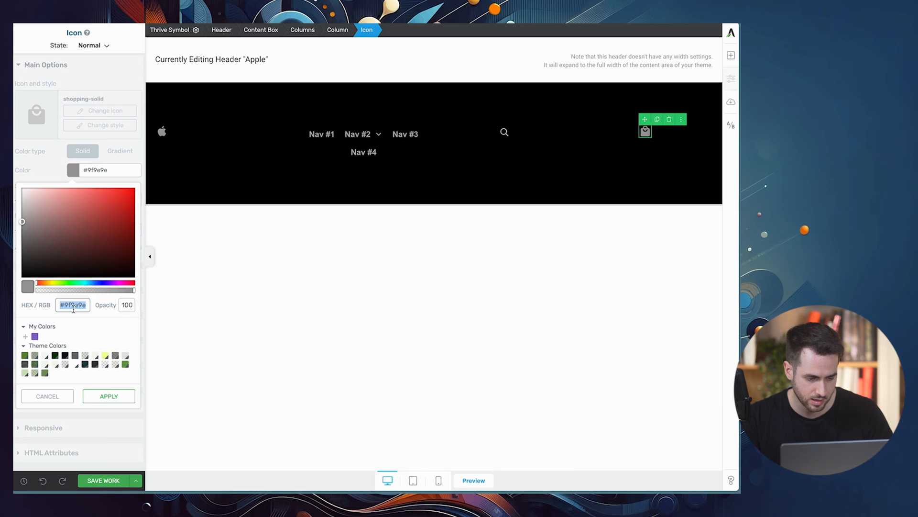
{"action": "type", "text": "#d0d0d0"}
{"action": "left_click", "coordinate": [26, 336]}
{"action": "left_click", "coordinate": [101, 345]}
{"action": "left_click", "coordinate": [119, 393]}
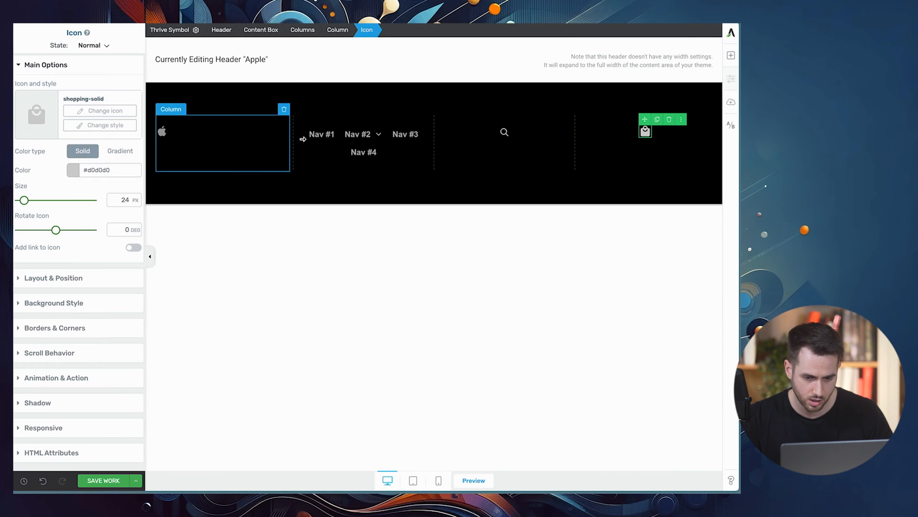
Resize the desktop header columns, narrowing those of the logo, search and shopping bag so the mega menu's column takes most of the width
{"action": "left_click", "coordinate": [378, 191]}
{"action": "mouse_move", "coordinate": [359, 133]}
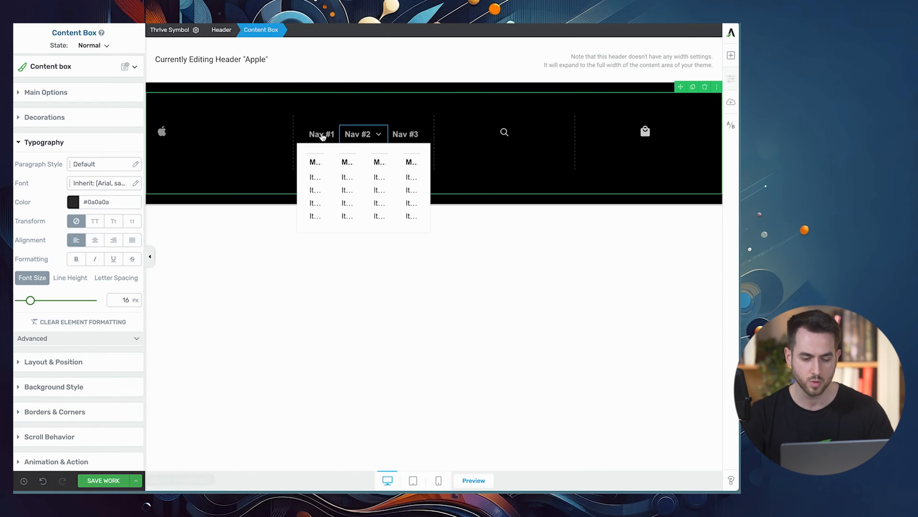
{"action": "left_click_drag", "start_coordinate": [290, 129], "coordinate": [183, 128]}
{"action": "left_click_drag", "start_coordinate": [445, 125], "coordinate": [673, 123]}
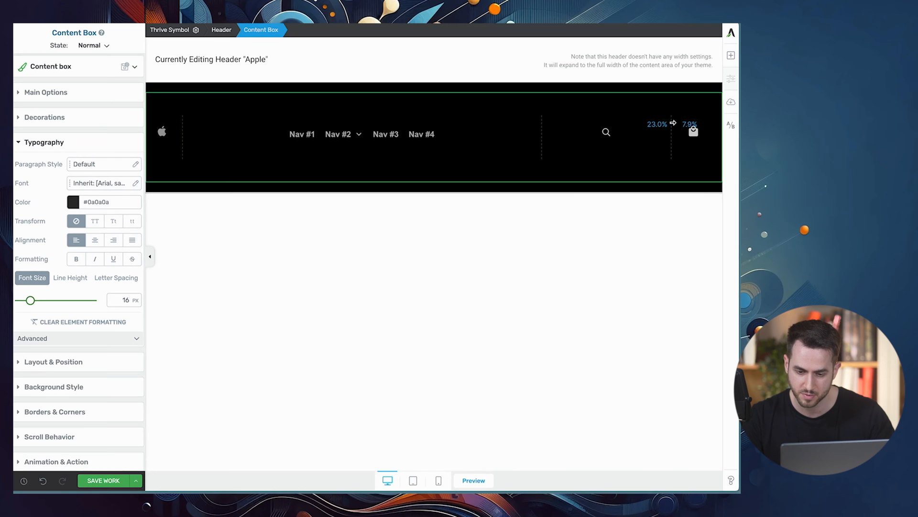
{"action": "left_click_drag", "start_coordinate": [544, 133], "coordinate": [630, 124]}
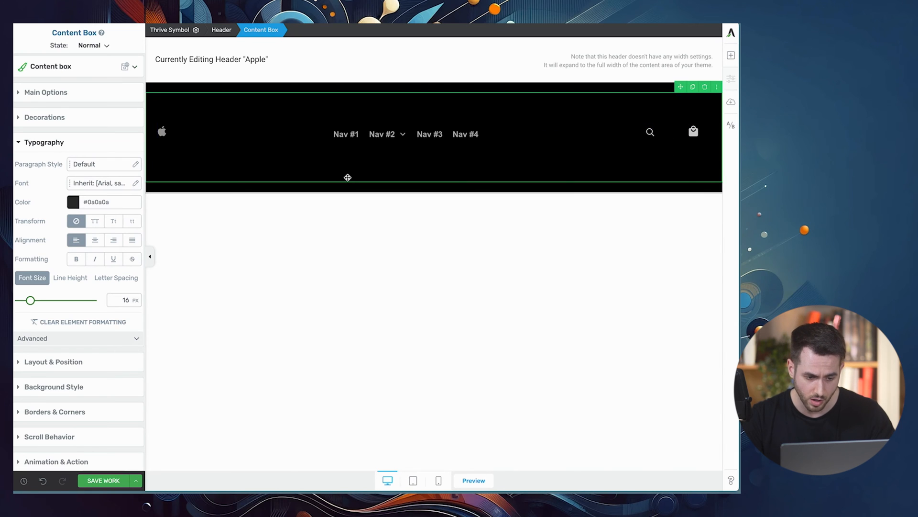
Set the top and bottom margins and padding of the desktop columns element to 0
{"action": "left_click", "coordinate": [328, 163]}
{"action": "left_click", "coordinate": [73, 299]}
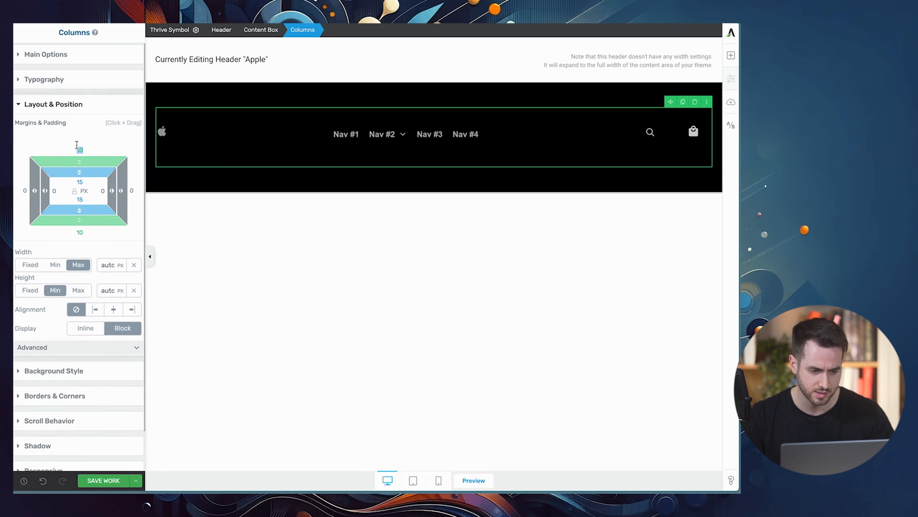
{"action": "type", "text": "00"}
{"action": "key", "text": "Tab"}
{"action": "key", "text": "Tab"}
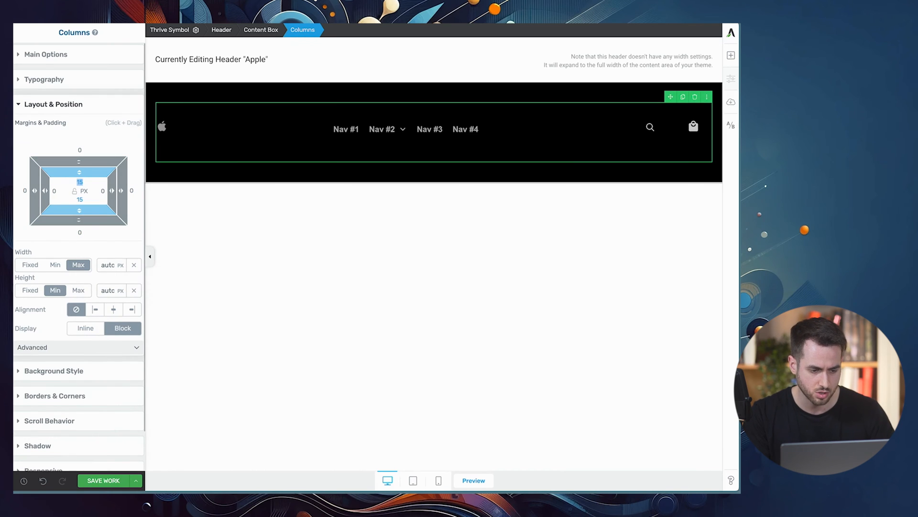
{"action": "type", "text": "0"}
{"action": "key", "text": "Tab"}
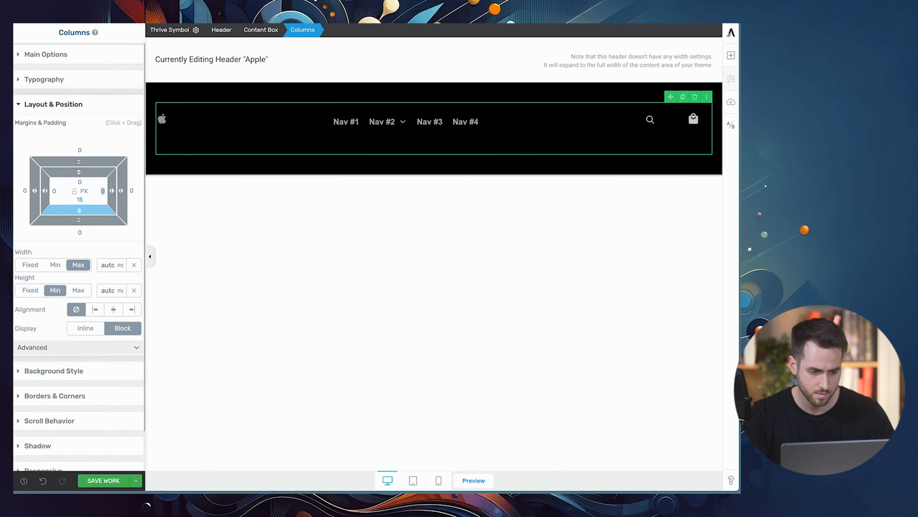
{"action": "key", "text": "Tab"}
{"action": "type", "text": "0"}
Set the mega menu's top and bottom margins and the Apple logo's top margin to 0
{"action": "left_click", "coordinate": [314, 125]}
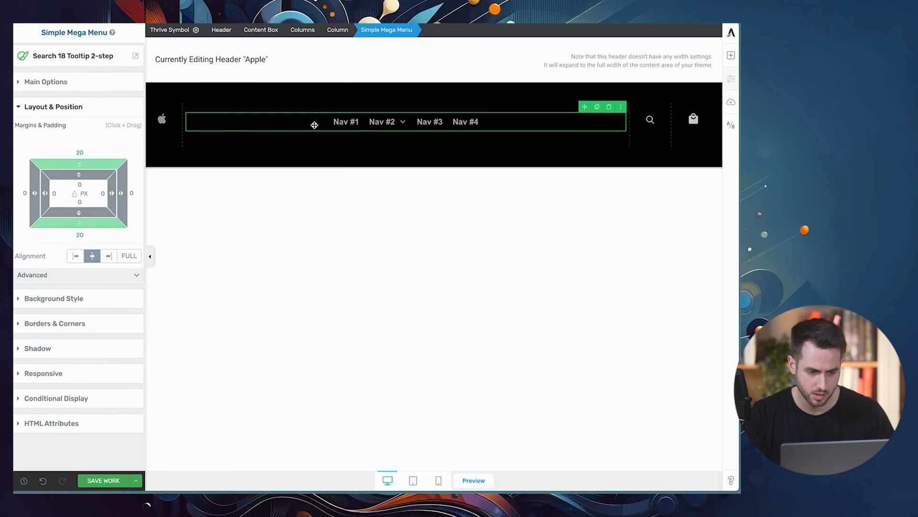
{"action": "type", "text": "0"}
{"action": "key", "text": "Tab"}
{"action": "key", "text": "Tab"}
{"action": "type", "text": "0"}
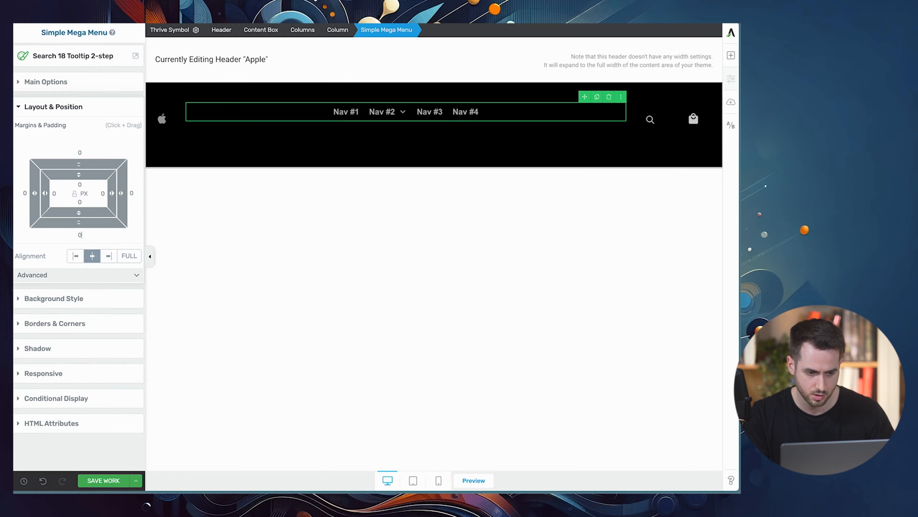
{"action": "left_click", "coordinate": [161, 118]}
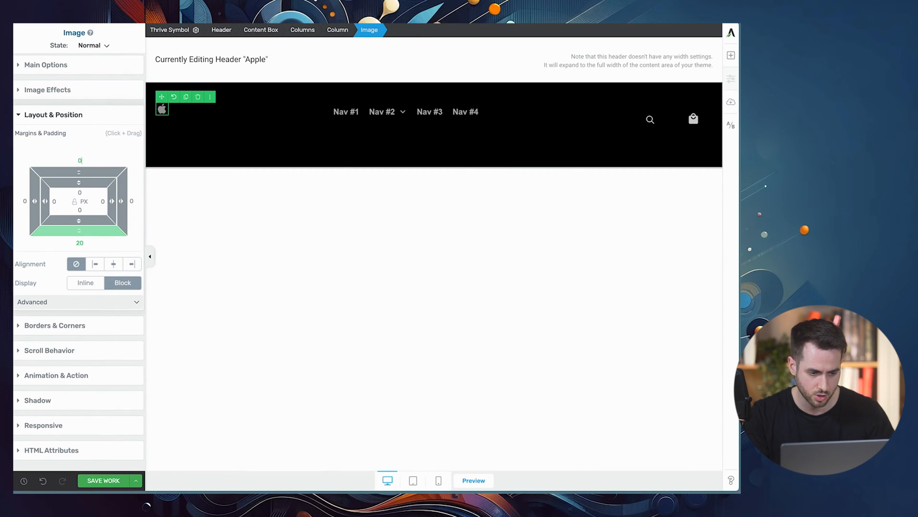
Set the search element's bottom margin and the padding on all four sides to 0
{"action": "left_click", "coordinate": [649, 120]}
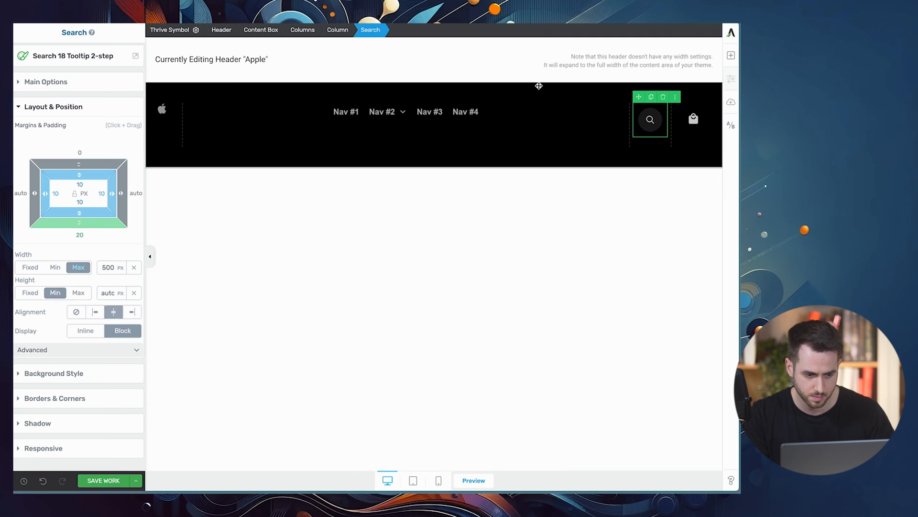
{"action": "left_click", "coordinate": [72, 230]}
{"action": "type", "text": "0"}
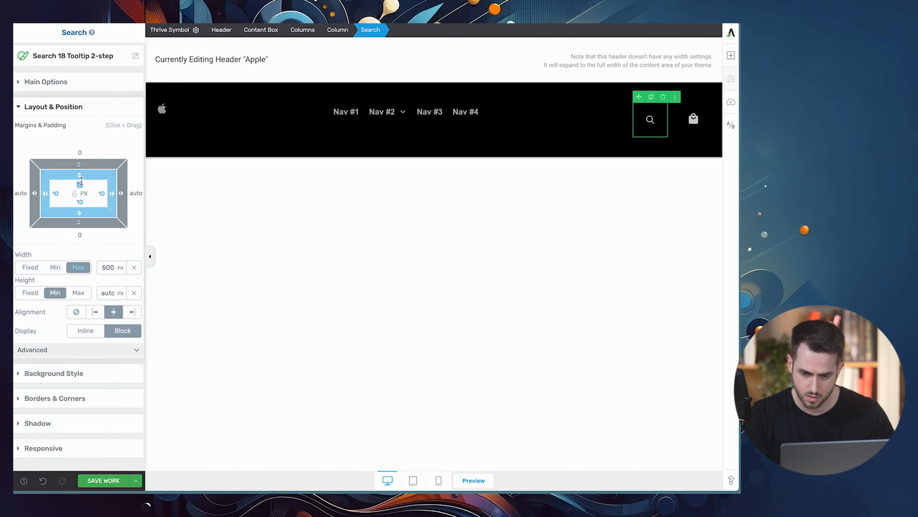
{"action": "type", "text": "0"}
{"action": "key", "text": "Tab"}
{"action": "type", "text": "0"}
{"action": "key", "text": "Tab"}
{"action": "type", "text": "0"}
{"action": "key", "text": "Tab"}
{"action": "type", "text": "0"}
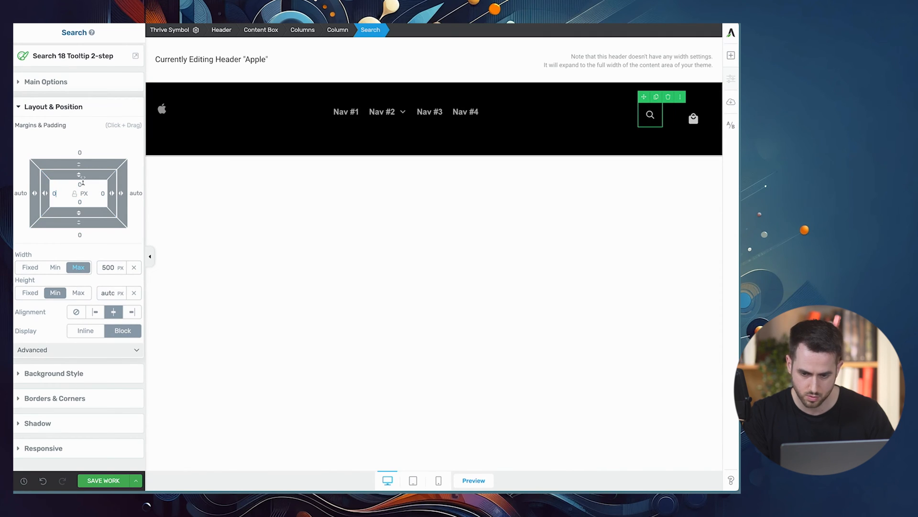
Set the shopping bag icon's top and bottom margins to 0
{"action": "left_click", "coordinate": [693, 118]}
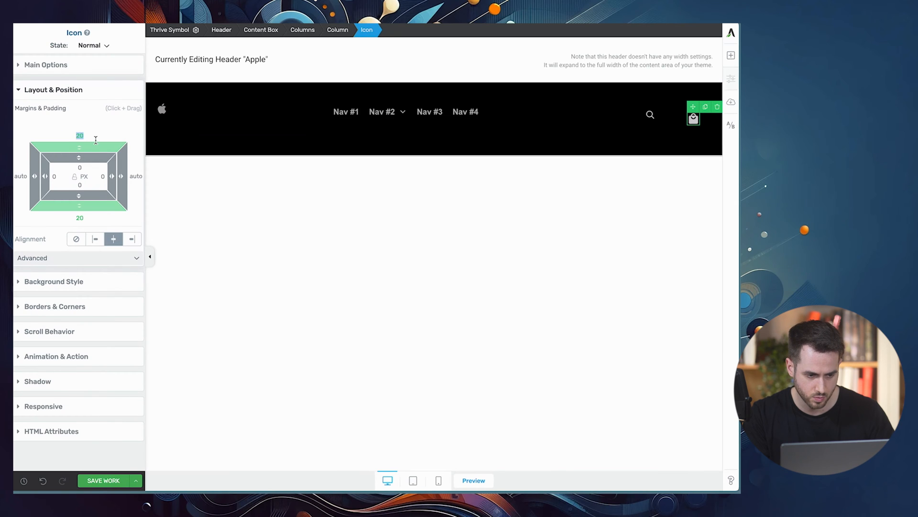
{"action": "type", "text": "0"}
{"action": "key", "text": "Tab"}
{"action": "type", "text": "0"}
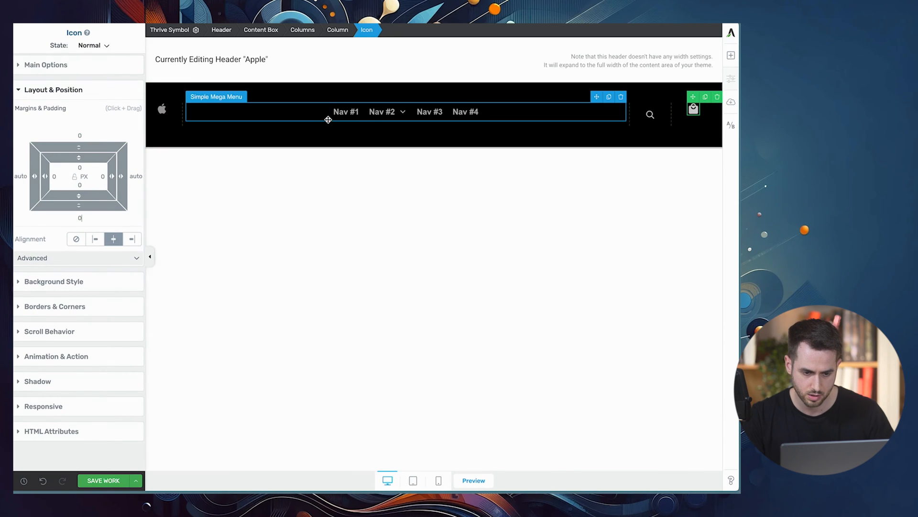
Vertically centre the contents of the desktop columns element
{"action": "left_click", "coordinate": [323, 118]}
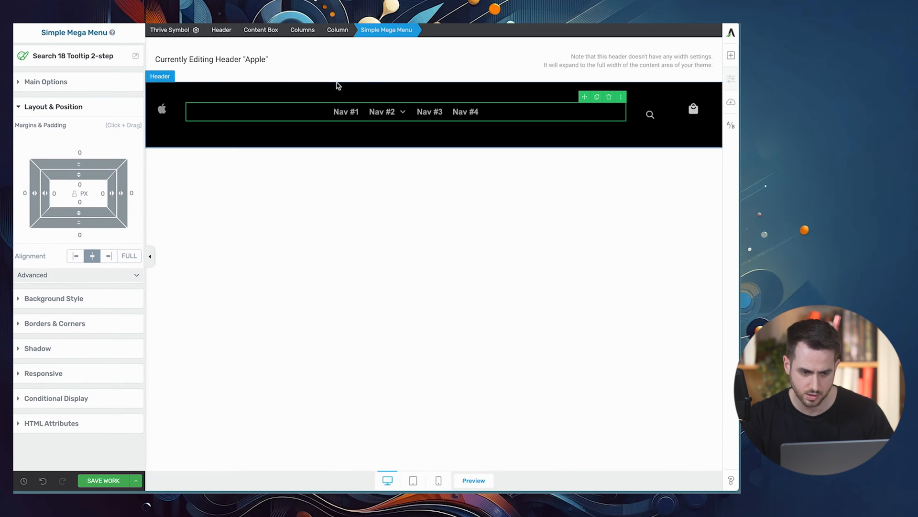
{"action": "left_click", "coordinate": [304, 32]}
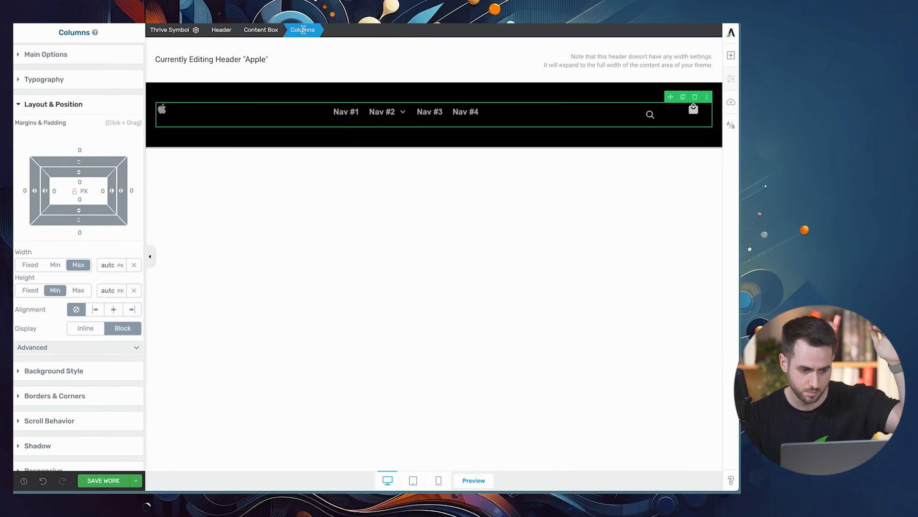
{"action": "left_click", "coordinate": [130, 59]}
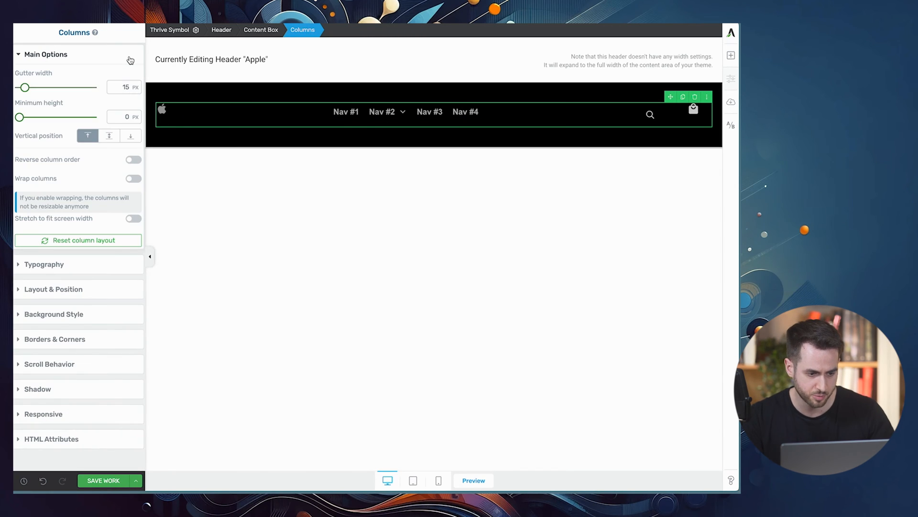
{"action": "left_click", "coordinate": [110, 136]}
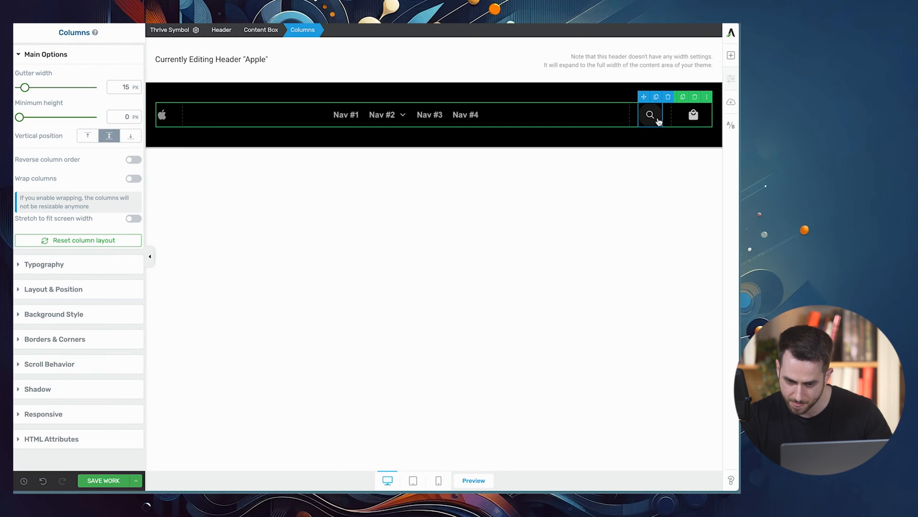
Narrow the search and shopping bag columns further, widening the mega menu's column, and save the header
{"action": "left_click_drag", "start_coordinate": [669, 112], "coordinate": [694, 113]}
{"action": "left_click_drag", "start_coordinate": [632, 109], "coordinate": [669, 112]}
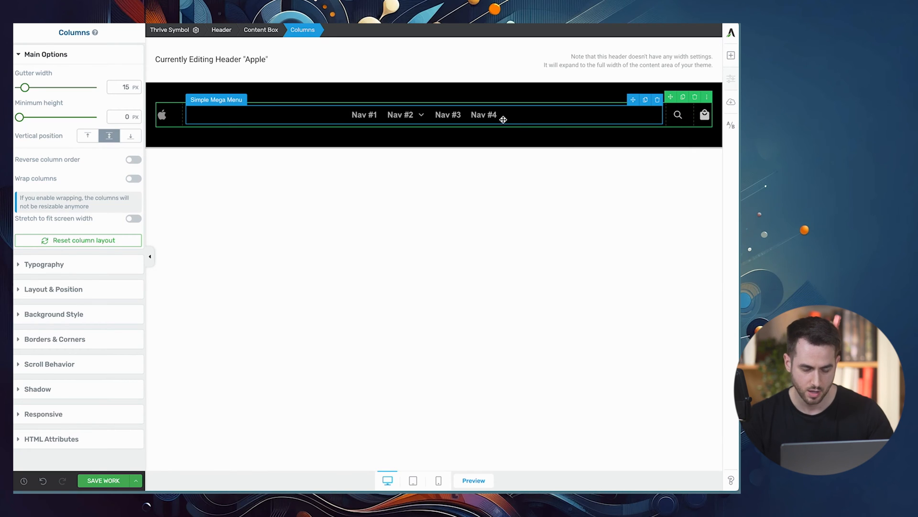
{"action": "left_click", "coordinate": [108, 479]}
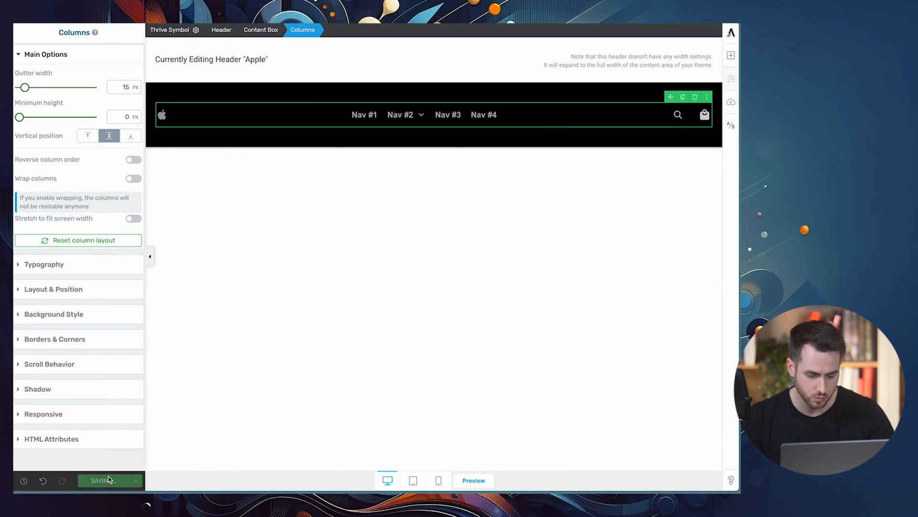
{"action": "left_click", "coordinate": [271, 302]}
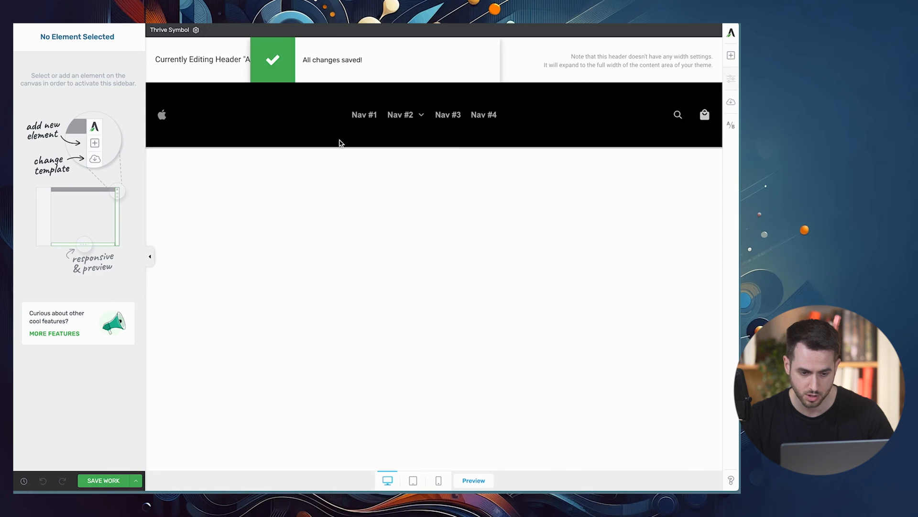
Set the top and bottom margins of the content box around the desktop columns to 0
{"action": "left_click", "coordinate": [284, 128]}
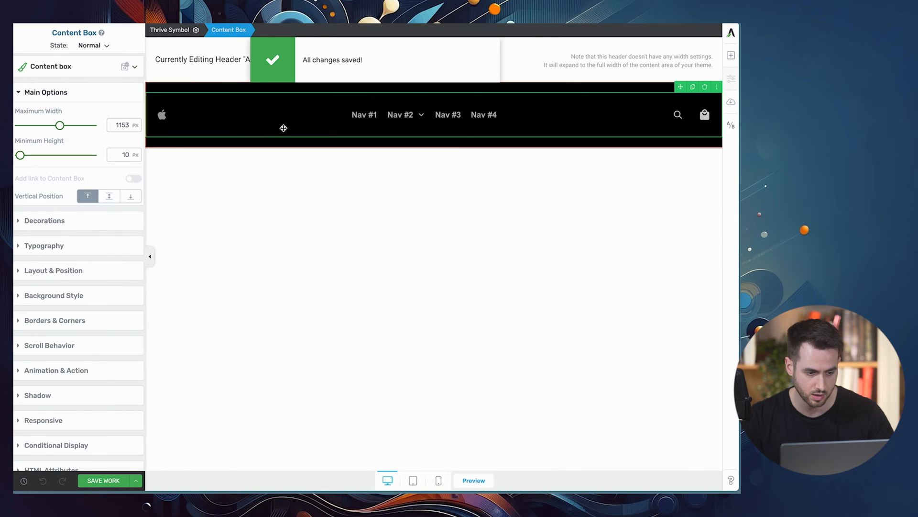
{"action": "left_click", "coordinate": [75, 266]}
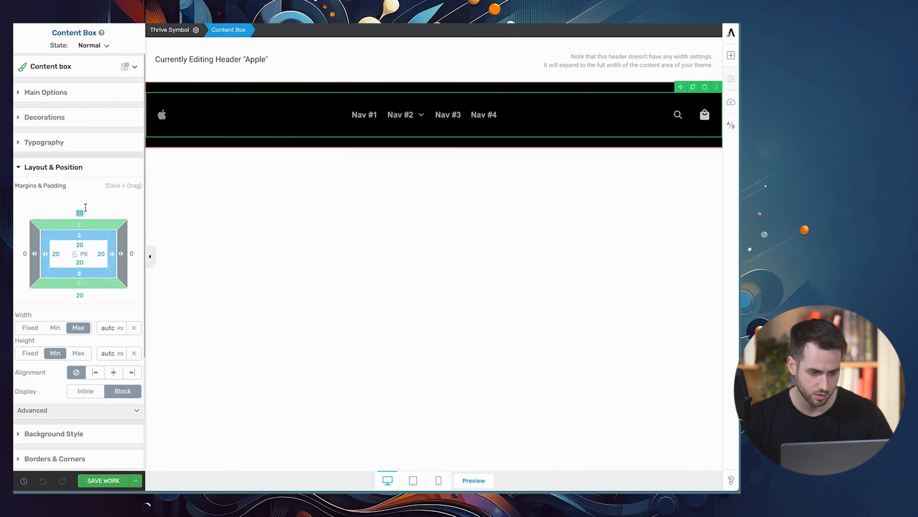
{"action": "type", "text": "0"}
{"action": "left_click", "coordinate": [80, 295]}
{"action": "type", "text": "0"}
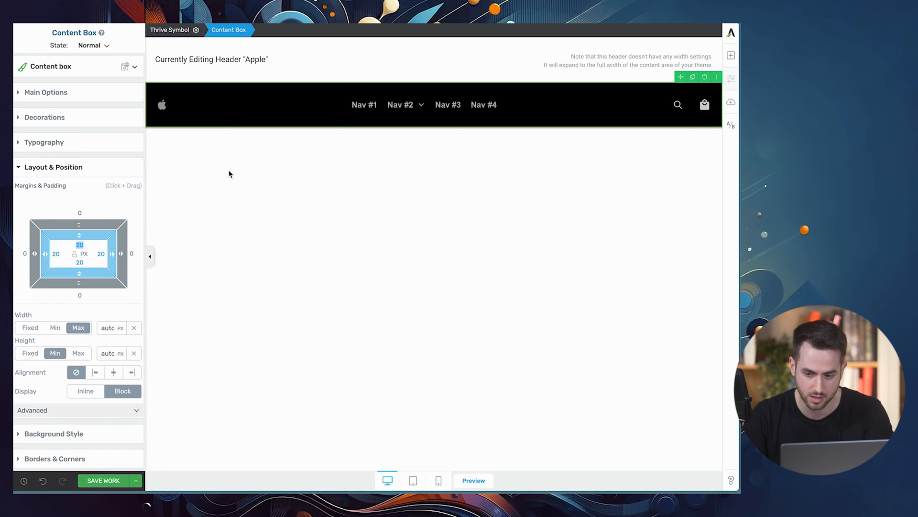
{"action": "left_click", "coordinate": [388, 202]}
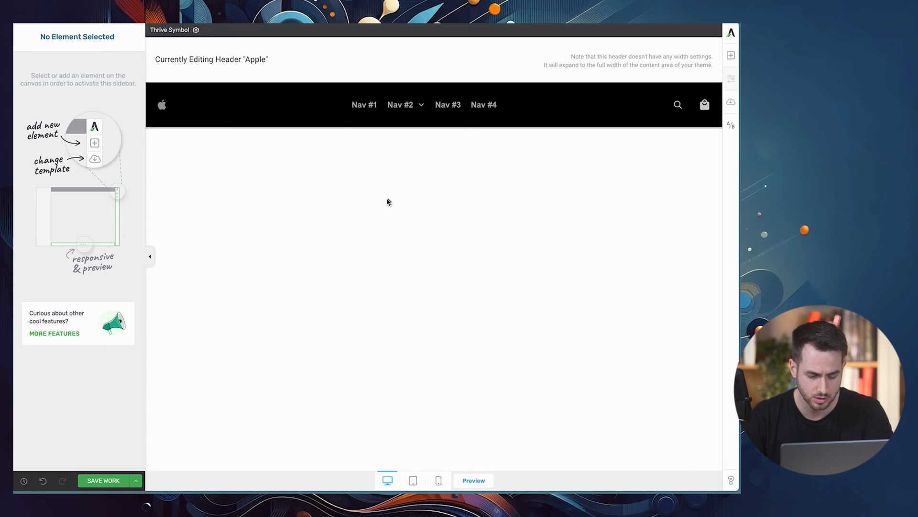
Check apple.com's navigation bar in the browser and rename the mega menu's first item, Nav #1, as Store
{"action": "left_click", "coordinate": [349, 113]}
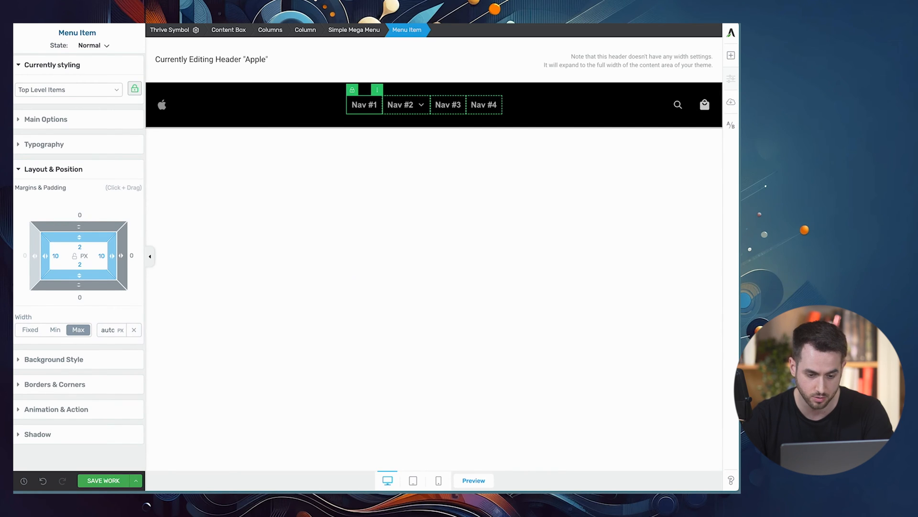
{"action": "key", "text": "super+Tab"}
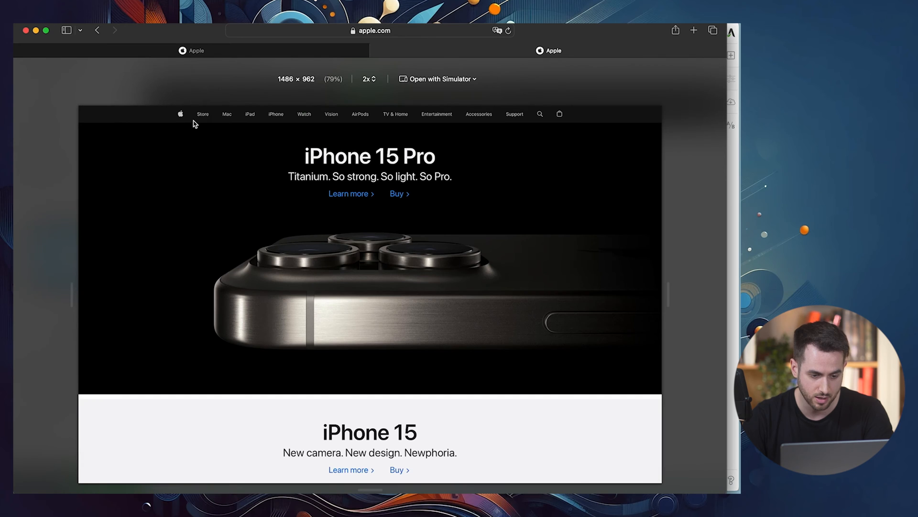
{"action": "mouse_move", "coordinate": [205, 117]}
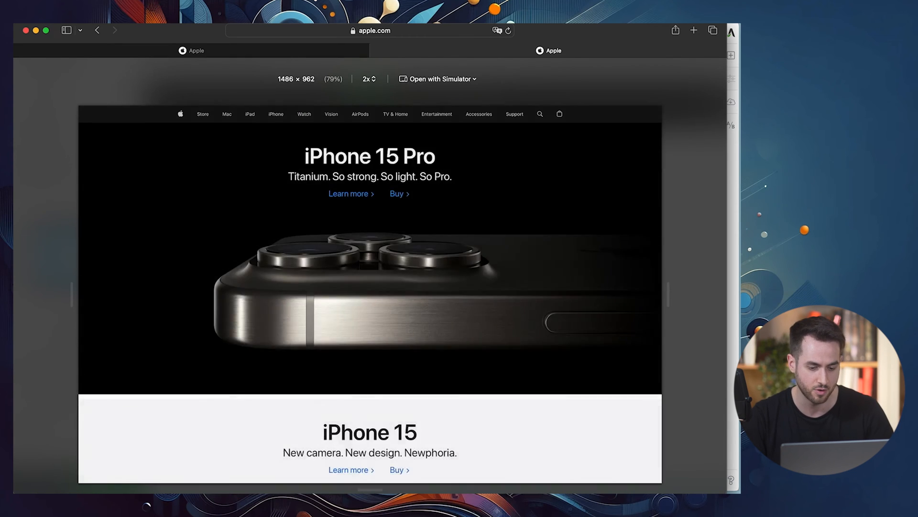
{"action": "key", "text": "super+Tab"}
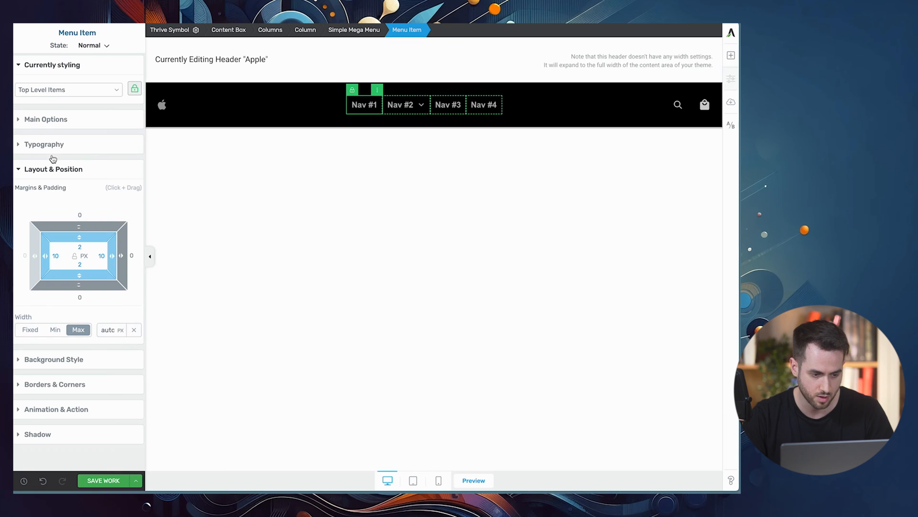
{"action": "left_click", "coordinate": [77, 119]}
{"action": "left_click", "coordinate": [354, 30]}
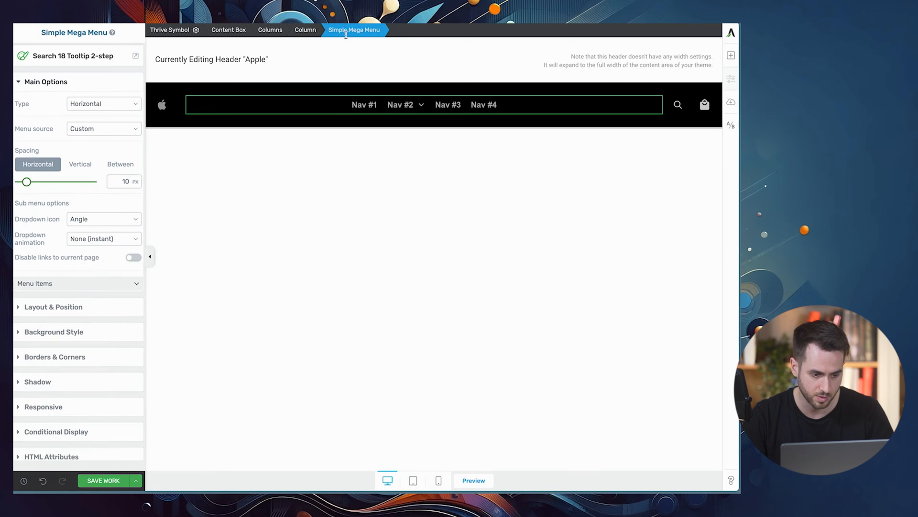
{"action": "left_click", "coordinate": [79, 285]}
{"action": "left_click", "coordinate": [128, 312]}
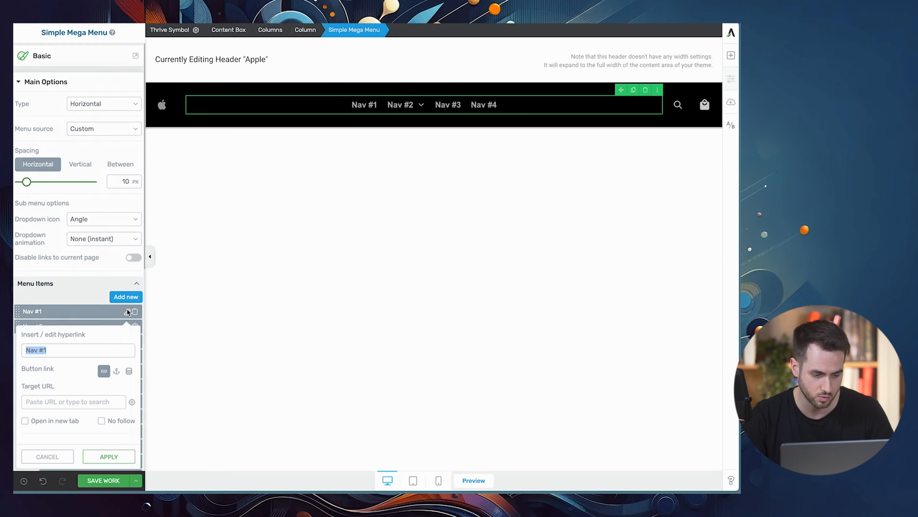
{"action": "type", "text": "Store"}
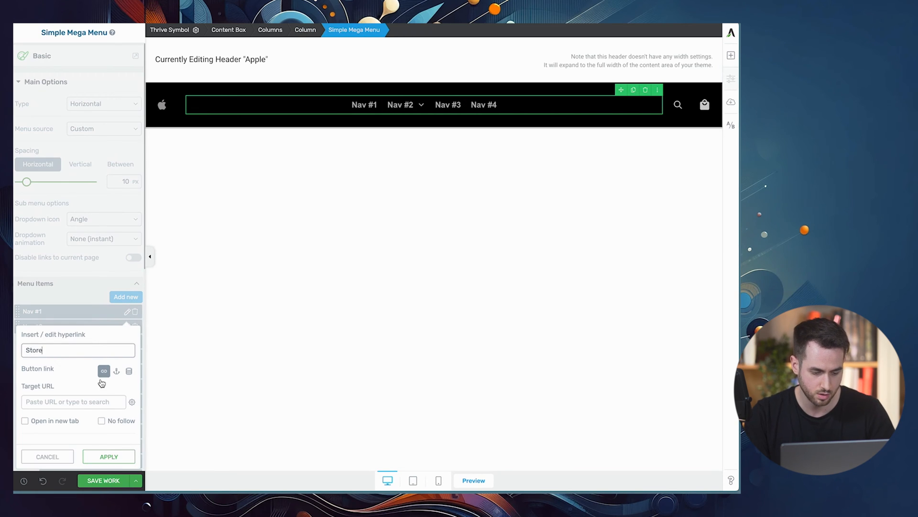
{"action": "left_click", "coordinate": [109, 455]}
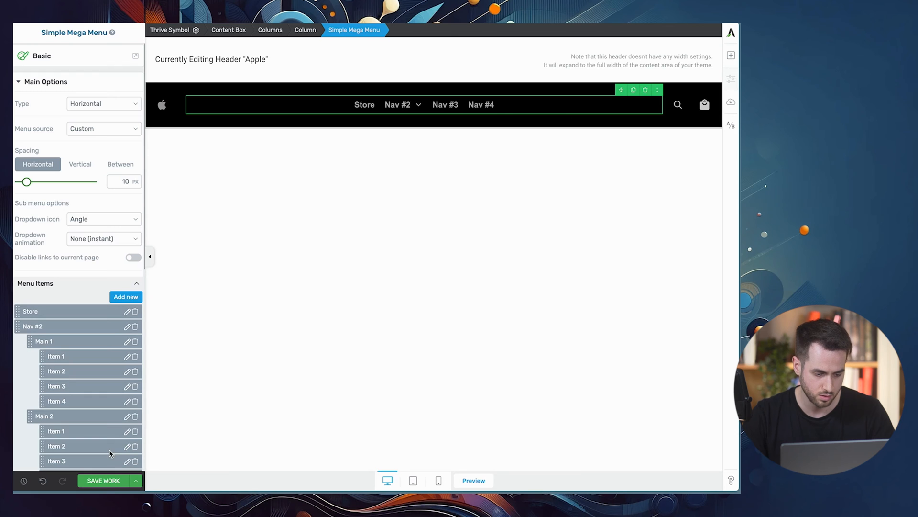
Delete the first item of the mega menu and rename Nav #2, the item with submenus, as Store
{"action": "left_click", "coordinate": [135, 311]}
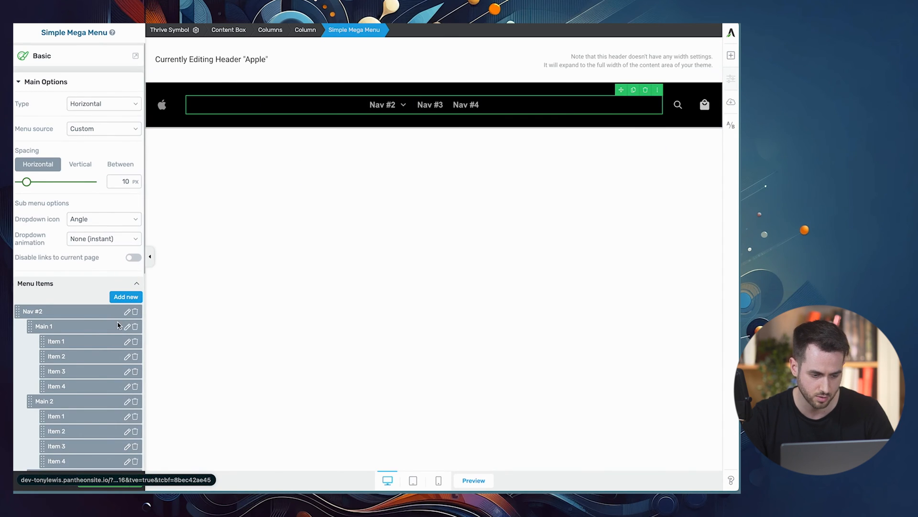
{"action": "left_click", "coordinate": [127, 326]}
{"action": "type", "text": "Store"}
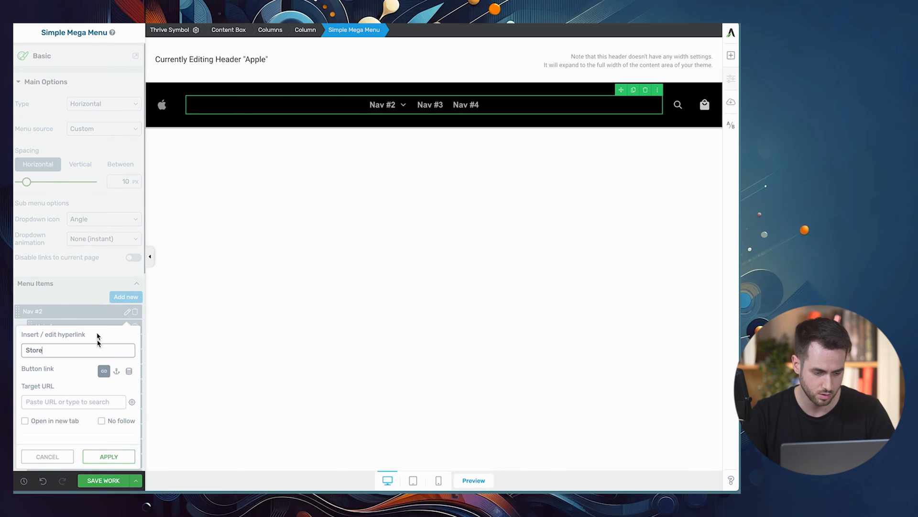
{"action": "left_click", "coordinate": [109, 456]}
Check apple.com's Store dropdown in the browser and rename the submenu item Main 1 as Shop The Latest
{"action": "scroll", "coordinate": [117, 350], "scroll_direction": "down", "scroll_amount": 1}
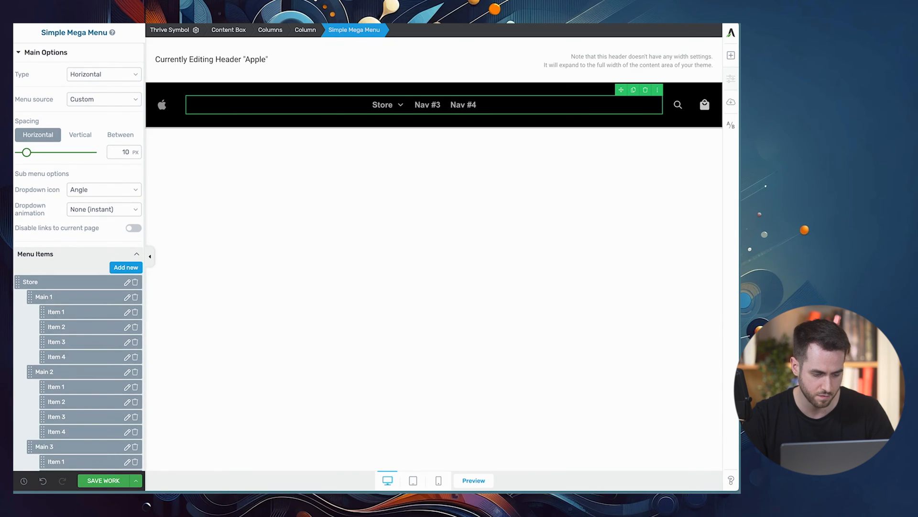
{"action": "key", "text": "super+Tab"}
{"action": "mouse_move", "coordinate": [206, 116]}
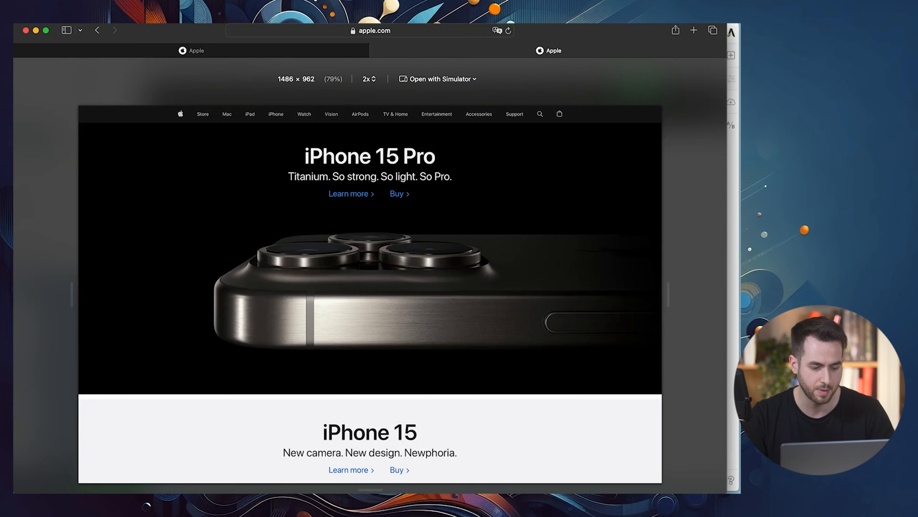
{"action": "key", "text": "super+Tab"}
{"action": "left_click", "coordinate": [127, 297]}
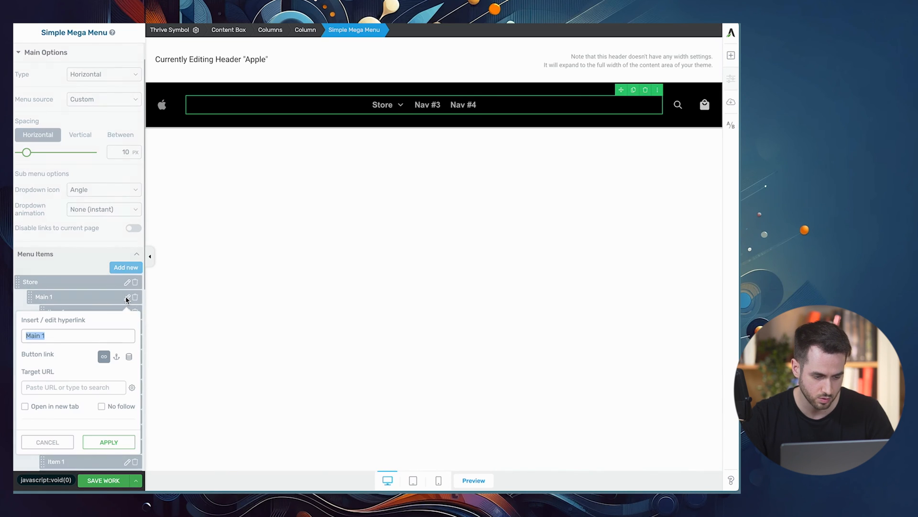
{"action": "type", "text": "Shop T"}
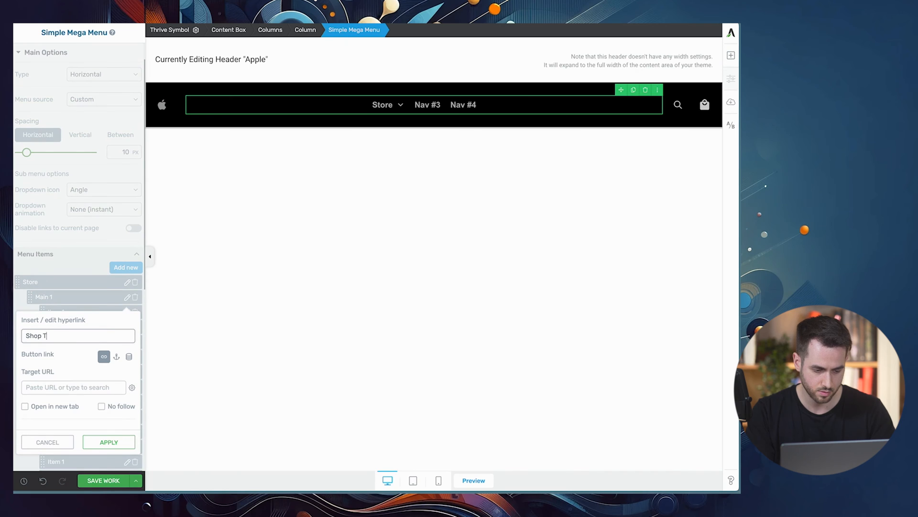
{"action": "type", "text": "he Latest"}
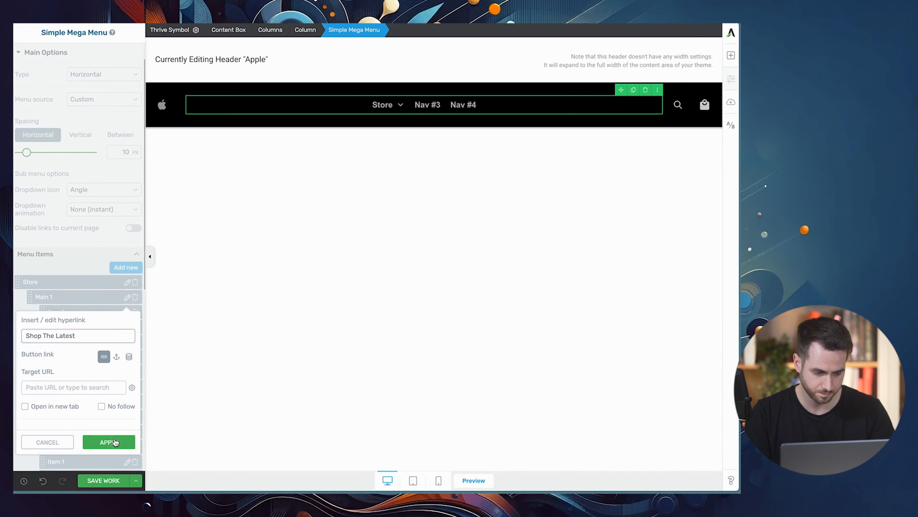
{"action": "left_click", "coordinate": [109, 442]}
Rename the Store submenu items Main 2 and Main 3 as Mac and iPad
{"action": "left_click", "coordinate": [127, 371]}
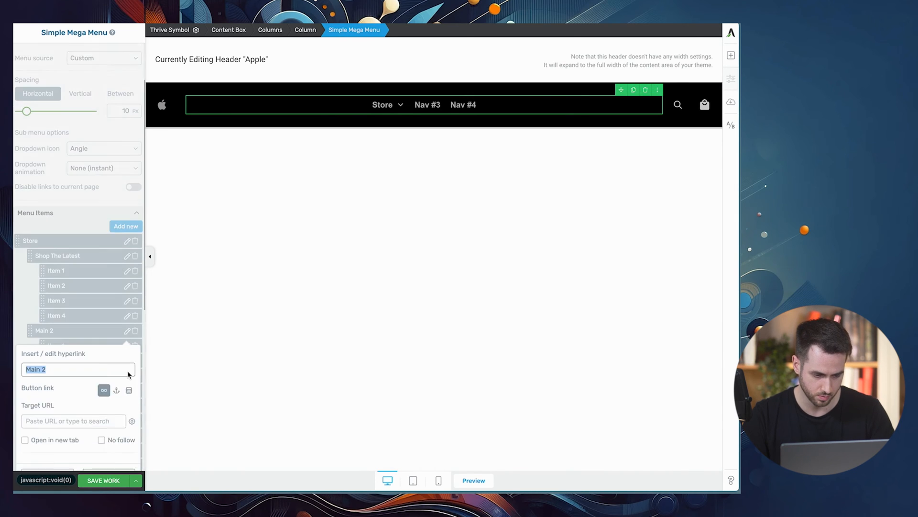
{"action": "type", "text": "Mac"}
{"action": "left_click", "coordinate": [109, 458]}
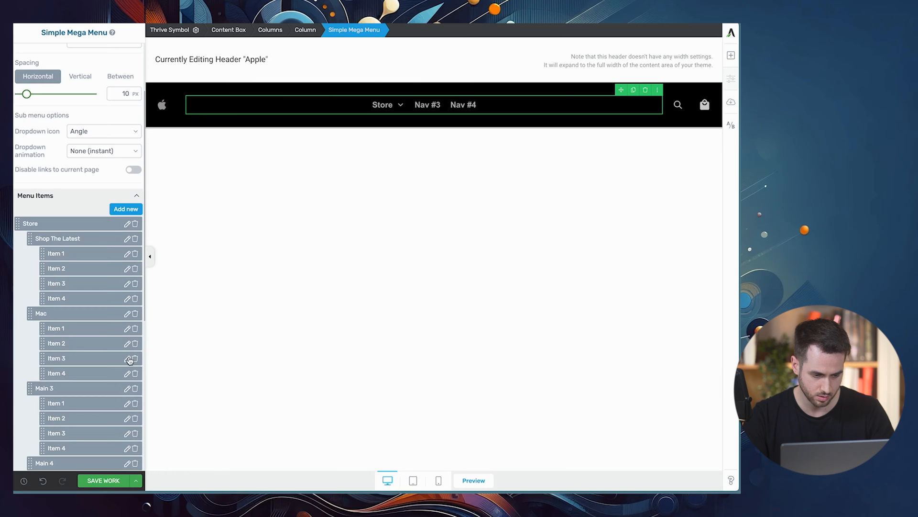
{"action": "scroll", "coordinate": [130, 359], "scroll_direction": "down", "scroll_amount": 2}
{"action": "left_click", "coordinate": [127, 329]}
{"action": "type", "text": "i"}
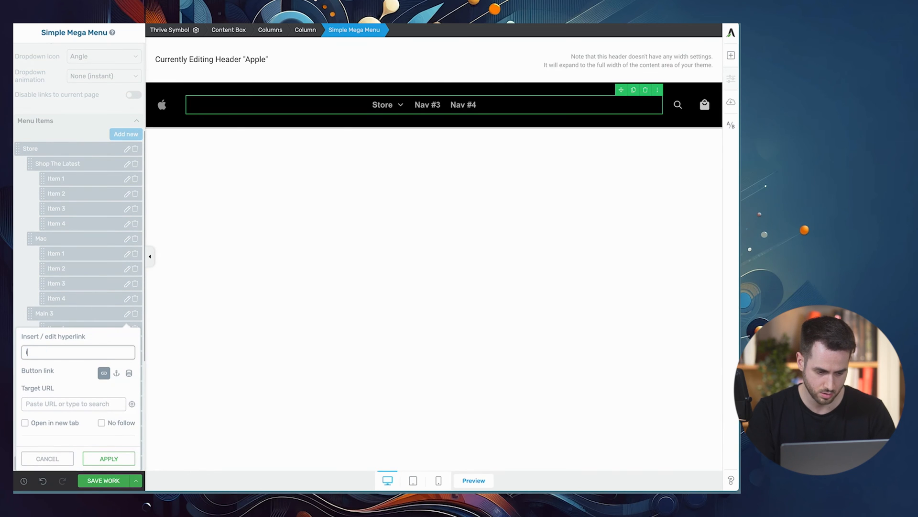
{"action": "type", "text": "Pad"}
{"action": "left_click", "coordinate": [109, 458]}
Rename the Store submenu item Main 4 as iPhone
{"action": "scroll", "coordinate": [109, 431], "scroll_direction": "down", "scroll_amount": 2}
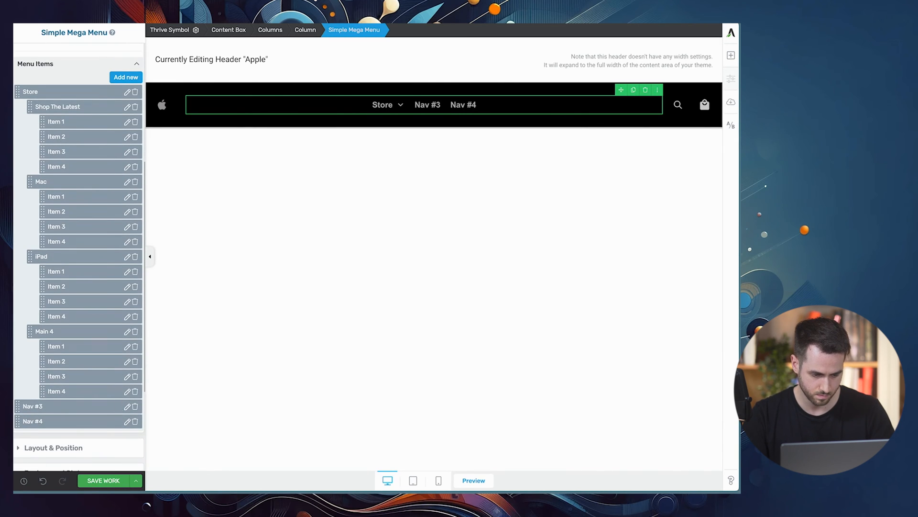
{"action": "left_click", "coordinate": [127, 335]}
{"action": "type", "text": "iPh"}
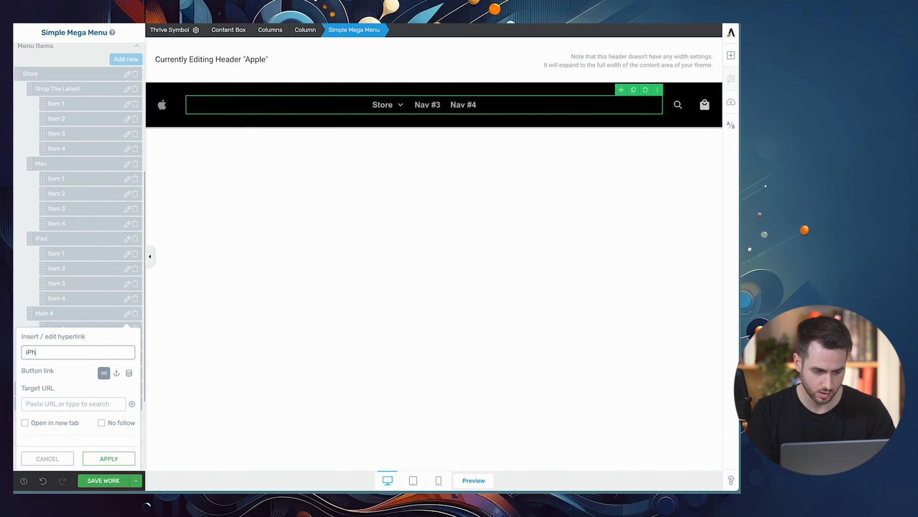
{"action": "type", "text": "one"}
{"action": "left_click", "coordinate": [109, 459]}
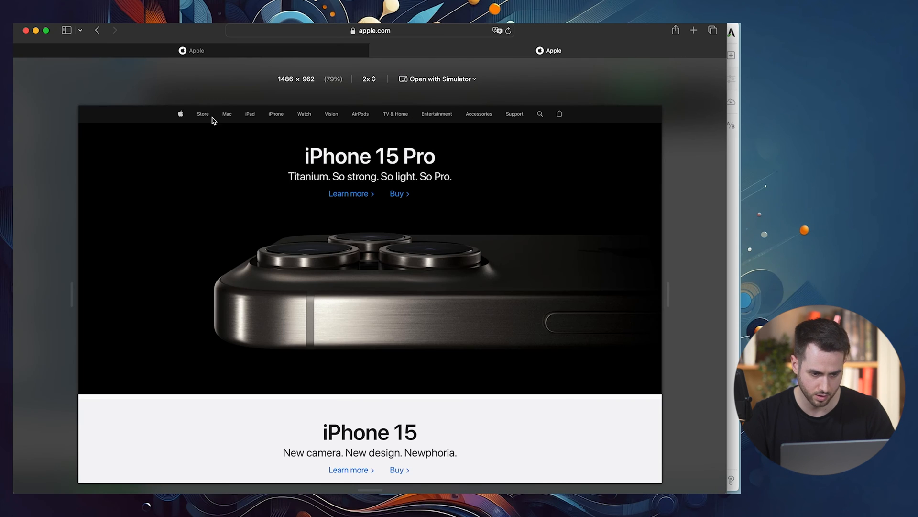
Check apple.com's Store dropdown again, nest Nav #3 under Store after iPhone, and rename it as Apple Watch
{"action": "mouse_move", "coordinate": [202, 118]}
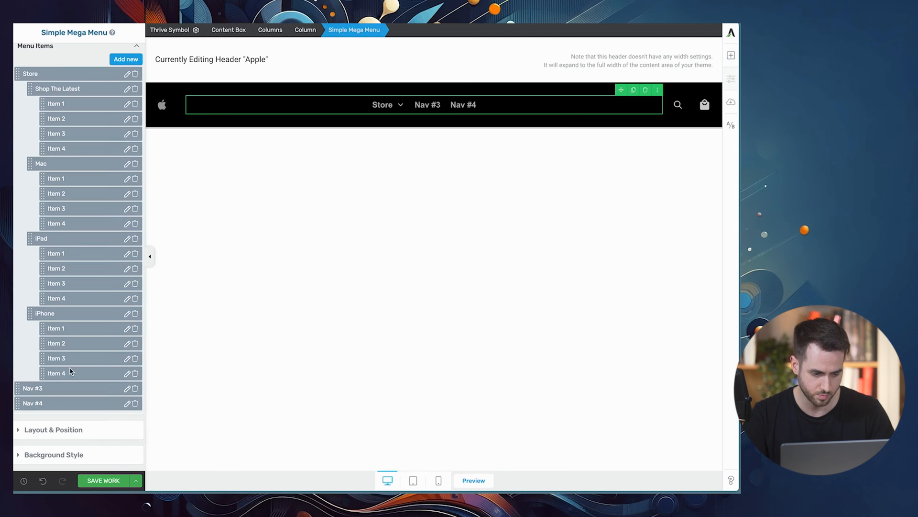
{"action": "scroll", "coordinate": [107, 325], "scroll_direction": "up", "scroll_amount": 1}
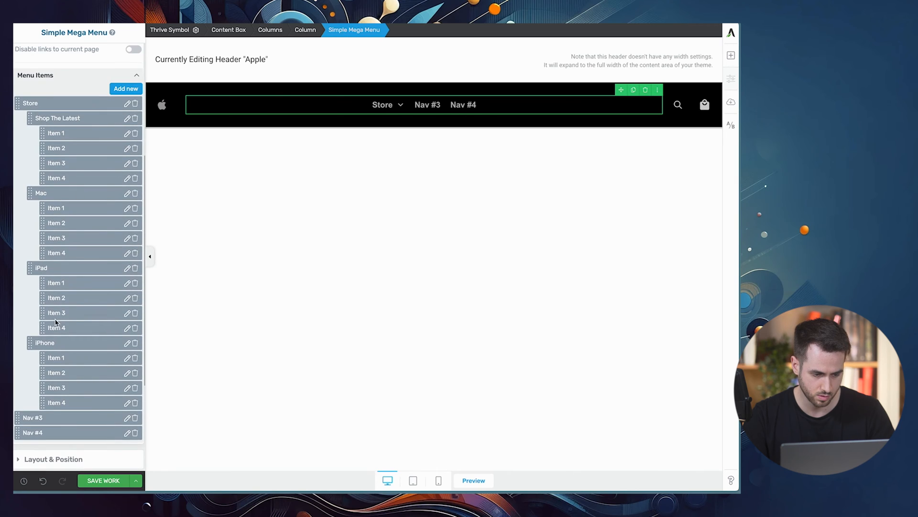
{"action": "scroll", "coordinate": [56, 322], "scroll_direction": "down", "scroll_amount": 2}
{"action": "left_click_drag", "start_coordinate": [20, 350], "coordinate": [73, 349]}
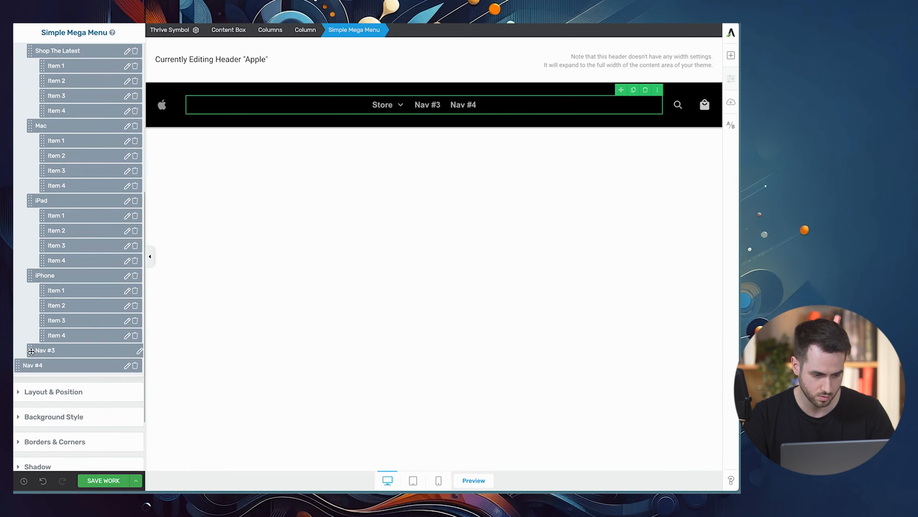
{"action": "type", "text": "Apple Watch"}
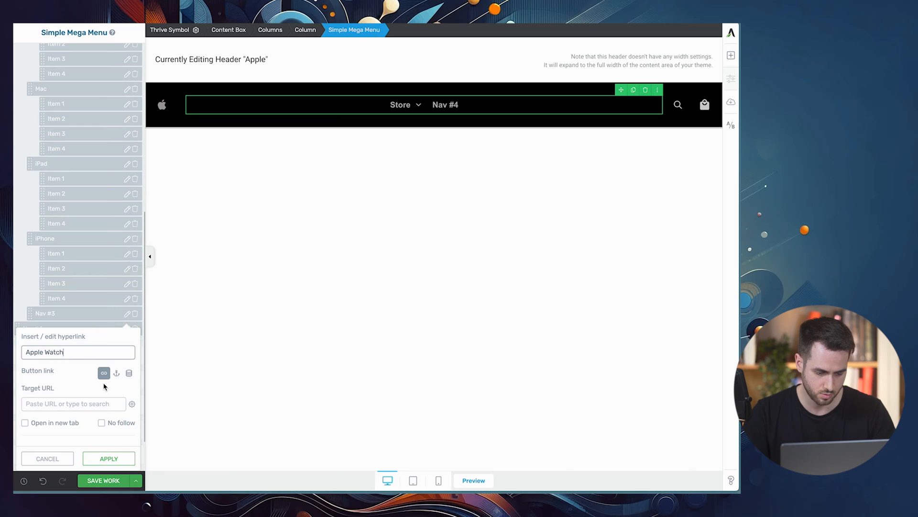
{"action": "left_click", "coordinate": [110, 459]}
Nest Nav #4 under Store after Apple Watch and rename it as Apple Vision Pro
{"action": "left_click_drag", "start_coordinate": [20, 328], "coordinate": [30, 328]}
{"action": "left_click", "coordinate": [128, 328]}
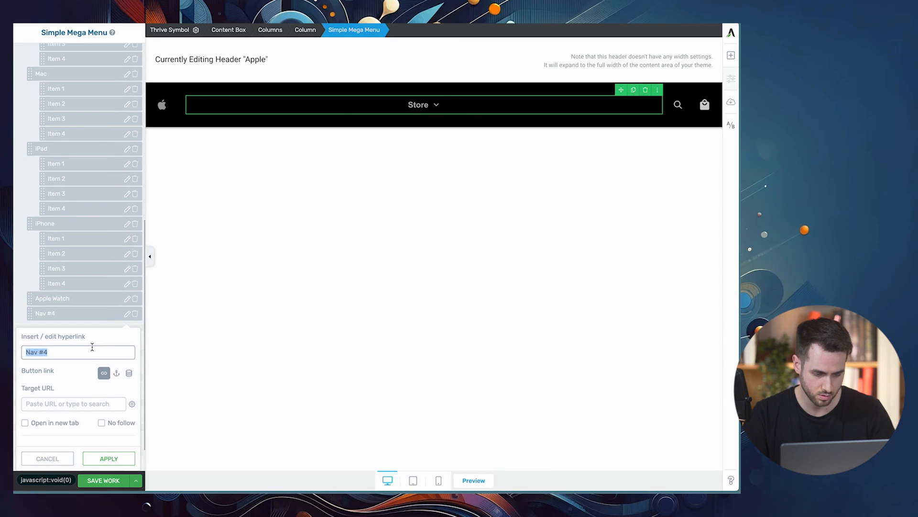
{"action": "type", "text": "Apple Vision Pro"}
{"action": "left_click", "coordinate": [108, 458]}
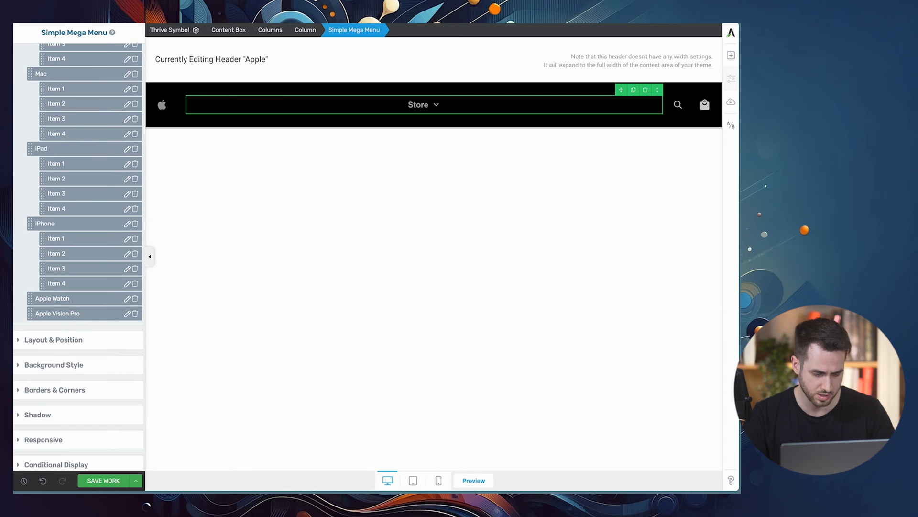
Compare the Store dropdown with apple.com's in the browser and set the mega menu dropdown's number of columns to 3
{"action": "key", "text": "super+Tab"}
{"action": "mouse_move", "coordinate": [197, 116]}
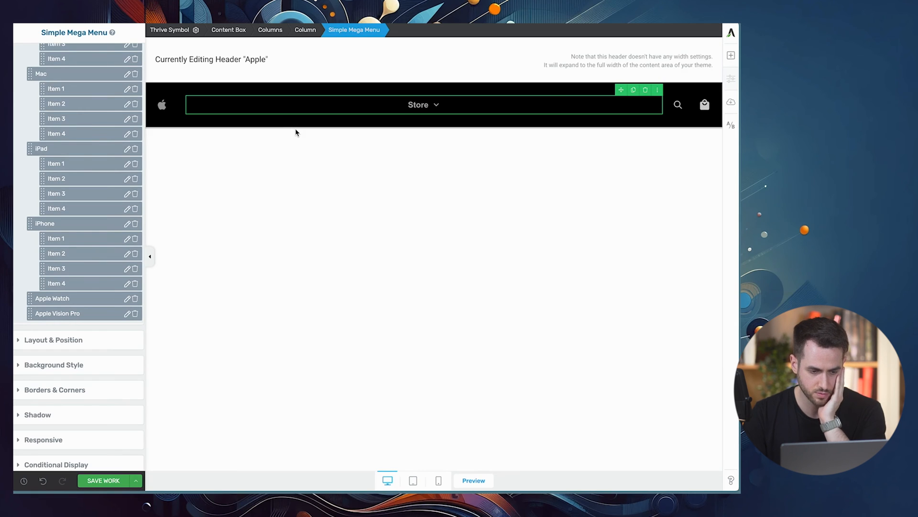
{"action": "mouse_move", "coordinate": [409, 104]}
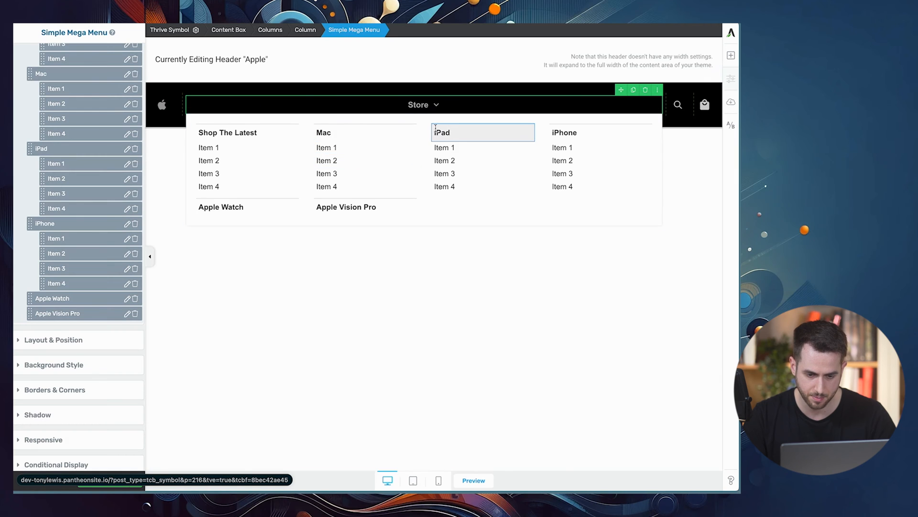
{"action": "left_click", "coordinate": [410, 123]}
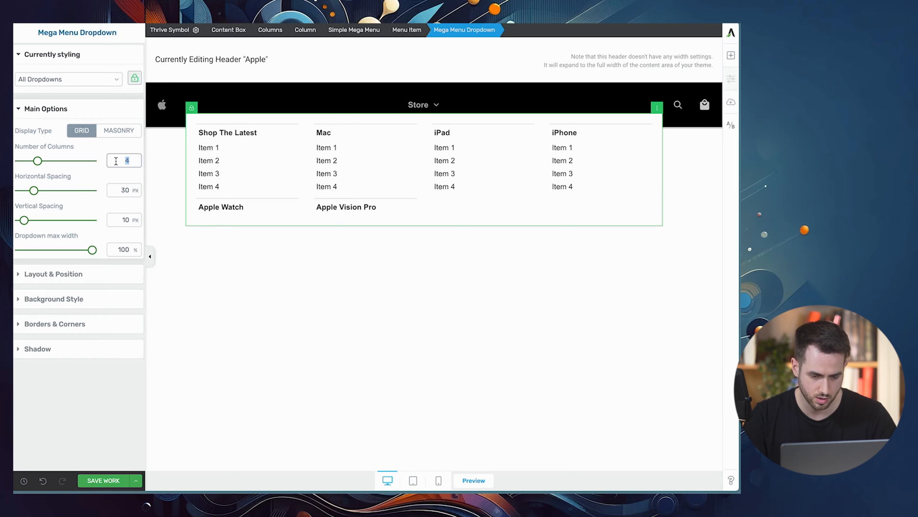
{"action": "type", "text": "3"}
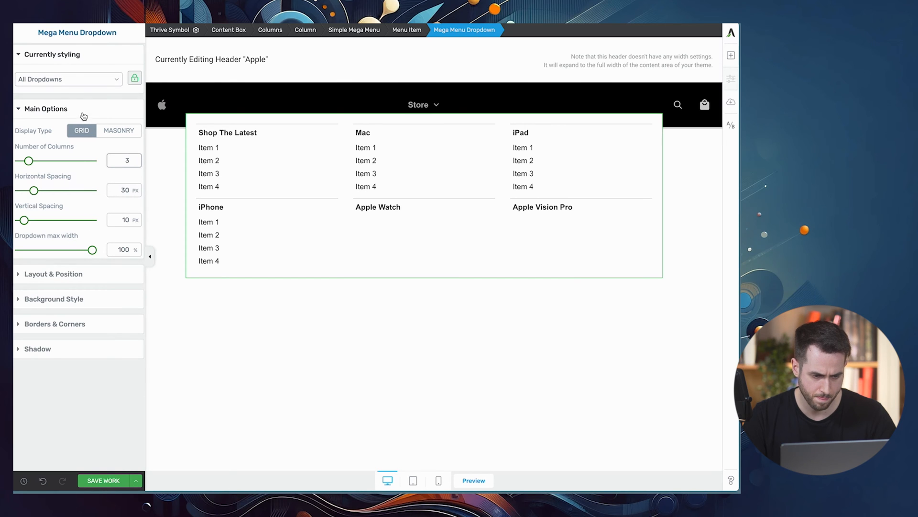
Set the Store mega menu dropdown's background colour to #000000 for all dropdowns
{"action": "left_click", "coordinate": [356, 106]}
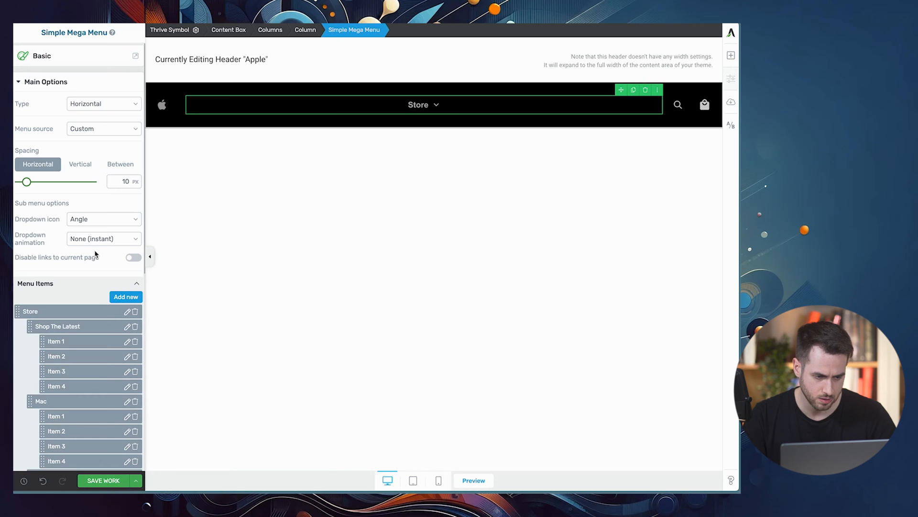
{"action": "scroll", "coordinate": [99, 223], "scroll_direction": "down", "scroll_amount": 3}
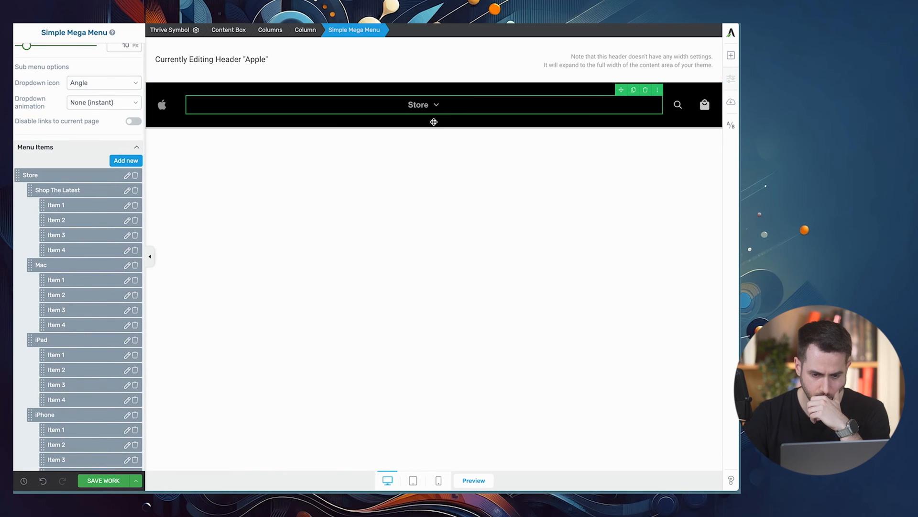
{"action": "mouse_move", "coordinate": [428, 105]}
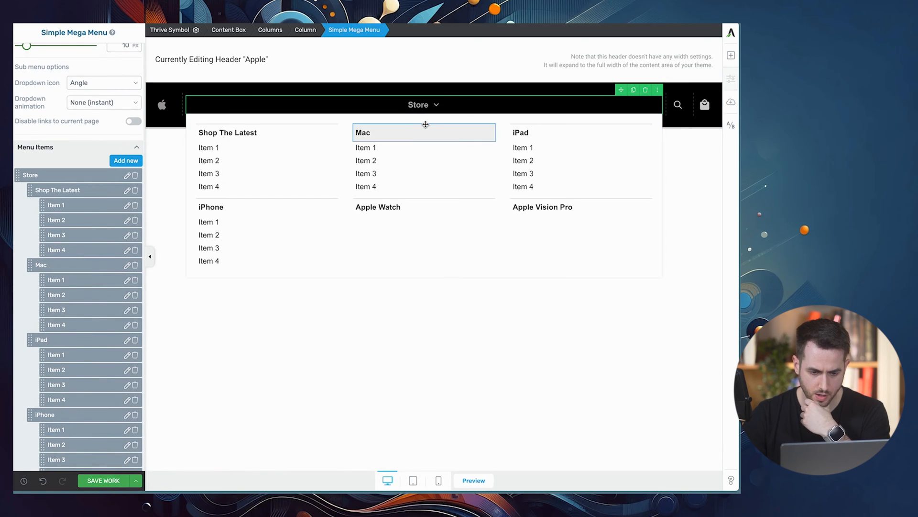
{"action": "left_click", "coordinate": [425, 124]}
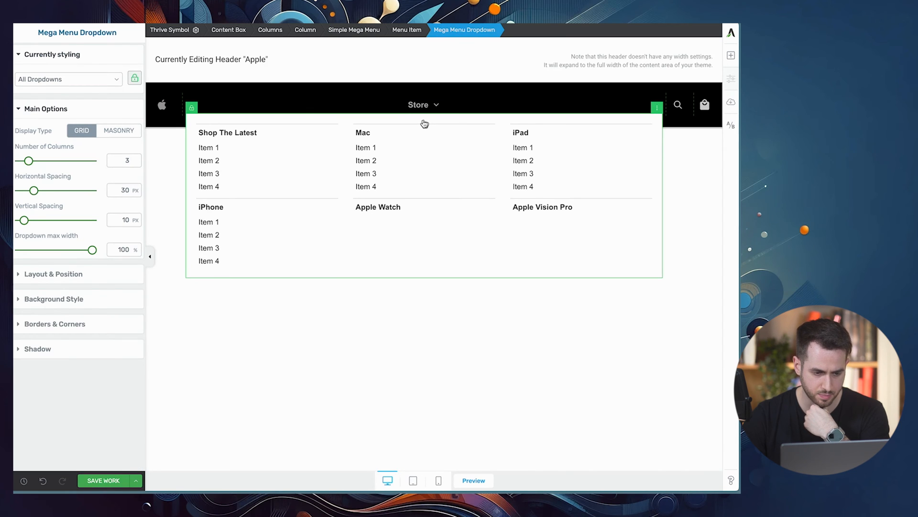
{"action": "left_click", "coordinate": [60, 300]}
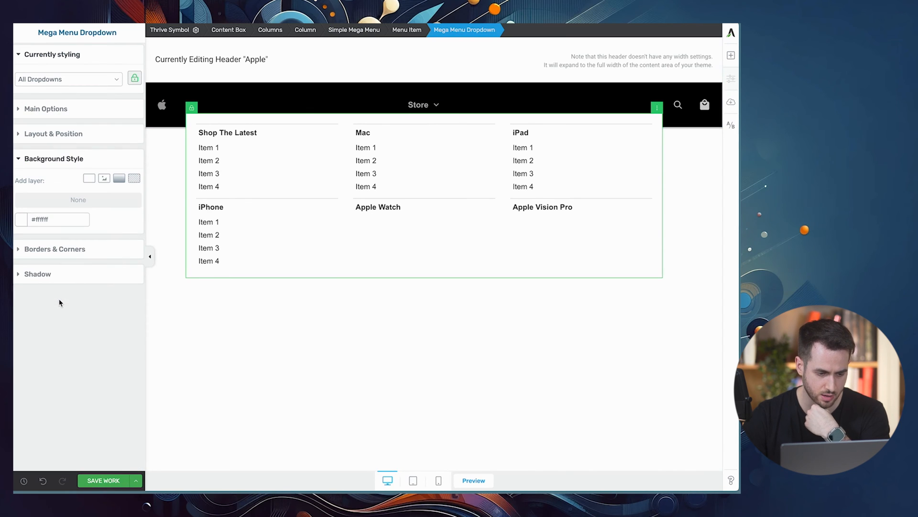
{"action": "left_click", "coordinate": [24, 223]}
{"action": "left_click", "coordinate": [73, 354]}
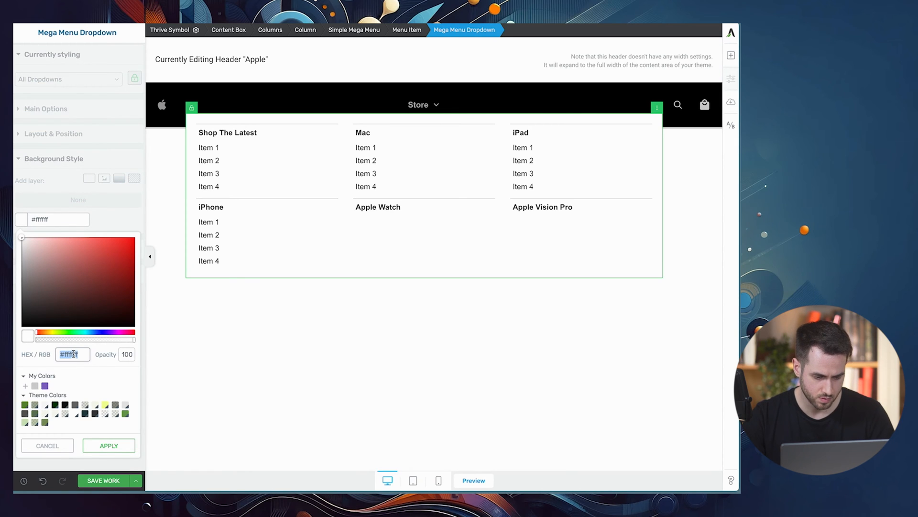
{"action": "type", "text": "000000"}
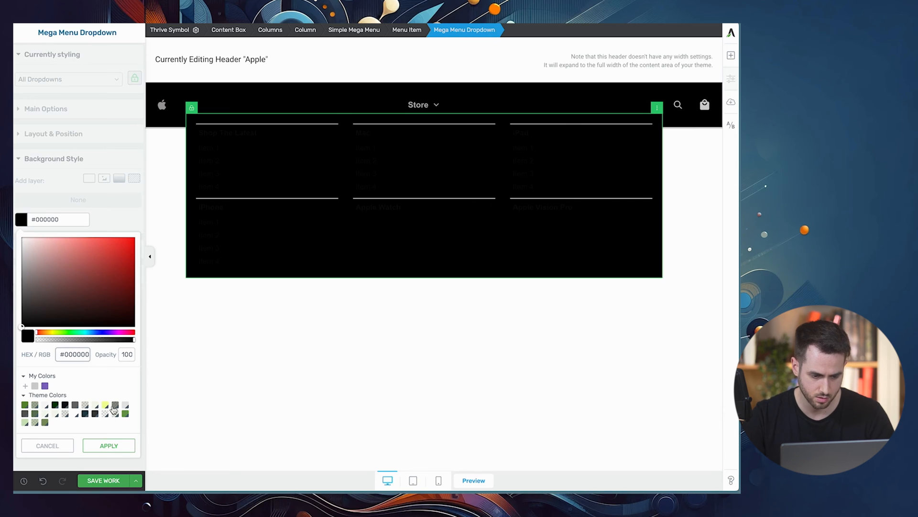
{"action": "left_click", "coordinate": [109, 446]}
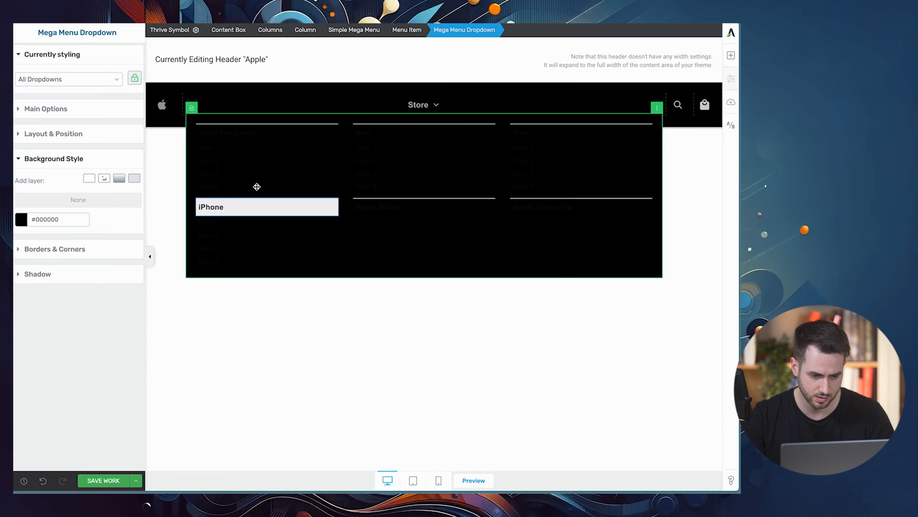
Set the text colour of the second-level mega menu items to the saved grey Alto, #d0d0d0
{"action": "left_click", "coordinate": [258, 134]}
{"action": "left_click", "coordinate": [108, 140]}
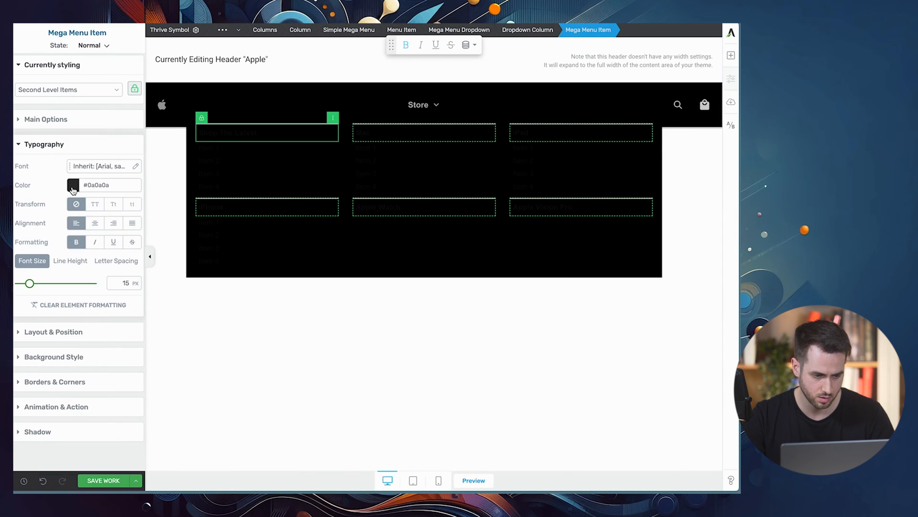
{"action": "left_click", "coordinate": [72, 185]}
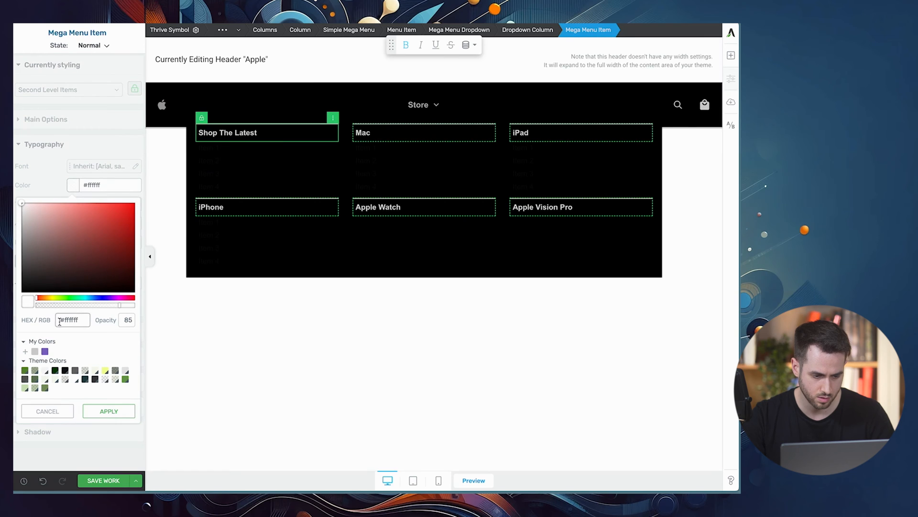
{"action": "left_click", "coordinate": [34, 351]}
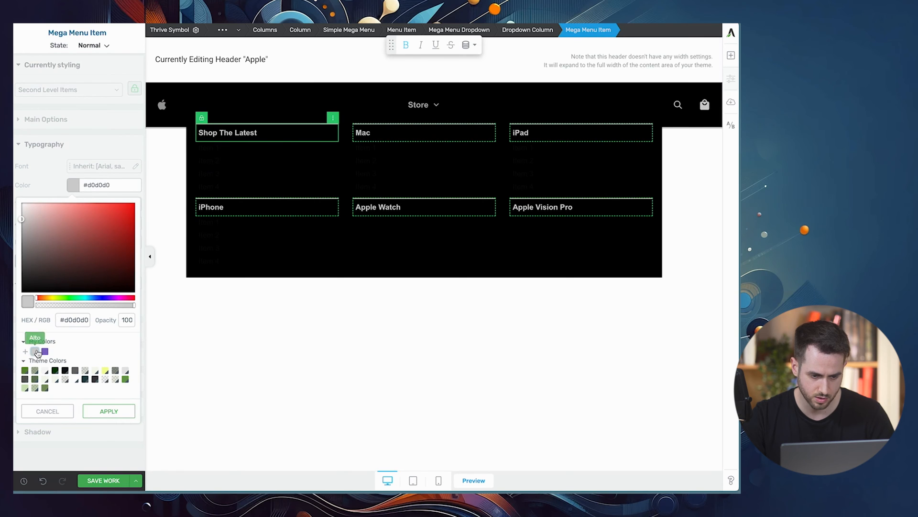
{"action": "left_click", "coordinate": [108, 411]}
Turn on the menu description for all dropdown columns of the mega menu
{"action": "left_click", "coordinate": [513, 264]}
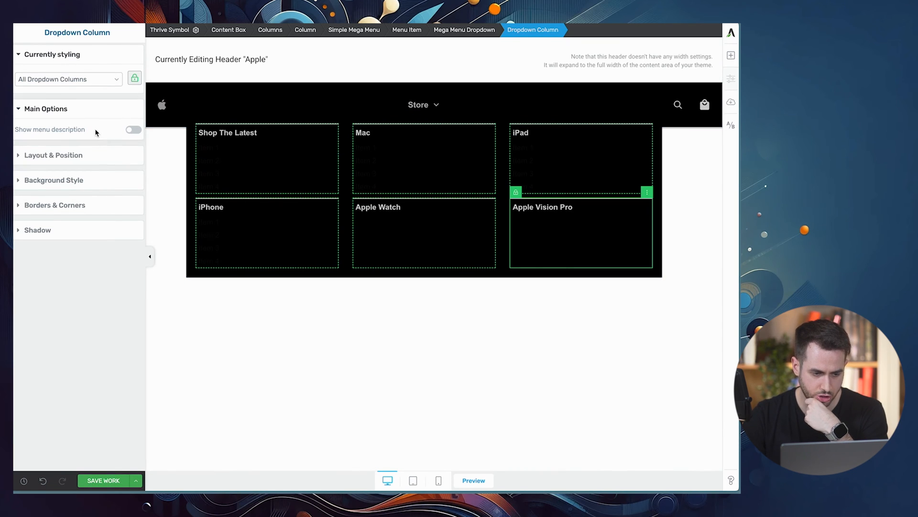
{"action": "left_click", "coordinate": [130, 131]}
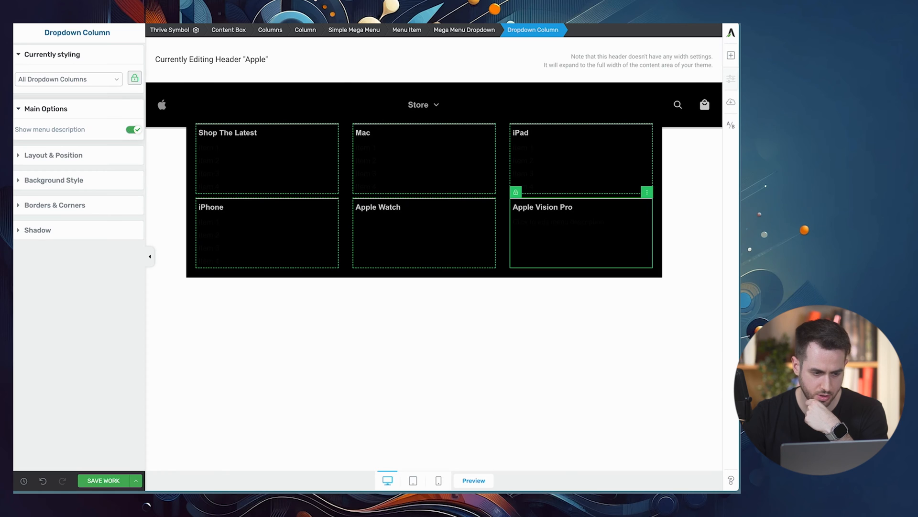
{"action": "left_click", "coordinate": [248, 134]}
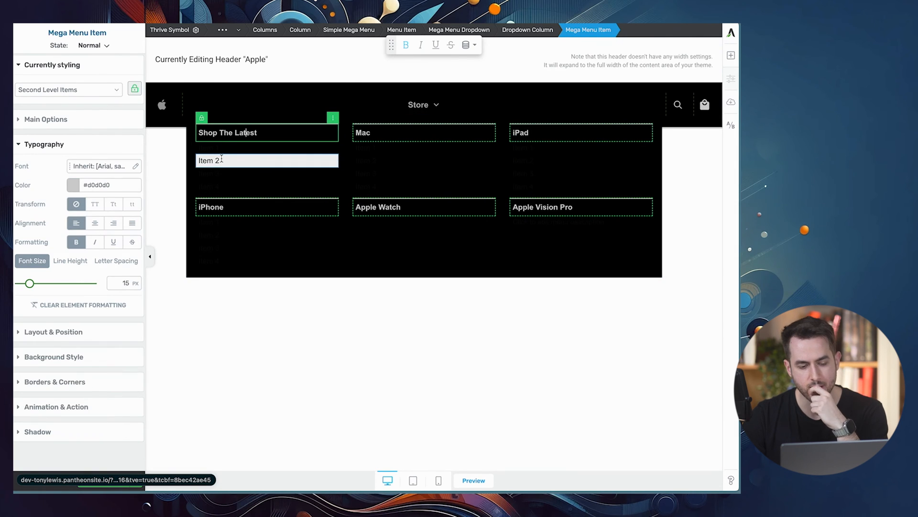
{"action": "left_click", "coordinate": [350, 122]}
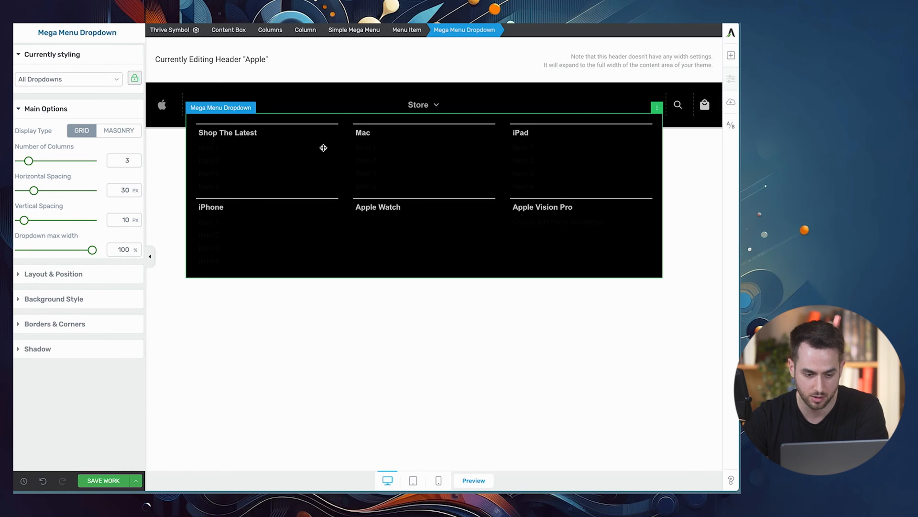
Delete the placeholder items 1 to 4 under both Shop The Latest and Mac in the mega menu's item list
{"action": "left_click", "coordinate": [402, 31]}
{"action": "left_click", "coordinate": [354, 30]}
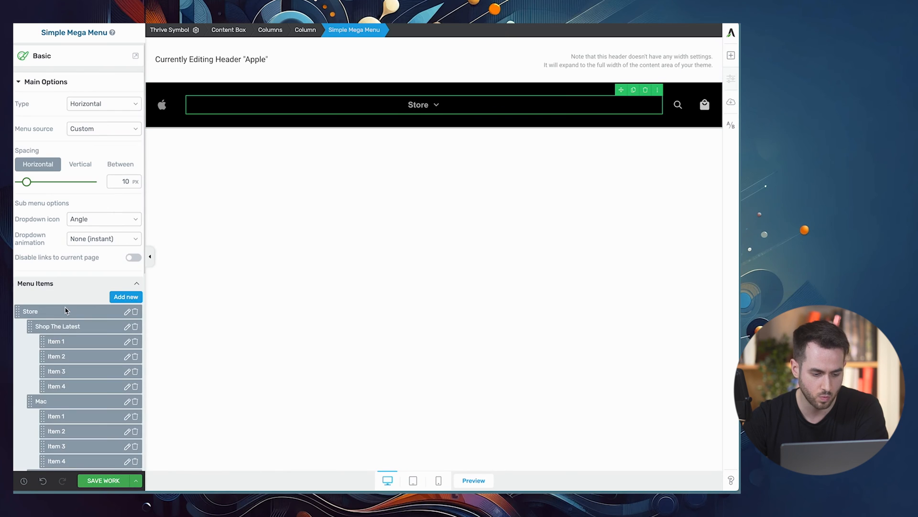
{"action": "scroll", "coordinate": [64, 310], "scroll_direction": "down", "scroll_amount": 3}
{"action": "left_click", "coordinate": [135, 191]}
{"action": "left_click", "coordinate": [135, 190]}
{"action": "left_click", "coordinate": [135, 191]}
{"action": "left_click", "coordinate": [135, 191]}
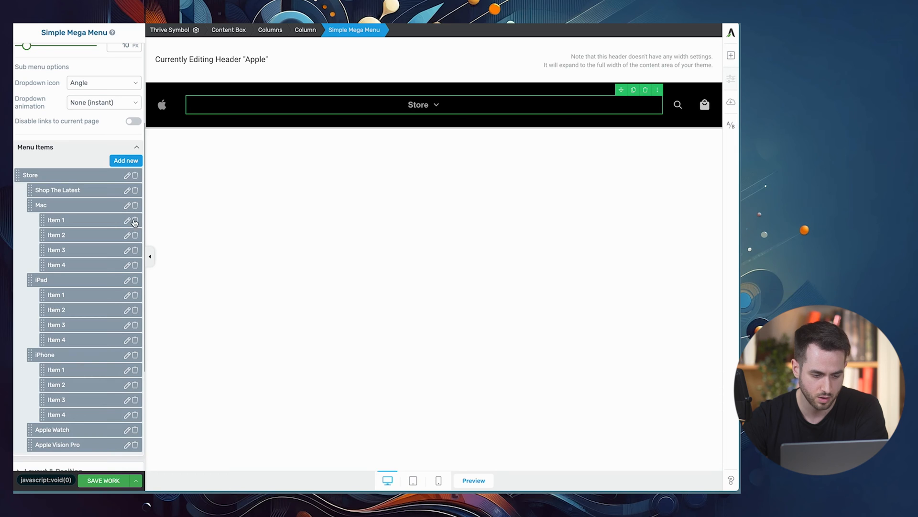
{"action": "left_click", "coordinate": [135, 221]}
{"action": "left_click", "coordinate": [135, 236]}
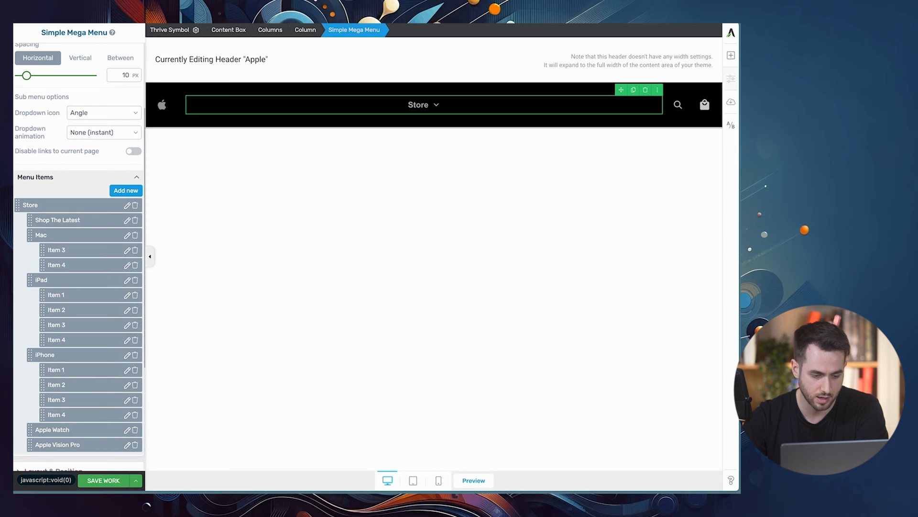
{"action": "left_click", "coordinate": [135, 250]}
{"action": "left_click", "coordinate": [135, 265]}
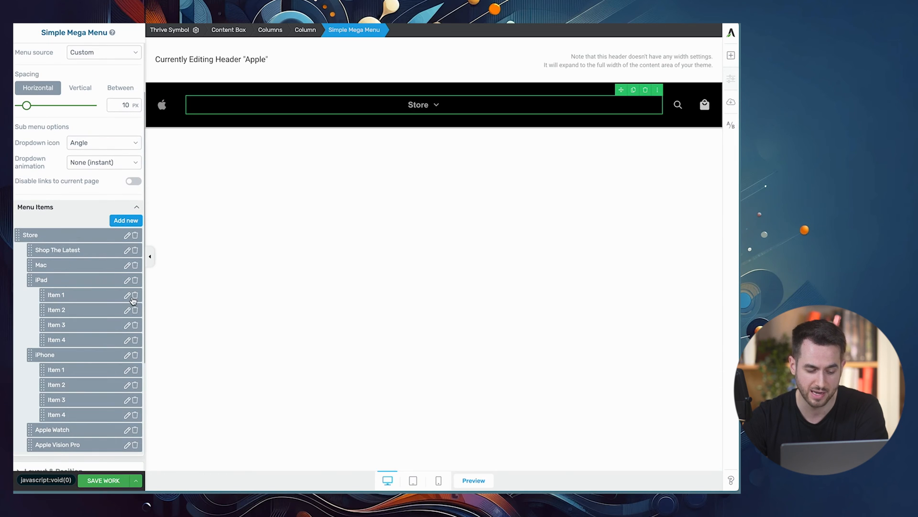
Delete the iPad entry and its placeholder items 1 to 4 from the Store submenu
{"action": "left_click", "coordinate": [135, 295]}
{"action": "left_click", "coordinate": [134, 310]}
{"action": "left_click", "coordinate": [134, 325]}
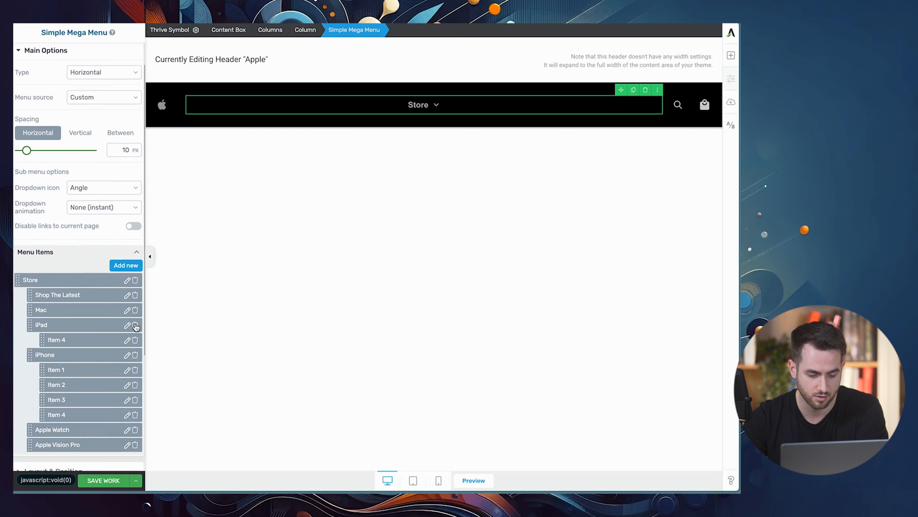
{"action": "left_click", "coordinate": [135, 340]}
{"action": "scroll", "coordinate": [135, 340], "scroll_direction": "down", "scroll_amount": 1}
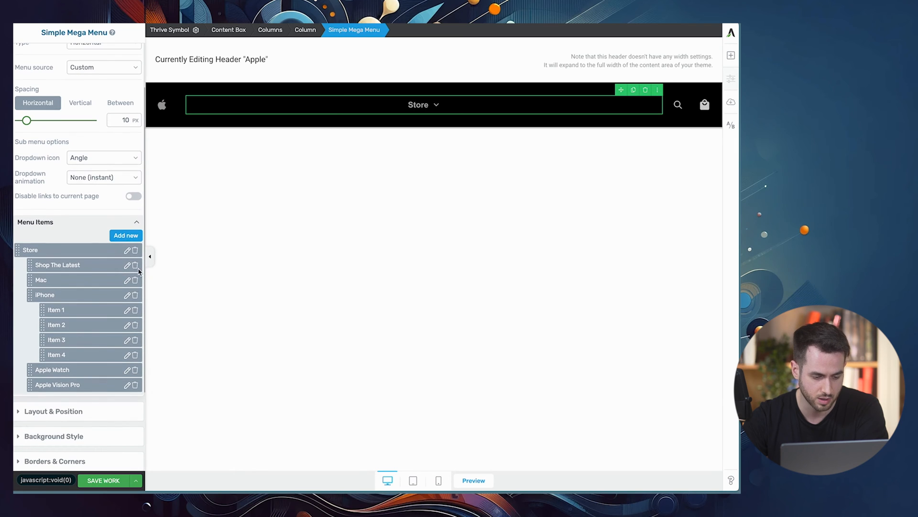
Add a new menu item named iPad and nest it under Store between Mac and iPhone
{"action": "left_click", "coordinate": [124, 235]}
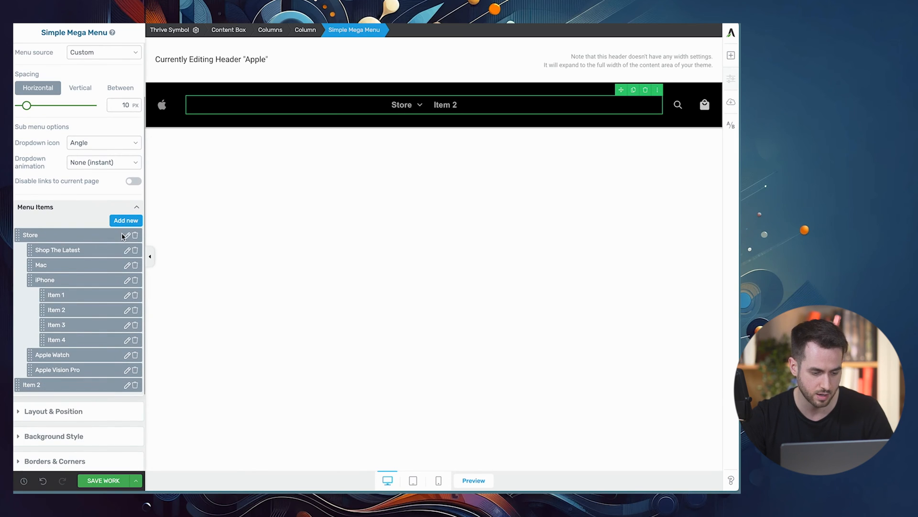
{"action": "left_click", "coordinate": [126, 384]}
{"action": "type", "text": "iPad"}
{"action": "left_click", "coordinate": [108, 458]}
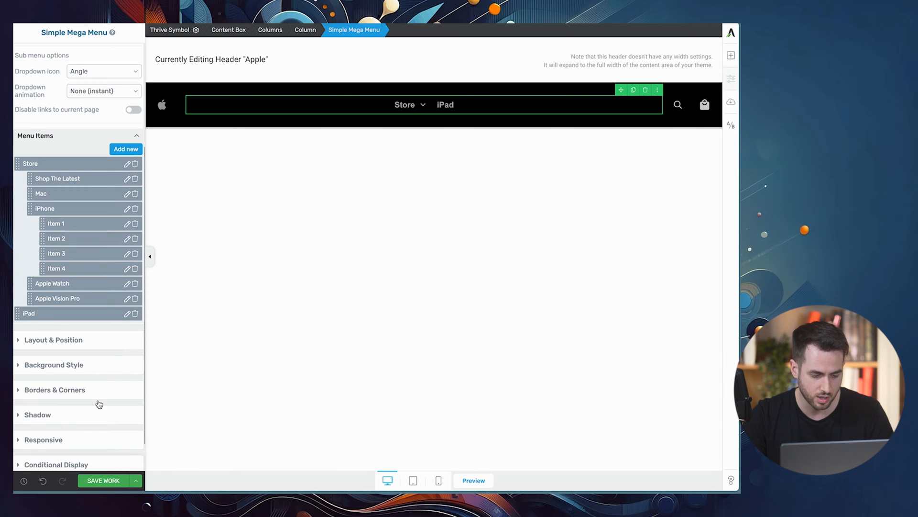
{"action": "left_click_drag", "start_coordinate": [18, 313], "coordinate": [34, 210]}
Delete the placeholder items 1 to 4 under iPhone
{"action": "left_click", "coordinate": [135, 238]}
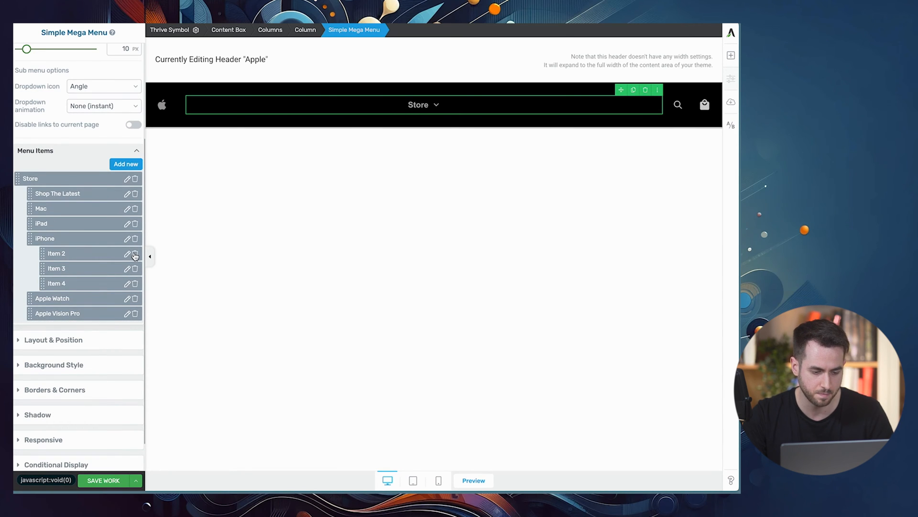
{"action": "left_click", "coordinate": [135, 256]}
{"action": "left_click", "coordinate": [135, 269]}
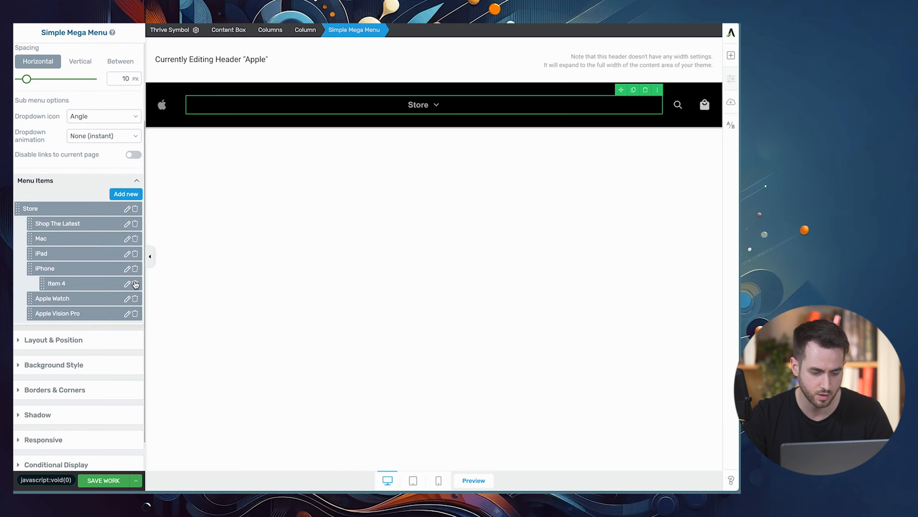
{"action": "left_click", "coordinate": [135, 283]}
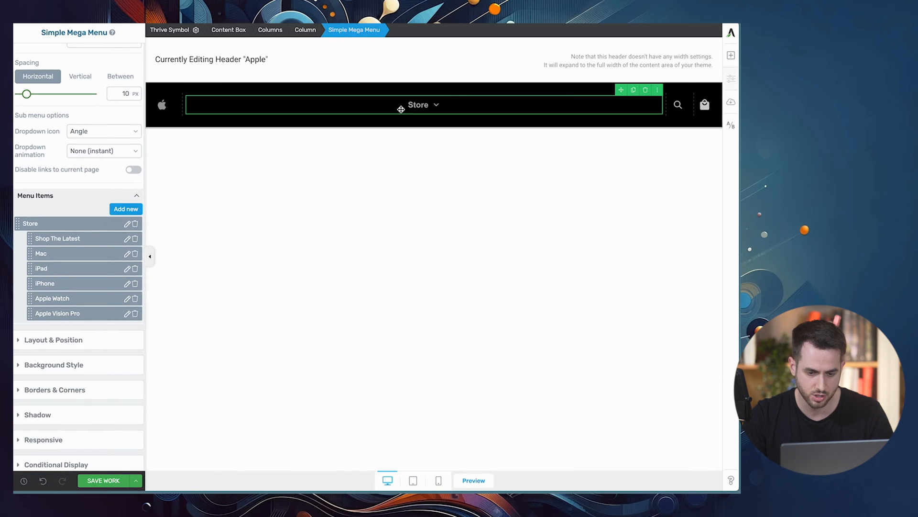
Set the Store mega menu dropdown's number of columns to 1
{"action": "mouse_move", "coordinate": [411, 104]}
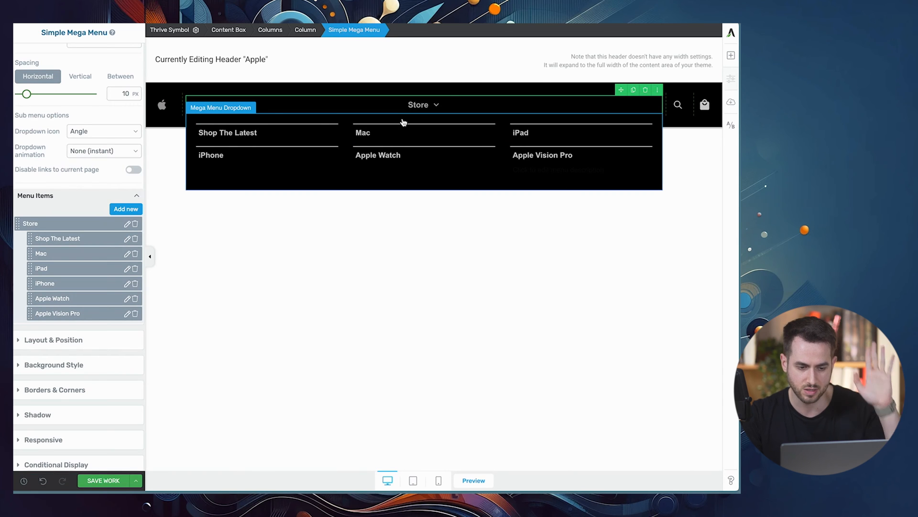
{"action": "left_click", "coordinate": [403, 121]}
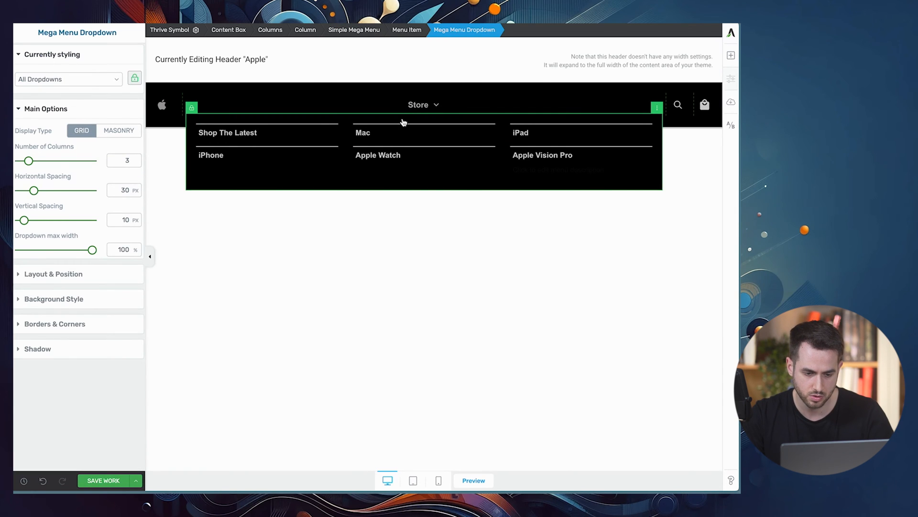
{"action": "double_click", "coordinate": [128, 160]}
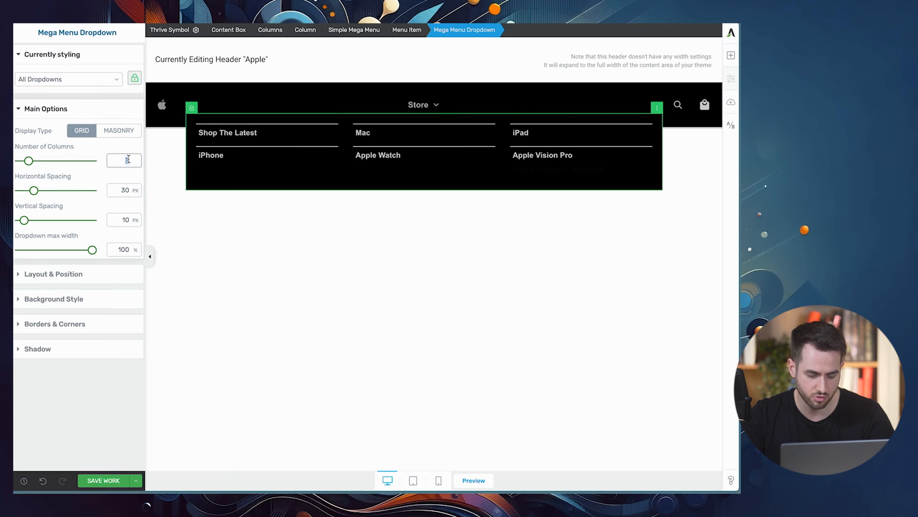
{"action": "type", "text": "1"}
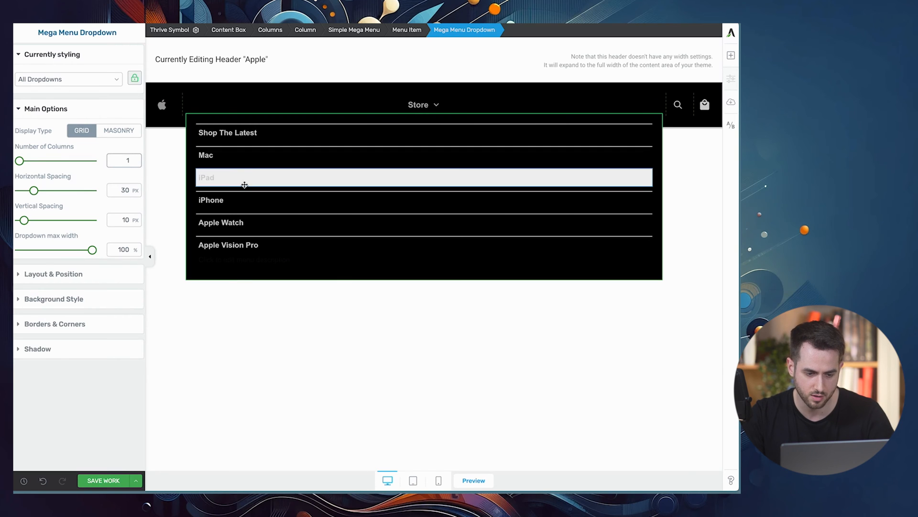
Set the top border of the second-level mega menu items to none
{"action": "left_click", "coordinate": [275, 148]}
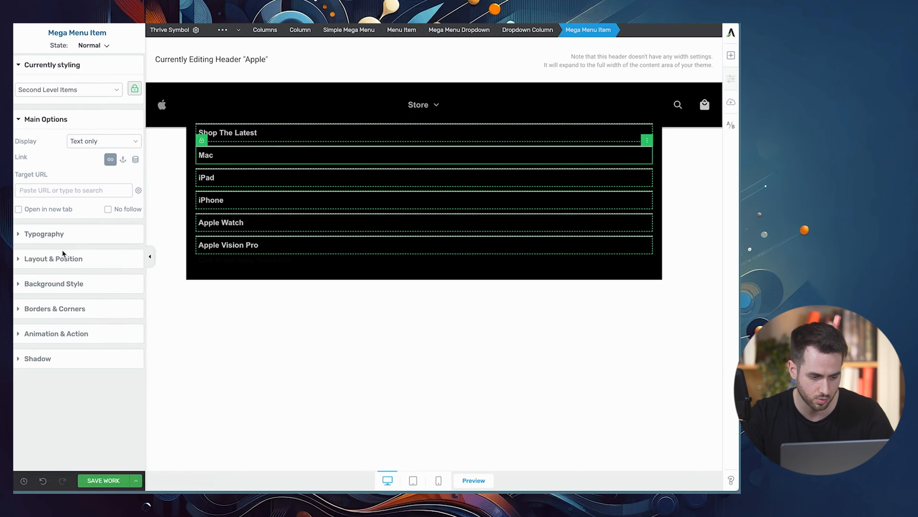
{"action": "left_click", "coordinate": [51, 307]}
{"action": "left_click", "coordinate": [82, 280]}
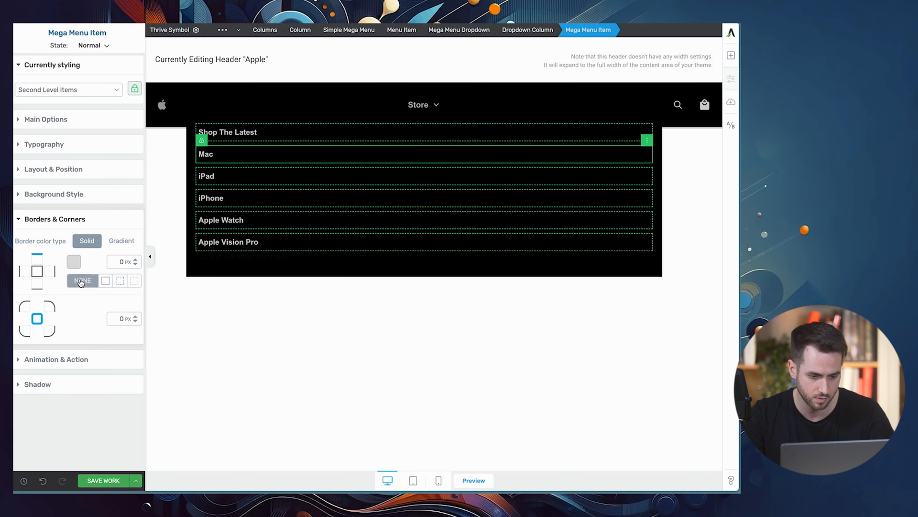
Set the active-state text color of the second-level mega menu items to white (#ffffff)
{"action": "left_click", "coordinate": [263, 132]}
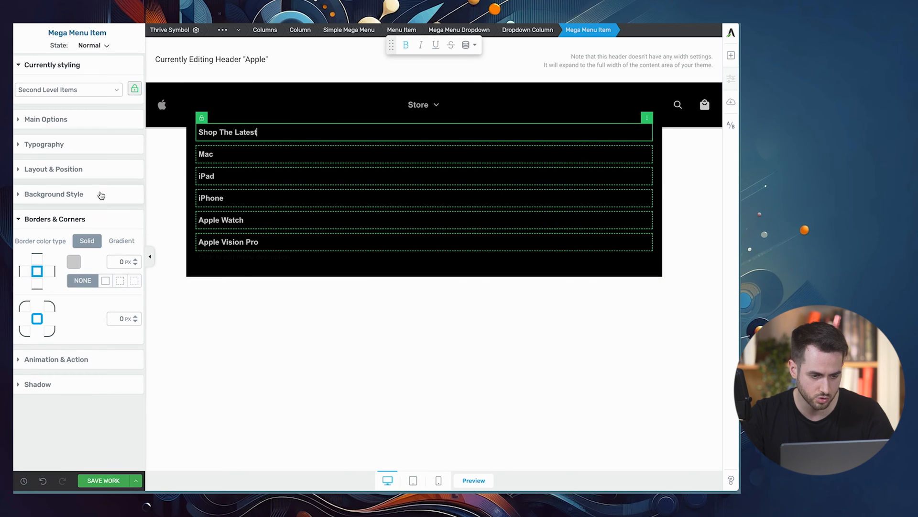
{"action": "left_click", "coordinate": [105, 46]}
{"action": "left_click", "coordinate": [96, 90]}
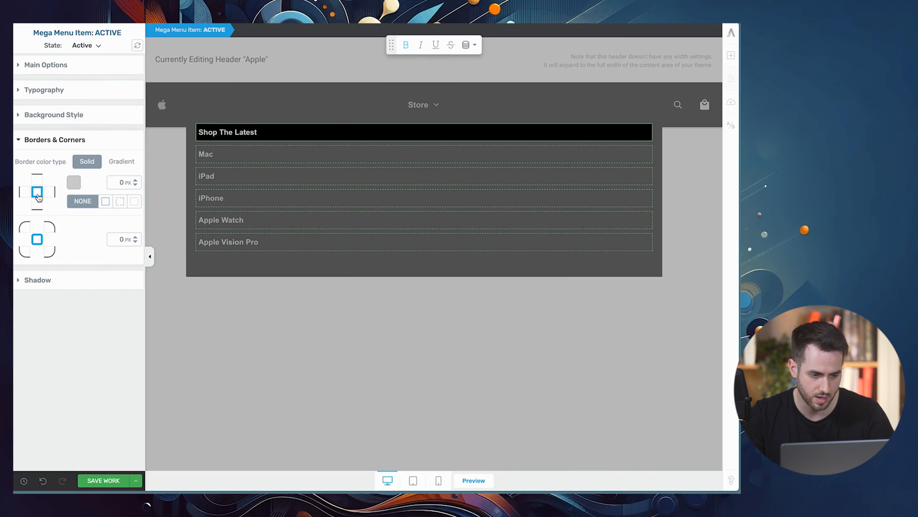
{"action": "left_click", "coordinate": [59, 119]}
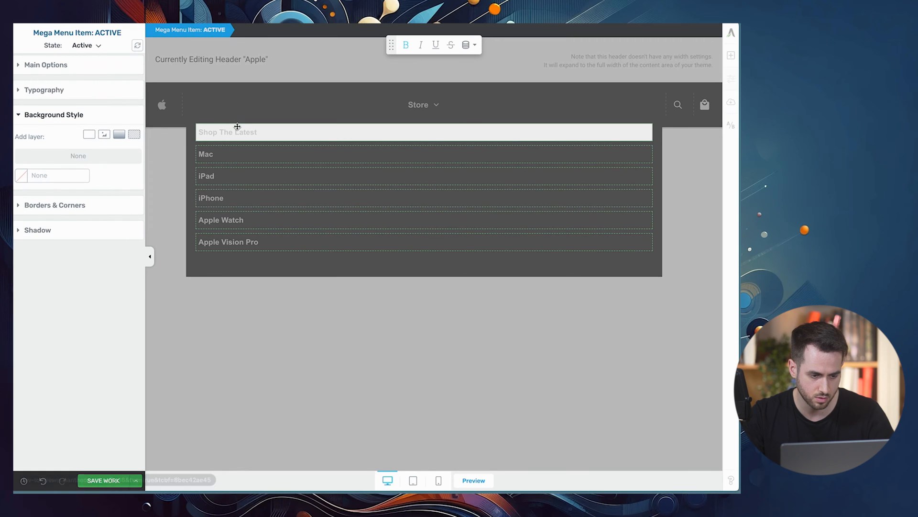
{"action": "left_click", "coordinate": [48, 89]}
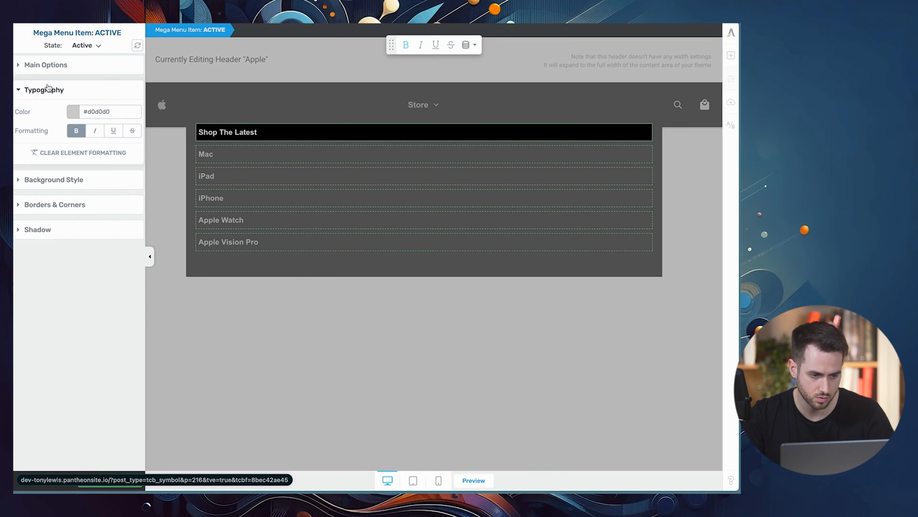
{"action": "left_click", "coordinate": [74, 111]}
{"action": "left_click", "coordinate": [21, 129]}
{"action": "left_click", "coordinate": [117, 337]}
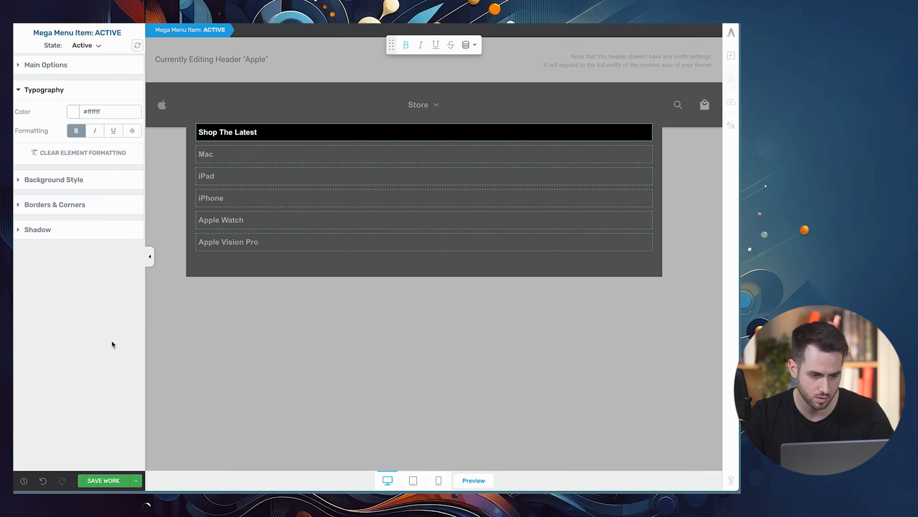
Try the Image and text display for the second-level mega menu items, reverting to Text only
{"action": "left_click", "coordinate": [94, 67]}
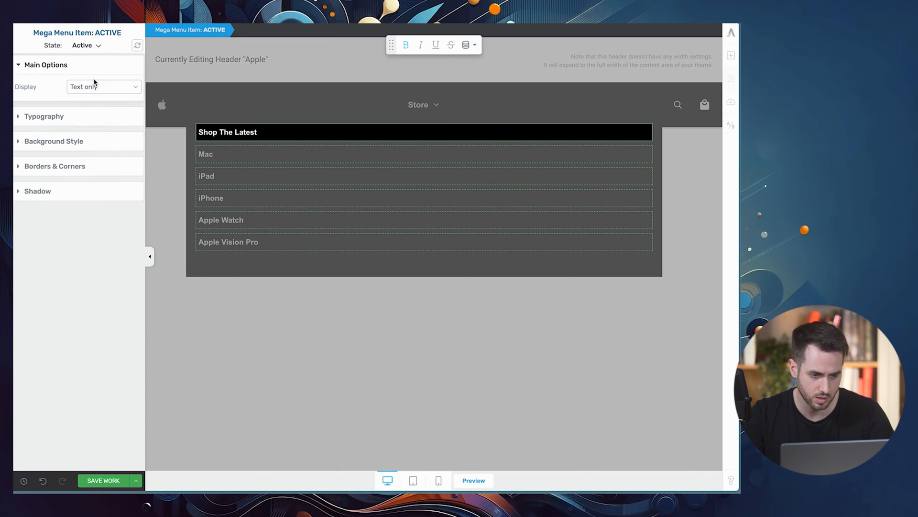
{"action": "left_click", "coordinate": [93, 87]}
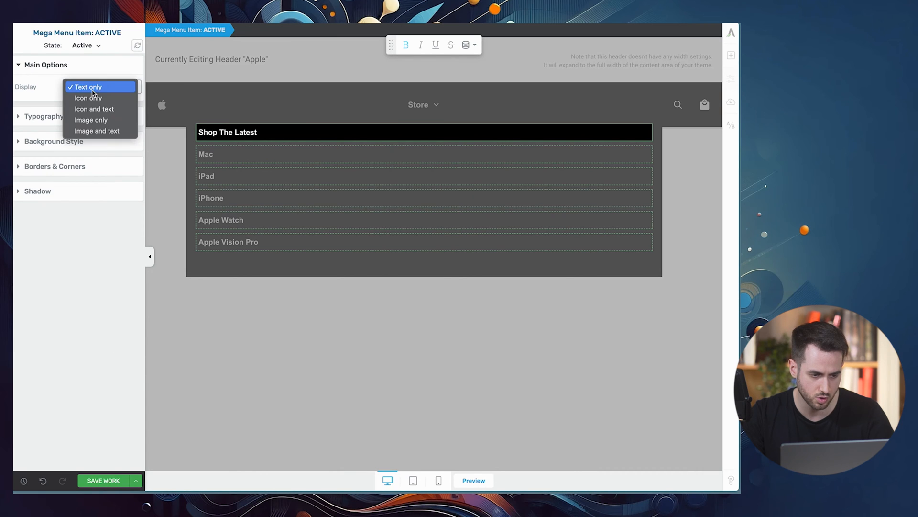
{"action": "left_click", "coordinate": [99, 131]}
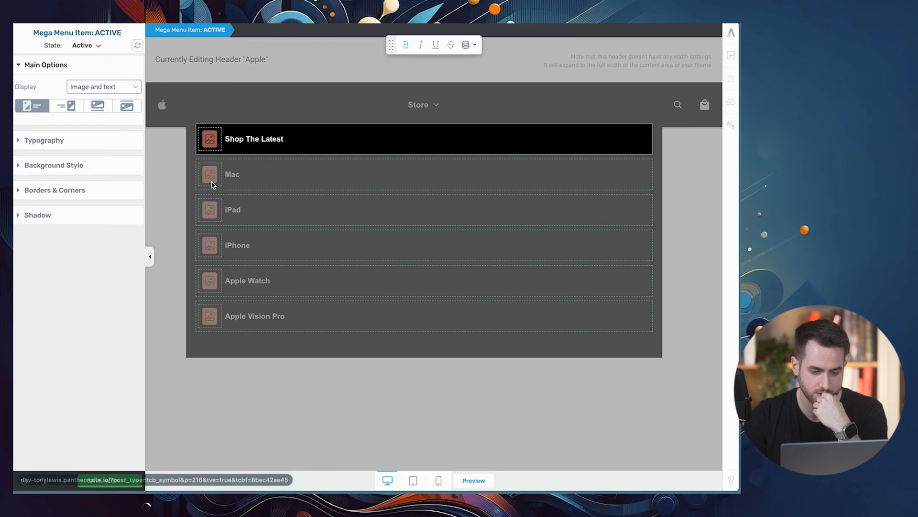
{"action": "left_click", "coordinate": [103, 87]}
{"action": "left_click", "coordinate": [96, 40]}
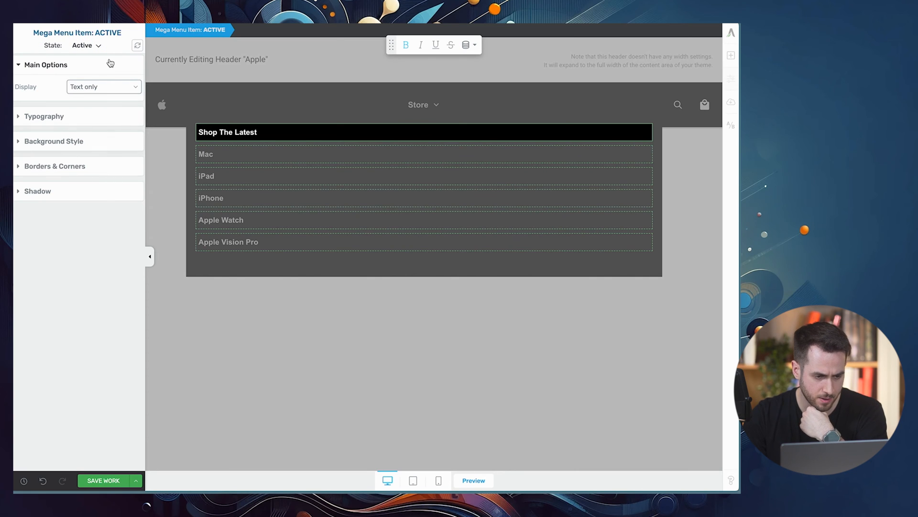
Set the hover-state background color opacity of the second-level mega menu items to 0
{"action": "left_click", "coordinate": [91, 45]}
{"action": "left_click", "coordinate": [85, 75]}
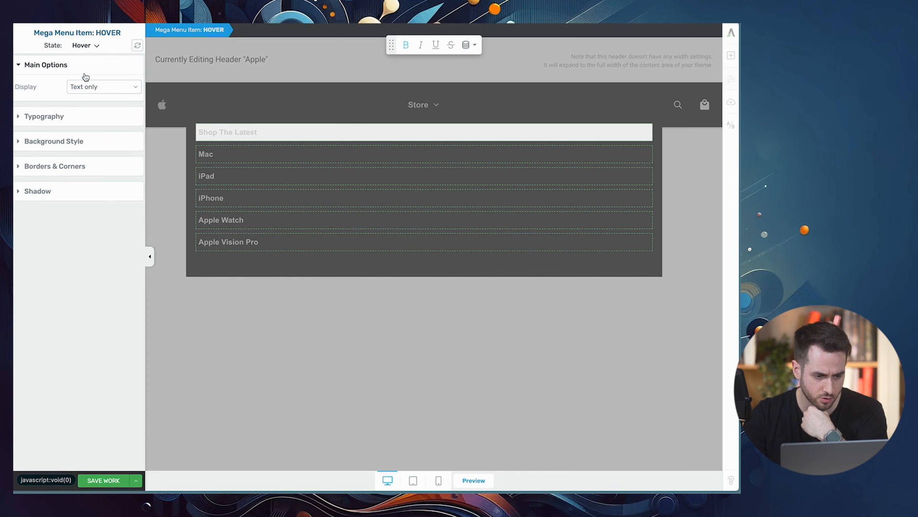
{"action": "left_click", "coordinate": [64, 142]}
{"action": "left_click", "coordinate": [30, 176]}
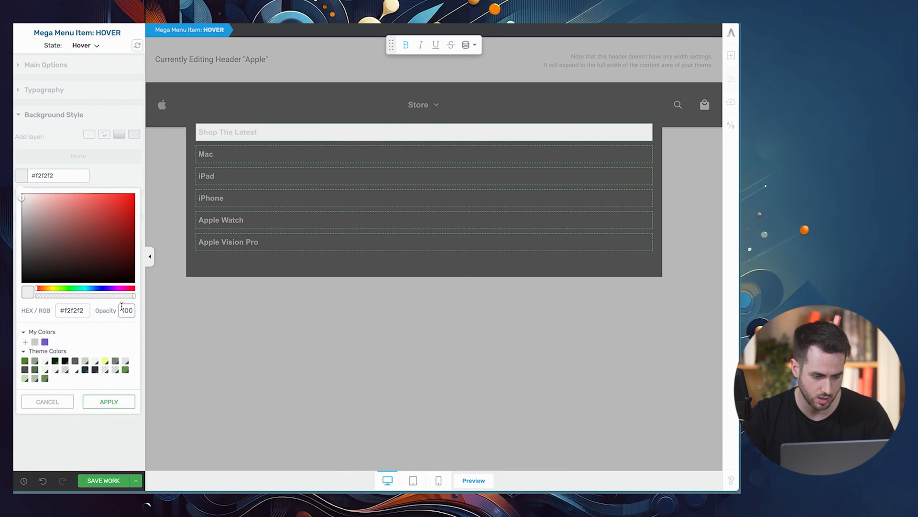
{"action": "type", "text": "0"}
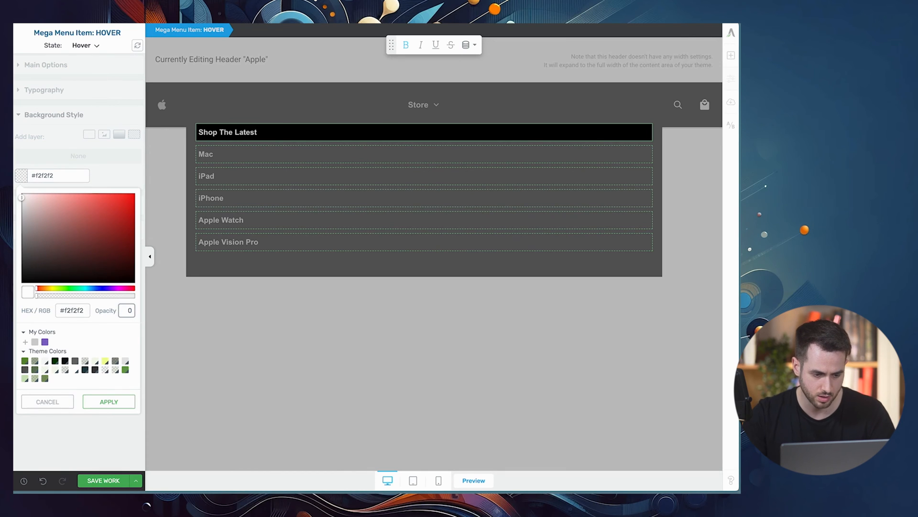
{"action": "left_click", "coordinate": [110, 401]}
Set the hover-state text color of the second-level items to white (#ffffff) and return to the Normal state
{"action": "left_click", "coordinate": [93, 93]}
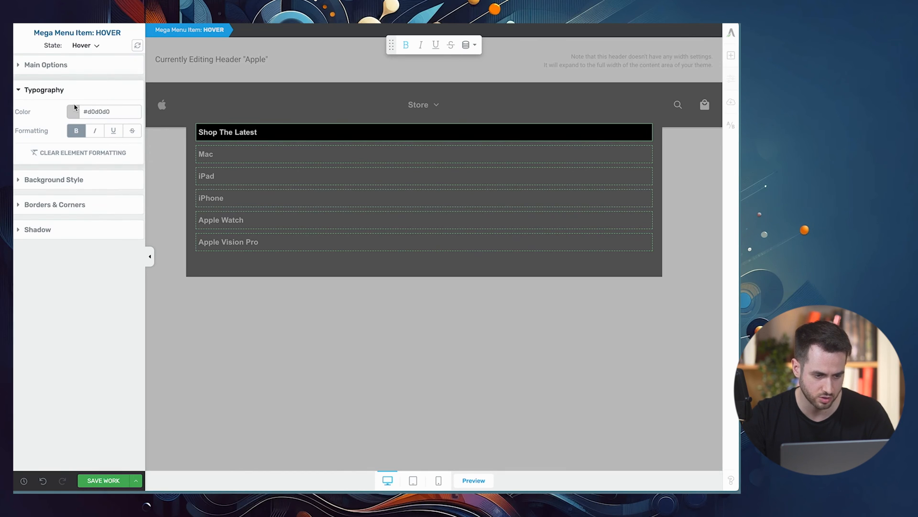
{"action": "left_click", "coordinate": [74, 111]}
{"action": "left_click_drag", "start_coordinate": [70, 158], "coordinate": [22, 130]}
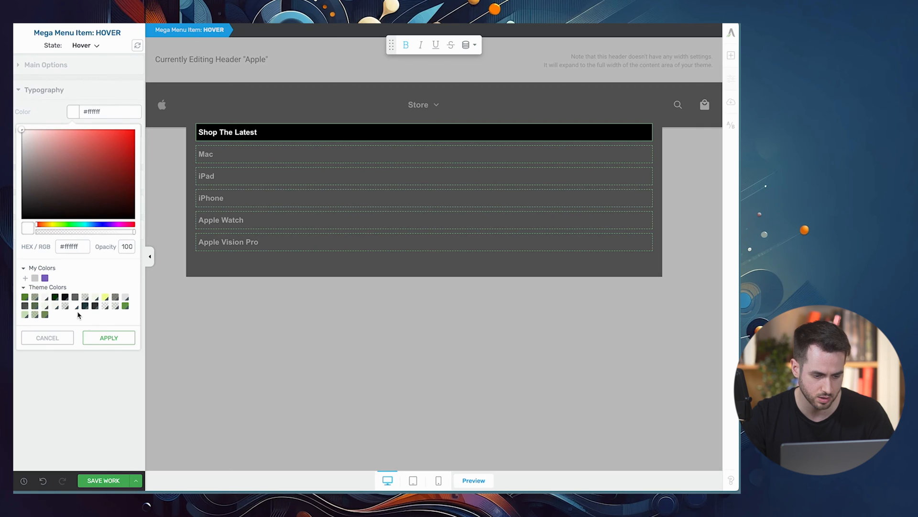
{"action": "left_click", "coordinate": [103, 338]}
{"action": "left_click", "coordinate": [79, 66]}
{"action": "left_click", "coordinate": [86, 46]}
{"action": "left_click", "coordinate": [78, 59]}
{"action": "left_click", "coordinate": [233, 134]}
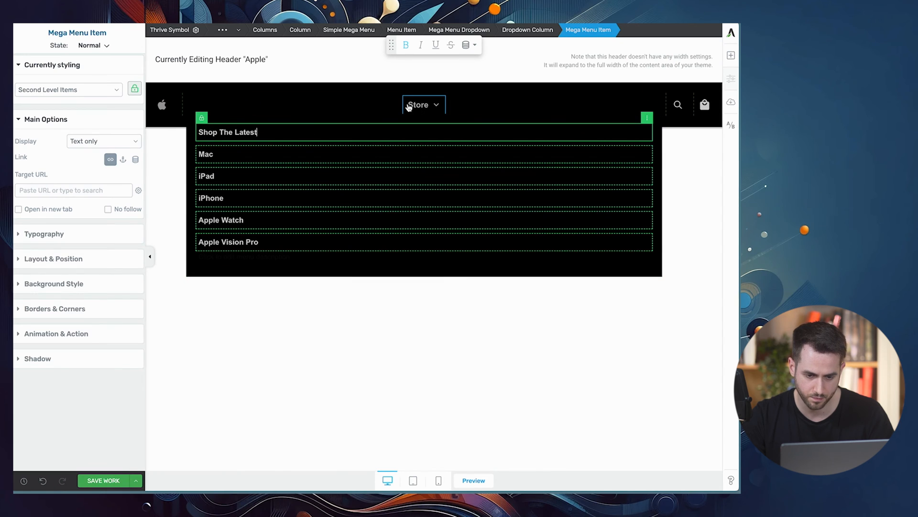
Add a new top-level item named iPhone after Store in the mega menu
{"action": "left_click", "coordinate": [390, 105]}
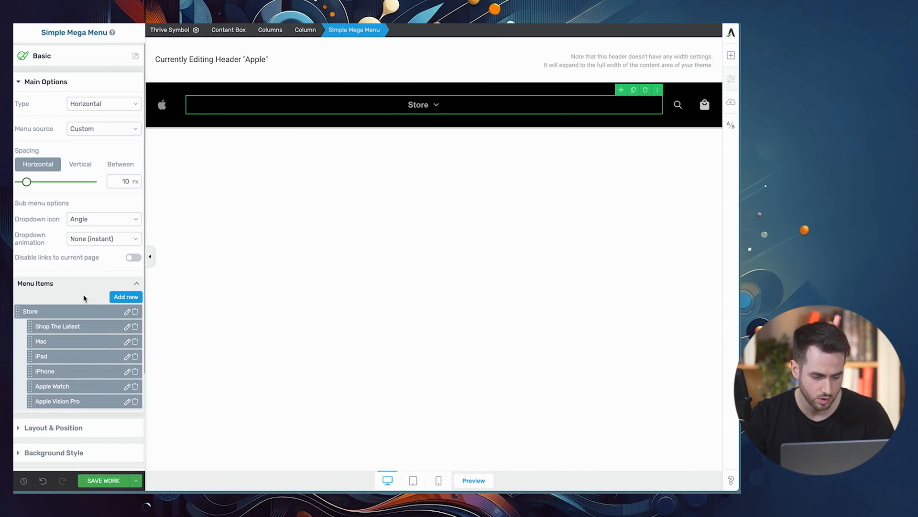
{"action": "scroll", "coordinate": [83, 297], "scroll_direction": "down", "scroll_amount": 1}
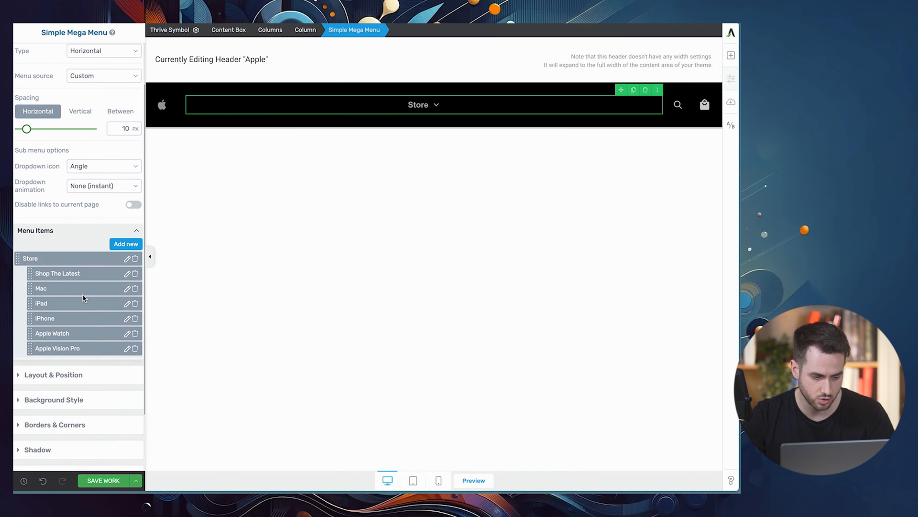
{"action": "left_click", "coordinate": [122, 243]}
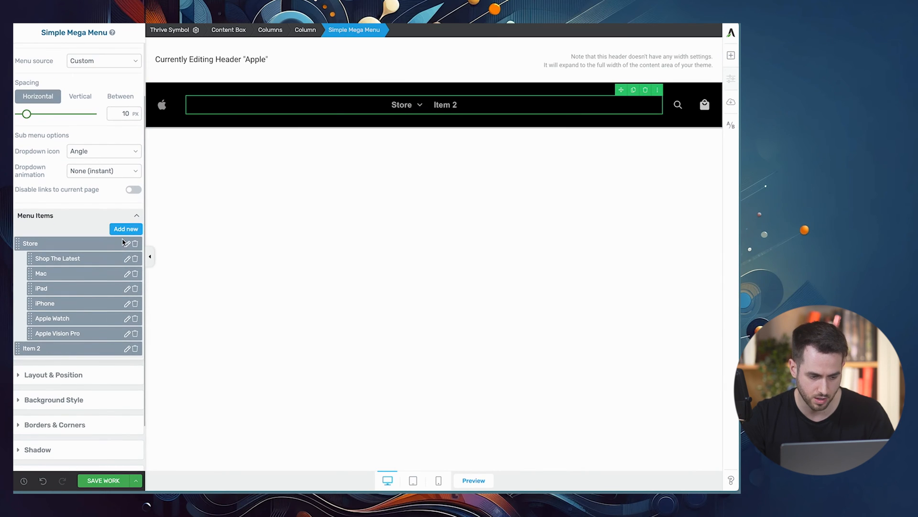
{"action": "left_click", "coordinate": [127, 348]}
{"action": "type", "text": "iPhone"}
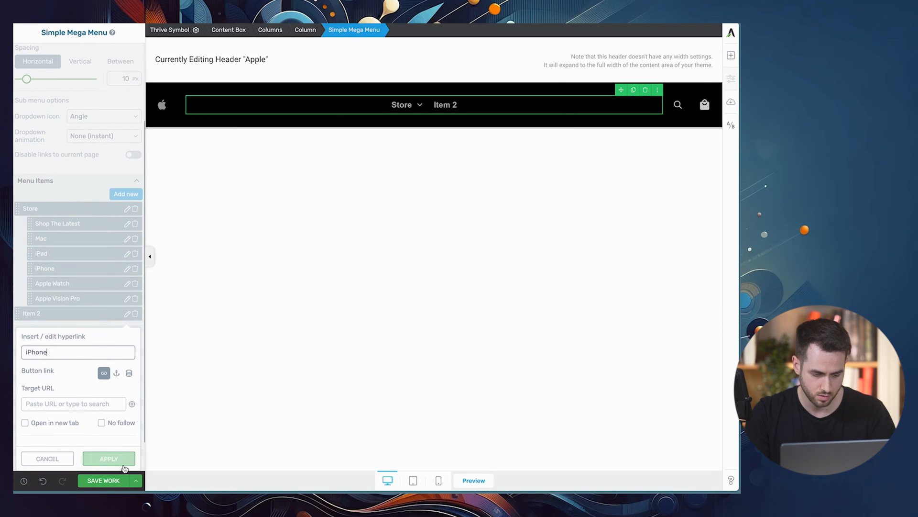
{"action": "left_click", "coordinate": [109, 460]}
Undo the accidental removal of Store and the extra items, and name the top-level item after Store Mac
{"action": "left_click", "coordinate": [115, 193]}
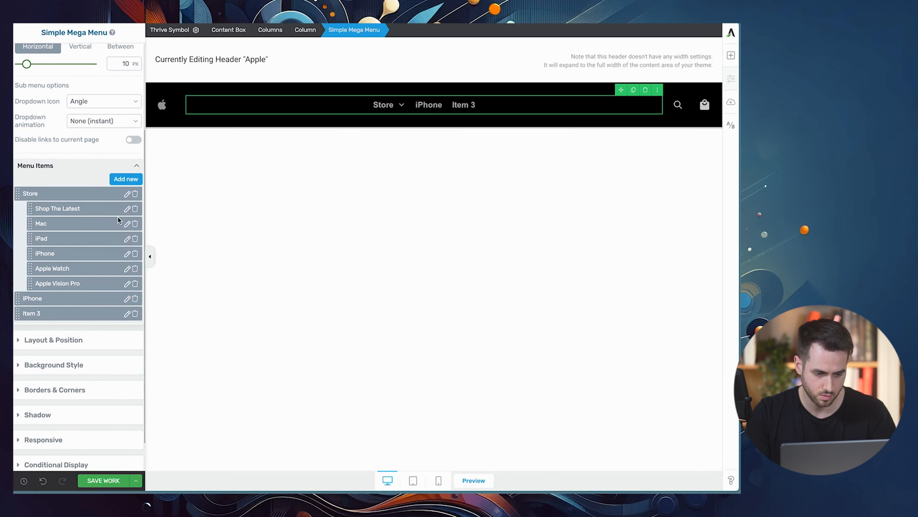
{"action": "left_click", "coordinate": [134, 178]}
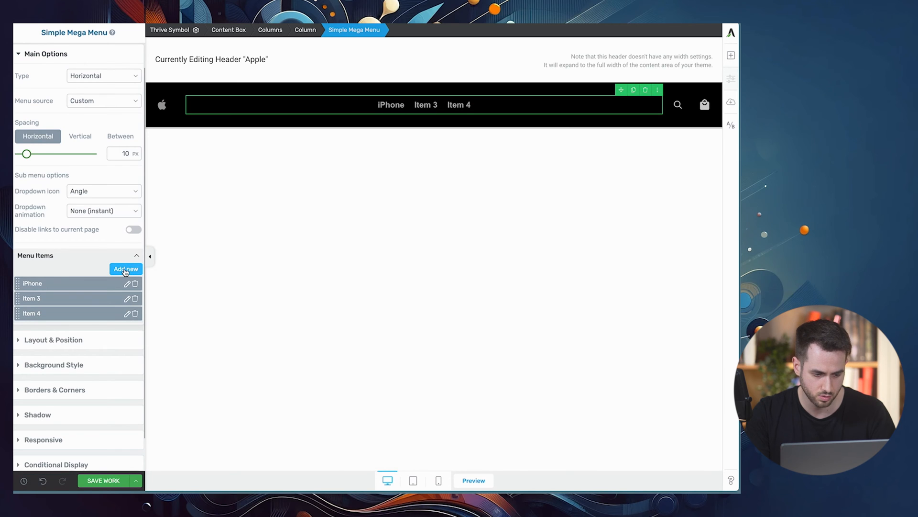
{"action": "left_click", "coordinate": [43, 482]}
{"action": "left_click", "coordinate": [109, 457]}
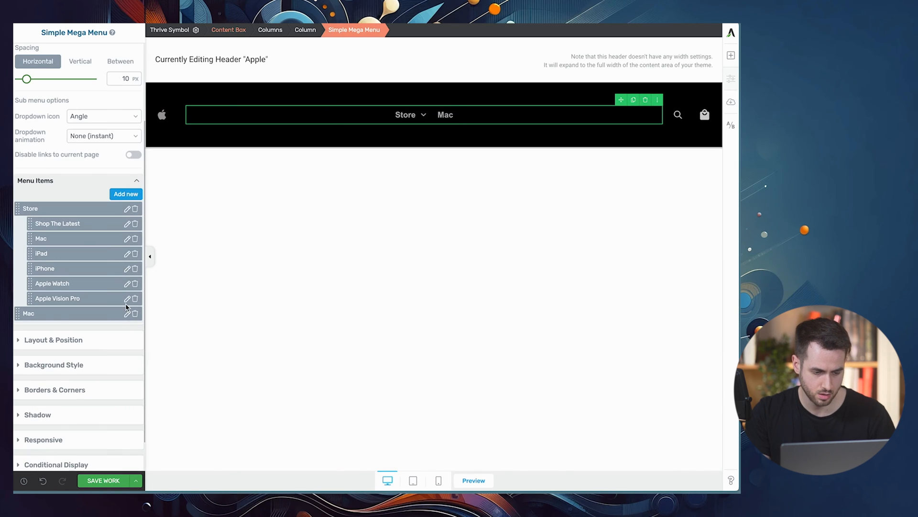
Add a top-level menu item named iPad after Mac and save the header
{"action": "left_click", "coordinate": [123, 198]}
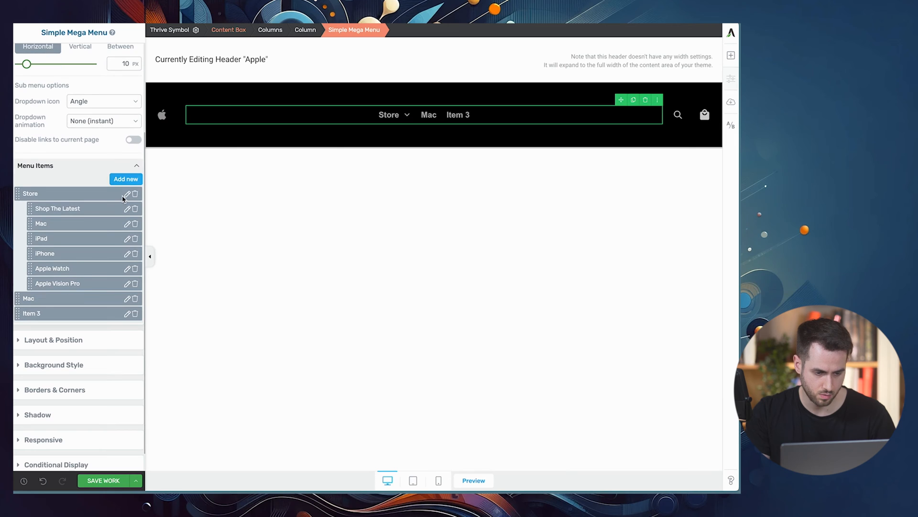
{"action": "left_click", "coordinate": [128, 316]}
{"action": "type", "text": "iPa"}
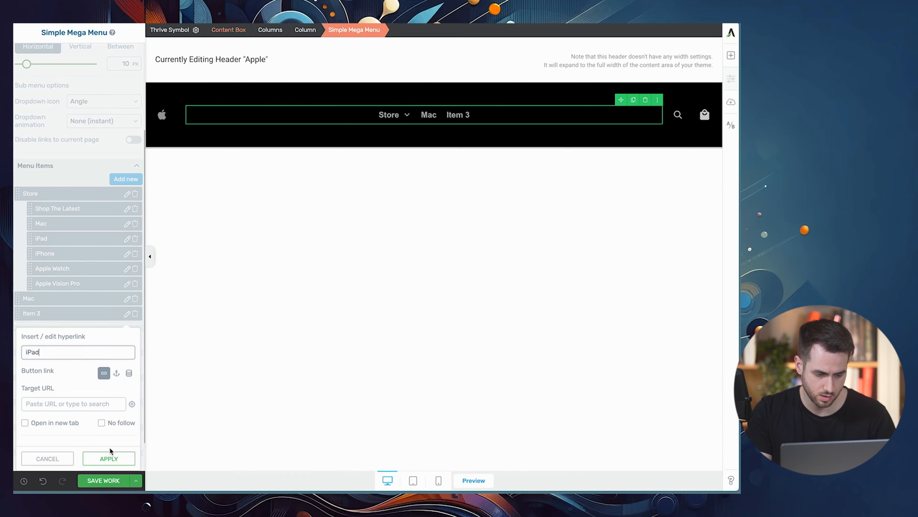
{"action": "type", "text": "d"}
{"action": "left_click", "coordinate": [110, 454]}
{"action": "left_click", "coordinate": [109, 482]}
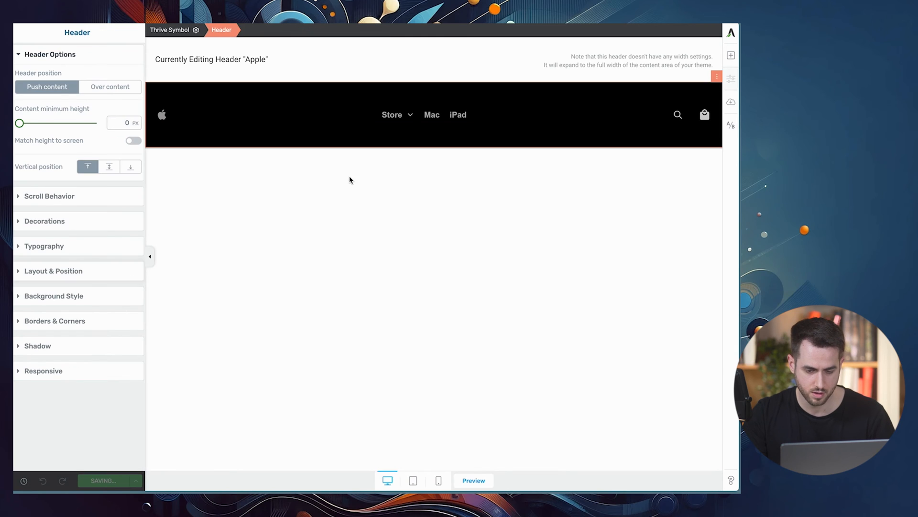
Add a top-level menu item named iPhone after iPad in the mega menu
{"action": "left_click", "coordinate": [496, 108]}
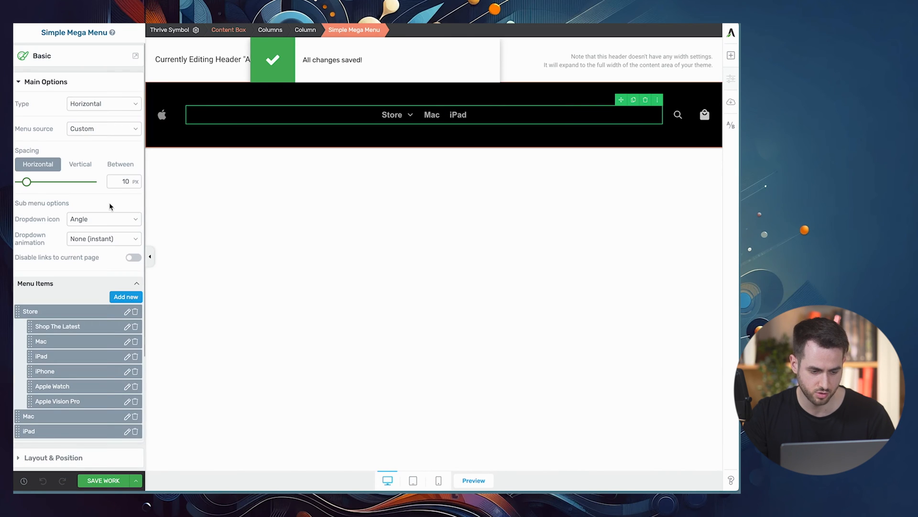
{"action": "scroll", "coordinate": [110, 206], "scroll_direction": "down", "scroll_amount": 3}
{"action": "scroll", "coordinate": [110, 206], "scroll_direction": "up", "scroll_amount": 1}
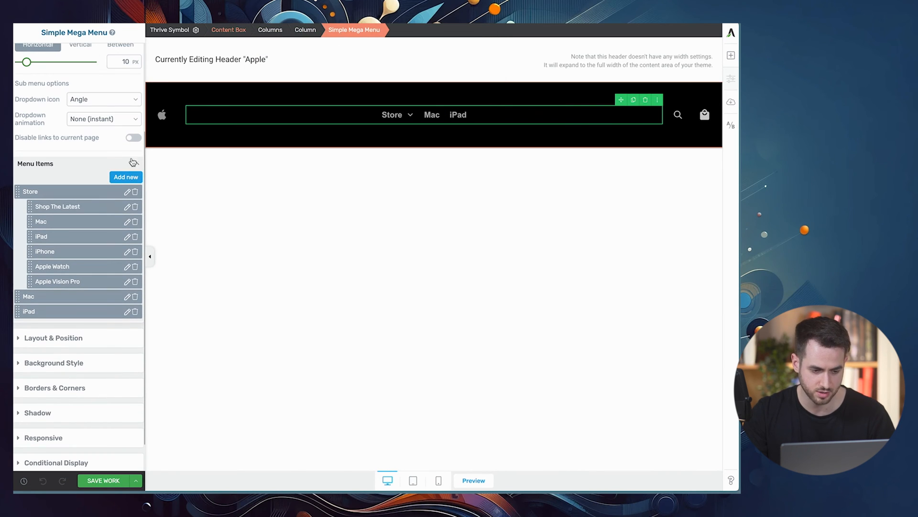
{"action": "left_click", "coordinate": [124, 176]}
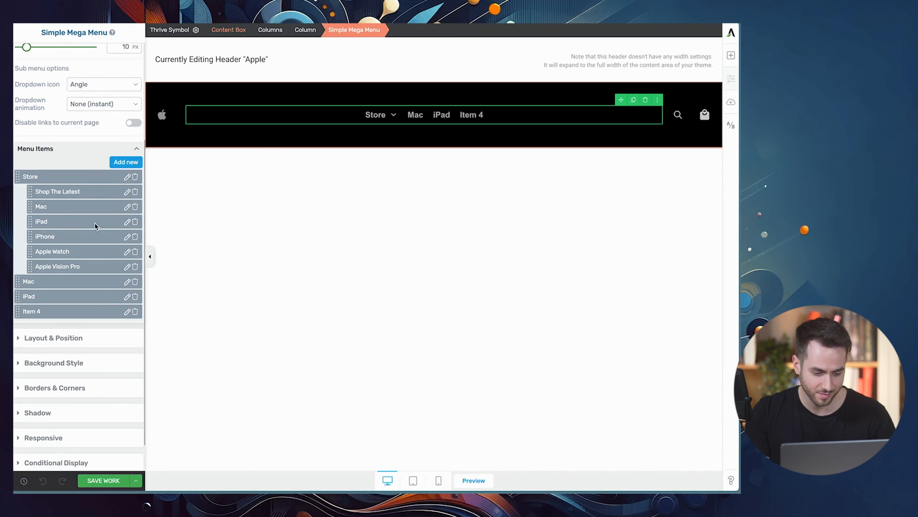
{"action": "left_click", "coordinate": [127, 311]}
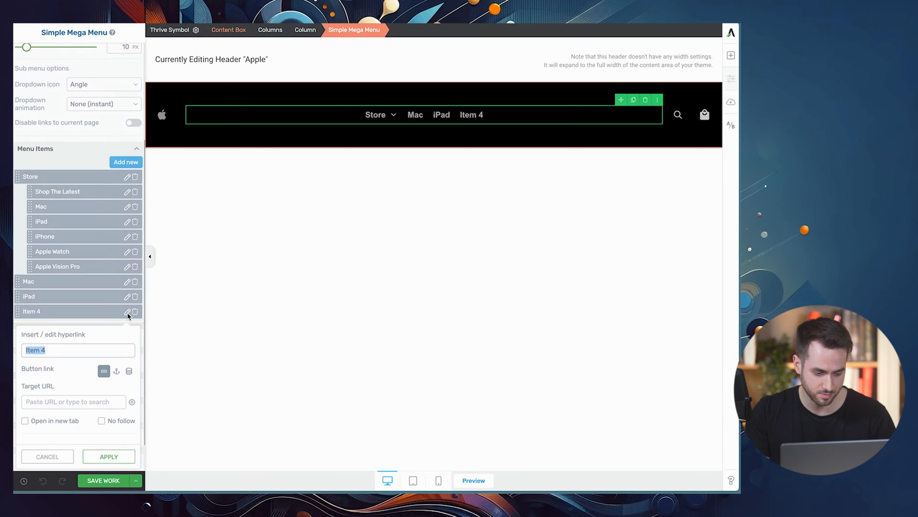
{"action": "type", "text": "iPhone"}
{"action": "left_click", "coordinate": [110, 456]}
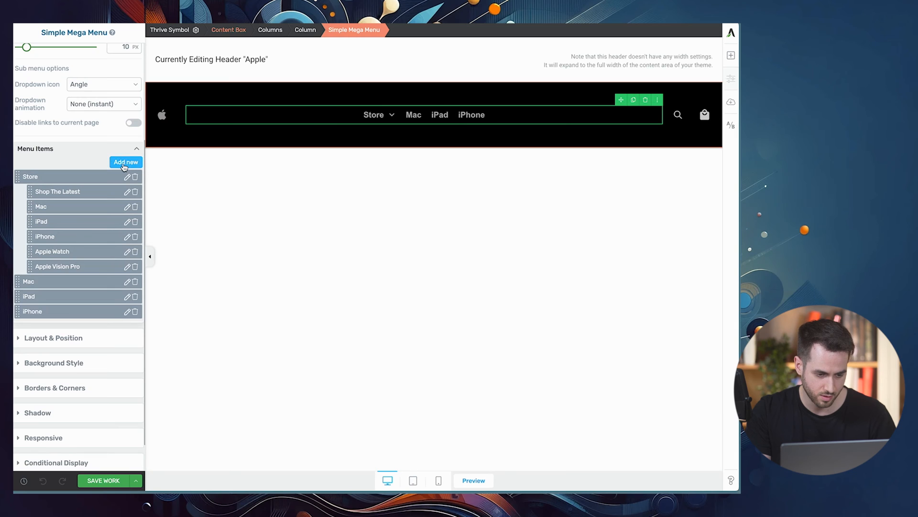
Add a top-level menu item named Apple Watch after iPhone
{"action": "left_click", "coordinate": [124, 163]}
{"action": "left_click", "coordinate": [126, 312]}
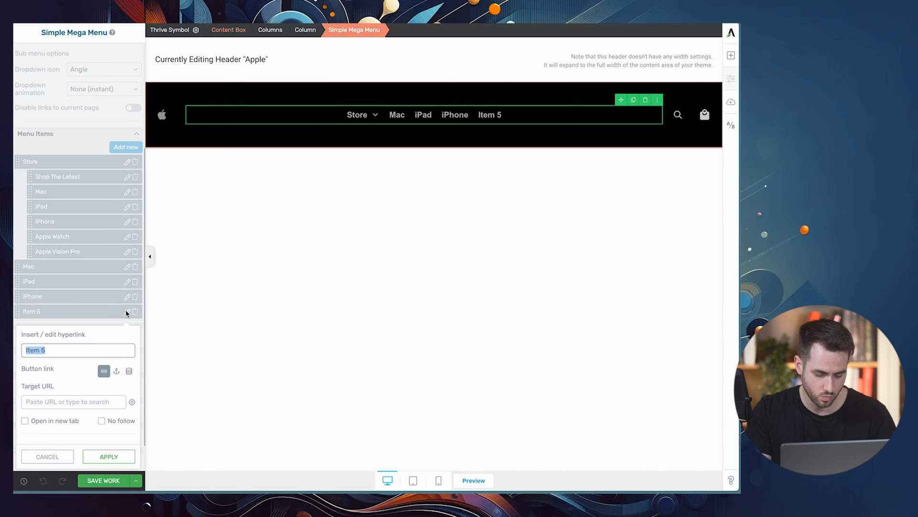
{"action": "type", "text": "Apple Watch"}
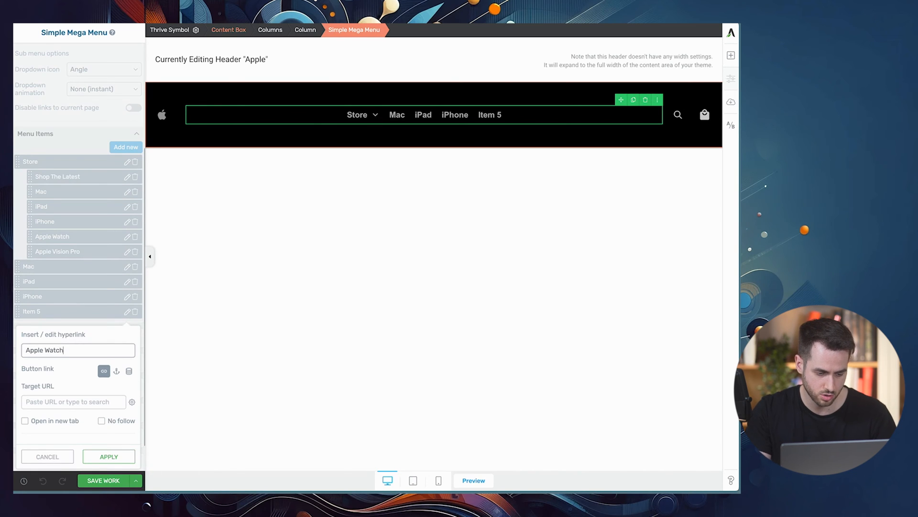
{"action": "left_click", "coordinate": [115, 456]}
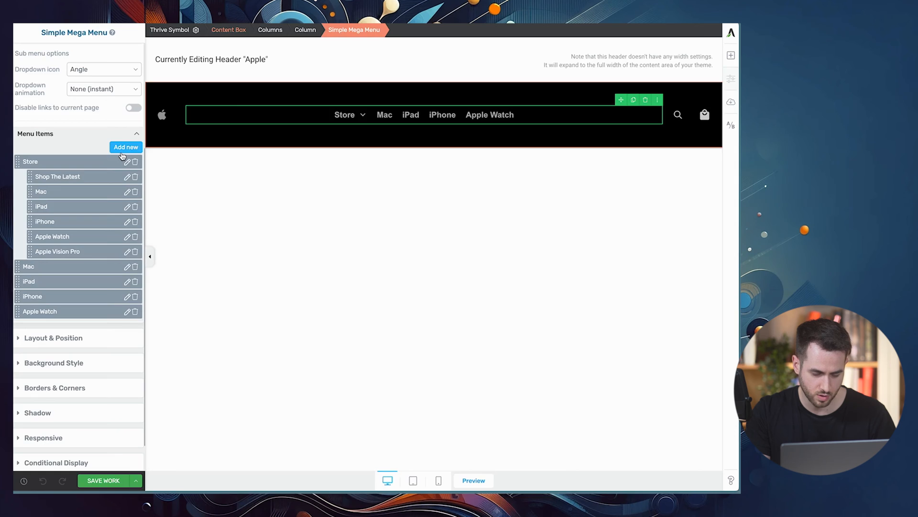
Check the item naming on apple.com and rename the top-level Apple Watch menu item as Watch
{"action": "key", "text": "super+Tab"}
{"action": "key", "text": "super+Tab"}
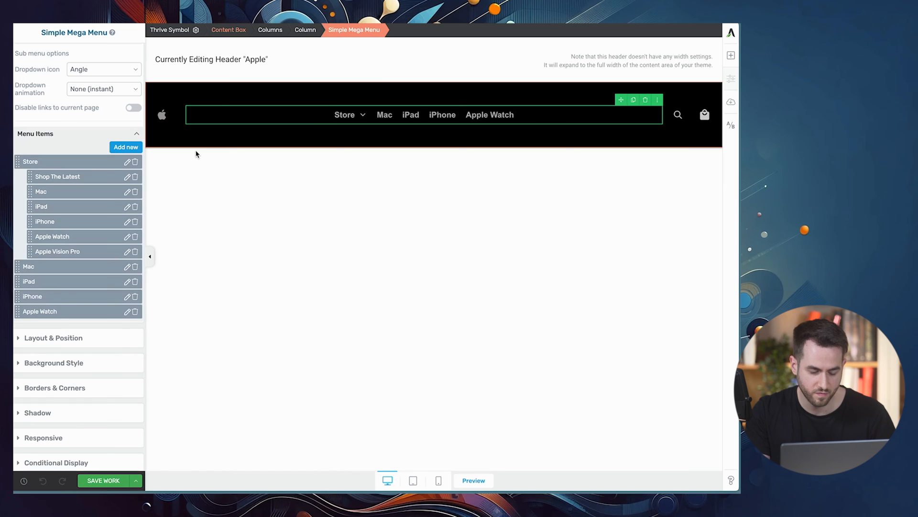
{"action": "left_click", "coordinate": [127, 312]}
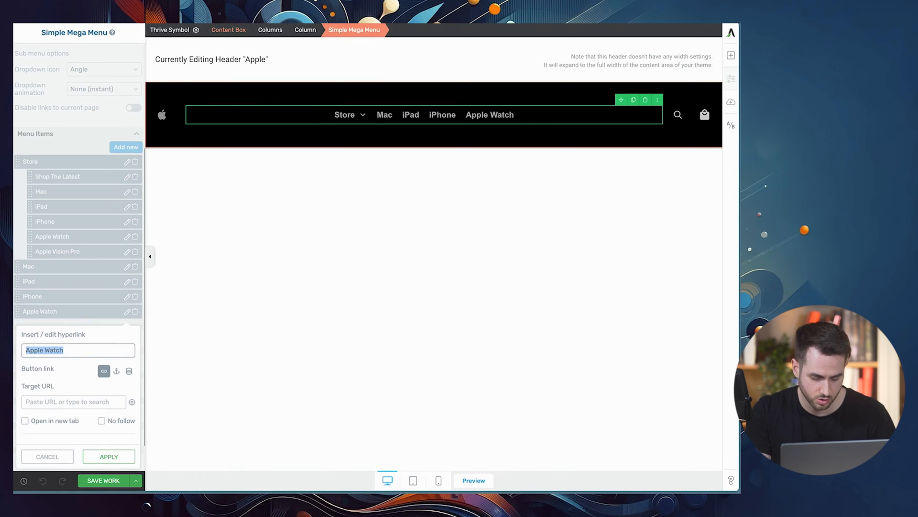
{"action": "type", "text": "Watch"}
{"action": "left_click", "coordinate": [98, 457]}
Add a top-level menu item named Vision after Watch in the mega menu
{"action": "left_click", "coordinate": [134, 150]}
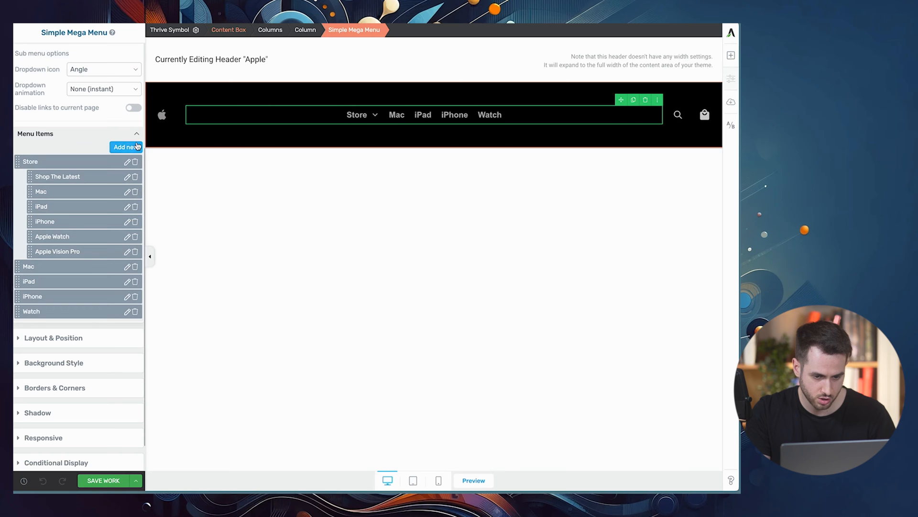
{"action": "left_click", "coordinate": [127, 312]}
{"action": "type", "text": "Vision"}
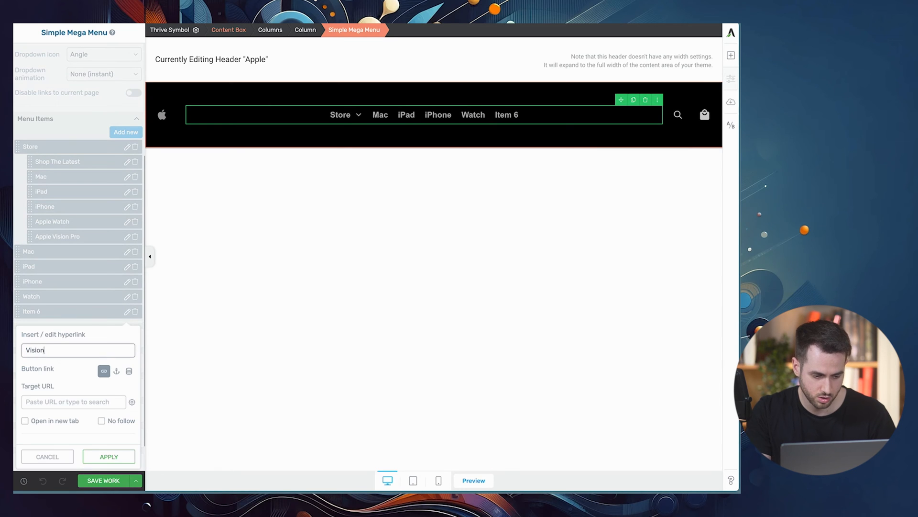
{"action": "left_click", "coordinate": [109, 457]}
Check apple.com's navigation for the item following Vision and add a top-level menu item named Airpods
{"action": "key", "text": "super+Tab"}
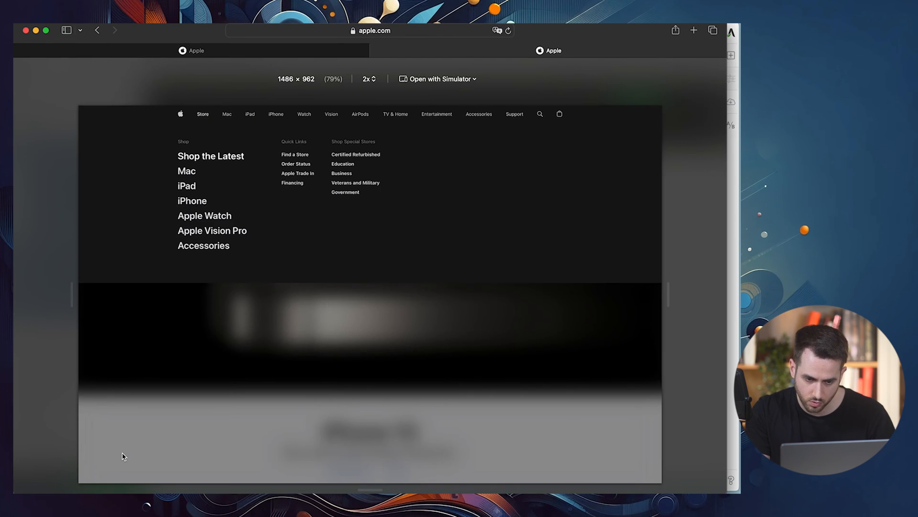
{"action": "key", "text": "super+Tab"}
{"action": "scroll", "coordinate": [105, 251], "scroll_direction": "down", "scroll_amount": 1}
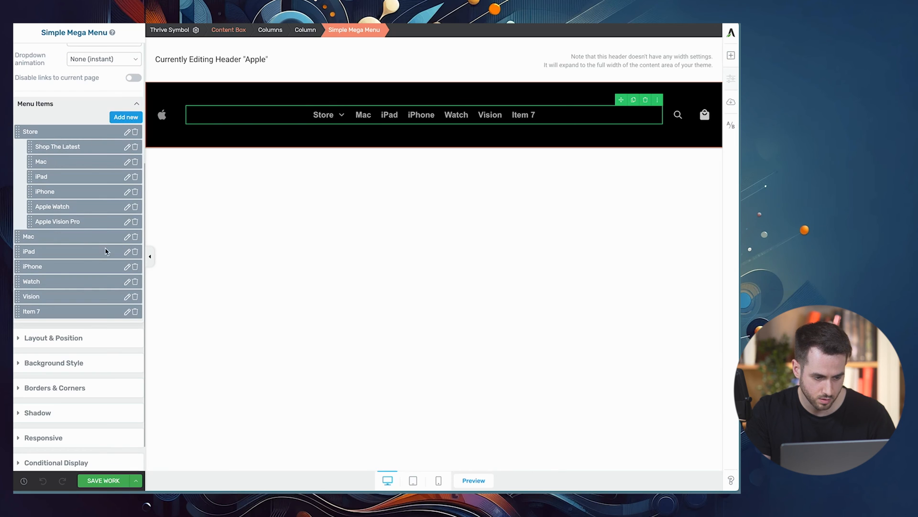
{"action": "left_click", "coordinate": [127, 313]}
{"action": "type", "text": "Airpods"}
{"action": "left_click", "coordinate": [120, 456]}
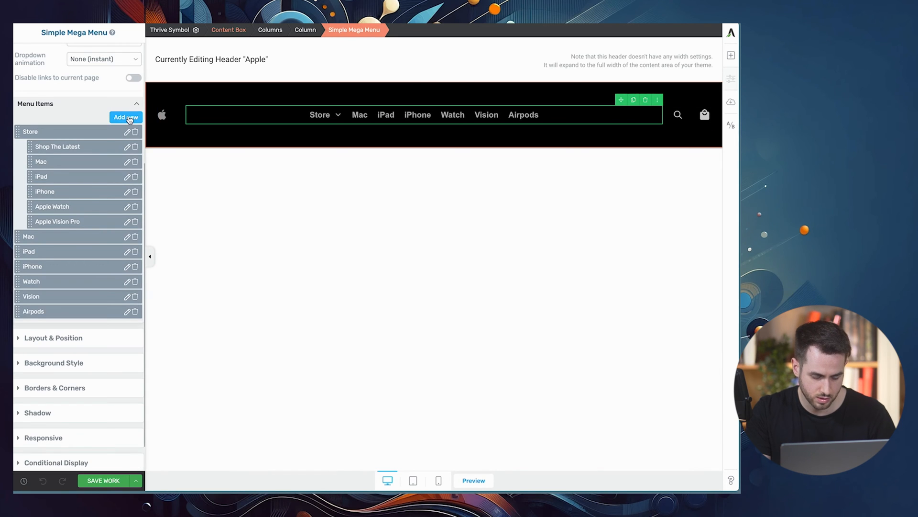
Add a top-level menu item named TV & Entertainment after Airpods
{"action": "left_click", "coordinate": [127, 117]}
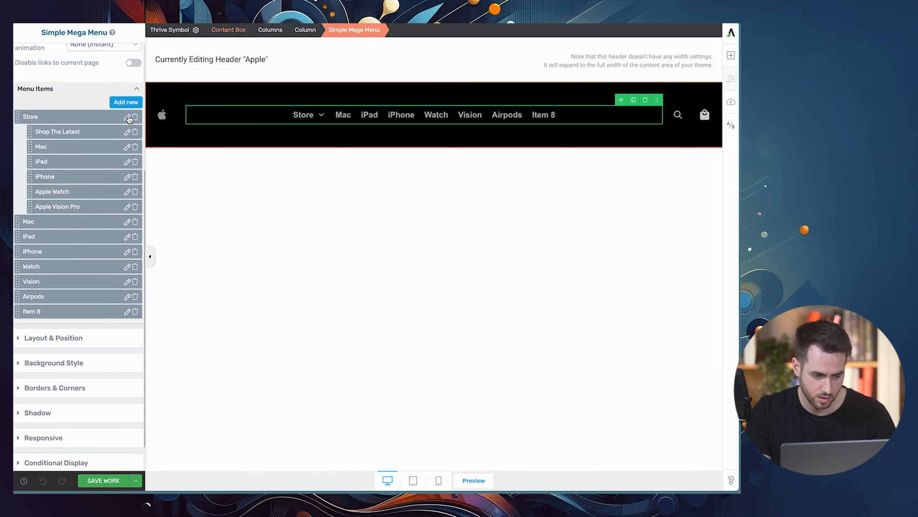
{"action": "left_click", "coordinate": [127, 312]}
{"action": "type", "text": "TV & E"}
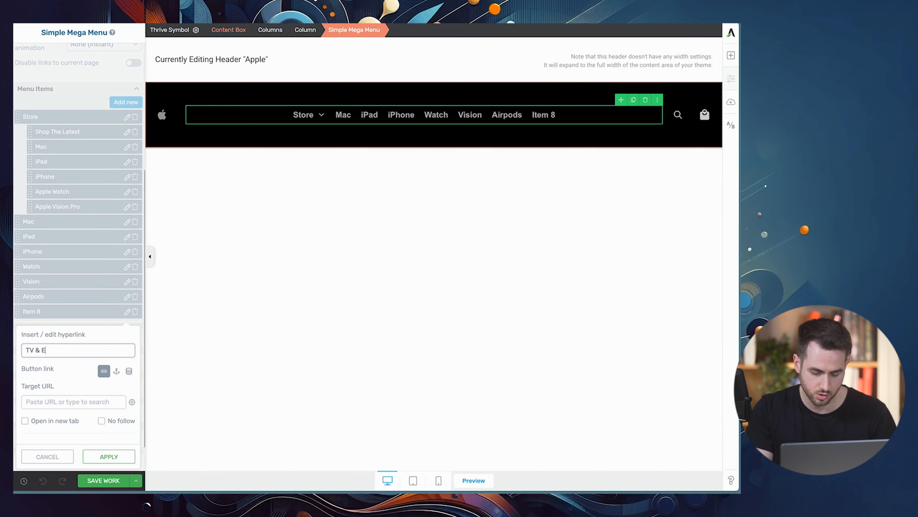
{"action": "type", "text": "ntertainment"}
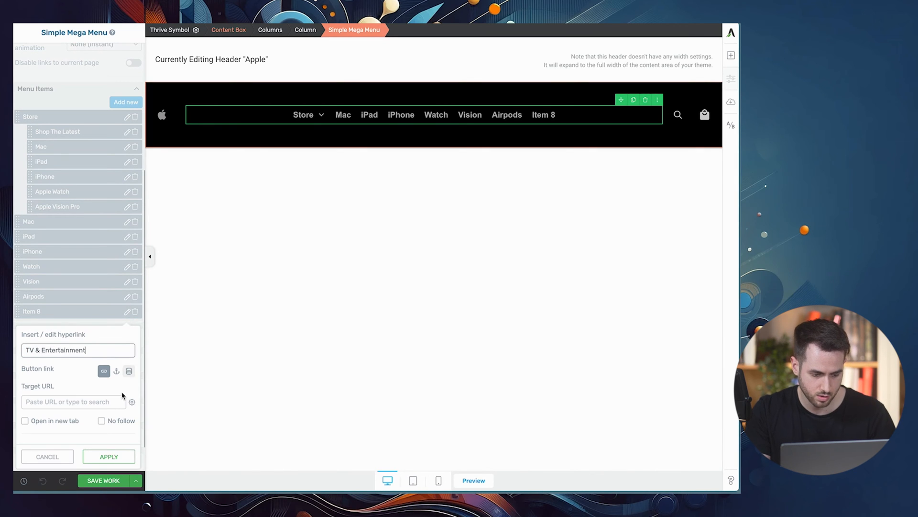
{"action": "left_click", "coordinate": [109, 457]}
Add another top-level menu item, then compare with apple.com and rename TV & Entertainment as TV & Home
{"action": "left_click", "coordinate": [125, 102]}
{"action": "key", "text": "super+Tab"}
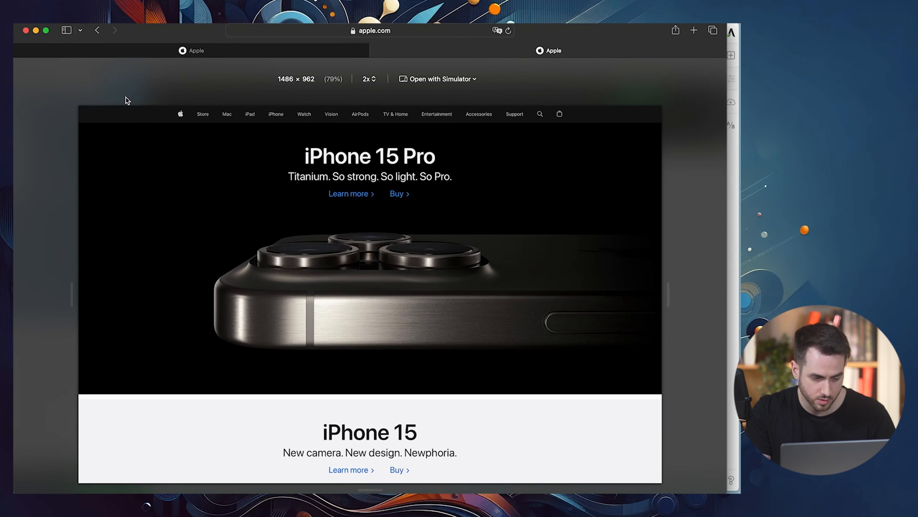
{"action": "key", "text": "super+Tab"}
{"action": "left_click", "coordinate": [127, 311]}
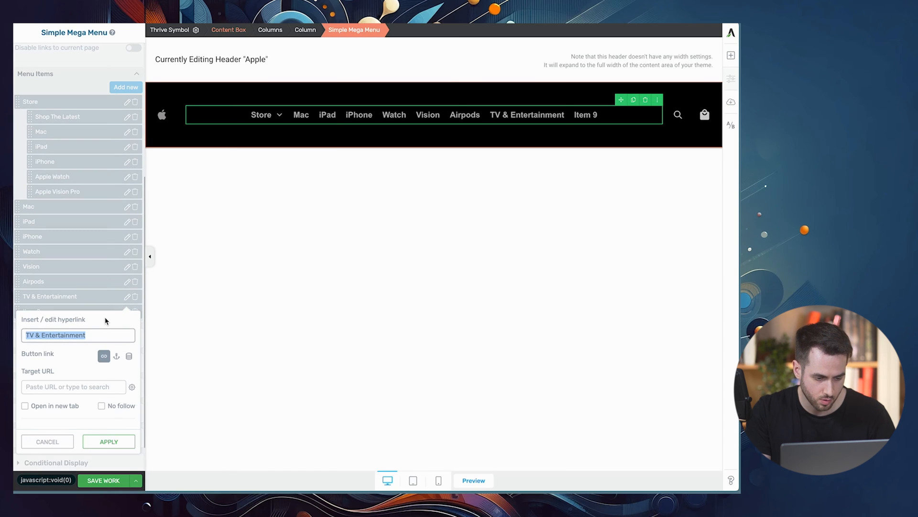
{"action": "double_click", "coordinate": [77, 335]}
{"action": "type", "text": "Home"}
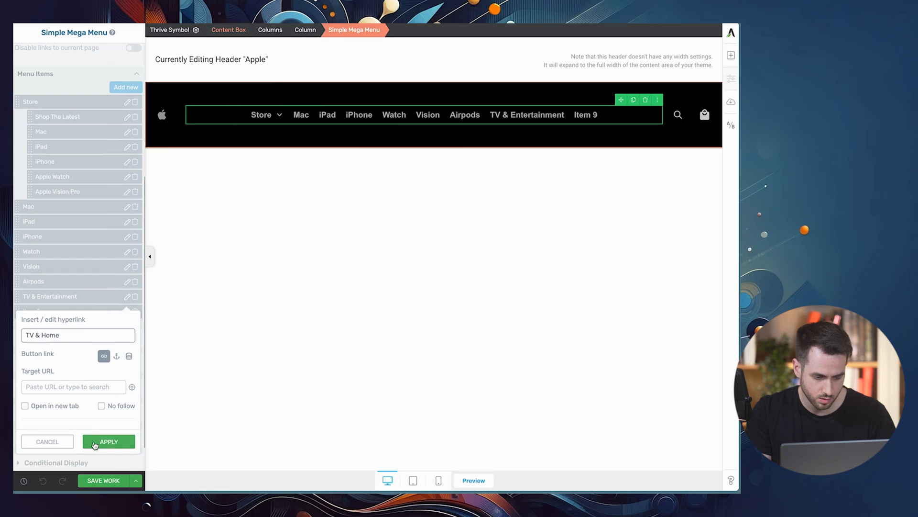
{"action": "left_click", "coordinate": [109, 441]}
Name the new top-level menu item after TV & Home Entertainment
{"action": "left_click", "coordinate": [128, 312]}
{"action": "type", "text": "E"}
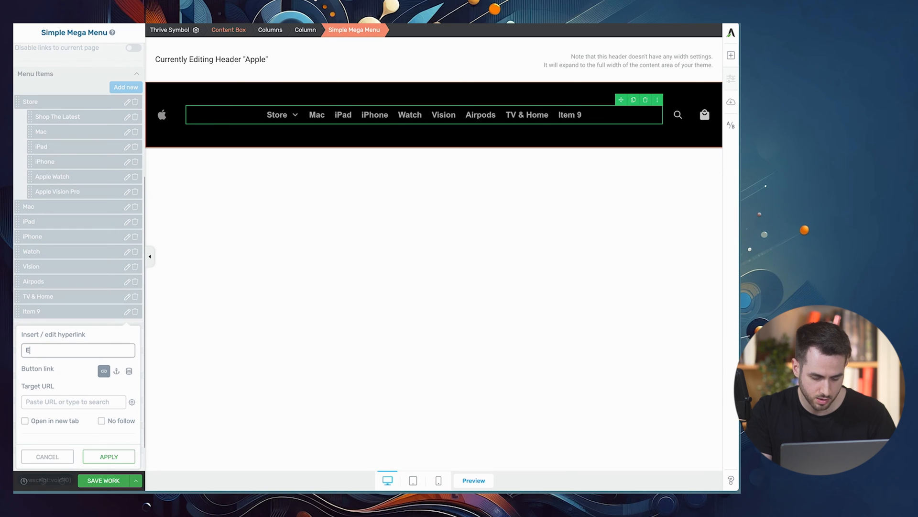
{"action": "type", "text": "ntertainment"}
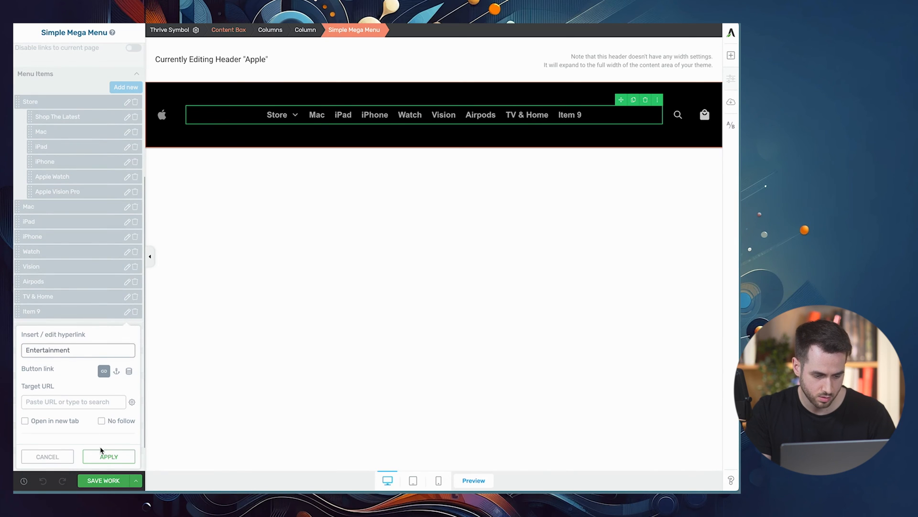
{"action": "left_click", "coordinate": [102, 452]}
Add a top-level menu item after Entertainment, check its label on apple.com and name it Accessories
{"action": "left_click", "coordinate": [133, 87]}
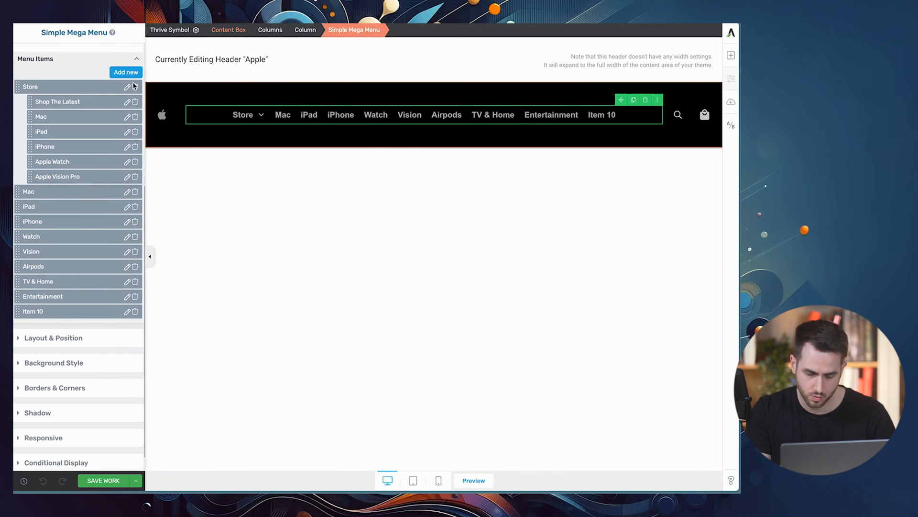
{"action": "key", "text": "super+Tab"}
{"action": "key", "text": "super+Tab"}
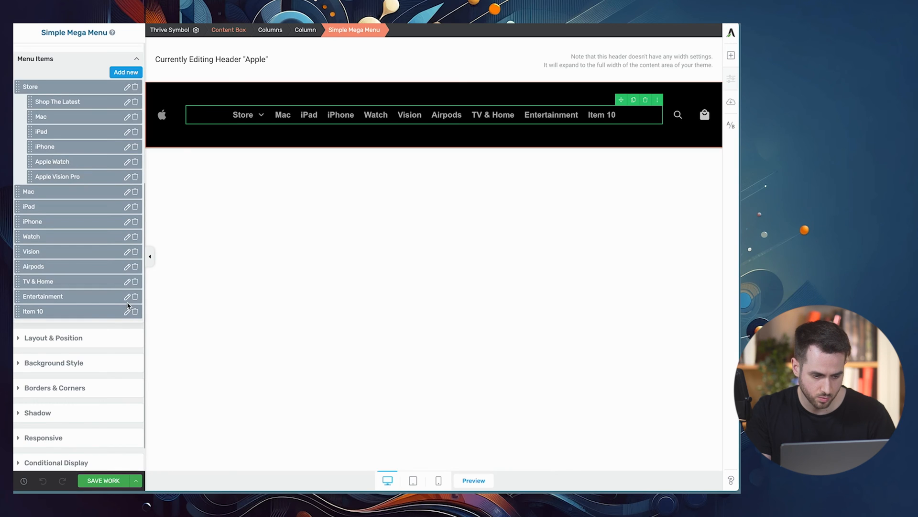
{"action": "left_click", "coordinate": [128, 312]}
{"action": "type", "text": "Accessories"}
{"action": "left_click", "coordinate": [109, 456]}
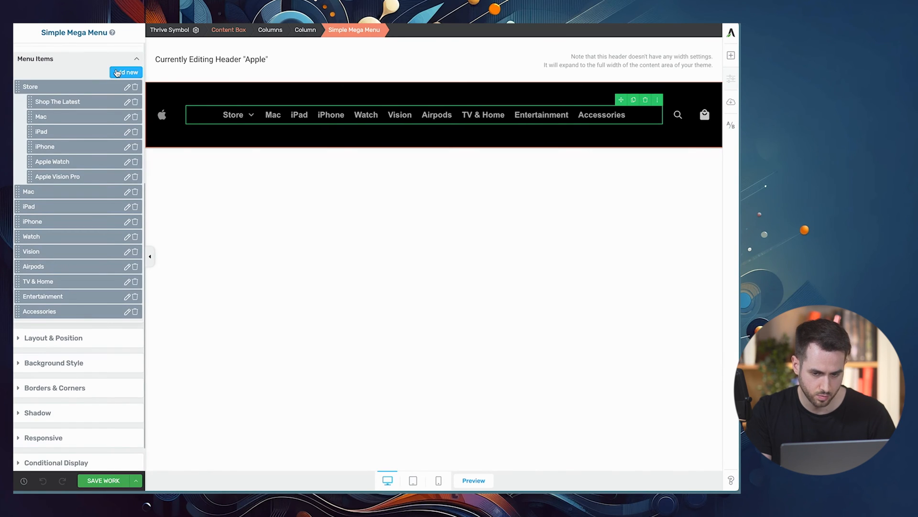
Add a top-level menu item named Support after Accessories
{"action": "left_click", "coordinate": [116, 73]}
{"action": "left_click", "coordinate": [127, 311]}
{"action": "type", "text": "Support"}
{"action": "left_click", "coordinate": [115, 458]}
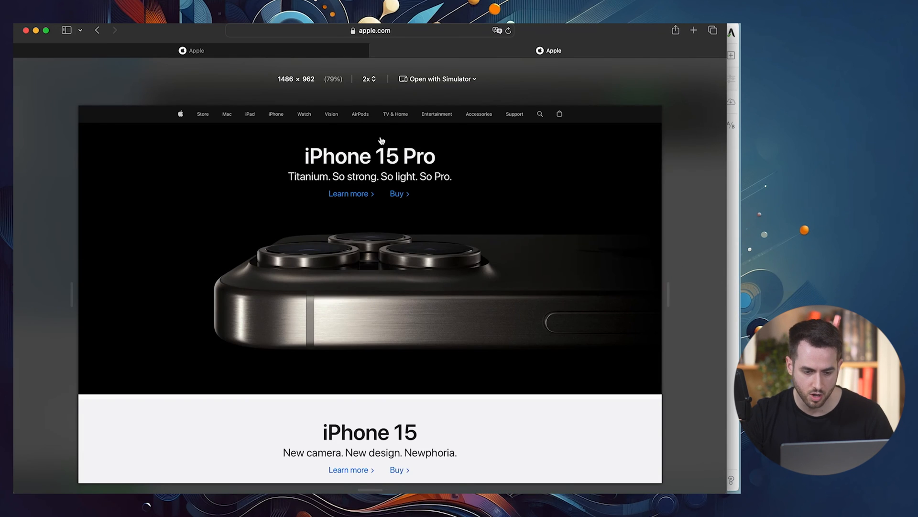
On apple.com, inspect the Vision navigation link and examine its computed font family, size, weight and color
{"action": "right_click", "coordinate": [332, 114]}
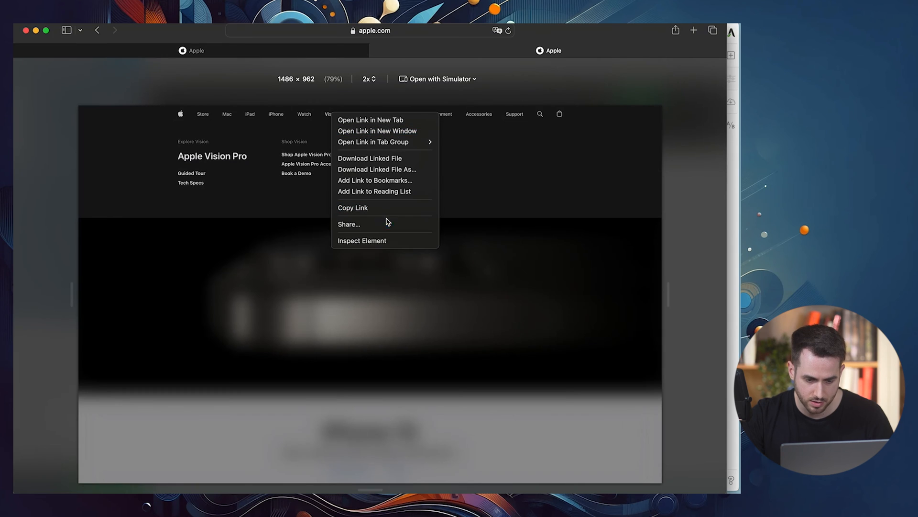
{"action": "left_click", "coordinate": [384, 240]}
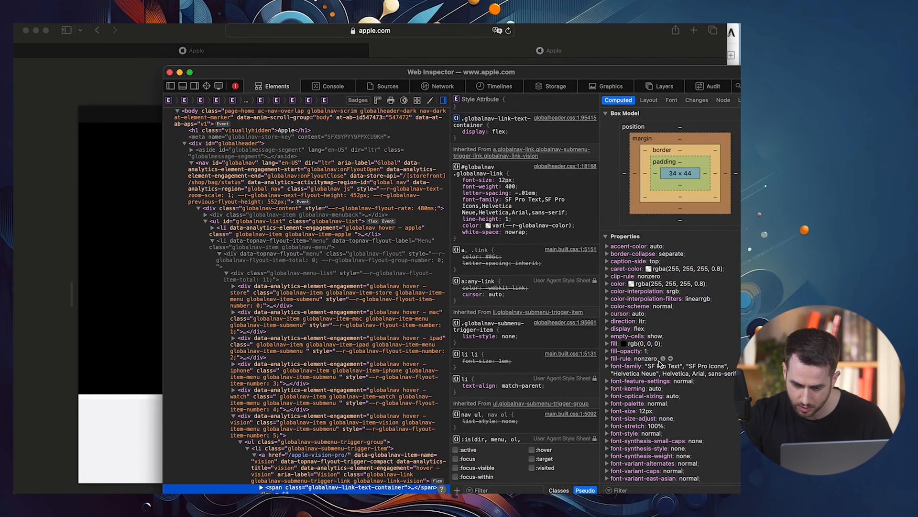
{"action": "scroll", "coordinate": [660, 363], "scroll_direction": "down", "scroll_amount": 3}
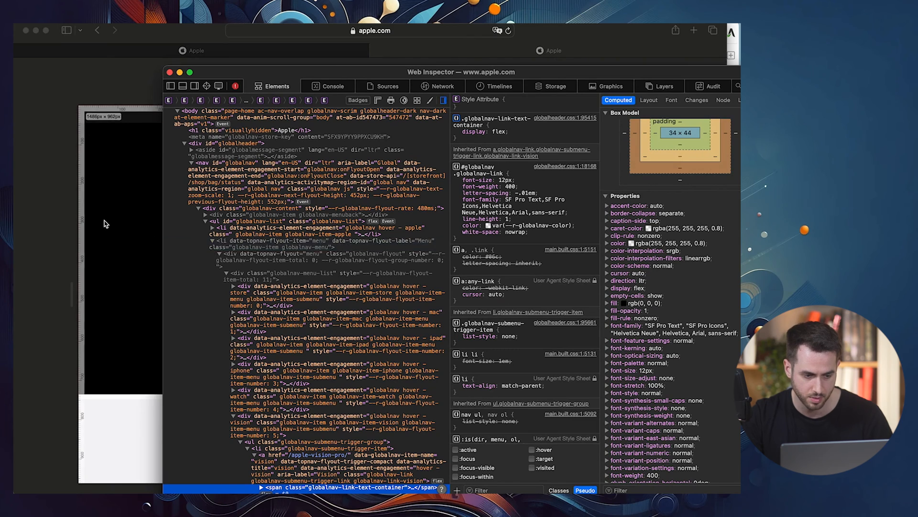
{"action": "left_click", "coordinate": [102, 221]}
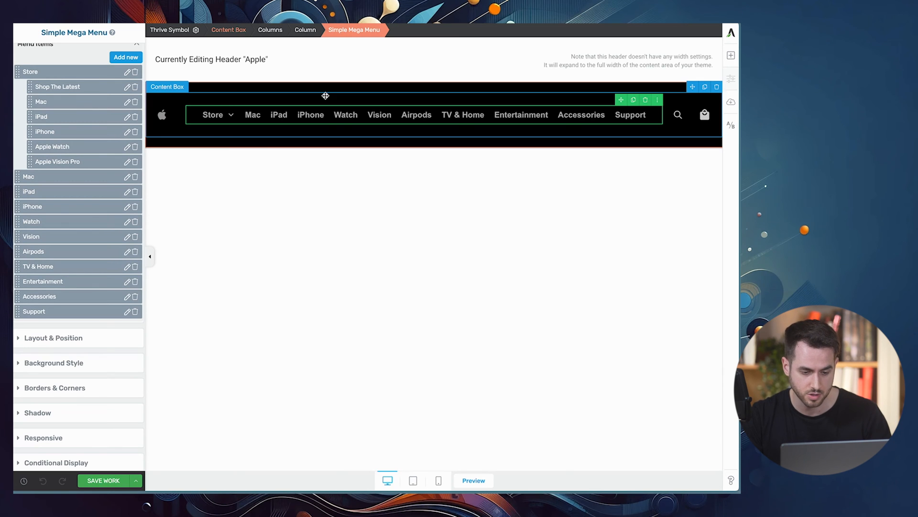
Back in the header editor, set the font of the mega menu's top-level items to Inter
{"action": "scroll", "coordinate": [76, 238], "scroll_direction": "up", "scroll_amount": 5}
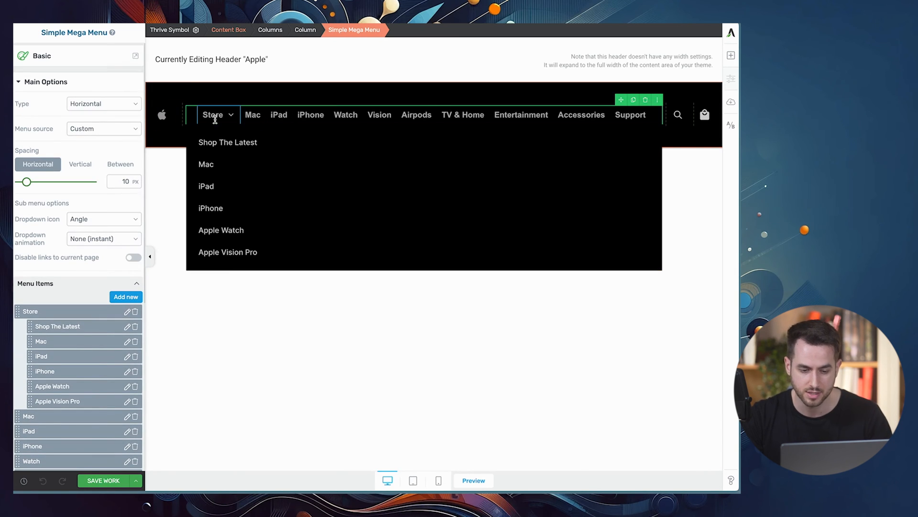
{"action": "left_click", "coordinate": [456, 115]}
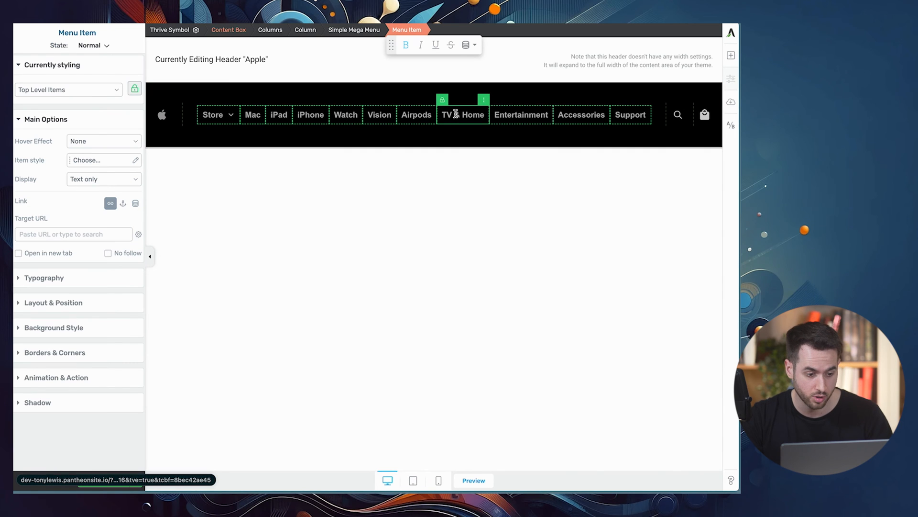
{"action": "left_click", "coordinate": [77, 283]}
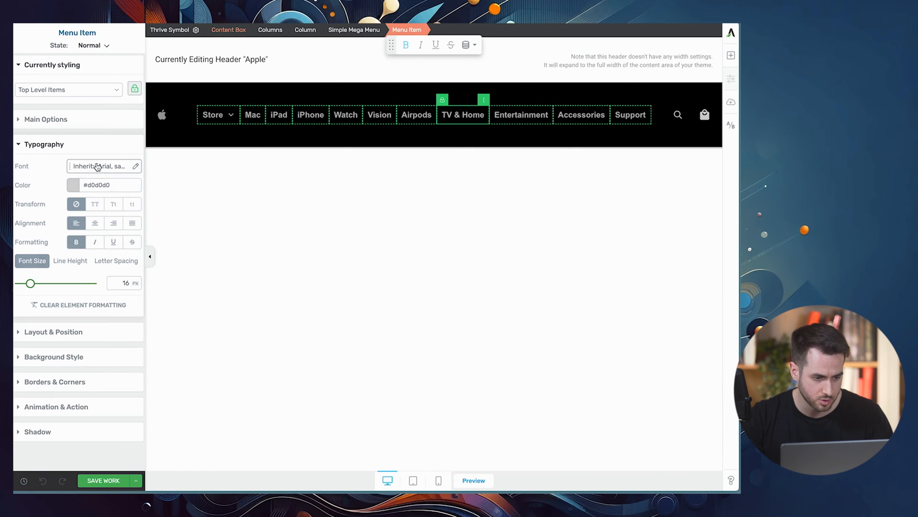
{"action": "left_click", "coordinate": [98, 166]}
{"action": "left_click", "coordinate": [74, 201]}
{"action": "left_click", "coordinate": [81, 181]}
{"action": "left_click", "coordinate": [80, 234]}
{"action": "type", "text": "inter"}
{"action": "left_click", "coordinate": [71, 255]}
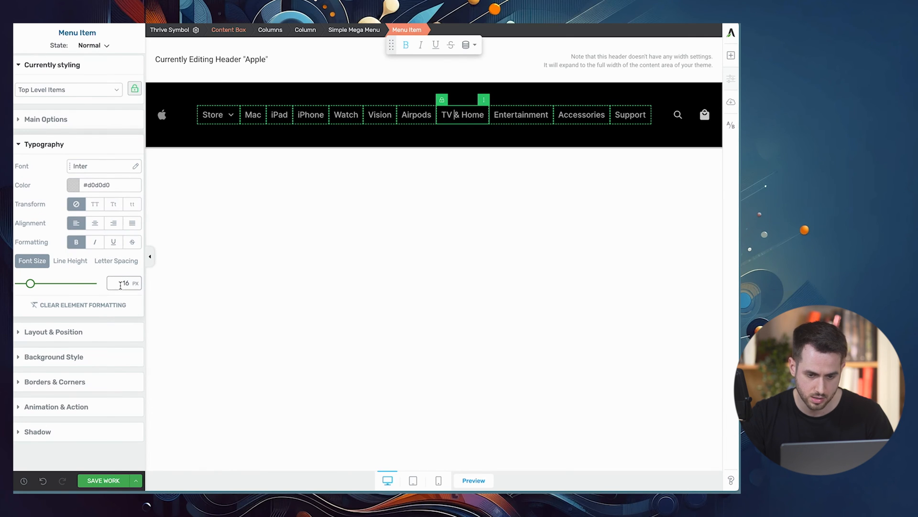
Set the top-level menu items' font size to 12 px and the mega menu's spacing between items to 4 px
{"action": "type", "text": "12"}
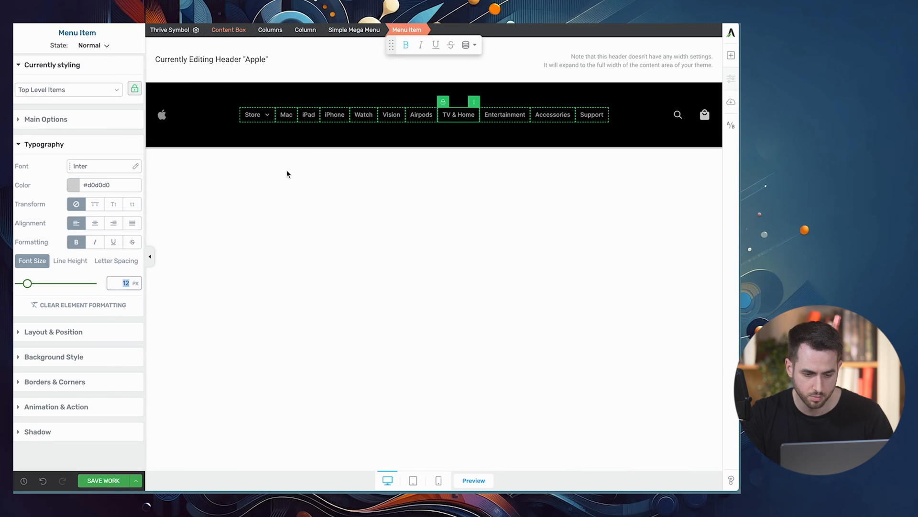
{"action": "left_click", "coordinate": [347, 31]}
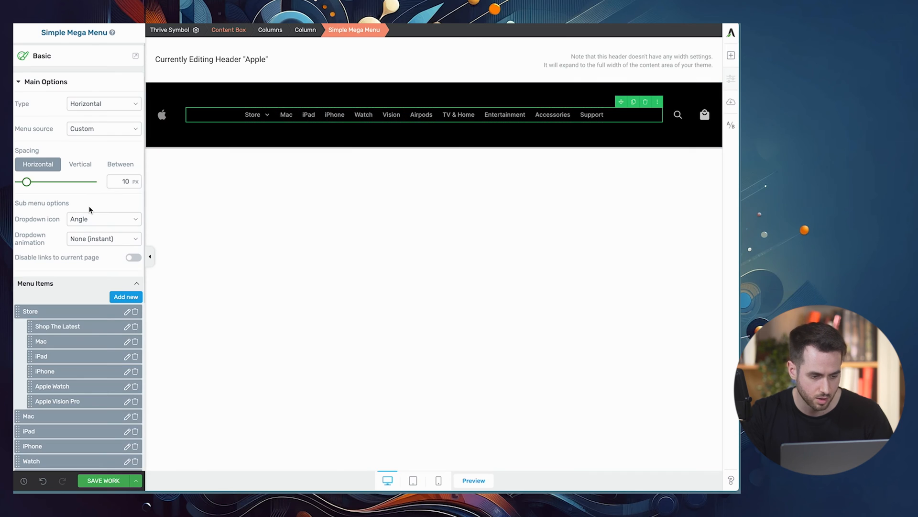
{"action": "left_click", "coordinate": [120, 164]}
{"action": "type", "text": "12"}
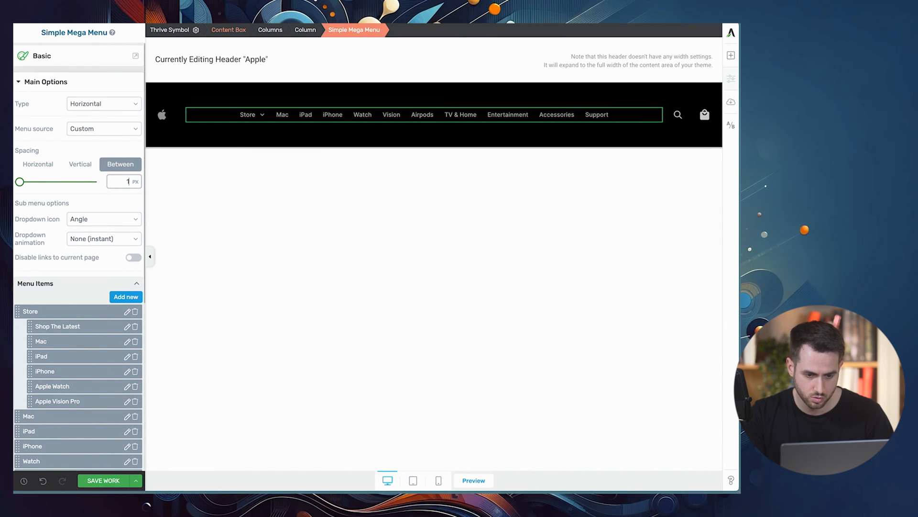
{"action": "key", "text": "BackSpace"}
{"action": "key", "text": "BackSpace"}
{"action": "type", "text": "8"}
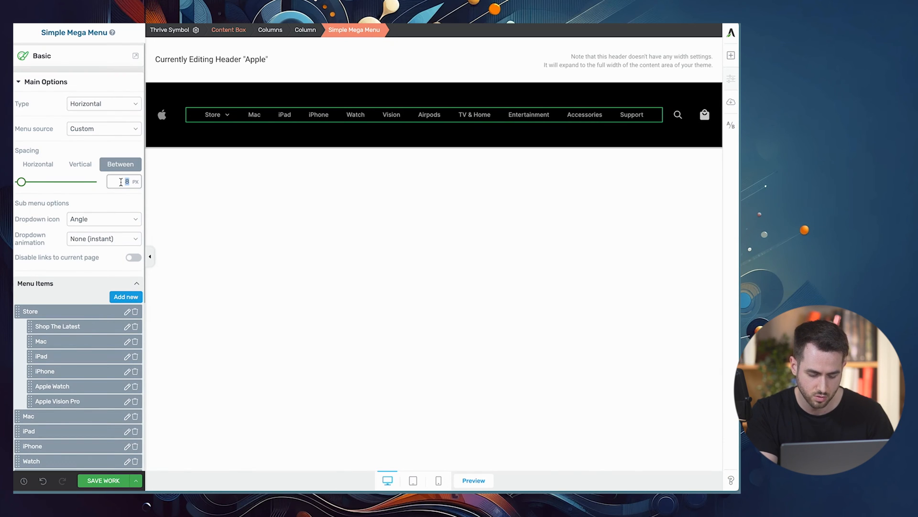
{"action": "type", "text": "4"}
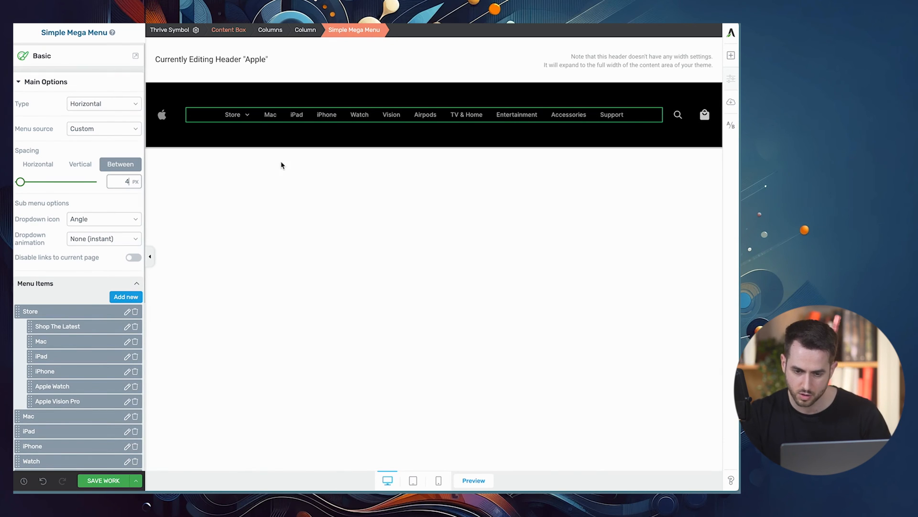
Select the header and reveal the submenu under the Store item to check its appearance
{"action": "left_click", "coordinate": [226, 142]}
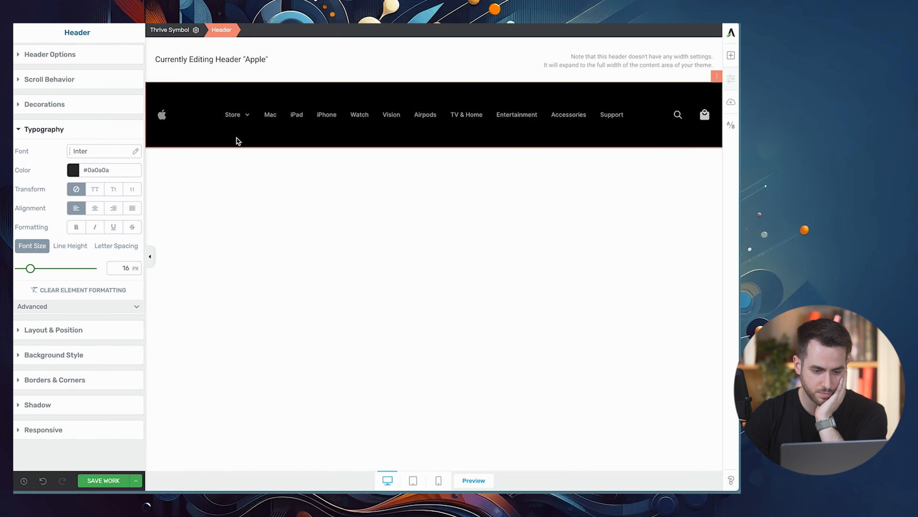
{"action": "mouse_move", "coordinate": [250, 116]}
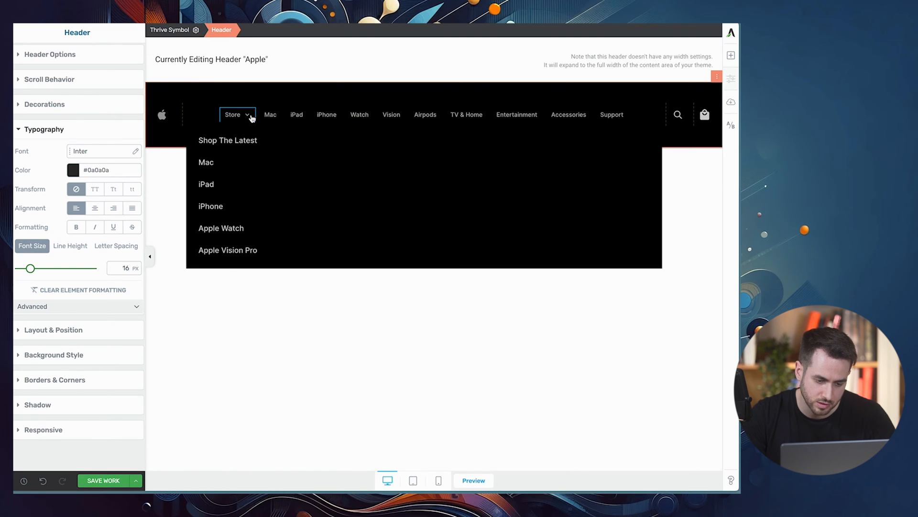
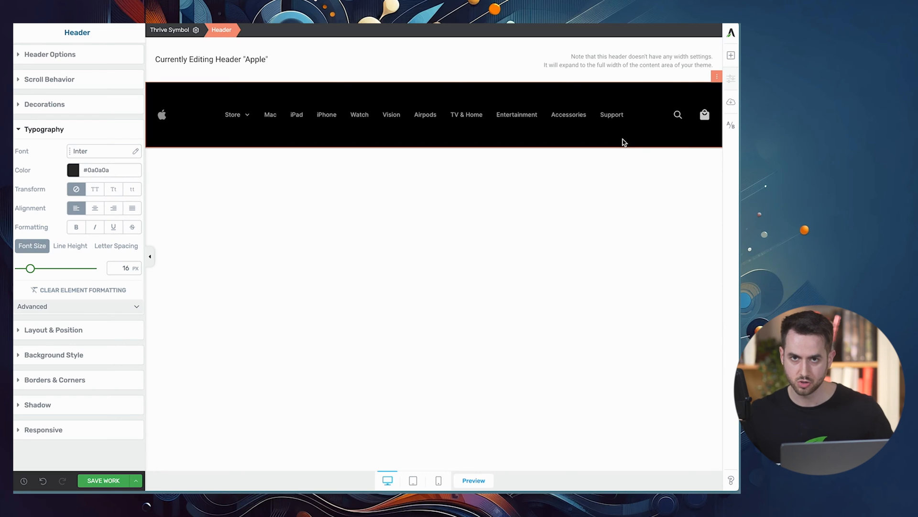
Switch to Safari and examine how the apple.com navigation bar's background looks over the different page sections
{"action": "key", "text": "super+Tab"}
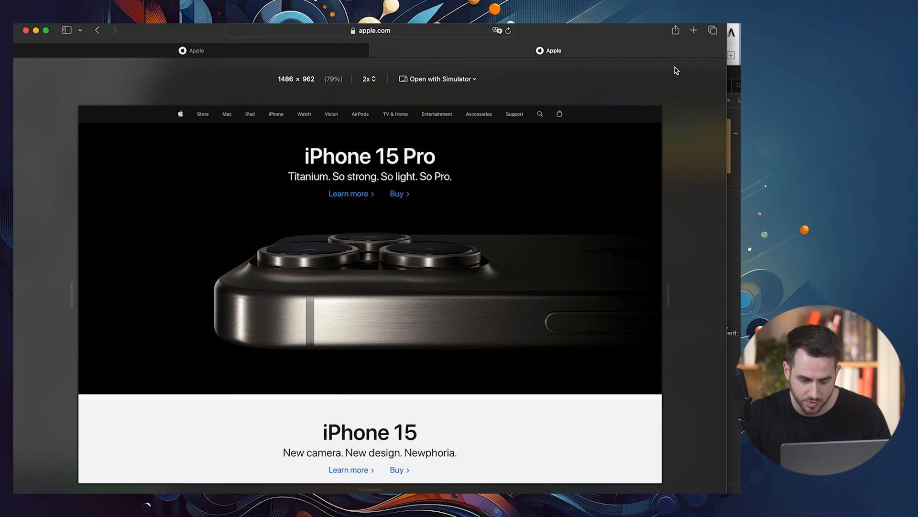
{"action": "scroll", "coordinate": [620, 308], "scroll_direction": "down", "scroll_amount": 5}
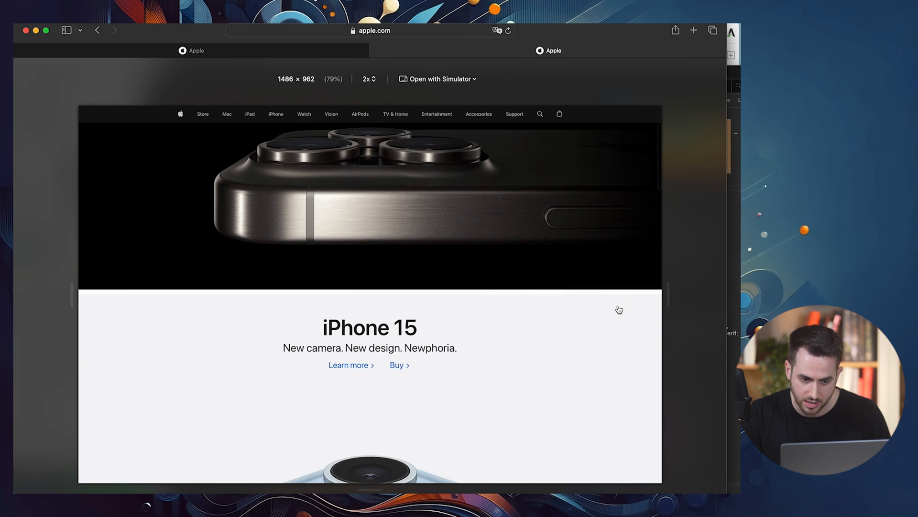
{"action": "scroll", "coordinate": [620, 310], "scroll_direction": "down", "scroll_amount": 2}
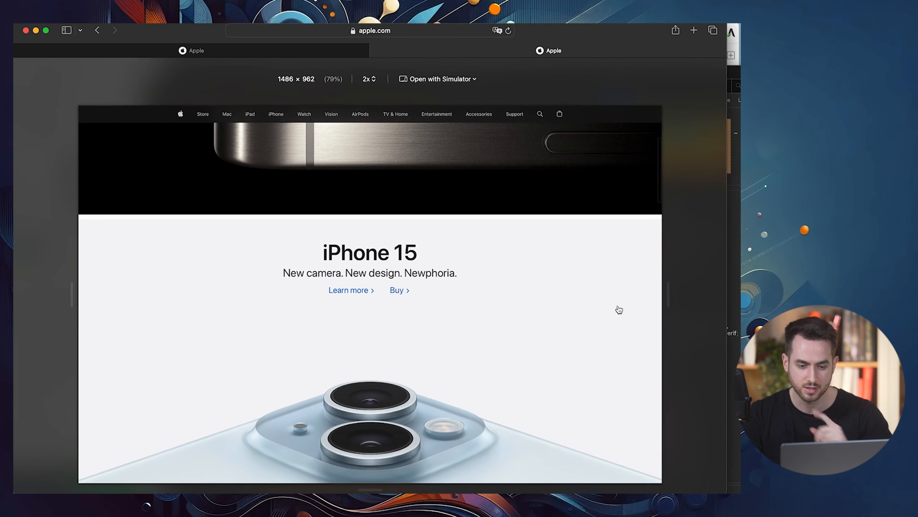
{"action": "scroll", "coordinate": [407, 150], "scroll_direction": "up", "scroll_amount": 5}
{"action": "scroll", "coordinate": [406, 150], "scroll_direction": "up", "scroll_amount": 5}
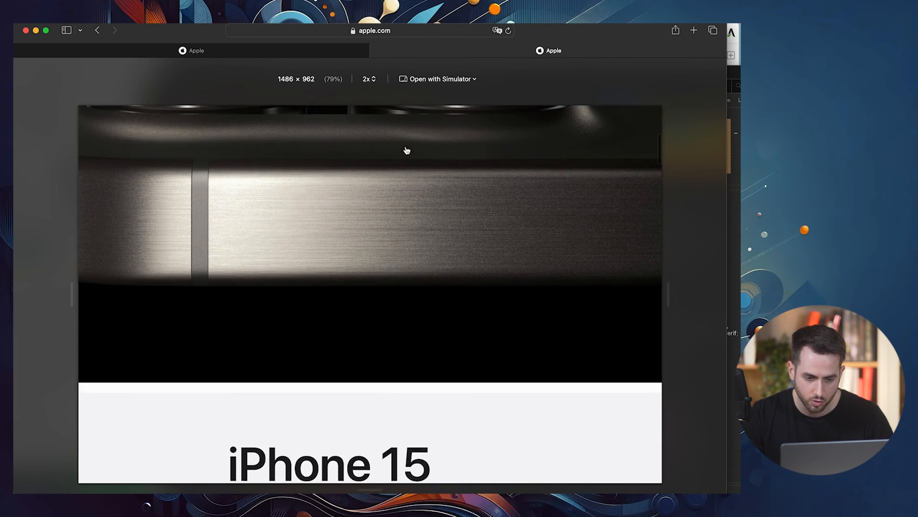
{"action": "scroll", "coordinate": [407, 151], "scroll_direction": "up", "scroll_amount": 6}
{"action": "scroll", "coordinate": [395, 292], "scroll_direction": "down", "scroll_amount": 1}
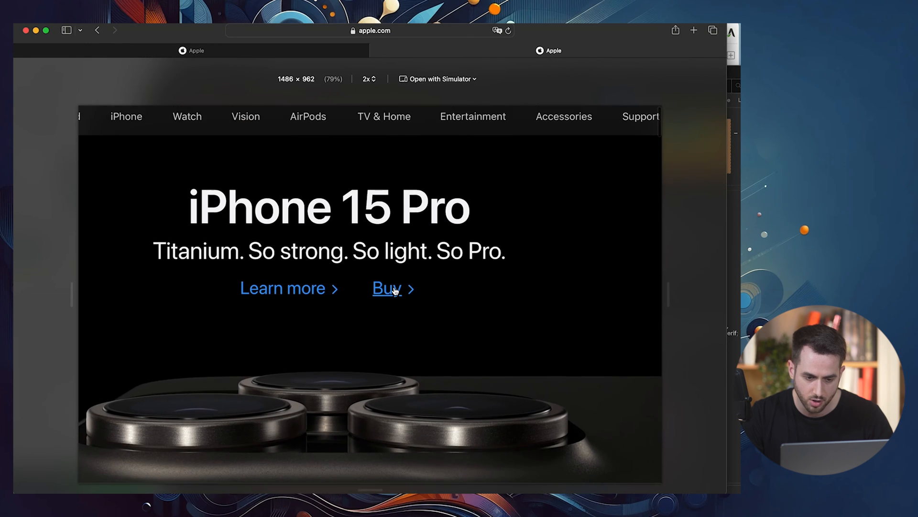
{"action": "scroll", "coordinate": [395, 291], "scroll_direction": "down", "scroll_amount": 5}
{"action": "scroll", "coordinate": [395, 291], "scroll_direction": "down", "scroll_amount": 8}
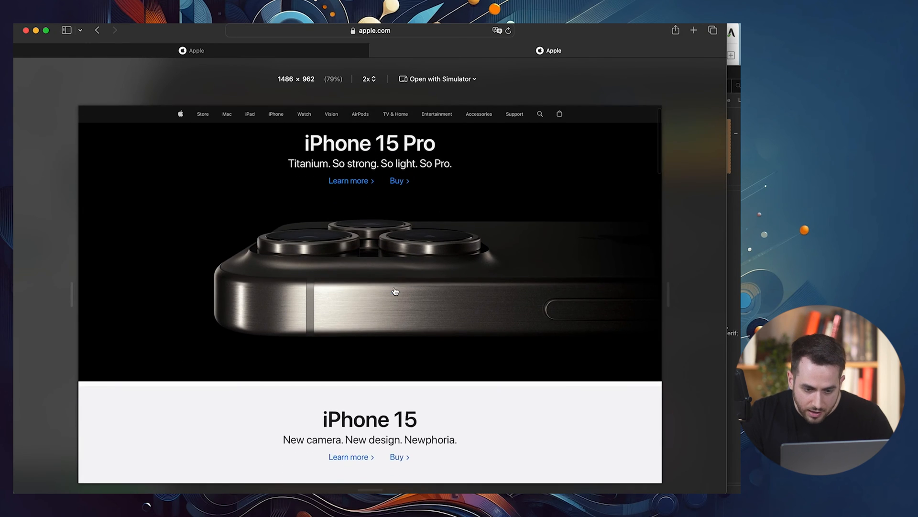
{"action": "scroll", "coordinate": [395, 290], "scroll_direction": "down", "scroll_amount": 2}
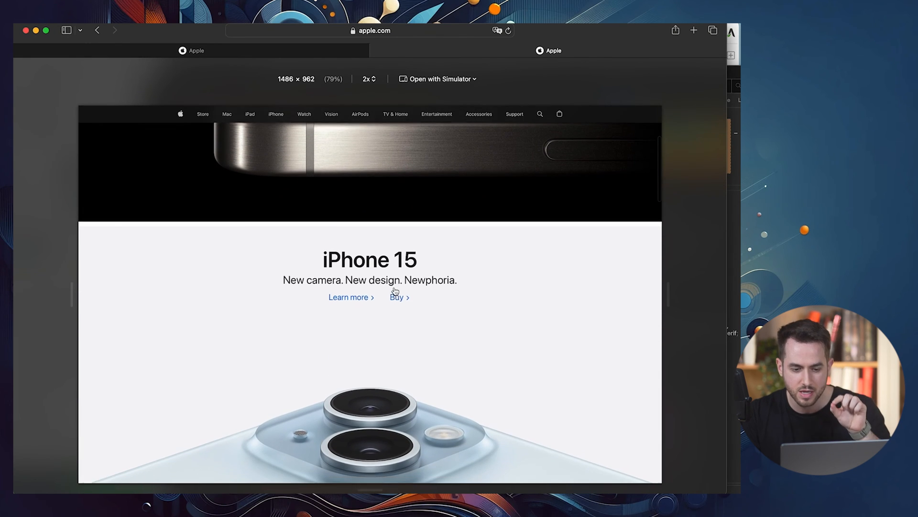
{"action": "scroll", "coordinate": [396, 291], "scroll_direction": "down", "scroll_amount": 1}
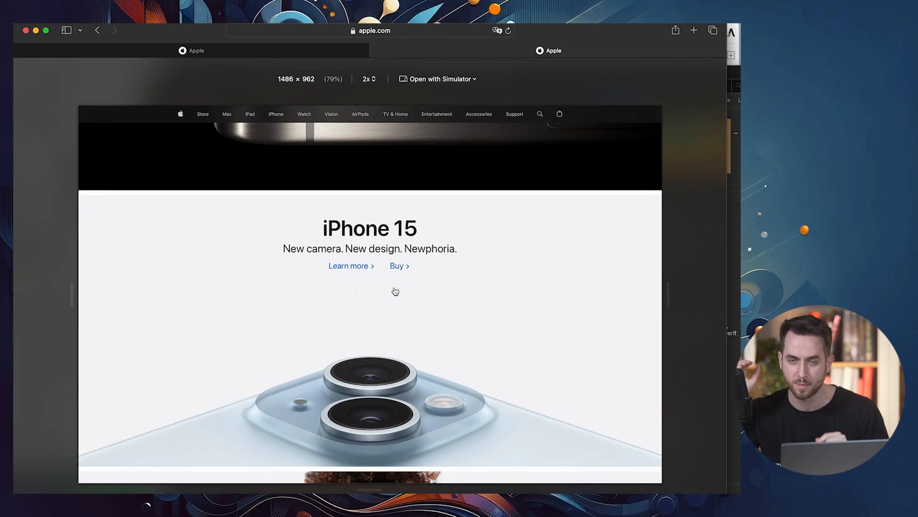
{"action": "scroll", "coordinate": [395, 291], "scroll_direction": "down", "scroll_amount": 6}
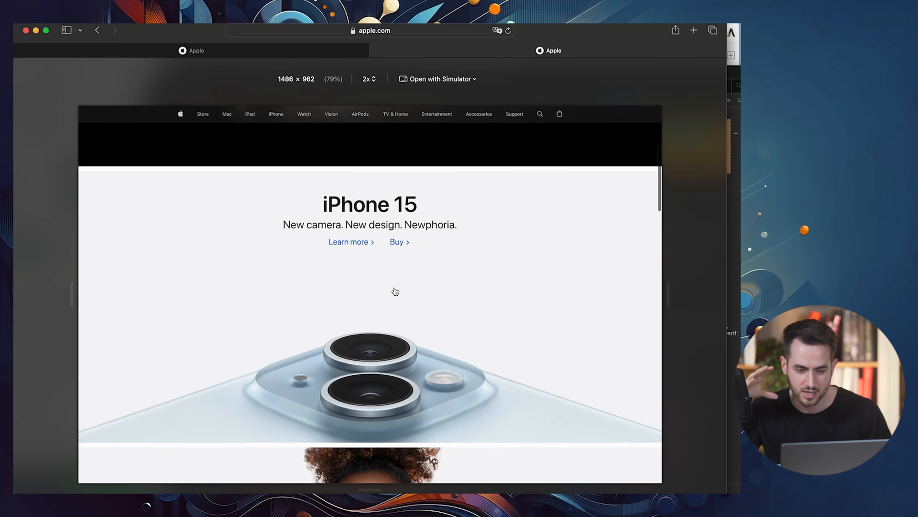
{"action": "scroll", "coordinate": [395, 291], "scroll_direction": "down", "scroll_amount": 2}
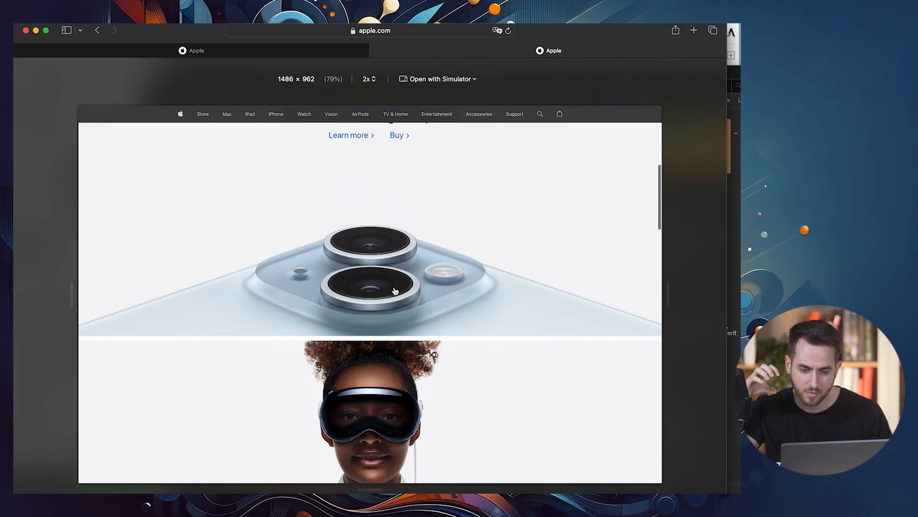
{"action": "scroll", "coordinate": [395, 291], "scroll_direction": "up", "scroll_amount": 4}
{"action": "scroll", "coordinate": [395, 291], "scroll_direction": "down", "scroll_amount": 4}
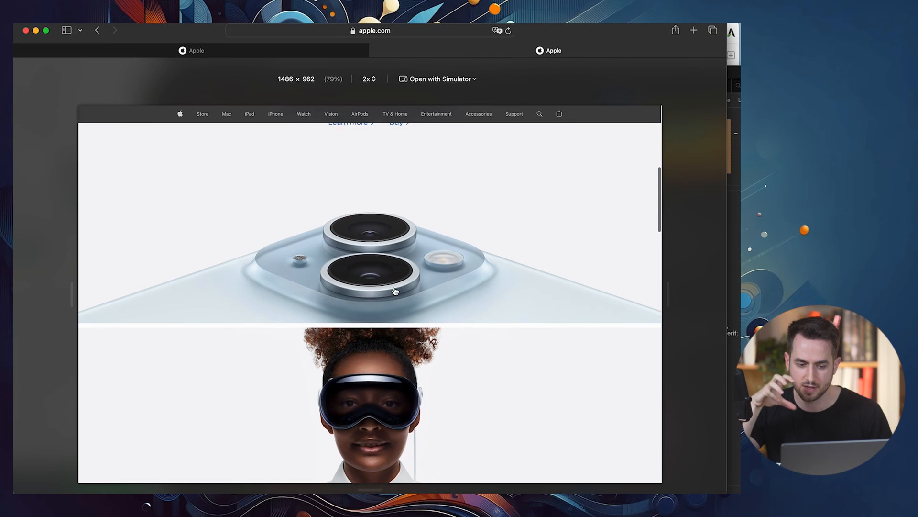
{"action": "scroll", "coordinate": [395, 292], "scroll_direction": "down", "scroll_amount": 1}
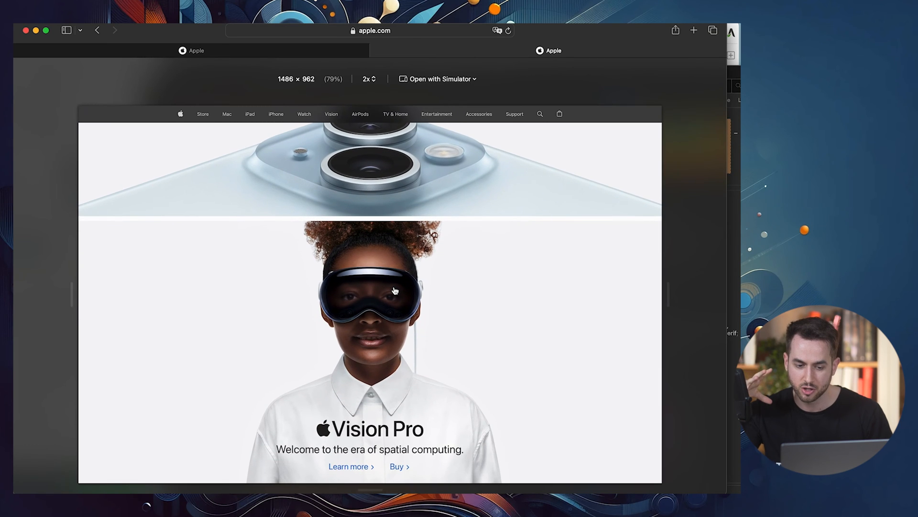
{"action": "scroll", "coordinate": [396, 291], "scroll_direction": "down", "scroll_amount": 5}
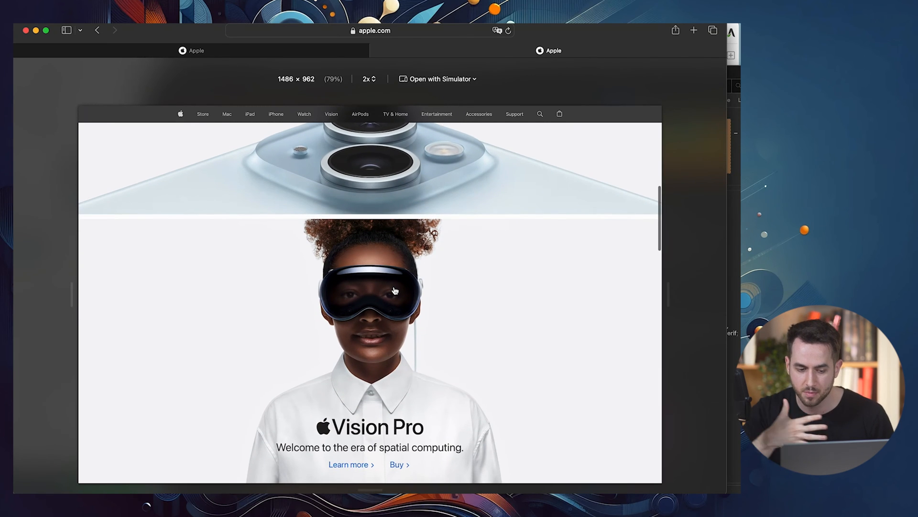
{"action": "scroll", "coordinate": [395, 291], "scroll_direction": "down", "scroll_amount": 6}
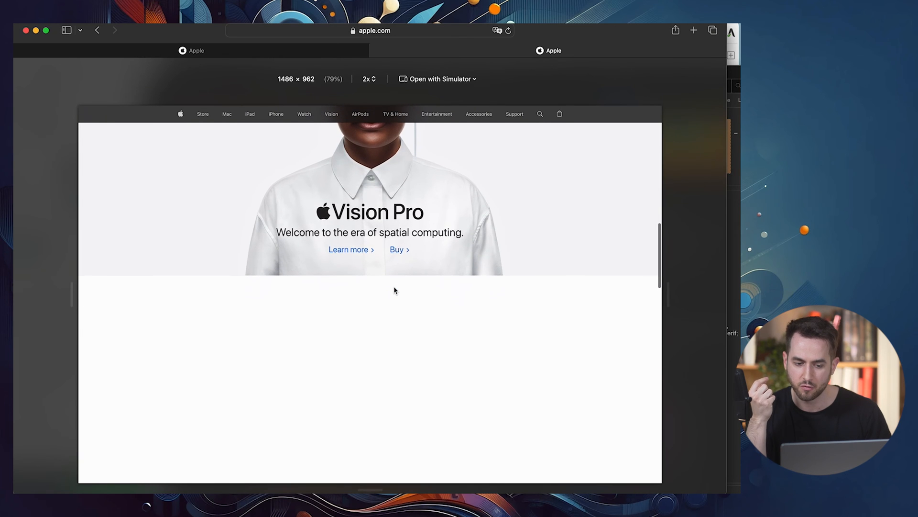
{"action": "scroll", "coordinate": [395, 291], "scroll_direction": "down", "scroll_amount": 6}
{"action": "scroll", "coordinate": [395, 290], "scroll_direction": "down", "scroll_amount": 3}
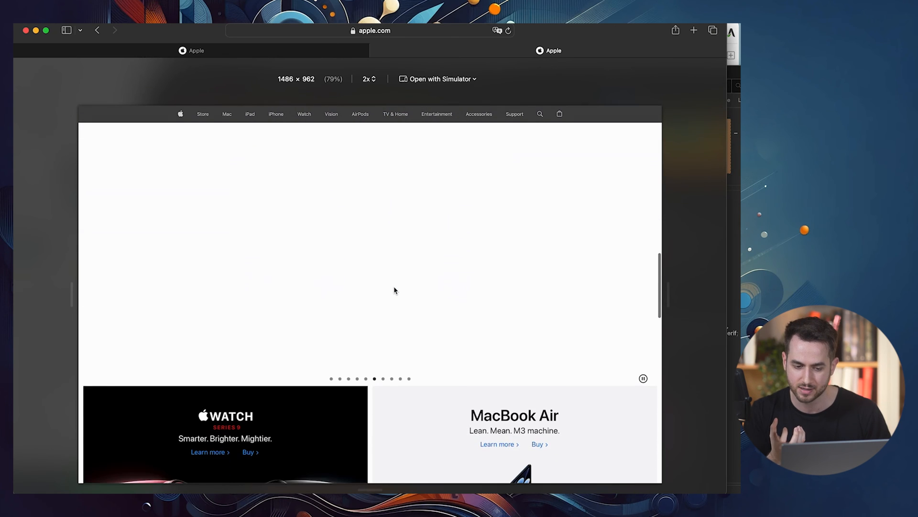
{"action": "scroll", "coordinate": [395, 290], "scroll_direction": "up", "scroll_amount": 15}
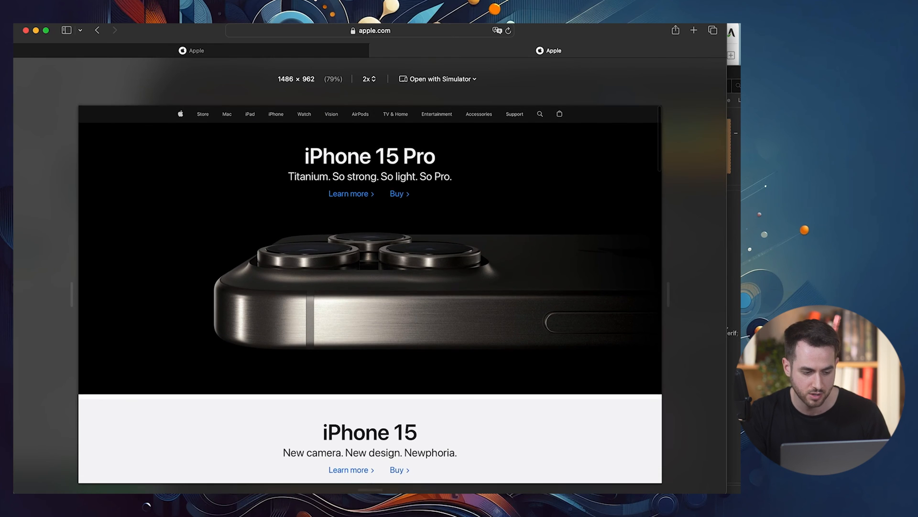
Switch back to the Apple header editor and set the header's black background colour to 90% opacity
{"action": "key", "text": "super+Tab"}
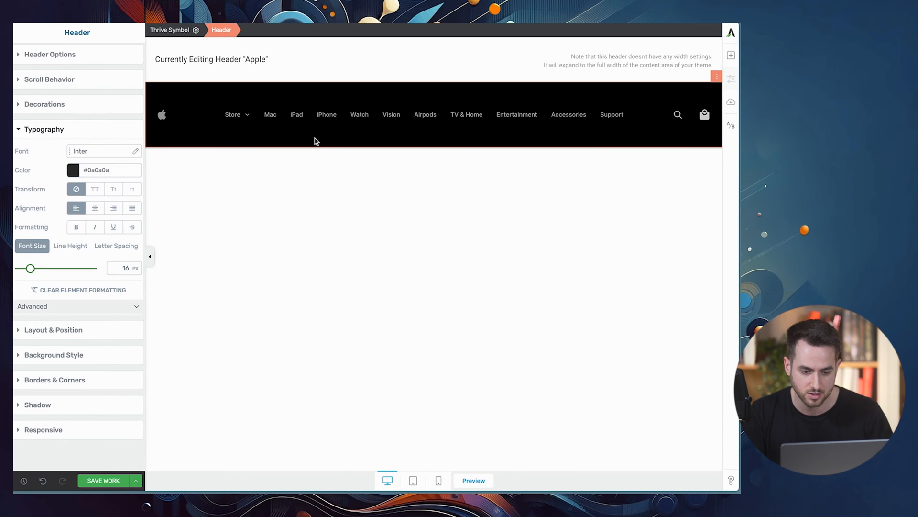
{"action": "left_click", "coordinate": [221, 150]}
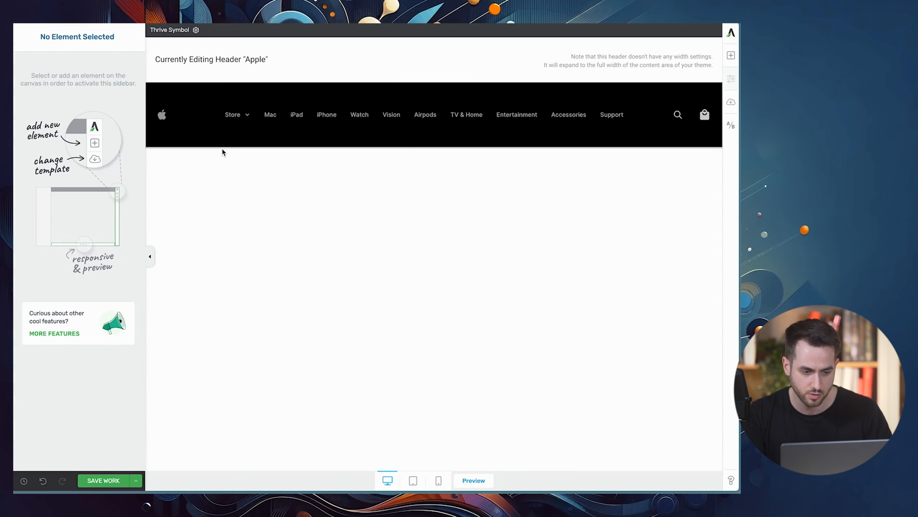
{"action": "left_click", "coordinate": [217, 142]}
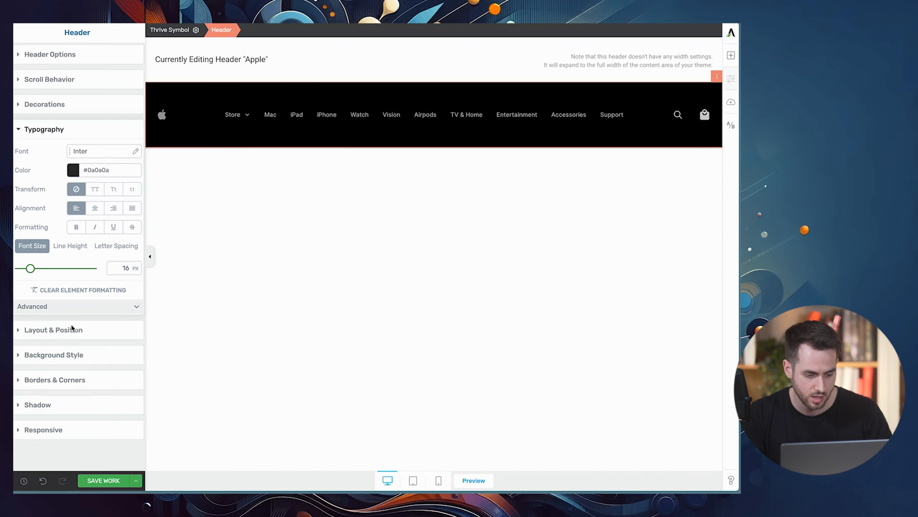
{"action": "left_click", "coordinate": [67, 354]}
{"action": "left_click", "coordinate": [21, 239]}
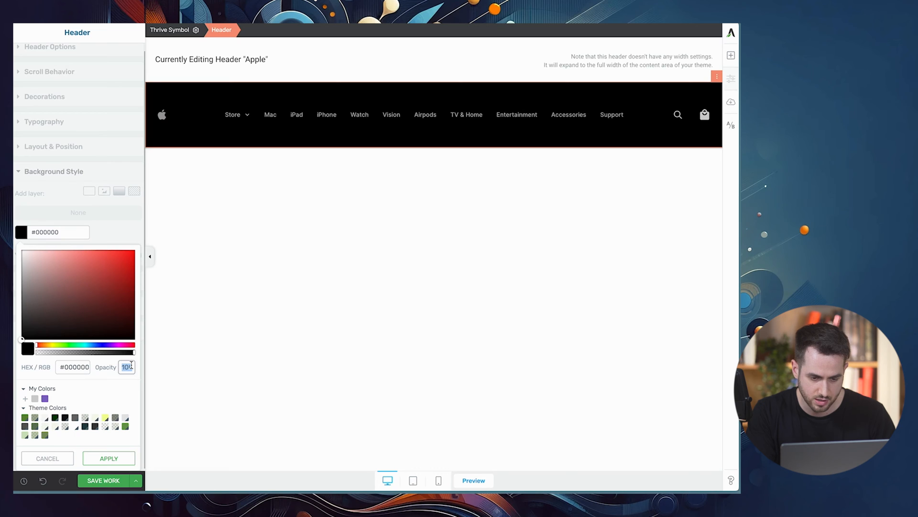
{"action": "type", "text": "90"}
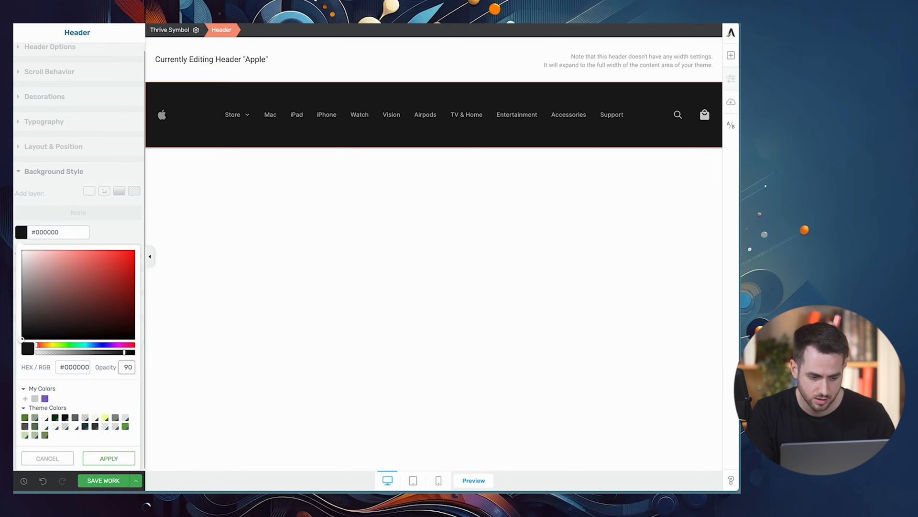
{"action": "left_click", "coordinate": [109, 458]}
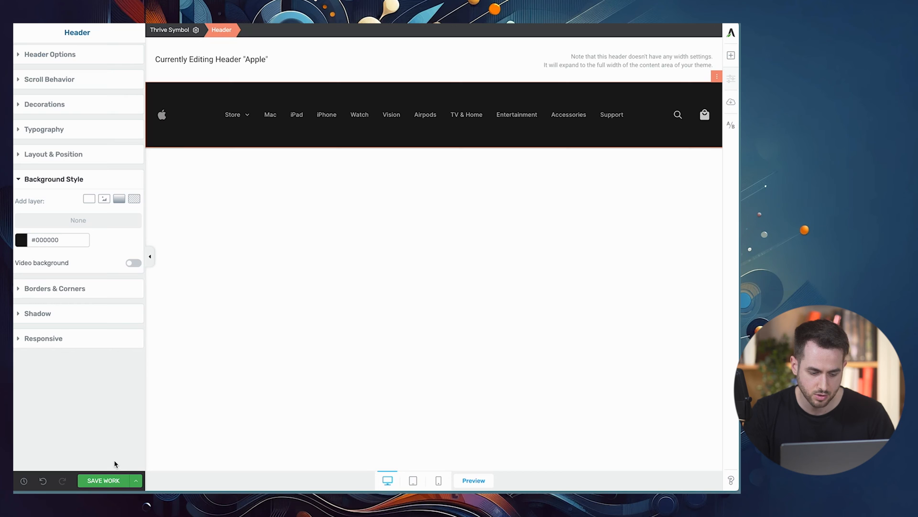
Save the Apple header and open the iPhone 15 Pro page for editing in Thrive Architect
{"action": "left_click", "coordinate": [107, 481]}
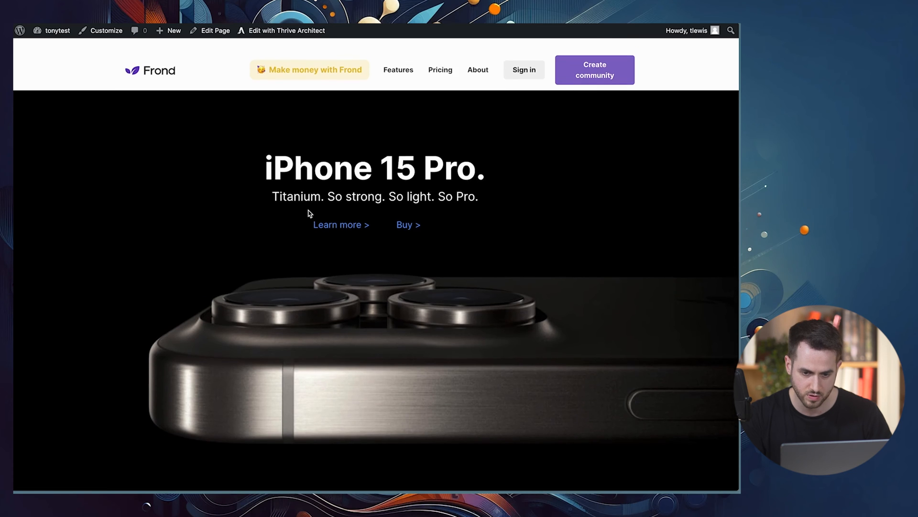
{"action": "left_click", "coordinate": [276, 32]}
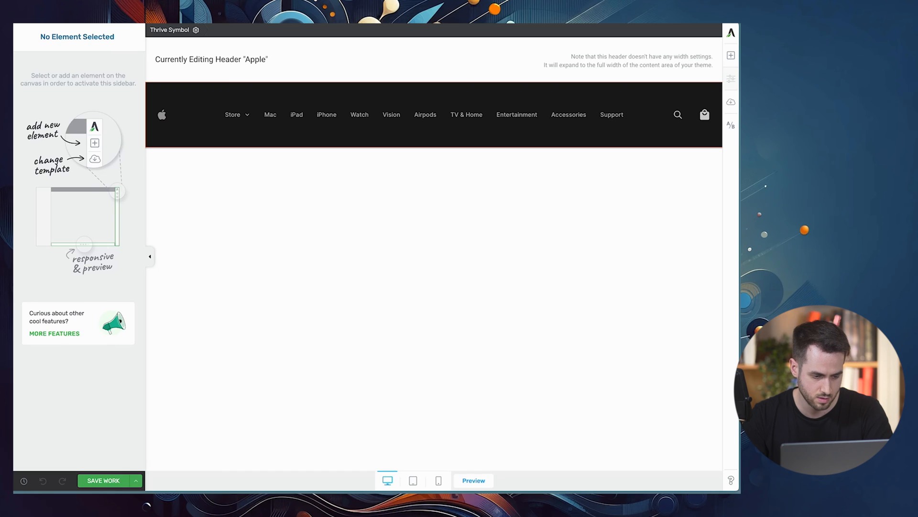
{"action": "left_click", "coordinate": [105, 479]}
Replace the Frond header on the iPhone 15 Pro page with the saved Apple header
{"action": "key", "text": "ctrl+Tab"}
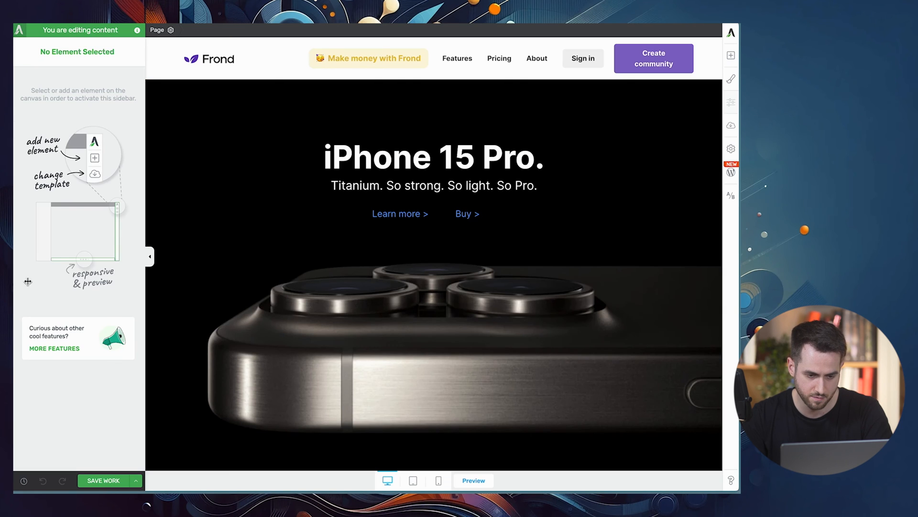
{"action": "left_click", "coordinate": [170, 76]}
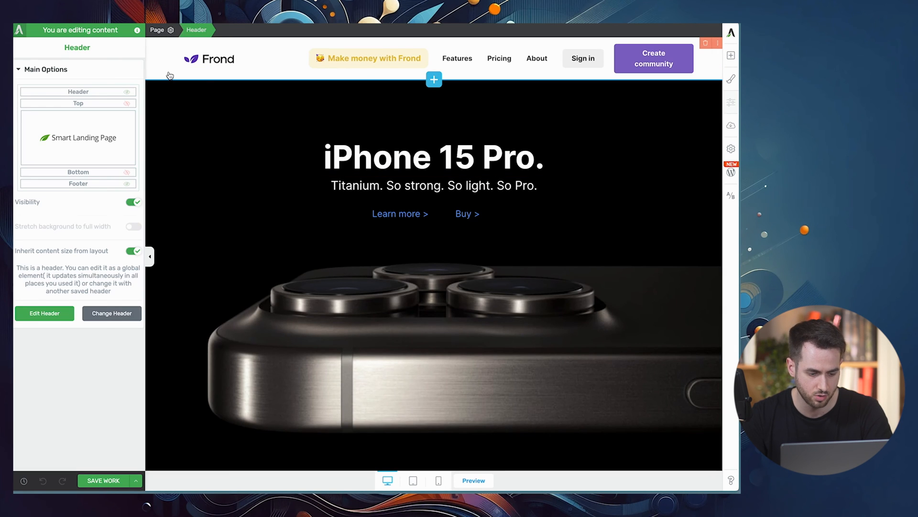
{"action": "left_click", "coordinate": [114, 314]}
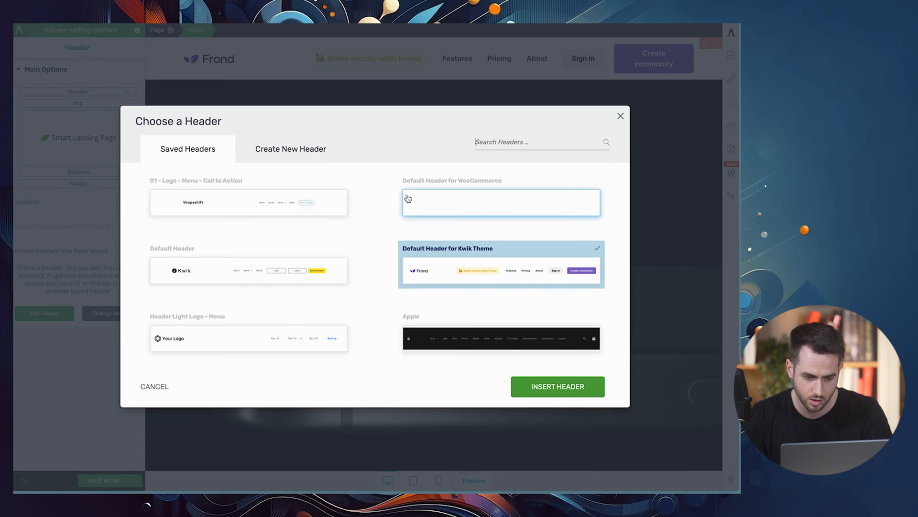
{"action": "left_click", "coordinate": [472, 340]}
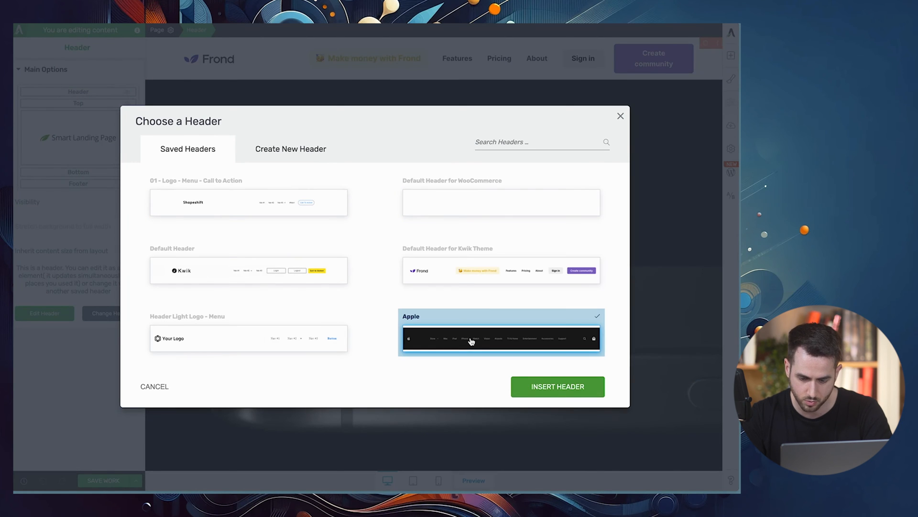
{"action": "left_click", "coordinate": [557, 390]}
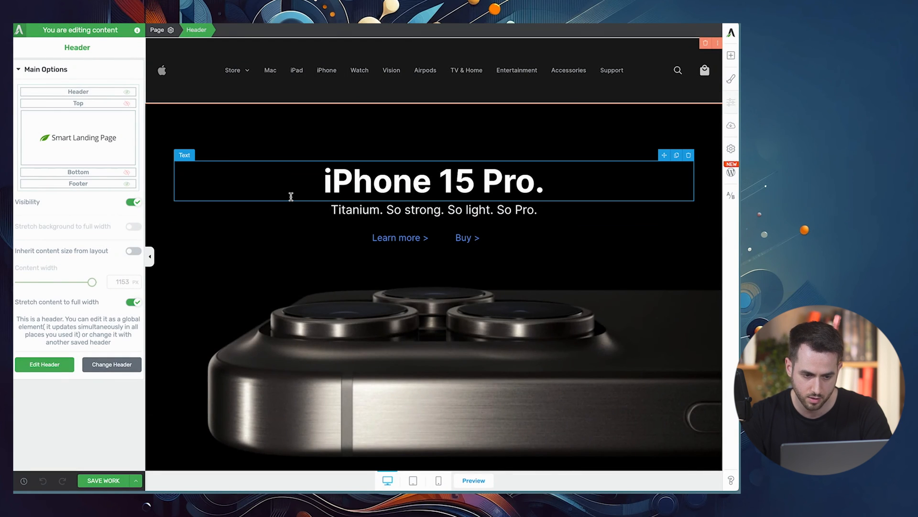
Open the Apple header for editing on the page and set its scroll behavior to Sticky
{"action": "scroll", "coordinate": [291, 196], "scroll_direction": "down", "scroll_amount": 1}
{"action": "scroll", "coordinate": [291, 197], "scroll_direction": "up", "scroll_amount": 1}
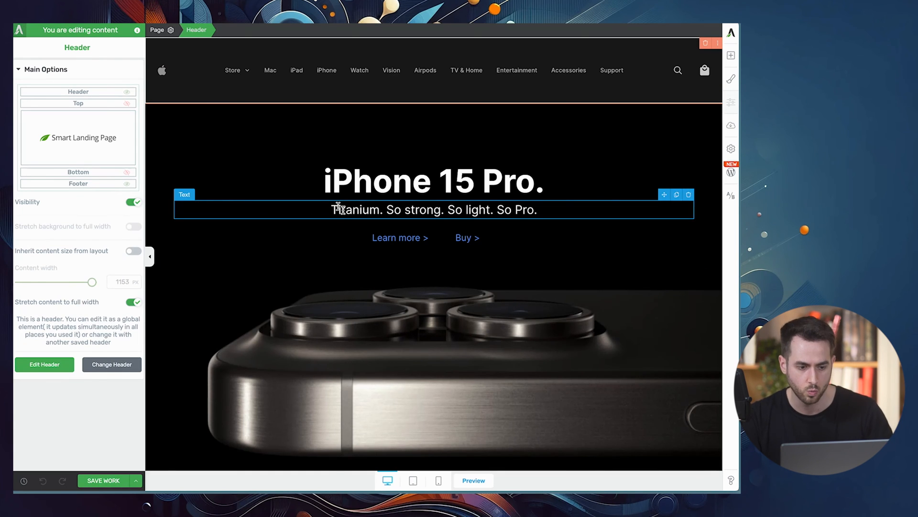
{"action": "left_click", "coordinate": [54, 366]}
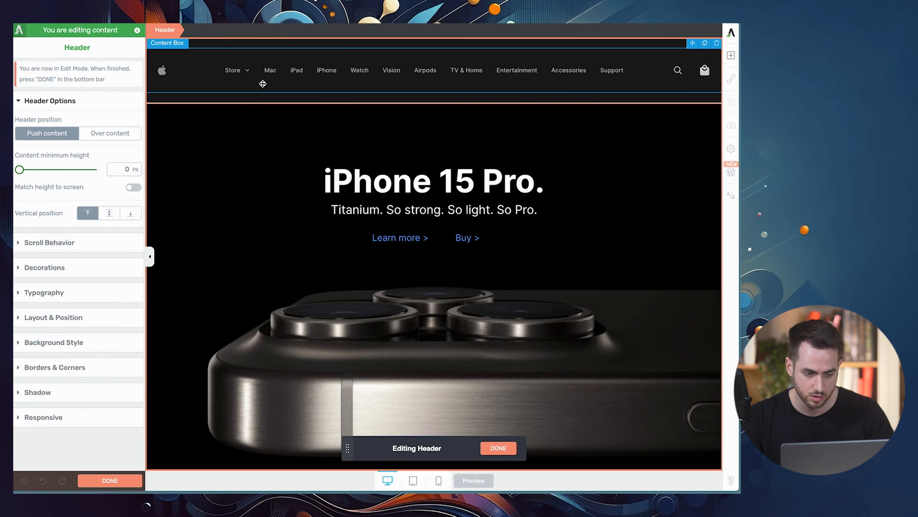
{"action": "left_click", "coordinate": [69, 246]}
{"action": "left_click", "coordinate": [58, 158]}
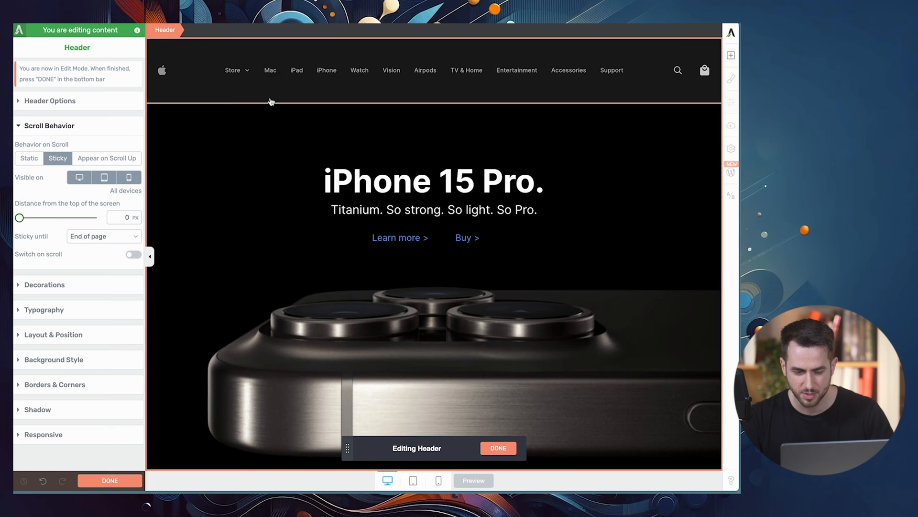
Set the top and bottom margins of the header's content box to 0 px
{"action": "left_click", "coordinate": [273, 67]}
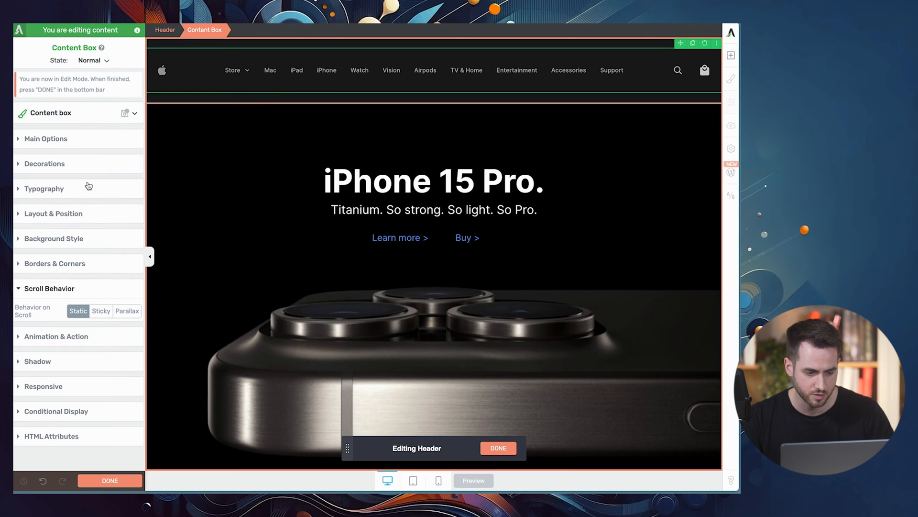
{"action": "left_click", "coordinate": [157, 48]}
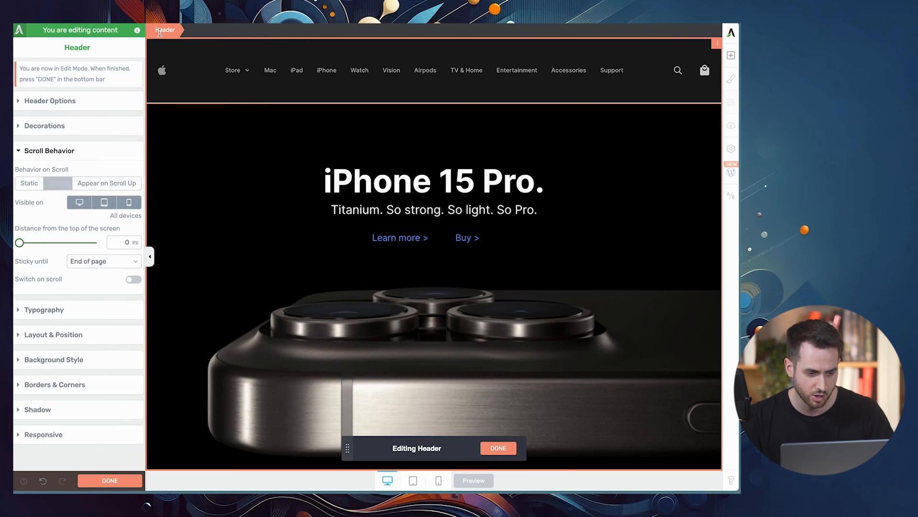
{"action": "left_click", "coordinate": [85, 98]}
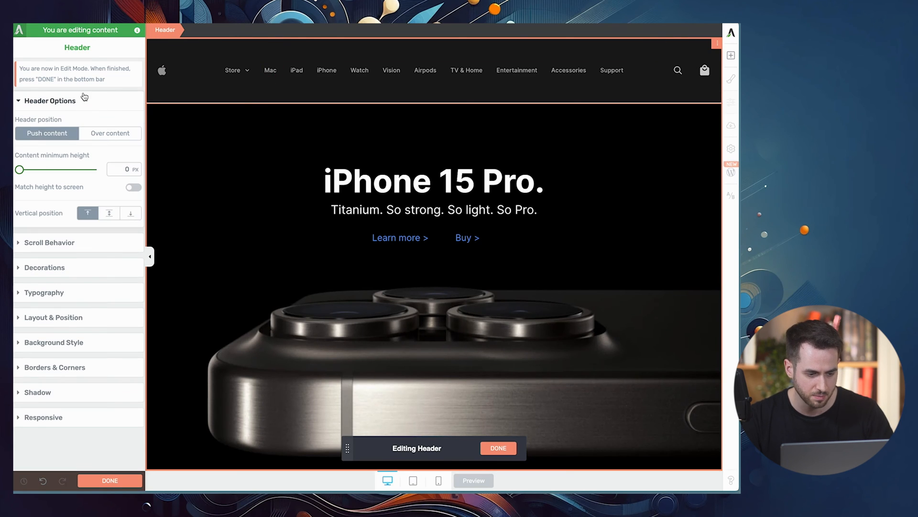
{"action": "left_click", "coordinate": [229, 89]}
{"action": "left_click", "coordinate": [76, 317]}
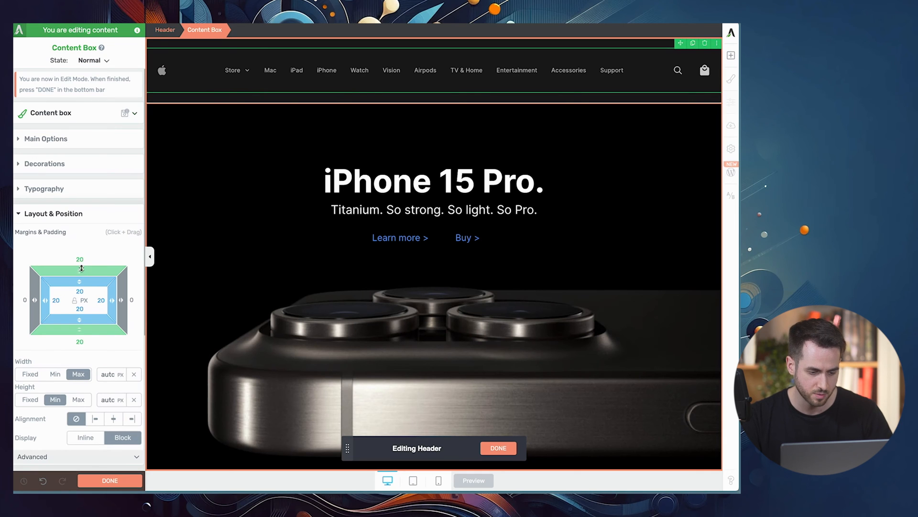
{"action": "type", "text": "0"}
{"action": "key", "text": "Tab"}
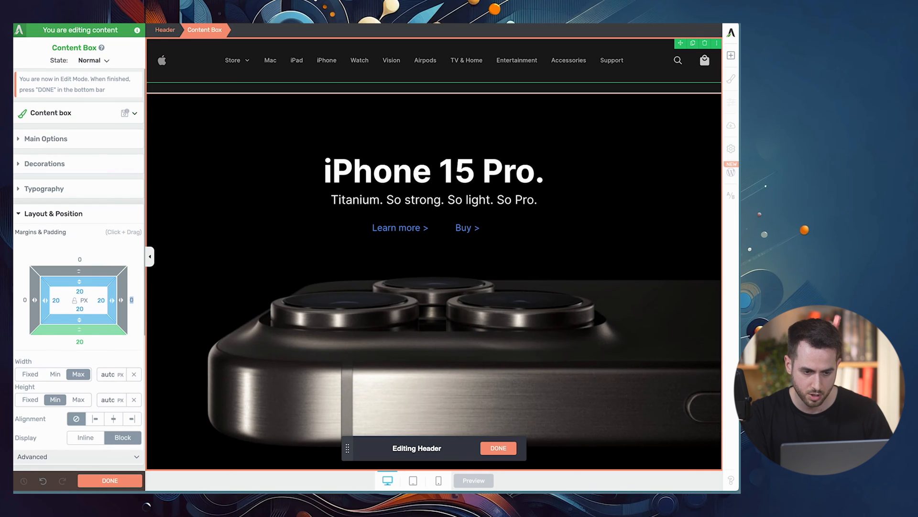
{"action": "key", "text": "Tab"}
{"action": "type", "text": "0"}
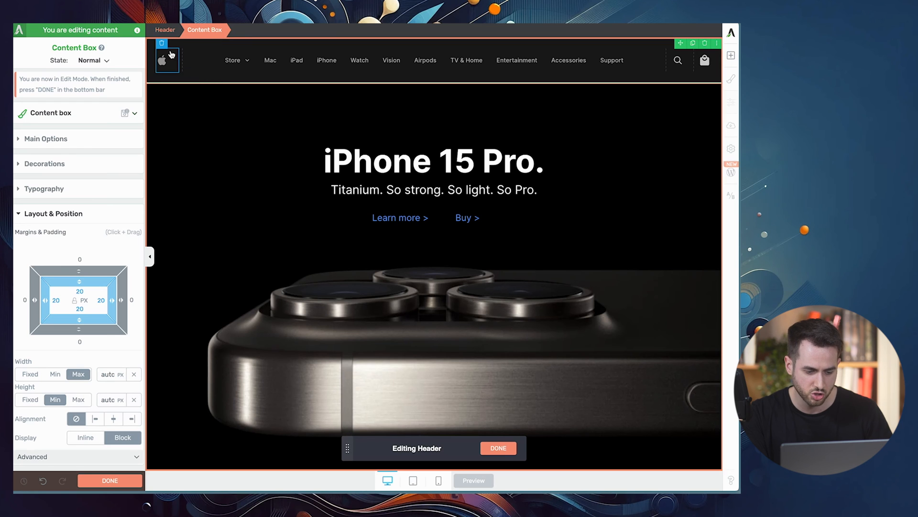
Set the top and bottom padding of the header's content box to 12 px
{"action": "left_click", "coordinate": [80, 291]}
{"action": "type", "text": "12"}
{"action": "key", "text": "Tab"}
{"action": "key", "text": "Tab"}
{"action": "type", "text": "12"}
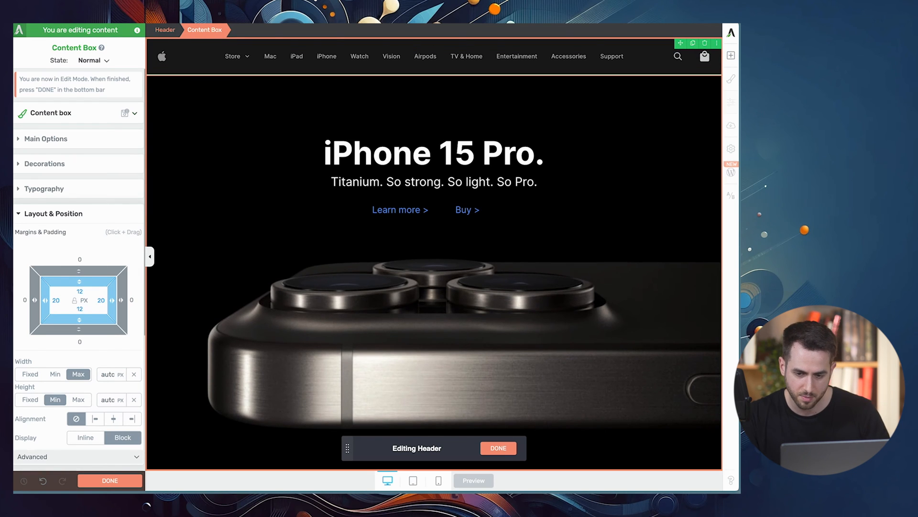
Set the size of the header's shopping bag icon to 20 px
{"action": "left_click", "coordinate": [705, 60]}
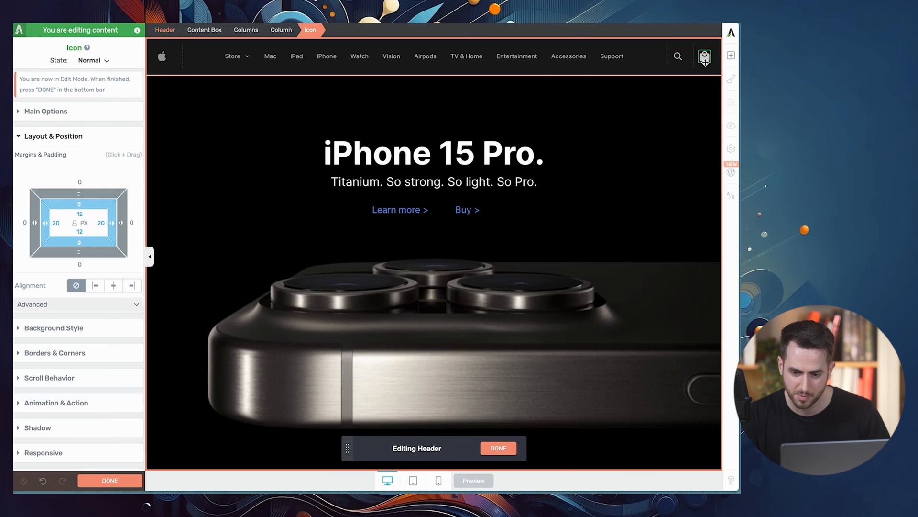
{"action": "left_click", "coordinate": [46, 111]}
{"action": "double_click", "coordinate": [126, 245]}
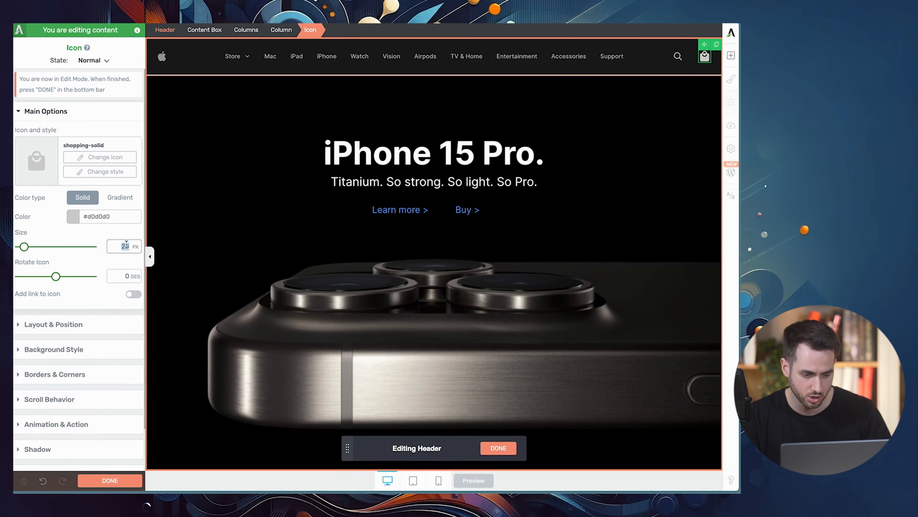
{"action": "type", "text": "20"}
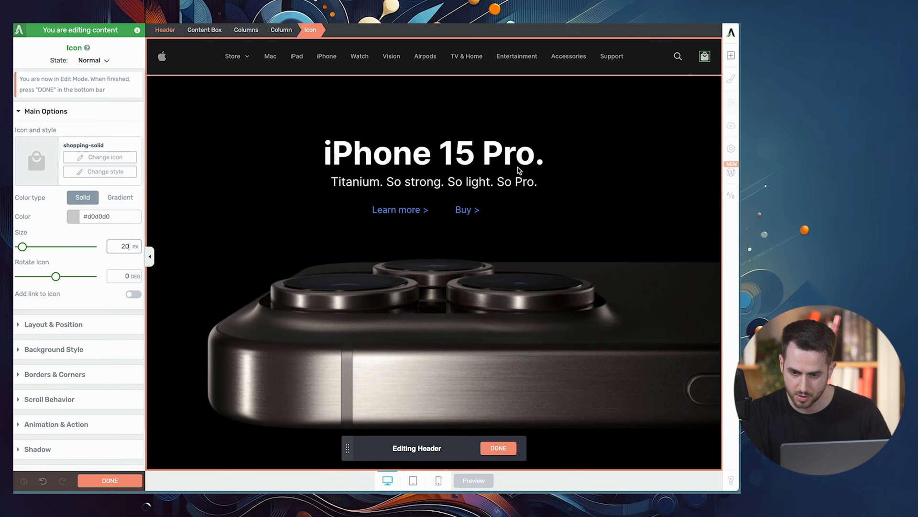
Finish editing the header and save the iPhone 15 Pro page
{"action": "left_click", "coordinate": [676, 57]}
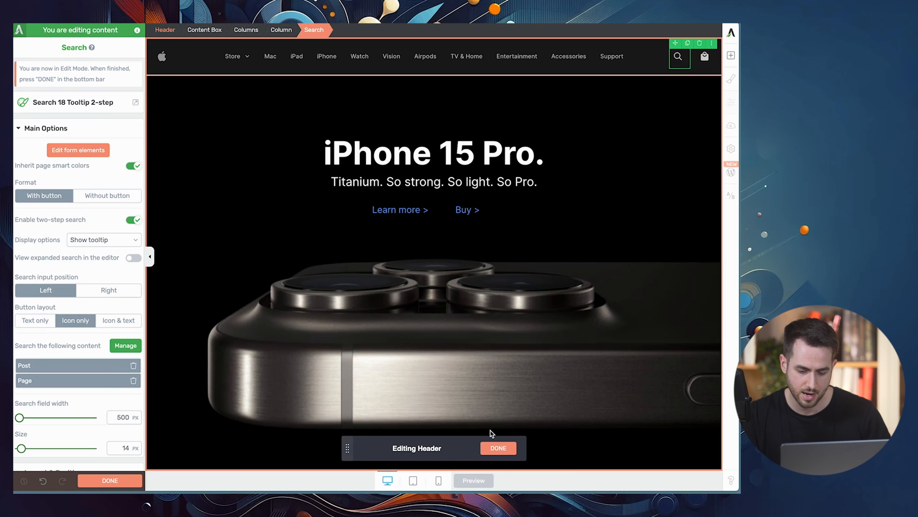
{"action": "left_click", "coordinate": [498, 448]}
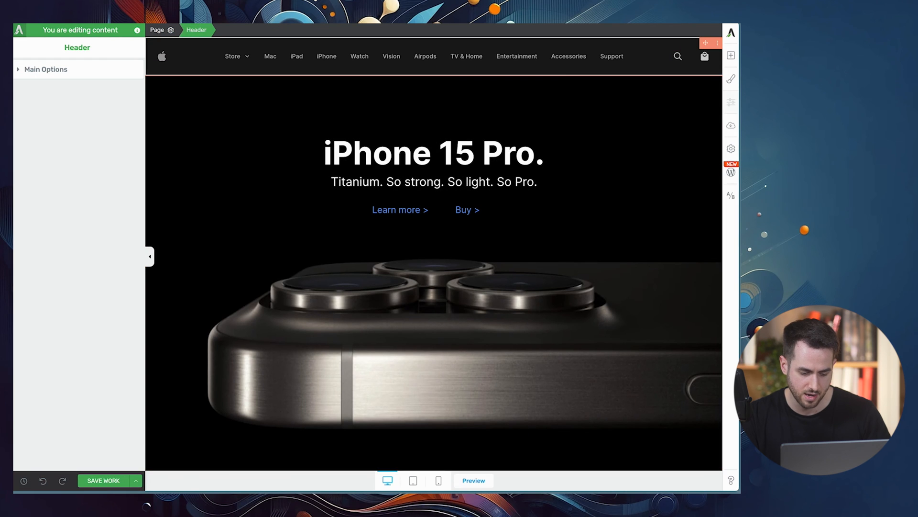
{"action": "left_click", "coordinate": [104, 481]}
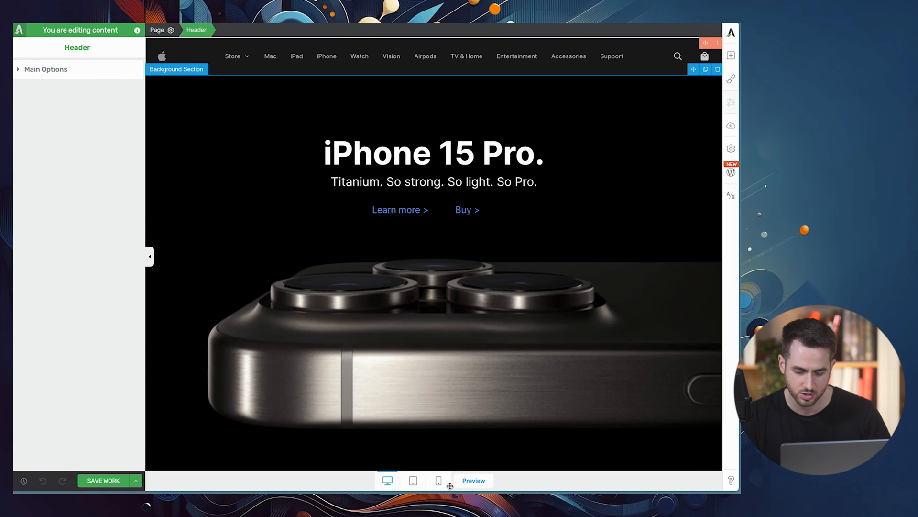
Preview the saved page and examine how the sticky header looks over the dark and light sections down to the footer
{"action": "left_click", "coordinate": [473, 480]}
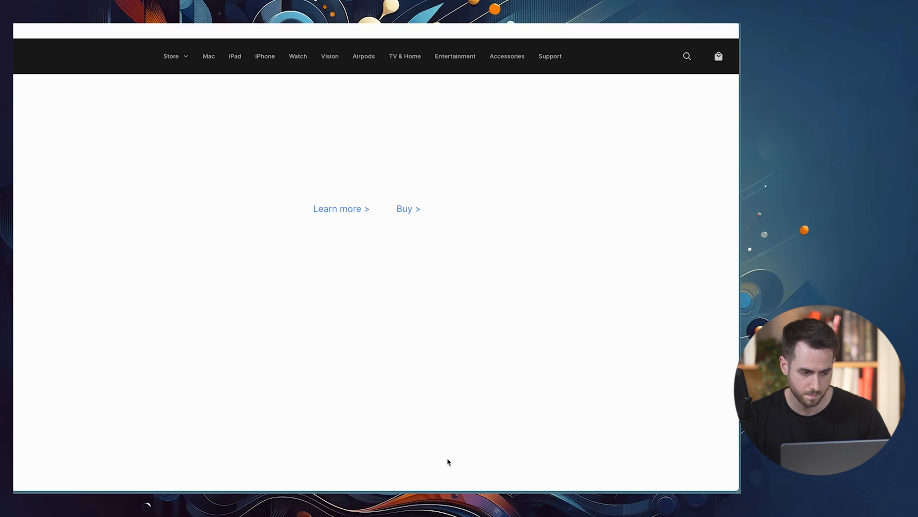
{"action": "scroll", "coordinate": [166, 296], "scroll_direction": "down", "scroll_amount": 3}
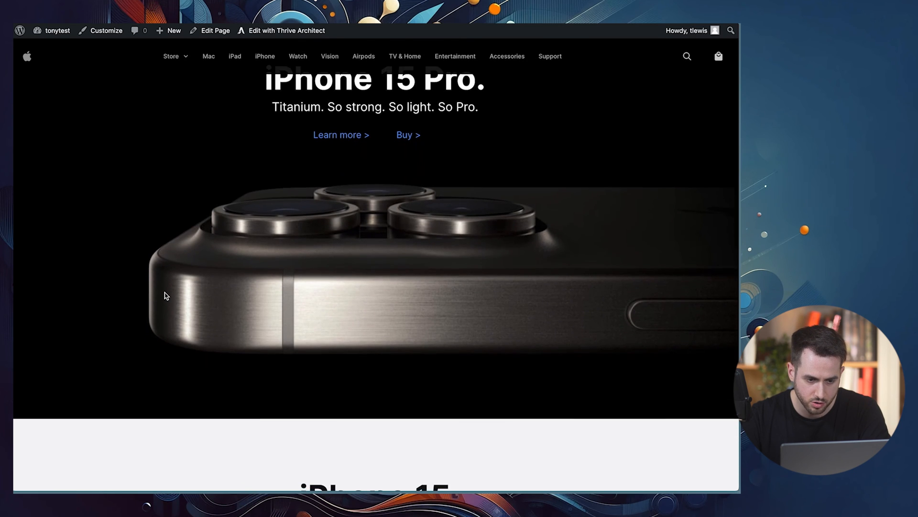
{"action": "scroll", "coordinate": [166, 296], "scroll_direction": "up", "scroll_amount": 2}
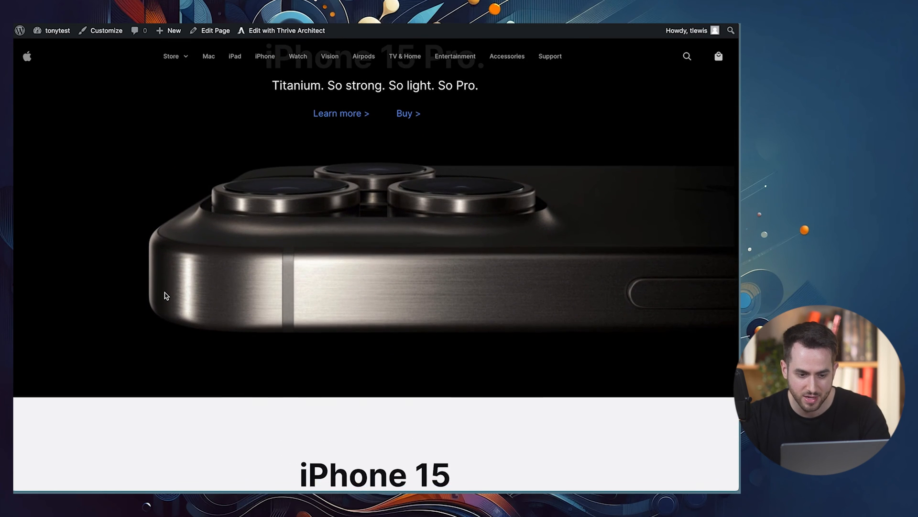
{"action": "scroll", "coordinate": [166, 296], "scroll_direction": "down", "scroll_amount": 3}
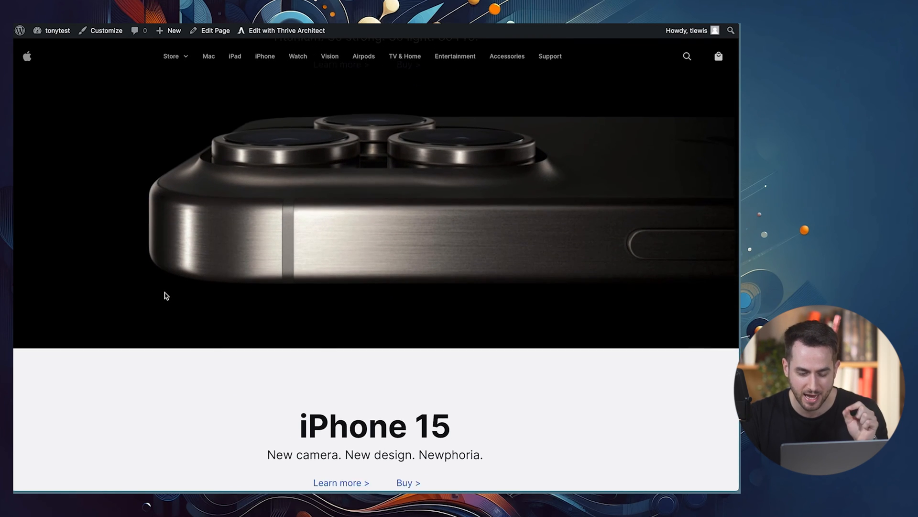
{"action": "scroll", "coordinate": [165, 296], "scroll_direction": "down", "scroll_amount": 2}
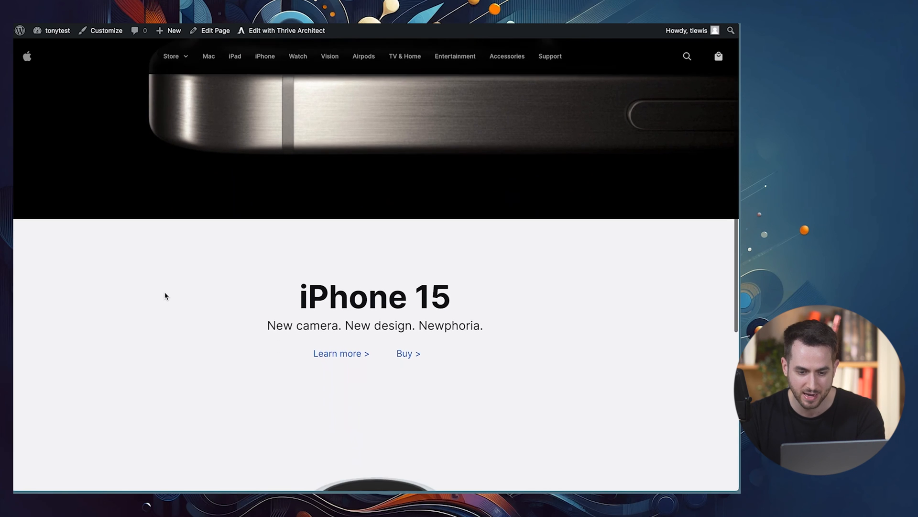
{"action": "scroll", "coordinate": [166, 296], "scroll_direction": "down", "scroll_amount": 4}
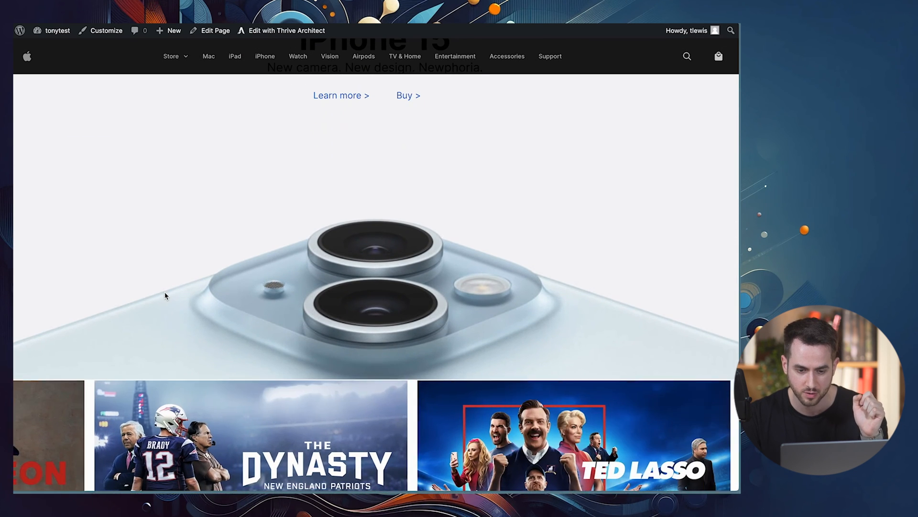
{"action": "scroll", "coordinate": [166, 296], "scroll_direction": "down", "scroll_amount": 2}
{"action": "scroll", "coordinate": [166, 296], "scroll_direction": "down", "scroll_amount": 2}
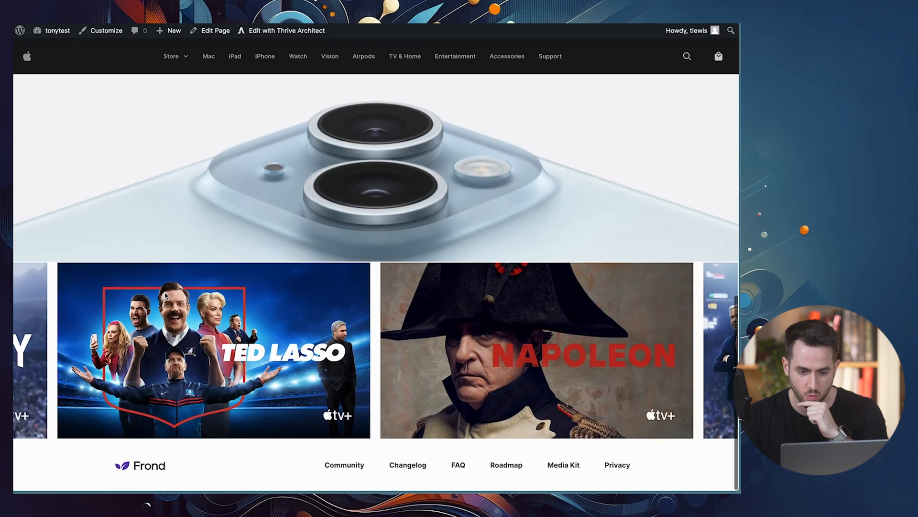
{"action": "scroll", "coordinate": [201, 272], "scroll_direction": "up", "scroll_amount": 6}
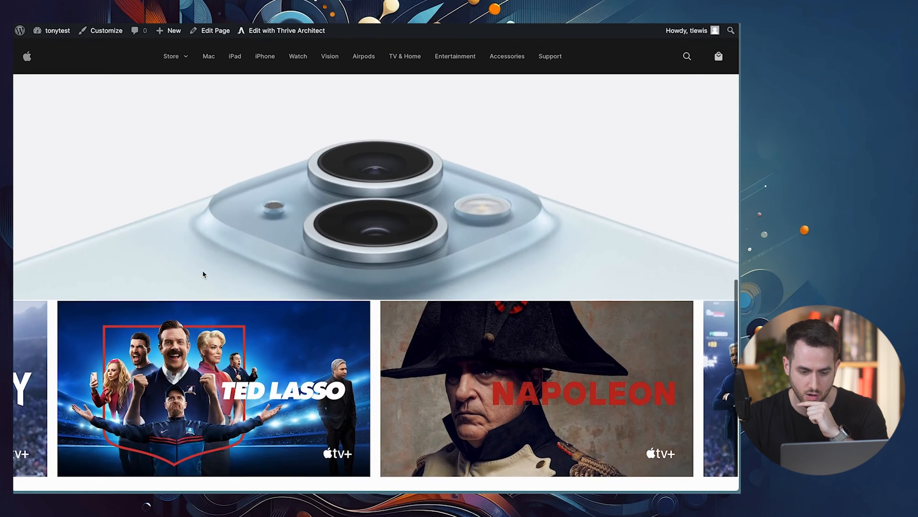
{"action": "scroll", "coordinate": [203, 274], "scroll_direction": "up", "scroll_amount": 8}
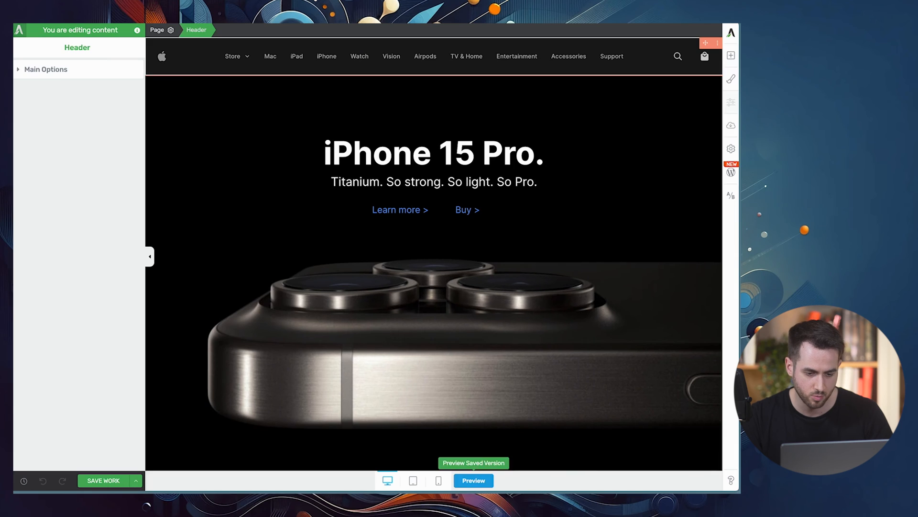
Reopen the header for editing and set the opacity of its #000000 background color to 80
{"action": "left_click", "coordinate": [97, 73]}
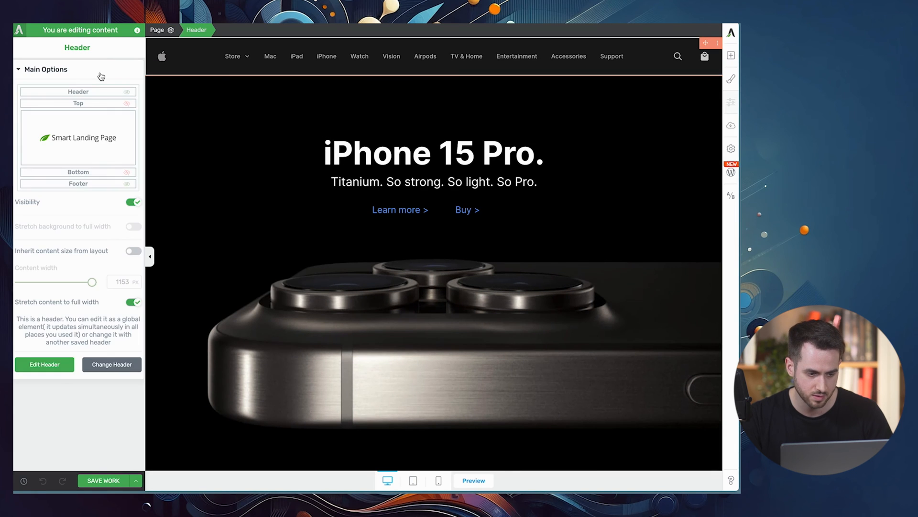
{"action": "left_click", "coordinate": [41, 364]}
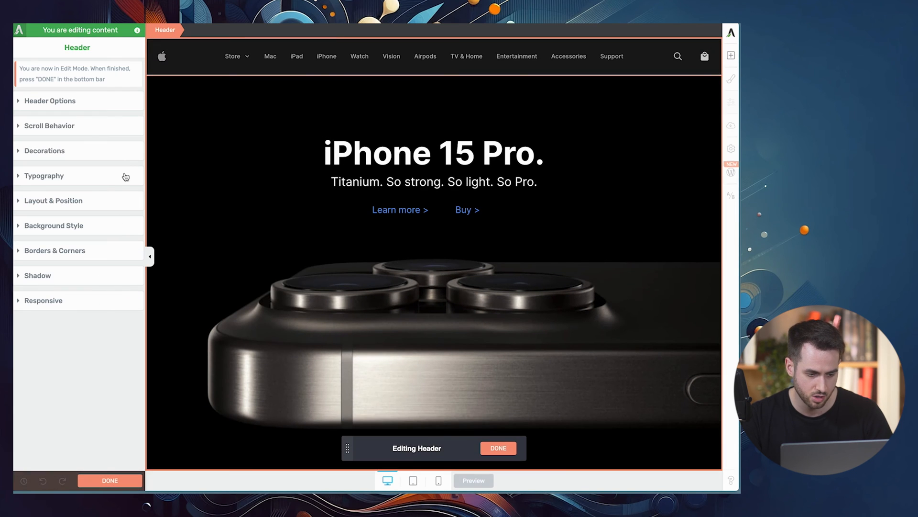
{"action": "left_click", "coordinate": [84, 227]}
{"action": "left_click", "coordinate": [21, 285]}
{"action": "left_click", "coordinate": [127, 367]}
{"action": "type", "text": "80"}
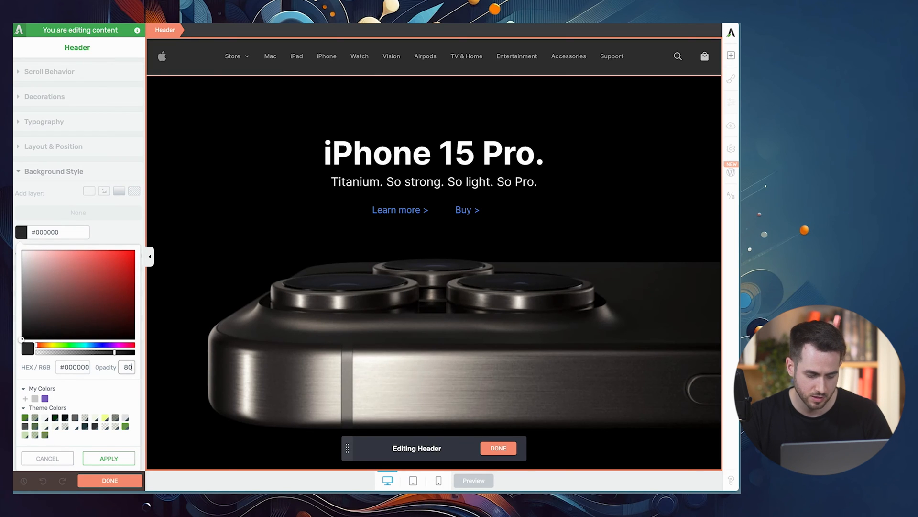
Switch between apple.com and the header being edited to compare how transparent their navigation bars look over the dark section
{"action": "key", "text": "super+Tab"}
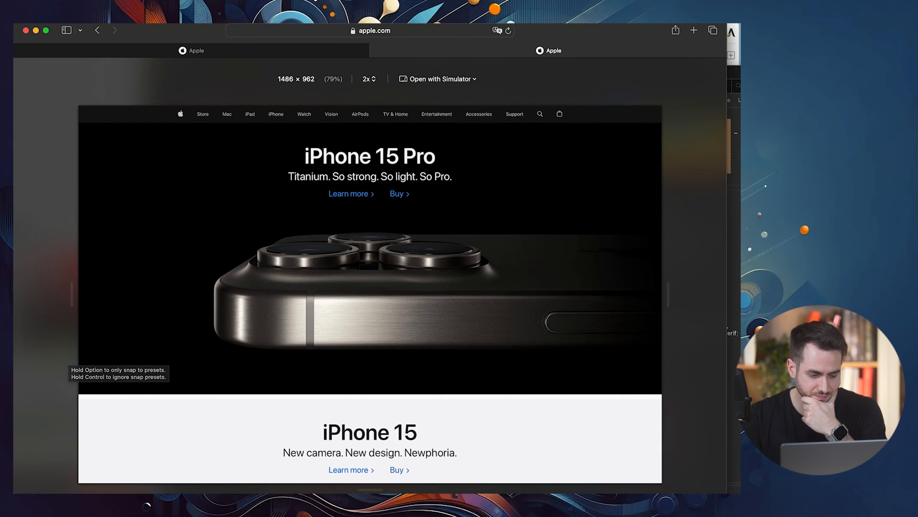
{"action": "key", "text": "super+Tab"}
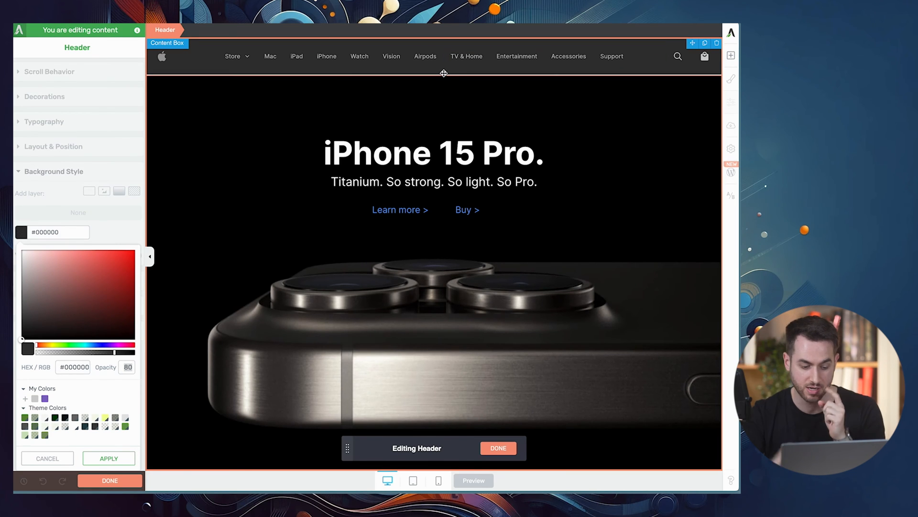
{"action": "key", "text": "super+Tab"}
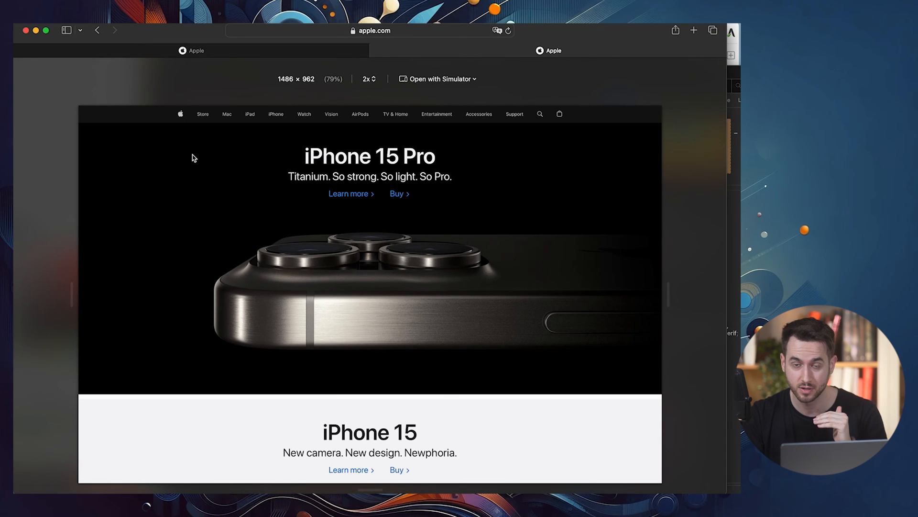
{"action": "scroll", "coordinate": [194, 158], "scroll_direction": "down", "scroll_amount": 2}
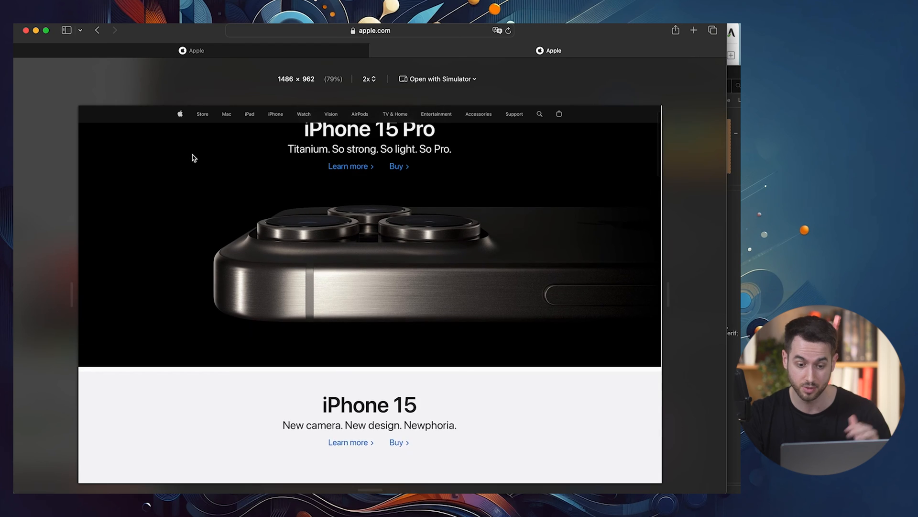
{"action": "scroll", "coordinate": [194, 158], "scroll_direction": "up", "scroll_amount": 2}
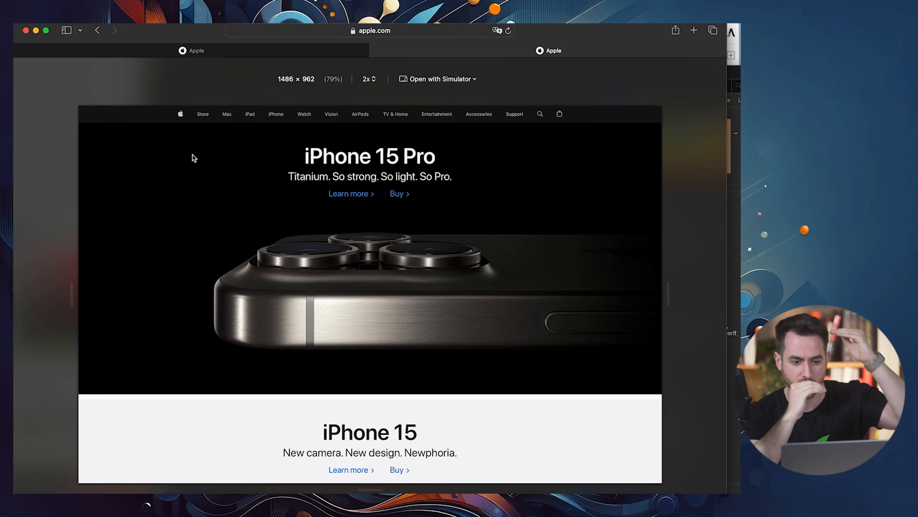
{"action": "key", "text": "super+Tab"}
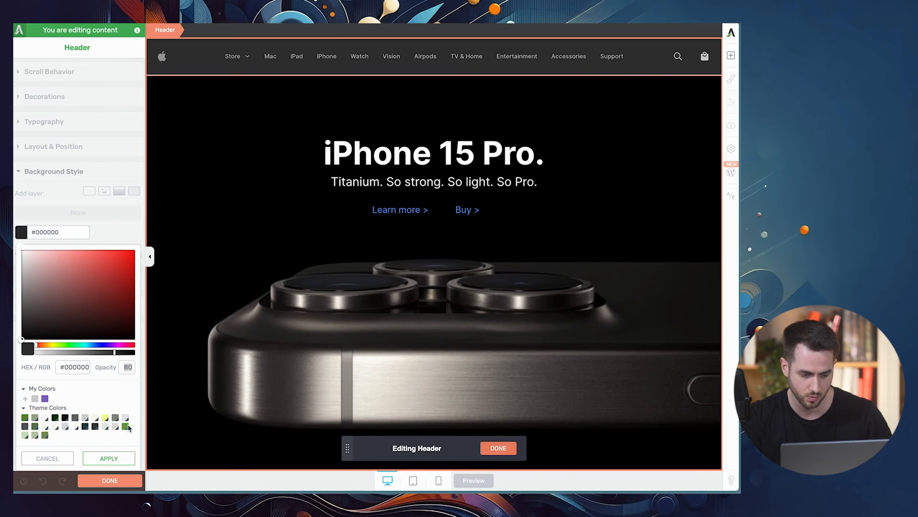
Apply an opacity of 90 to the header's background, set the header position to Over content, and finish editing the header
{"action": "left_click", "coordinate": [133, 368]}
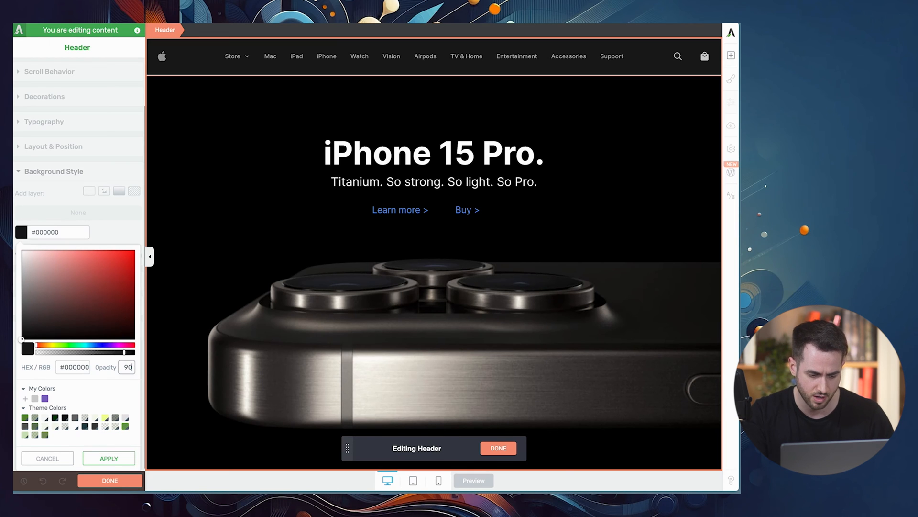
{"action": "left_click", "coordinate": [119, 457]}
{"action": "left_click", "coordinate": [106, 128]}
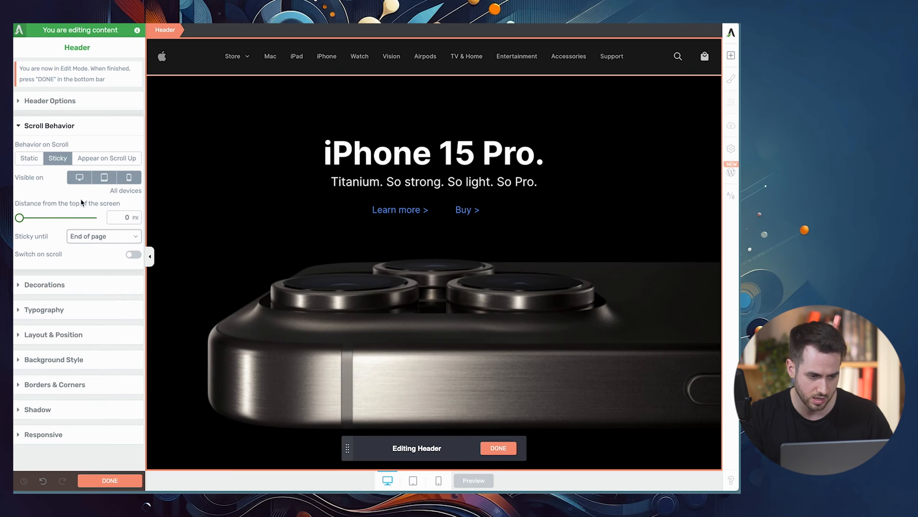
{"action": "left_click", "coordinate": [61, 101]}
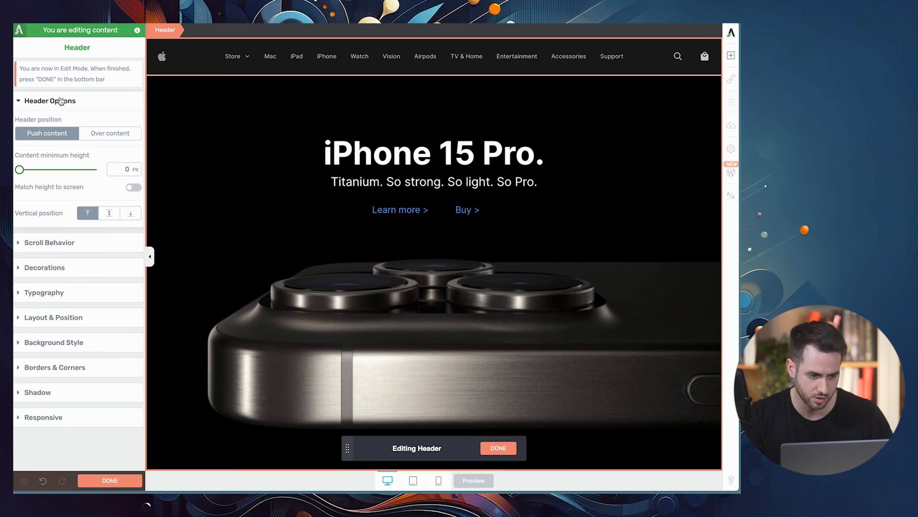
{"action": "left_click", "coordinate": [108, 136]}
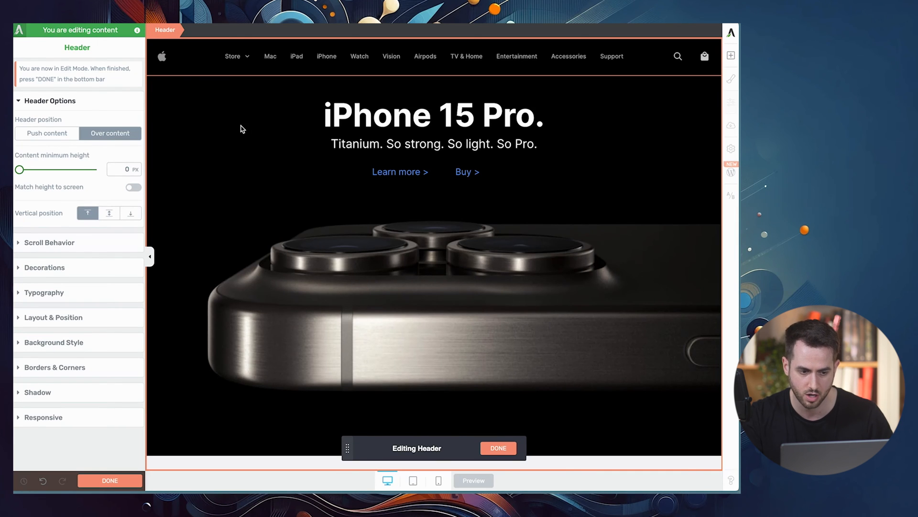
{"action": "left_click", "coordinate": [498, 448]}
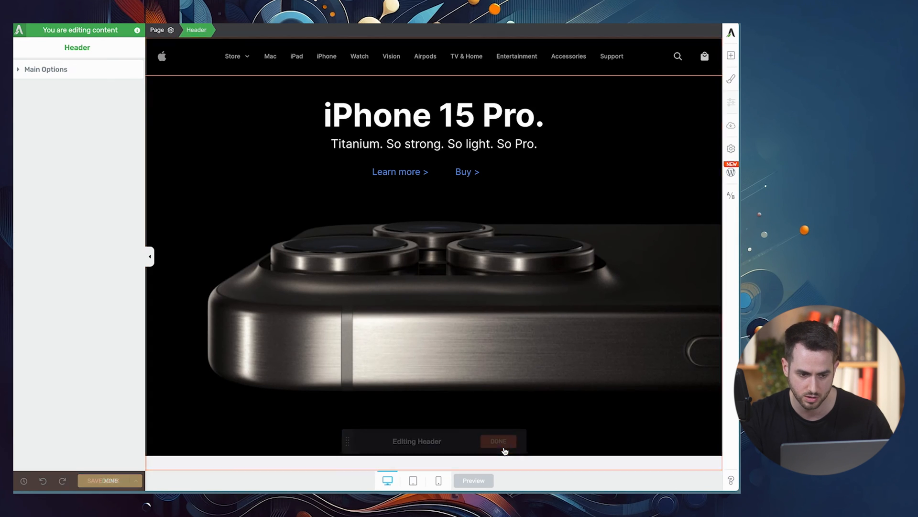
Edit the header again to apply an opacity of 80 to its black background, and finish editing with the changes saved
{"action": "left_click", "coordinate": [361, 310]}
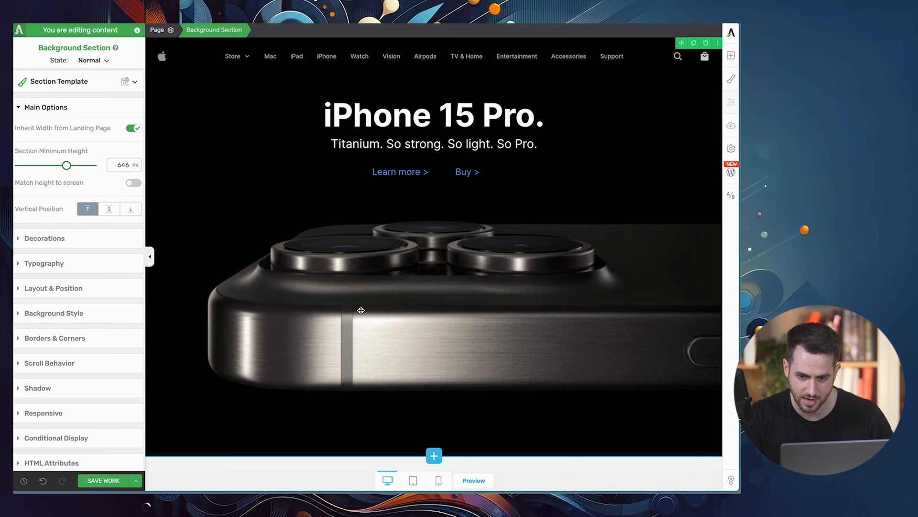
{"action": "left_click", "coordinate": [204, 72]}
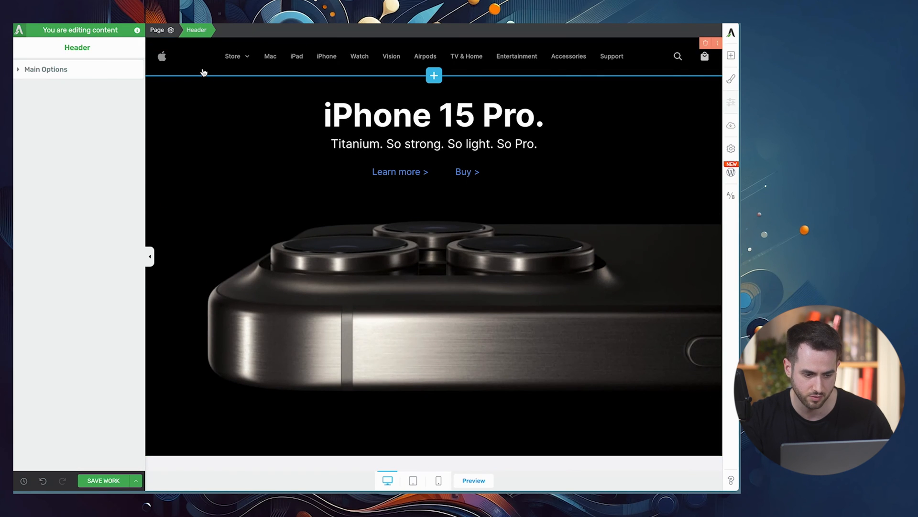
{"action": "left_click", "coordinate": [79, 71]}
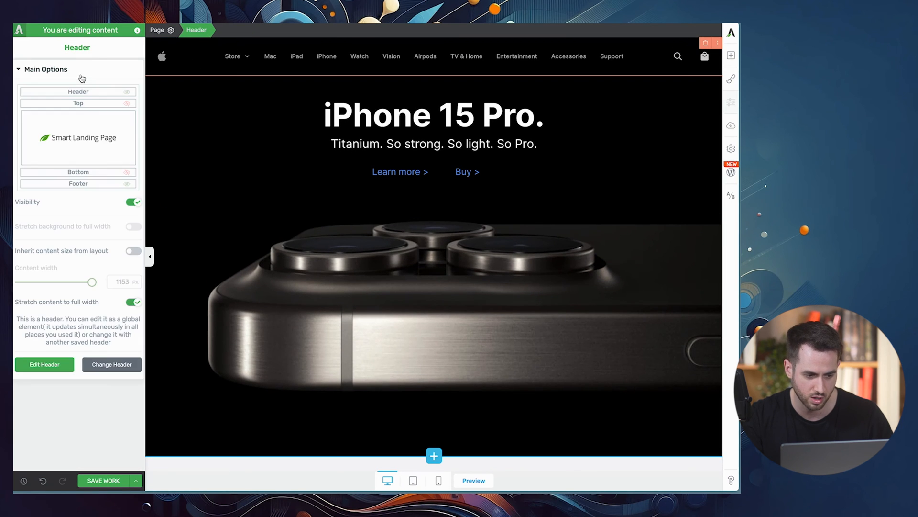
{"action": "left_click", "coordinate": [43, 364]}
{"action": "left_click", "coordinate": [105, 226]}
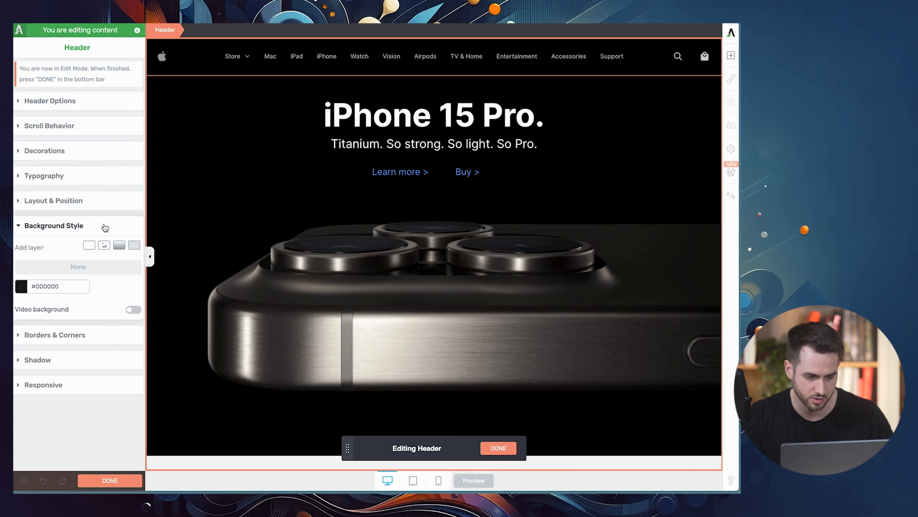
{"action": "left_click", "coordinate": [24, 293]}
{"action": "double_click", "coordinate": [128, 367]}
{"action": "type", "text": "80"}
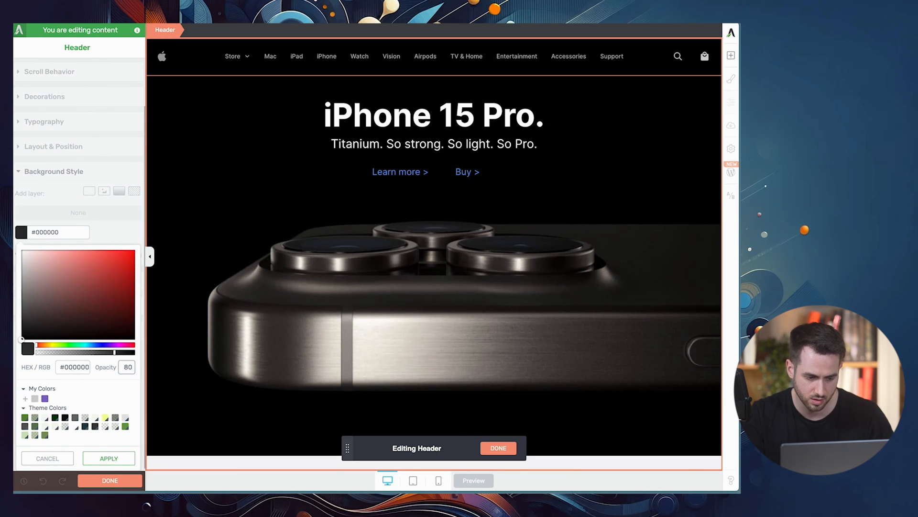
{"action": "type", "text": "60"}
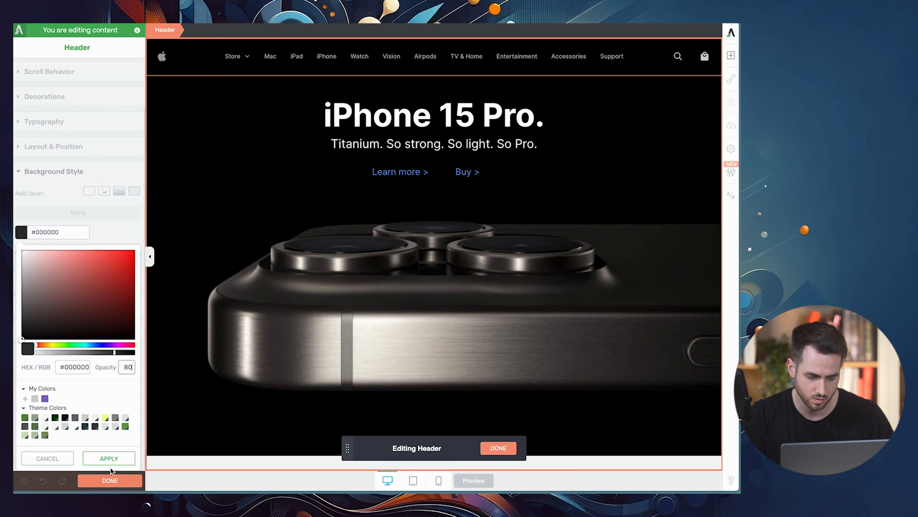
{"action": "left_click", "coordinate": [110, 458]}
{"action": "left_click", "coordinate": [110, 480]}
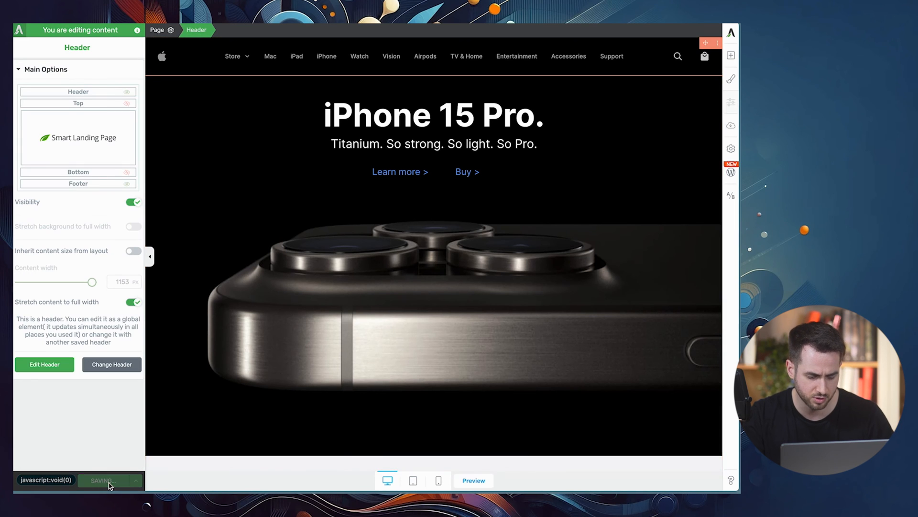
Reload the saved page in the browser and examine the transparent sticky header over the dark and light sections down to the footer
{"action": "key", "text": "super+Tab"}
{"action": "key", "text": "super+r"}
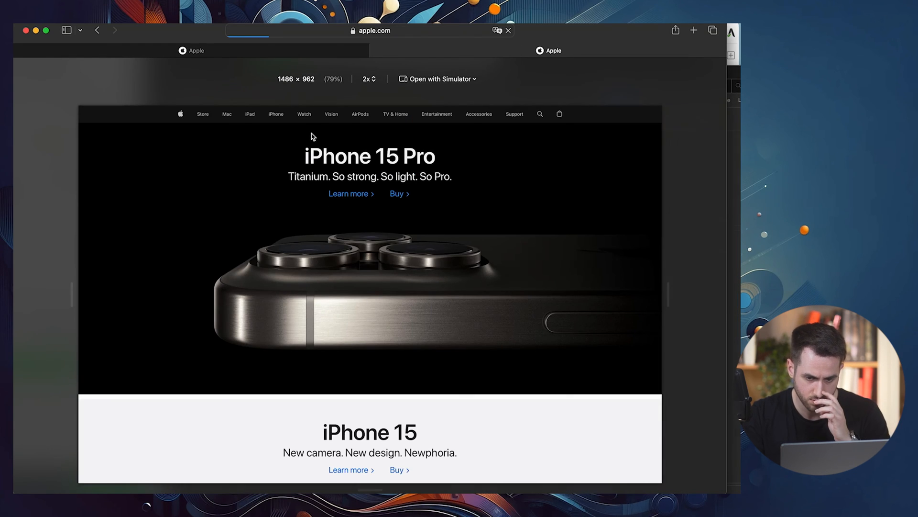
{"action": "key", "text": "super+Tab"}
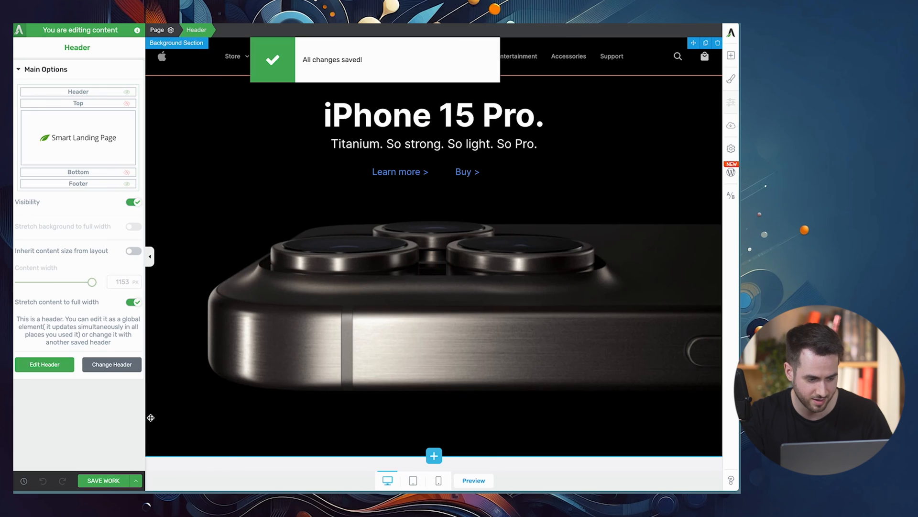
{"action": "key", "text": "ctrl+Tab"}
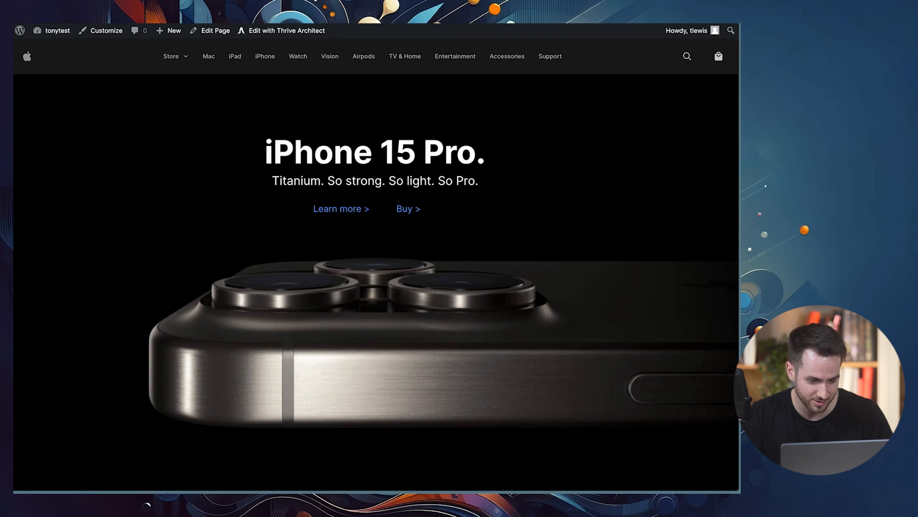
{"action": "scroll", "coordinate": [202, 263], "scroll_direction": "down", "scroll_amount": 2}
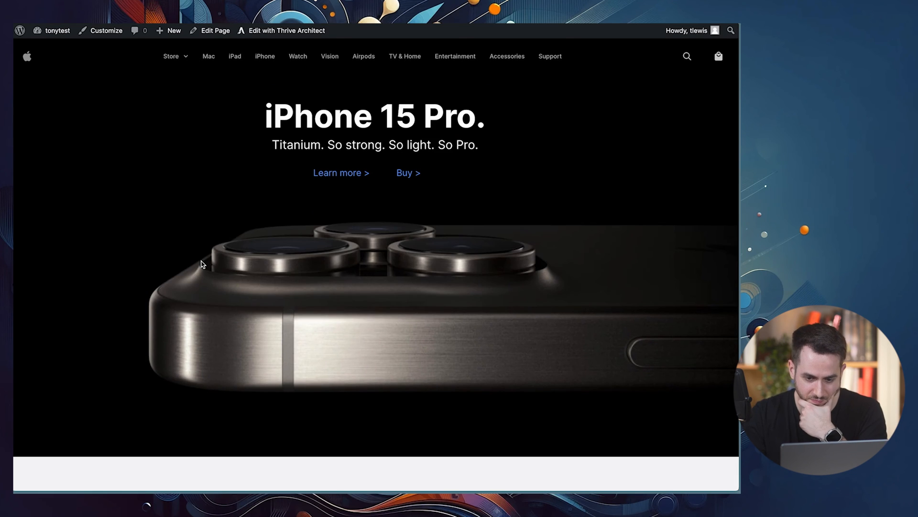
{"action": "scroll", "coordinate": [201, 268], "scroll_direction": "down", "scroll_amount": 4}
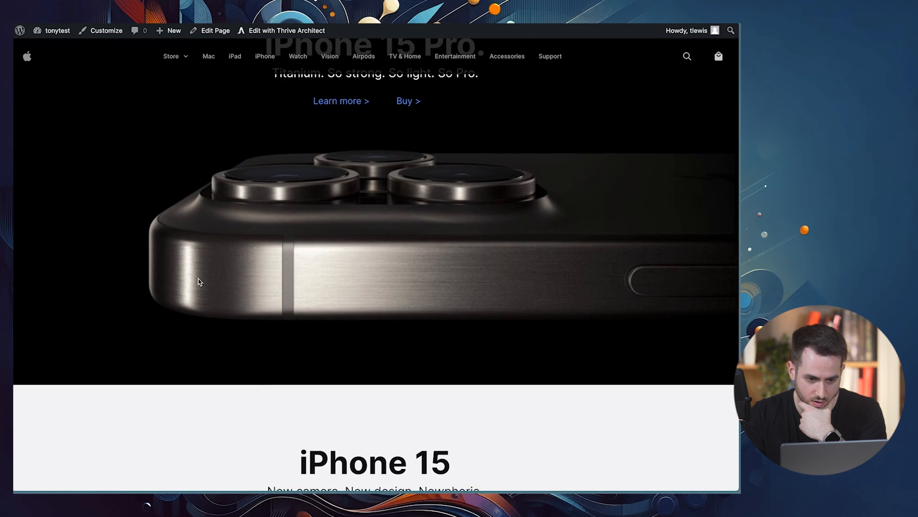
{"action": "scroll", "coordinate": [199, 282], "scroll_direction": "down", "scroll_amount": 10}
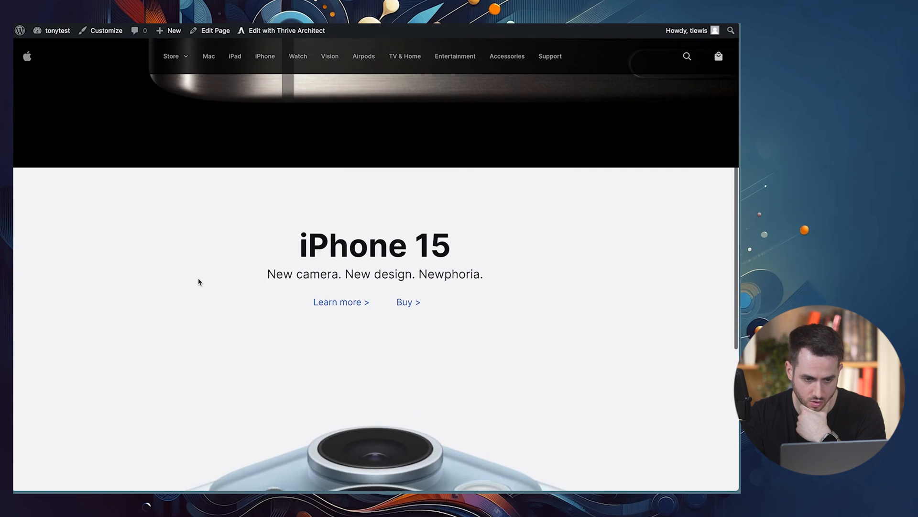
{"action": "scroll", "coordinate": [200, 282], "scroll_direction": "down", "scroll_amount": 10}
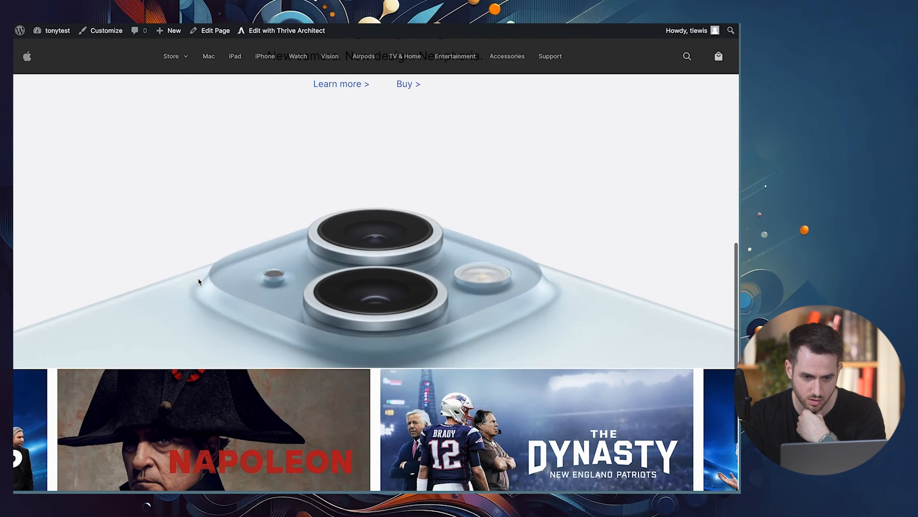
{"action": "scroll", "coordinate": [199, 282], "scroll_direction": "down", "scroll_amount": 5}
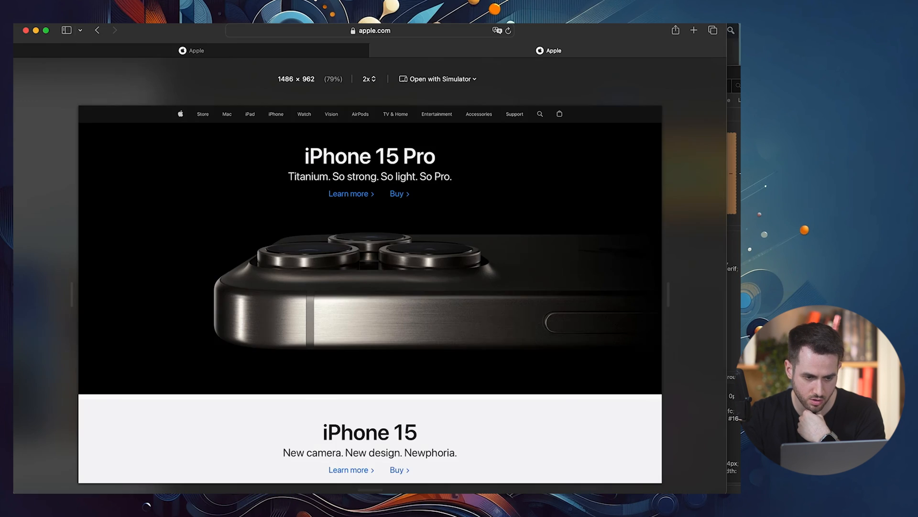
Switch to apple.com and examine how its navigation bar looks over the light iPhone 15 and headset sections for comparison
{"action": "scroll", "coordinate": [268, 337], "scroll_direction": "down", "scroll_amount": 10}
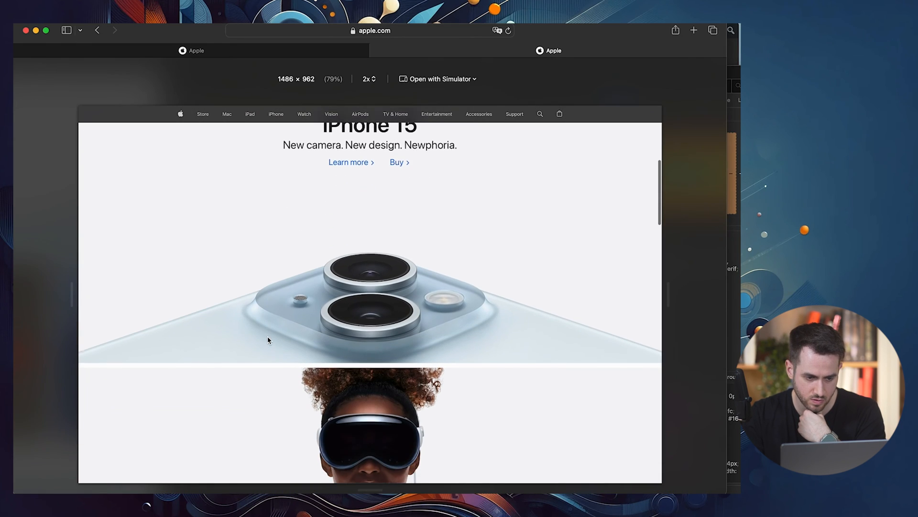
{"action": "scroll", "coordinate": [268, 339], "scroll_direction": "down", "scroll_amount": 2}
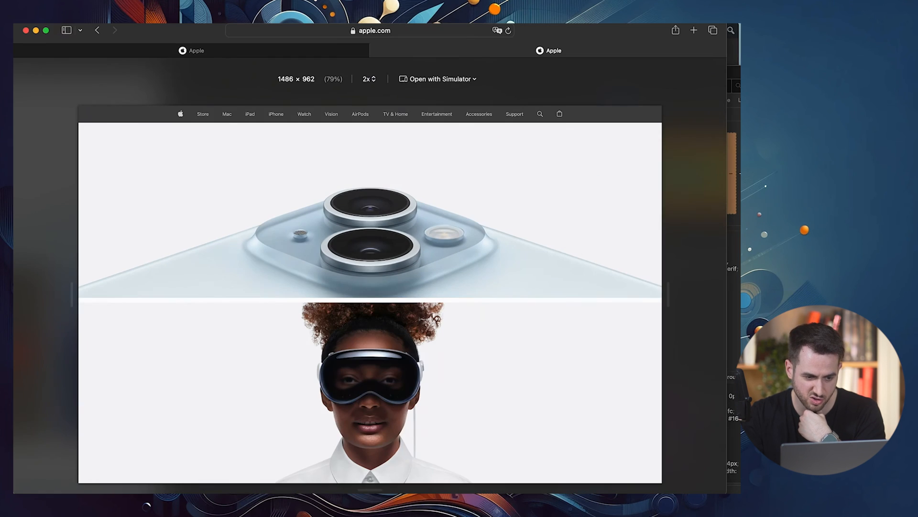
{"action": "scroll", "coordinate": [268, 305], "scroll_direction": "down", "scroll_amount": 1}
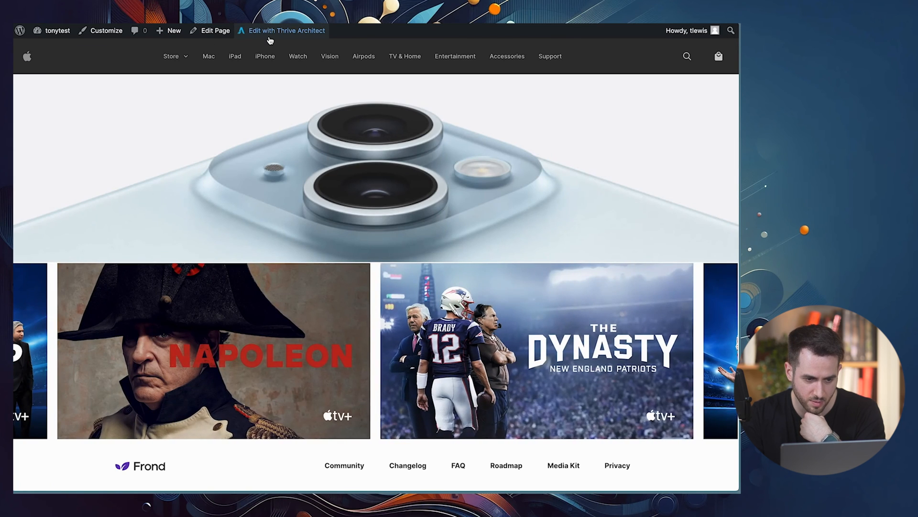
Return to the Thrive Architect editor, reopen the header for editing and apply an opacity of 60 to its black background
{"action": "left_click", "coordinate": [269, 37]}
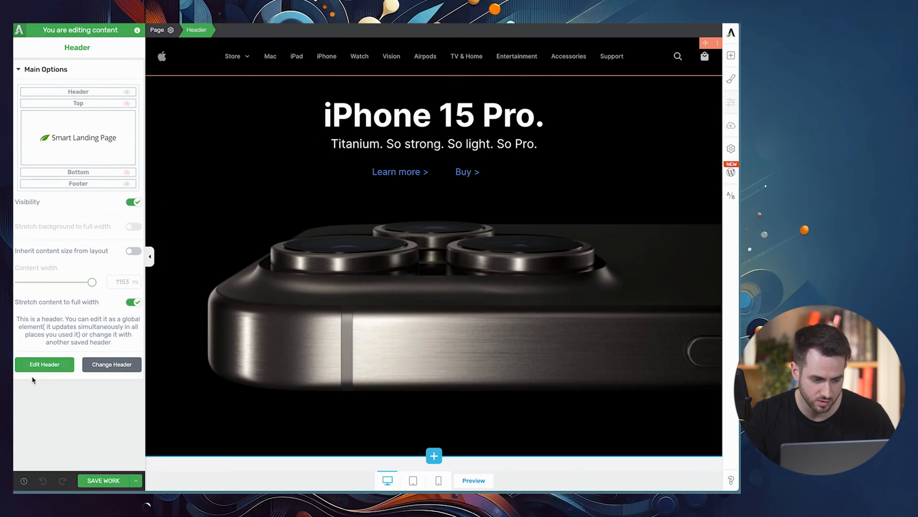
{"action": "left_click", "coordinate": [44, 364]}
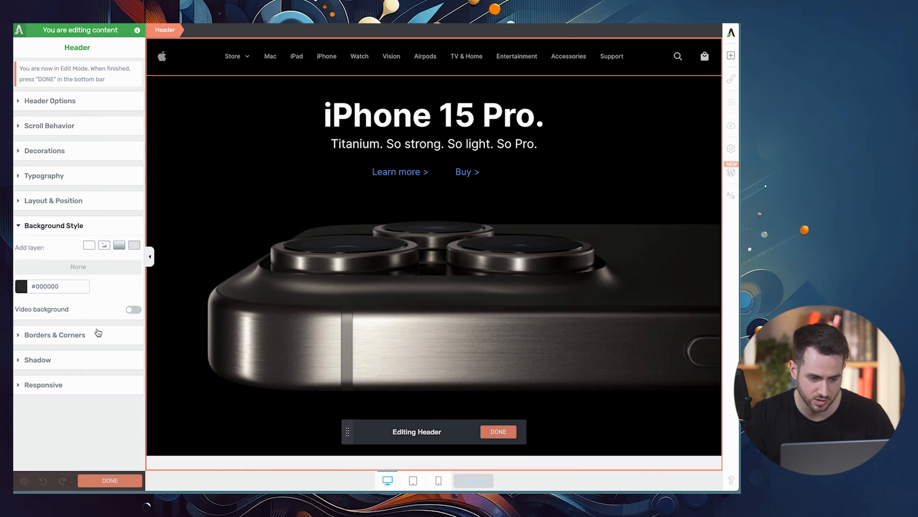
{"action": "left_click", "coordinate": [199, 69]}
{"action": "left_click", "coordinate": [172, 32]}
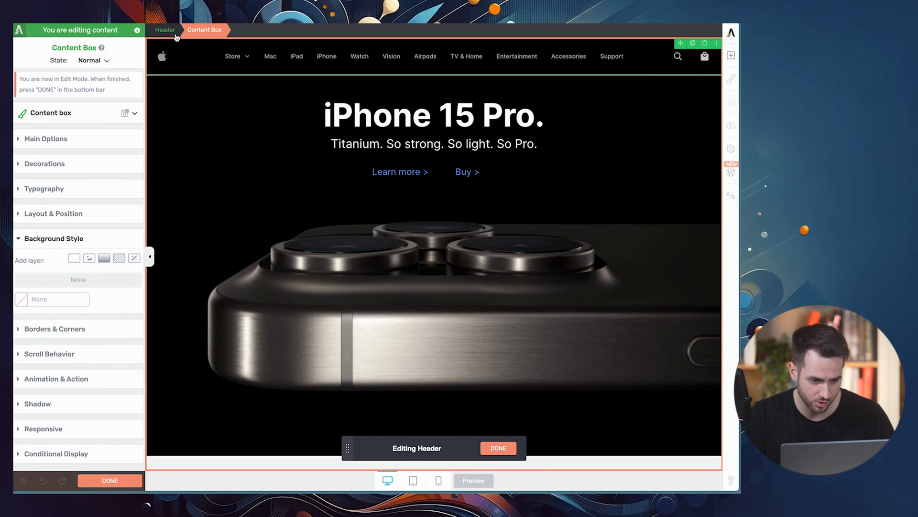
{"action": "left_click", "coordinate": [22, 287]}
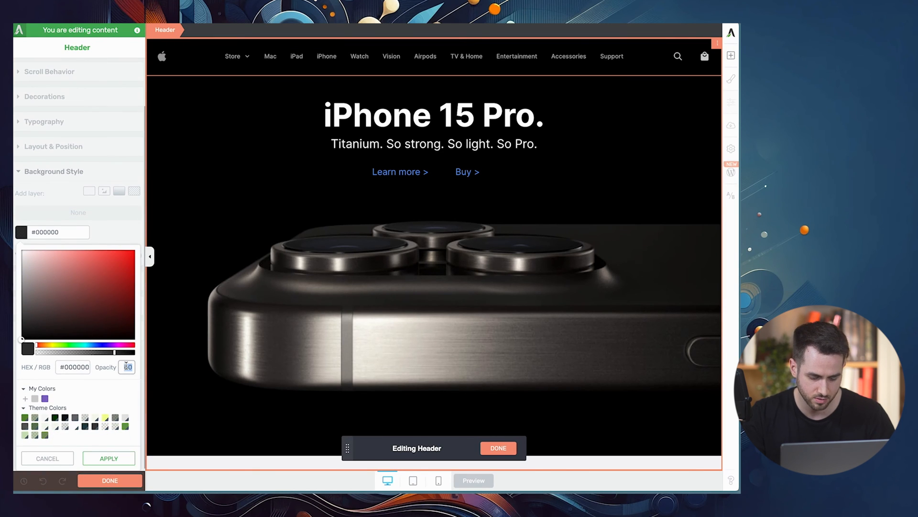
{"action": "type", "text": "60"}
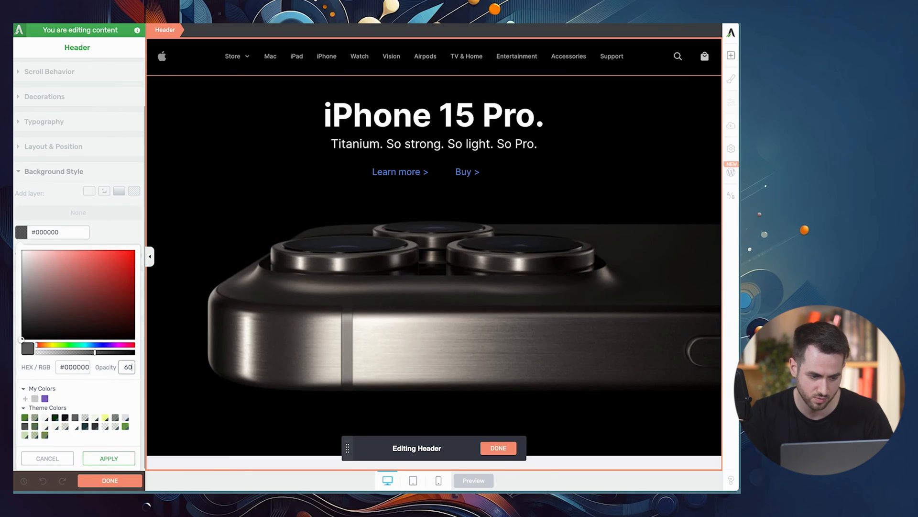
{"action": "left_click", "coordinate": [122, 459]}
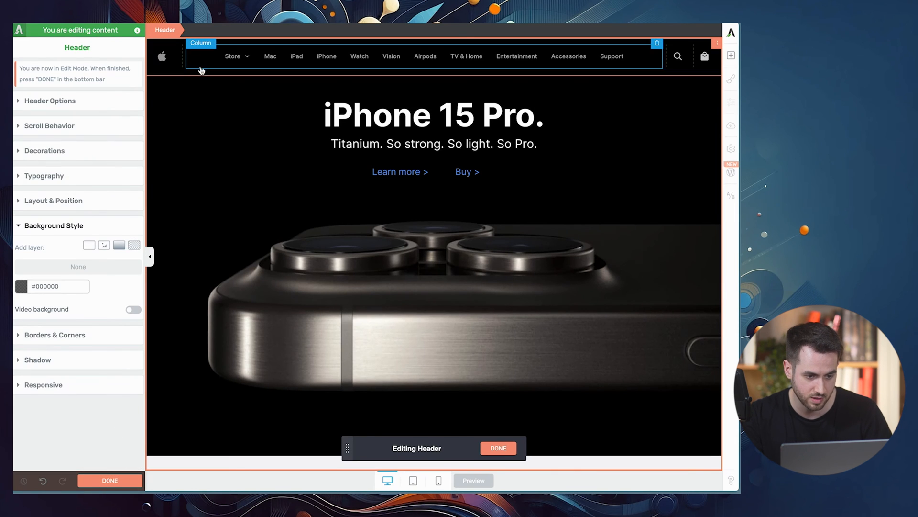
Set the top and bottom padding of the header's content box to 0 px and finish editing the header
{"action": "left_click", "coordinate": [208, 55]}
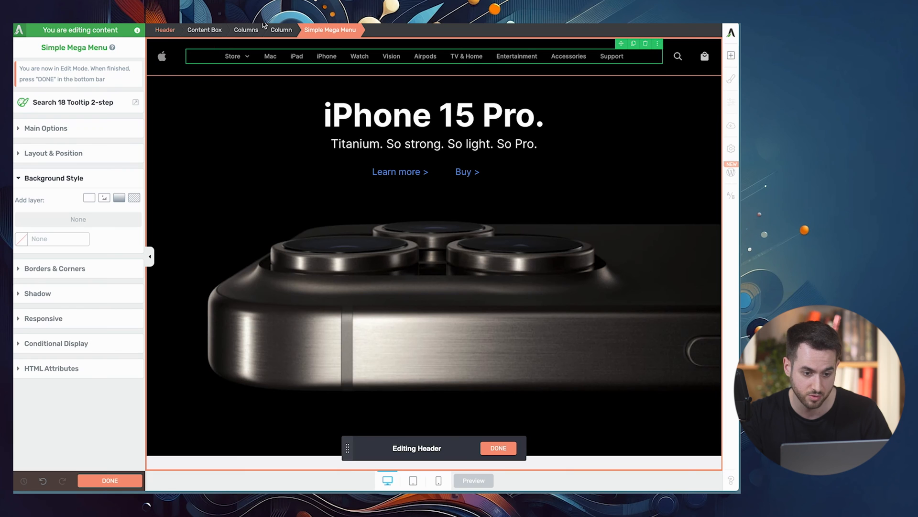
{"action": "left_click", "coordinate": [281, 30]}
{"action": "left_click", "coordinate": [106, 161]}
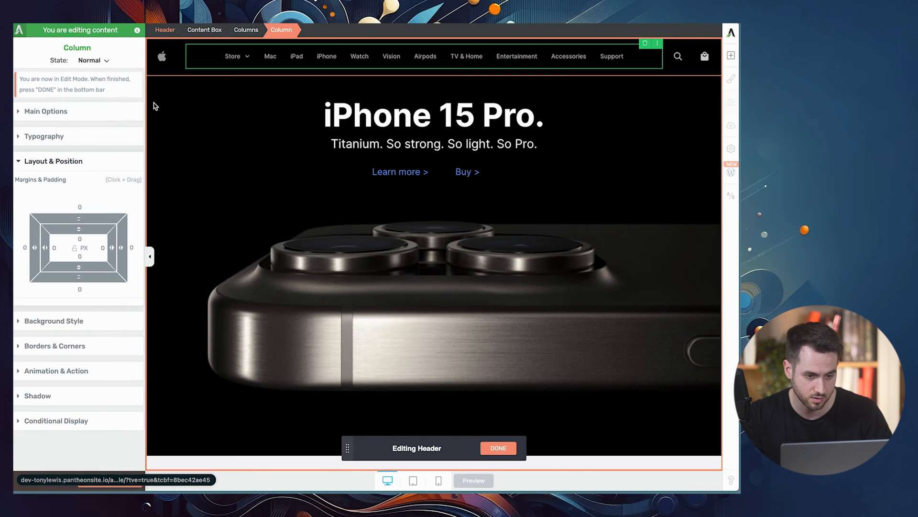
{"action": "left_click", "coordinate": [246, 30]}
{"action": "left_click", "coordinate": [205, 29]}
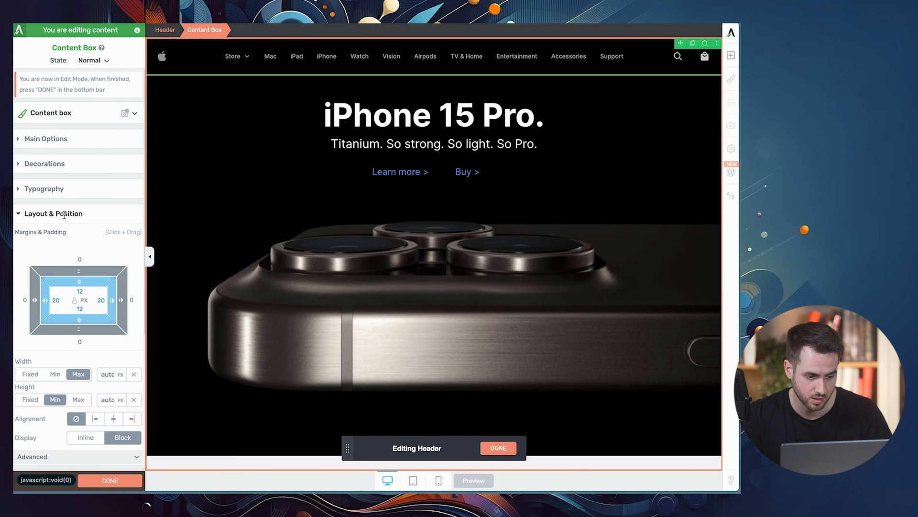
{"action": "type", "text": "0"}
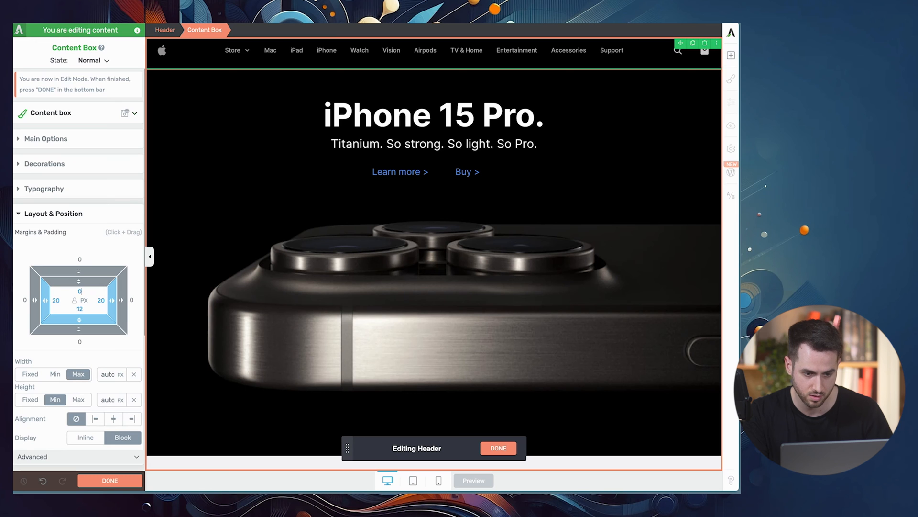
{"action": "key", "text": "Tab"}
{"action": "type", "text": "0"}
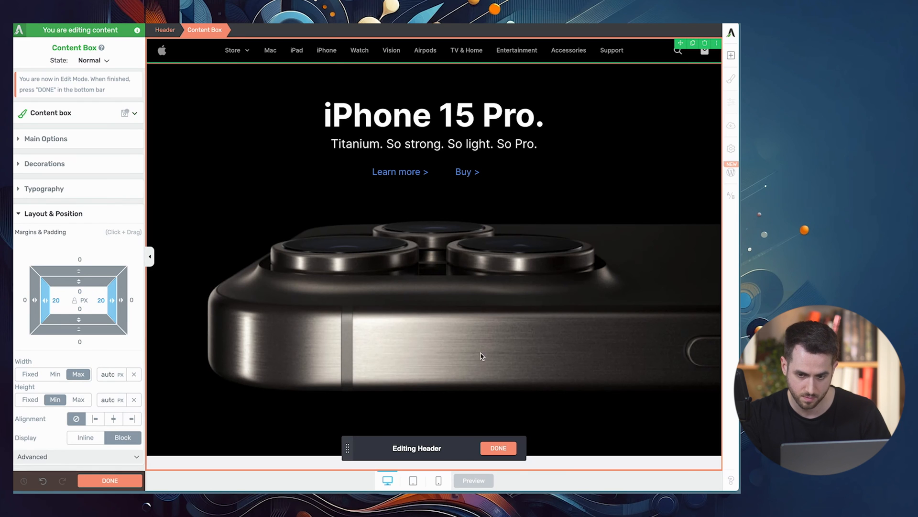
{"action": "left_click", "coordinate": [498, 449]}
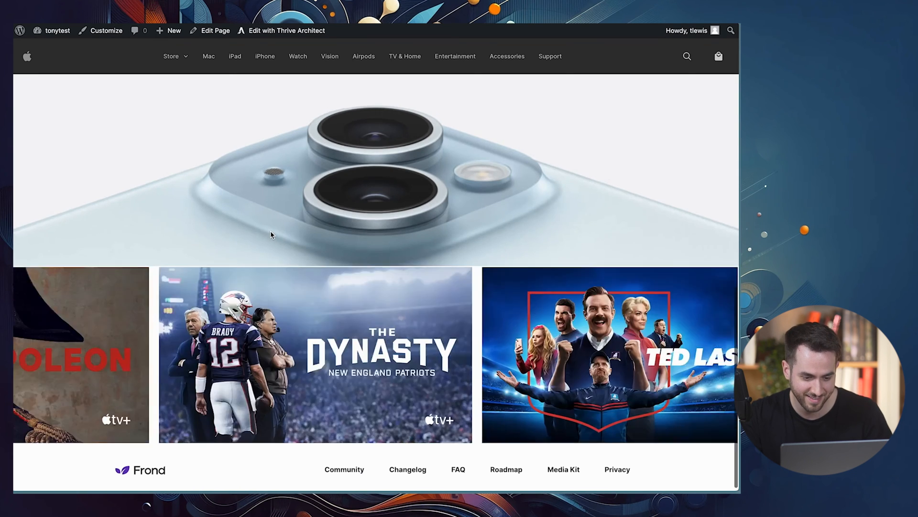
Examine the slimmer, more transparent sticky header on the live page over the dark iPhone 15 Pro section and the lighter sections below
{"action": "scroll", "coordinate": [271, 234], "scroll_direction": "up", "scroll_amount": 10}
{"action": "scroll", "coordinate": [271, 234], "scroll_direction": "down", "scroll_amount": 8}
{"action": "scroll", "coordinate": [271, 235], "scroll_direction": "up", "scroll_amount": 2}
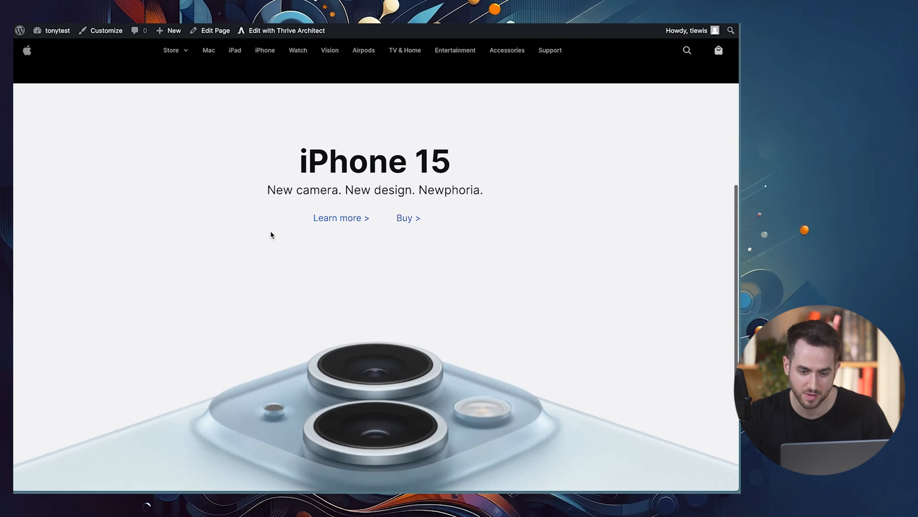
{"action": "scroll", "coordinate": [270, 235], "scroll_direction": "down", "scroll_amount": 5}
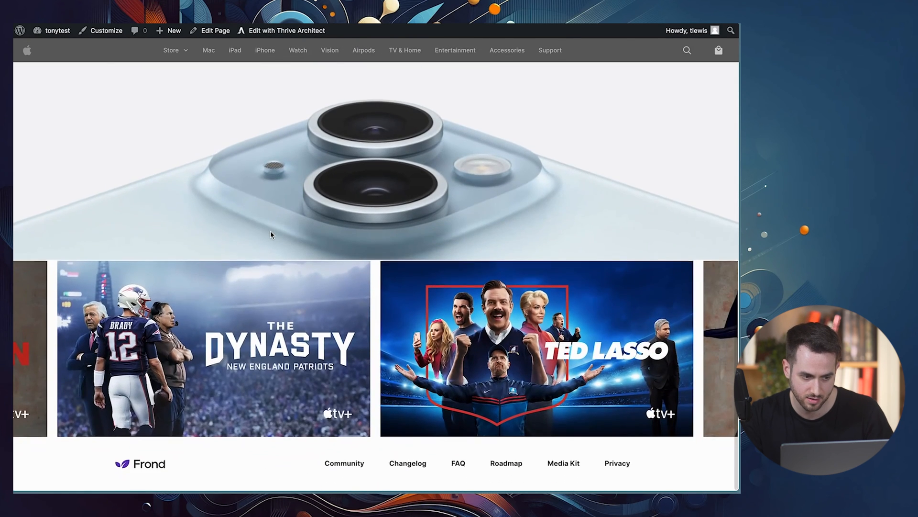
{"action": "scroll", "coordinate": [271, 234], "scroll_direction": "up", "scroll_amount": 5}
{"action": "scroll", "coordinate": [271, 235], "scroll_direction": "up", "scroll_amount": 6}
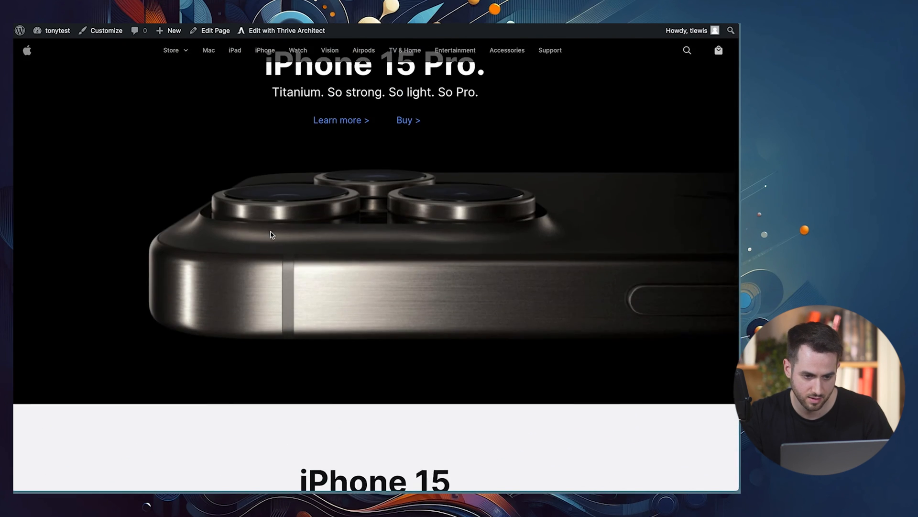
{"action": "scroll", "coordinate": [271, 234], "scroll_direction": "down", "scroll_amount": 7}
{"action": "scroll", "coordinate": [271, 234], "scroll_direction": "down", "scroll_amount": 4}
{"action": "scroll", "coordinate": [271, 232], "scroll_direction": "up", "scroll_amount": 6}
{"action": "scroll", "coordinate": [271, 232], "scroll_direction": "down", "scroll_amount": 7}
Edit the header again and apply an opacity of 60 to the black background of the Store mega menu dropdown
{"action": "mouse_move", "coordinate": [171, 47]}
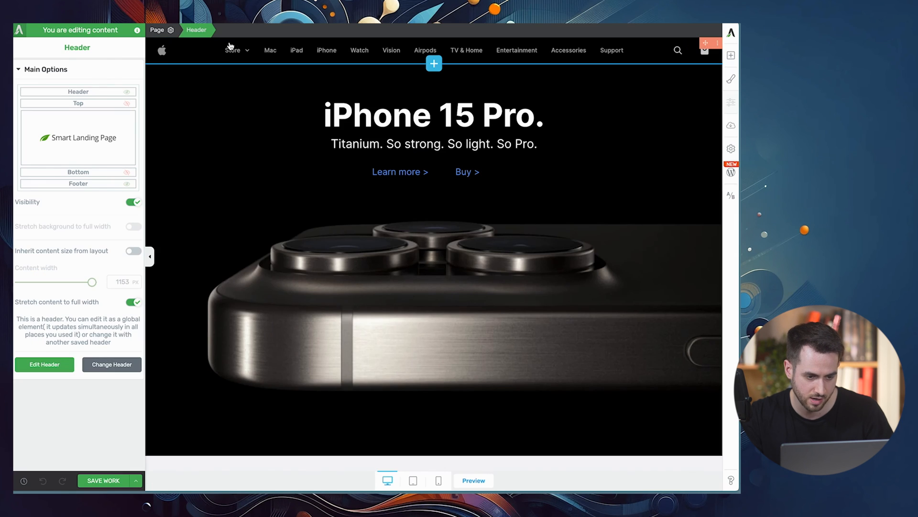
{"action": "left_click", "coordinate": [43, 364]}
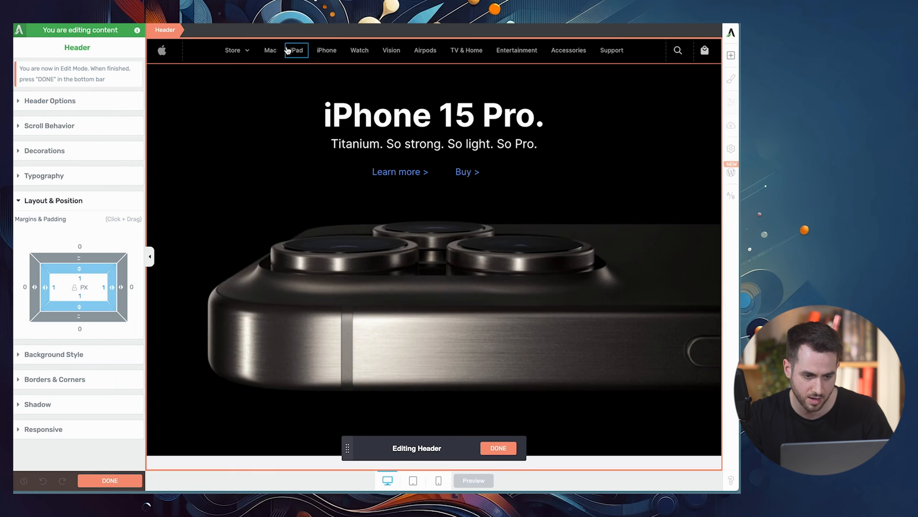
{"action": "left_click", "coordinate": [263, 59]}
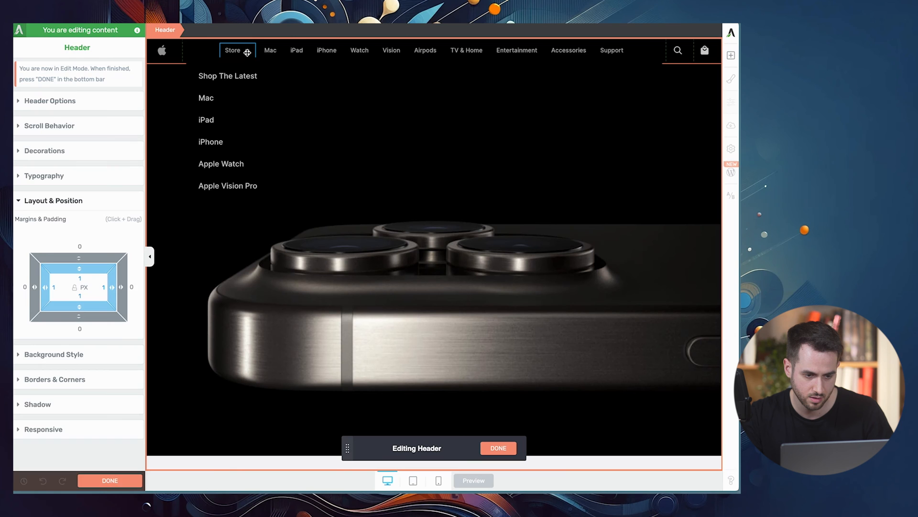
{"action": "left_click", "coordinate": [266, 65]}
{"action": "left_click", "coordinate": [70, 345]}
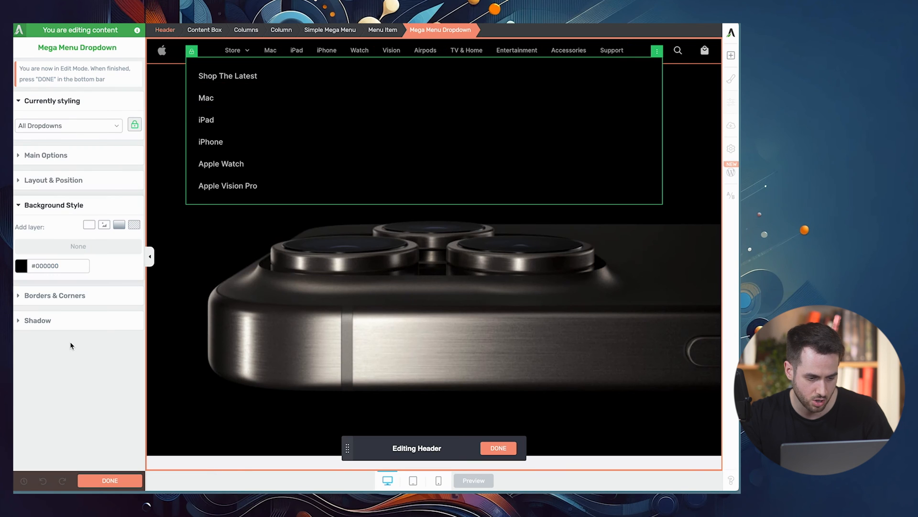
{"action": "left_click", "coordinate": [22, 266]}
{"action": "type", "text": "60"}
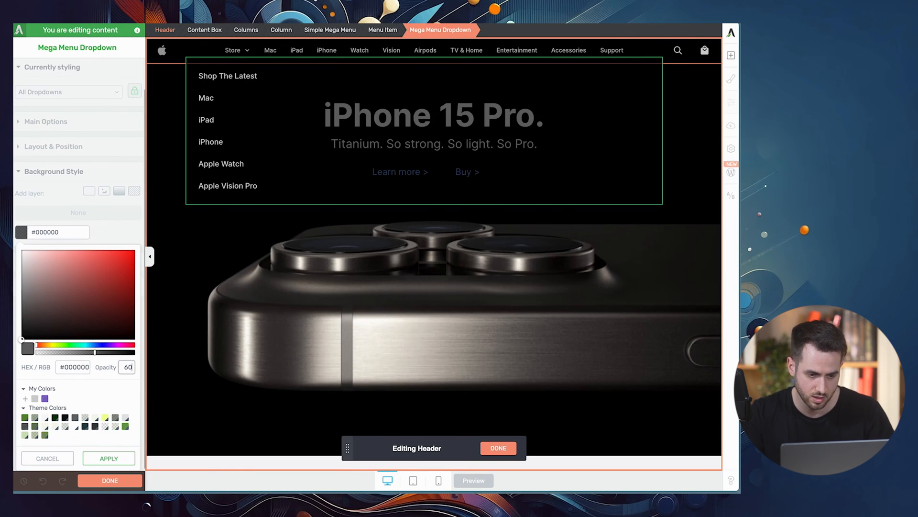
{"action": "left_click", "coordinate": [122, 461]}
Set the mega menu dropdown's max width to 90%, finish editing the header and save the page
{"action": "left_click", "coordinate": [111, 190]}
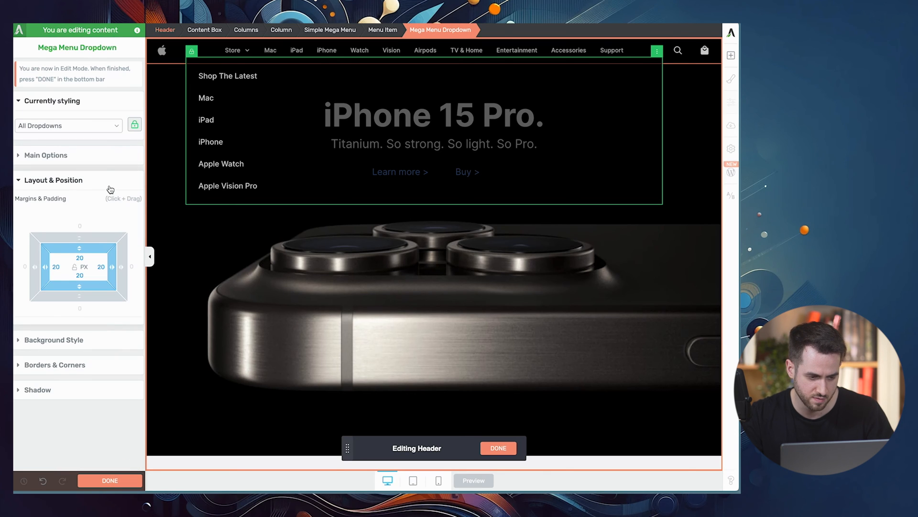
{"action": "left_click", "coordinate": [103, 156]}
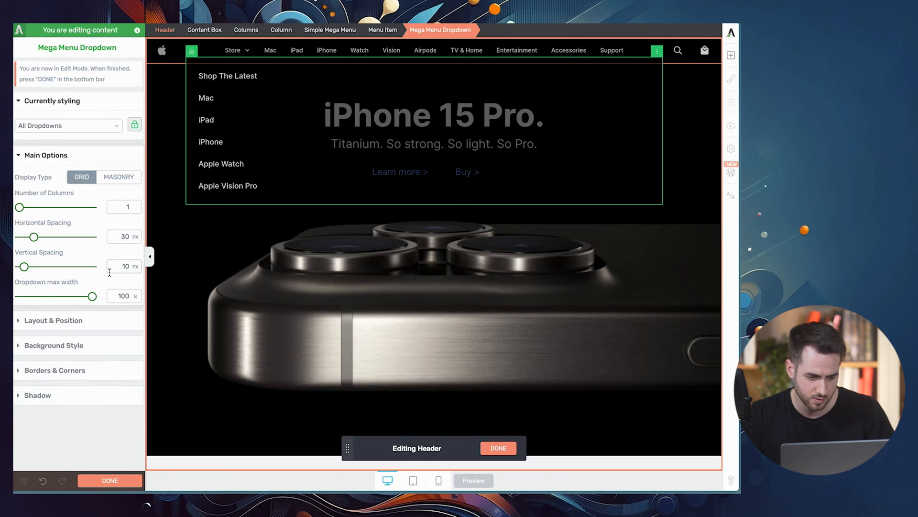
{"action": "left_click_drag", "start_coordinate": [92, 296], "coordinate": [78, 297]}
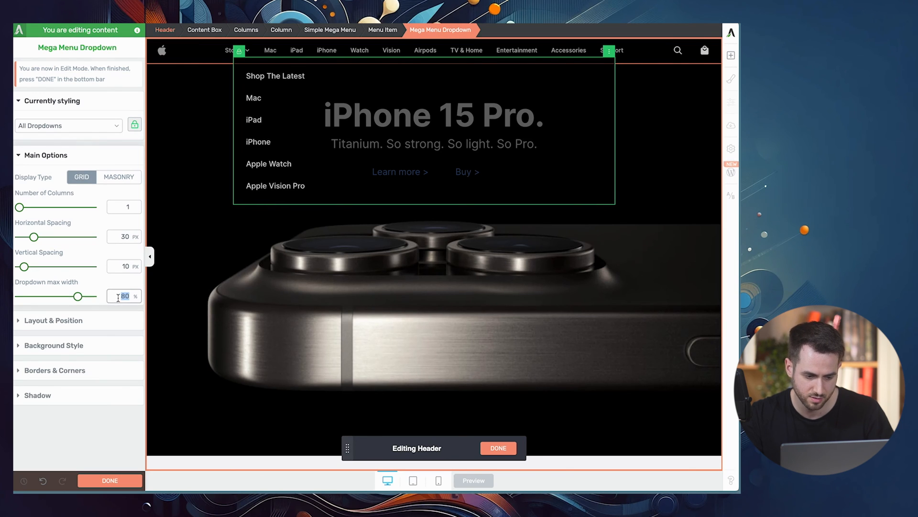
{"action": "type", "text": "90"}
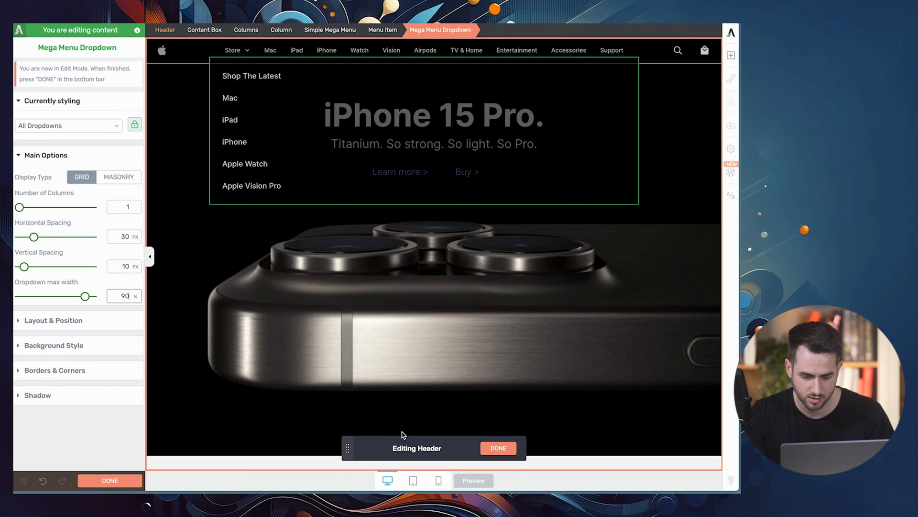
{"action": "left_click", "coordinate": [509, 449]}
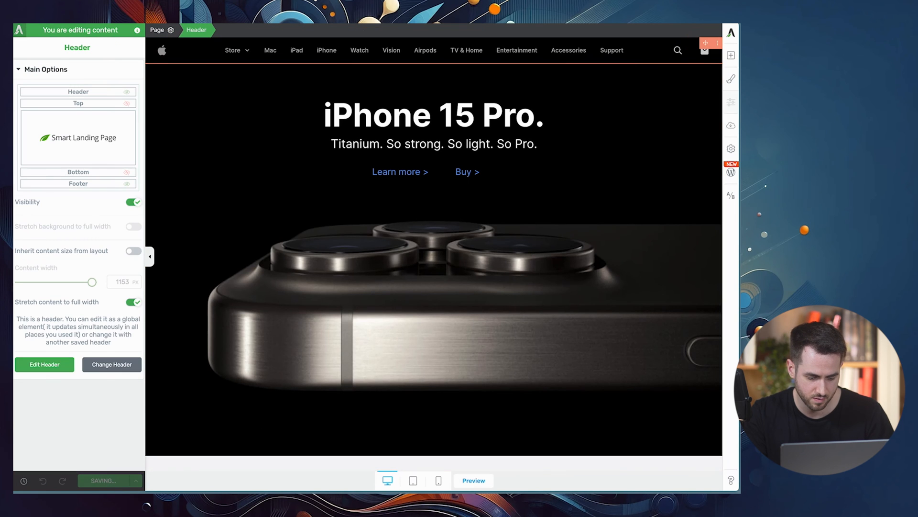
{"action": "key", "text": "ctrl+s"}
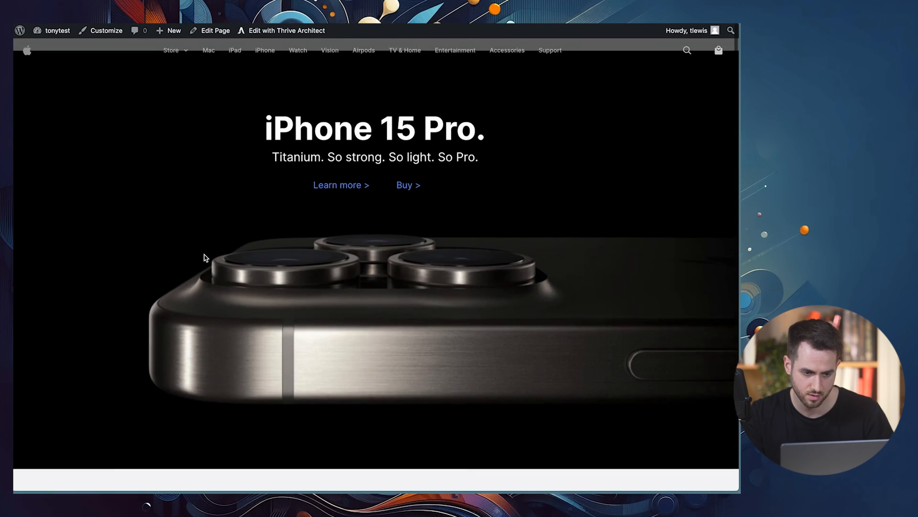
Examine the header and its open Store dropdown on the live page over the light iPhone 15 section
{"action": "scroll", "coordinate": [206, 258], "scroll_direction": "down", "scroll_amount": 1}
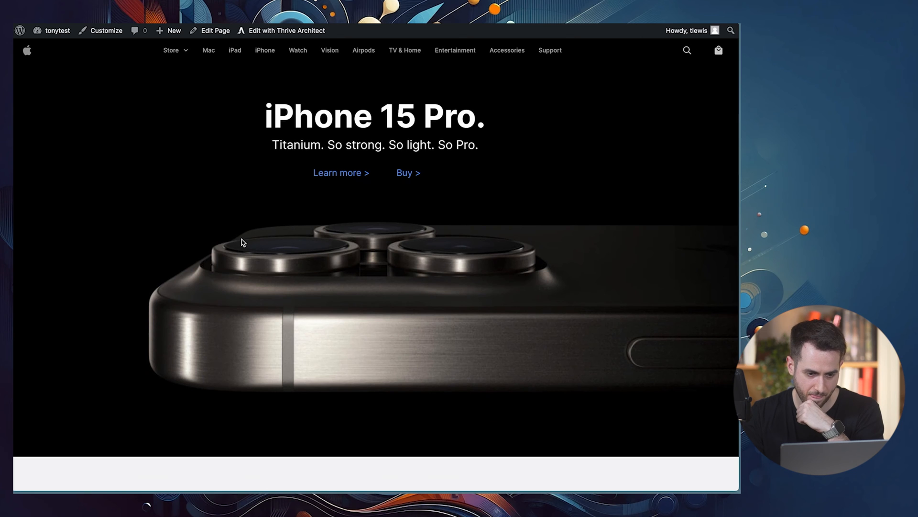
{"action": "scroll", "coordinate": [242, 243], "scroll_direction": "down", "scroll_amount": 10}
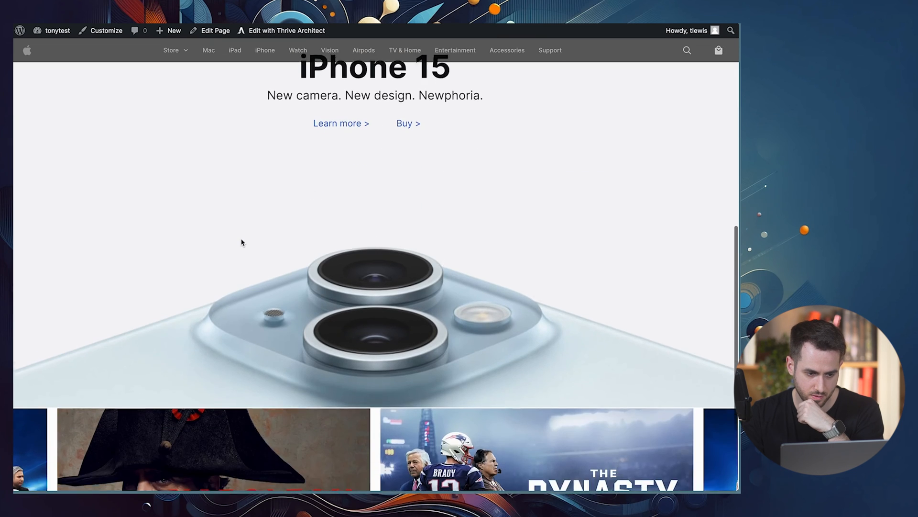
{"action": "mouse_move", "coordinate": [185, 56]}
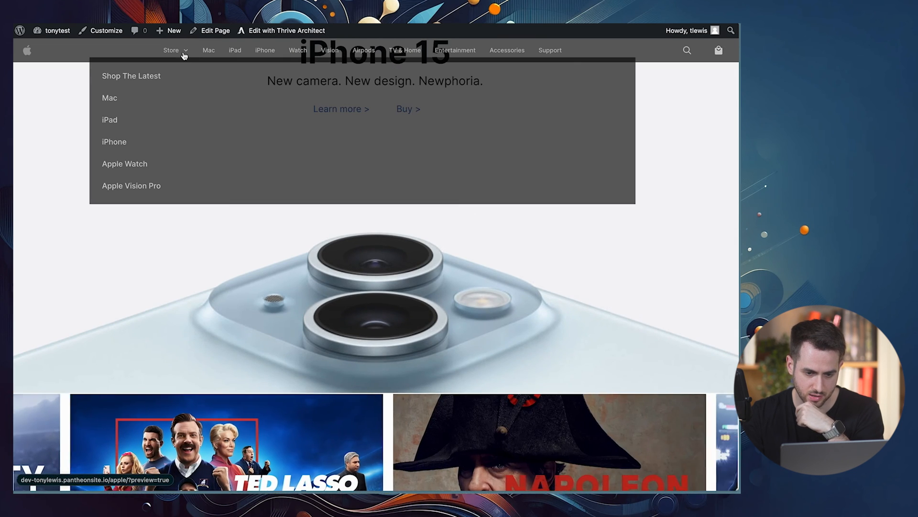
{"action": "scroll", "coordinate": [185, 55], "scroll_direction": "down", "scroll_amount": 2}
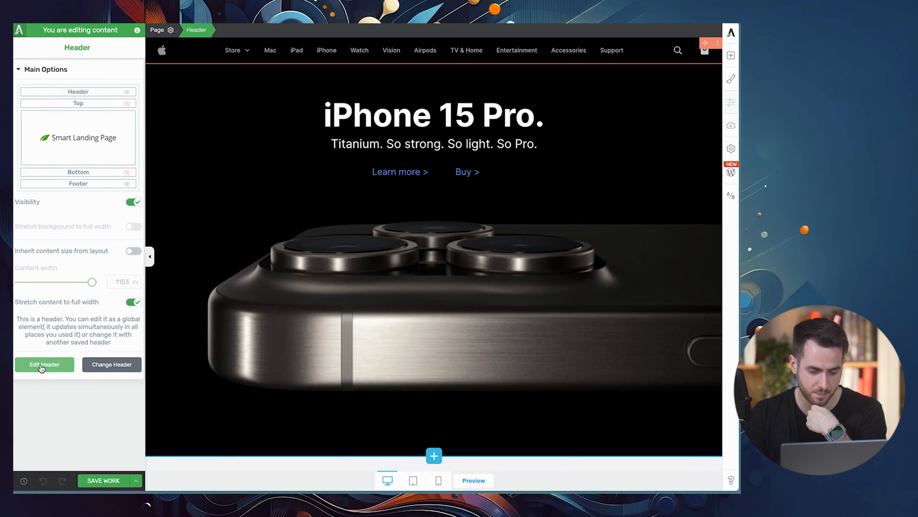
Reopen the header for editing and set the Store mega menu dropdown's number of columns to 2
{"action": "left_click", "coordinate": [44, 364]}
{"action": "mouse_move", "coordinate": [252, 54]}
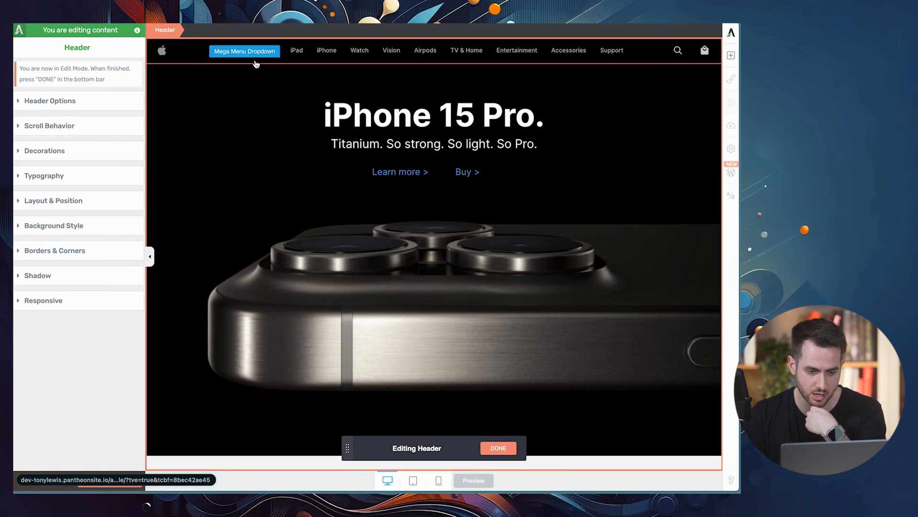
{"action": "left_click", "coordinate": [252, 54]}
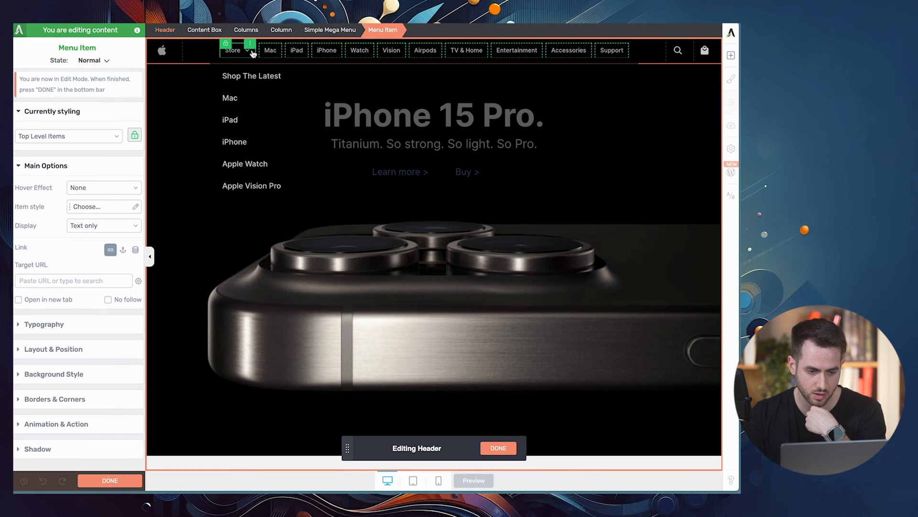
{"action": "left_click", "coordinate": [330, 29]}
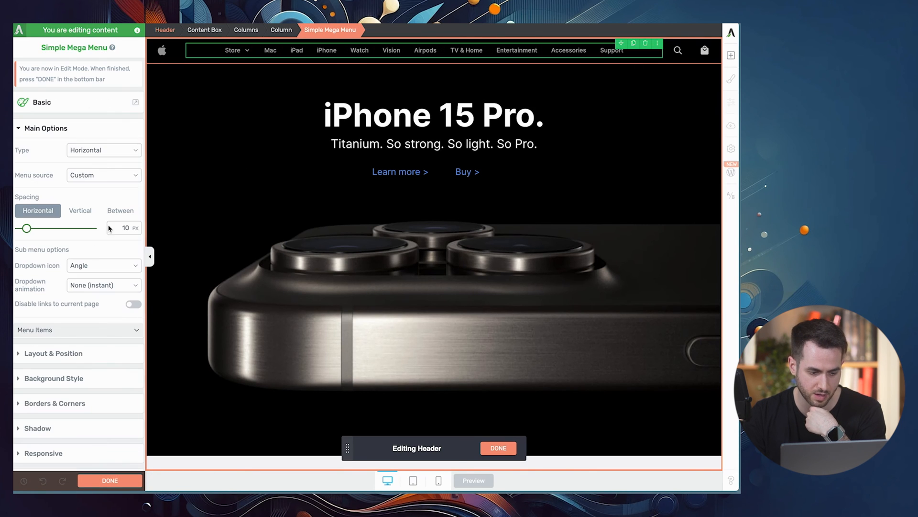
{"action": "scroll", "coordinate": [82, 304], "scroll_direction": "down", "scroll_amount": 1}
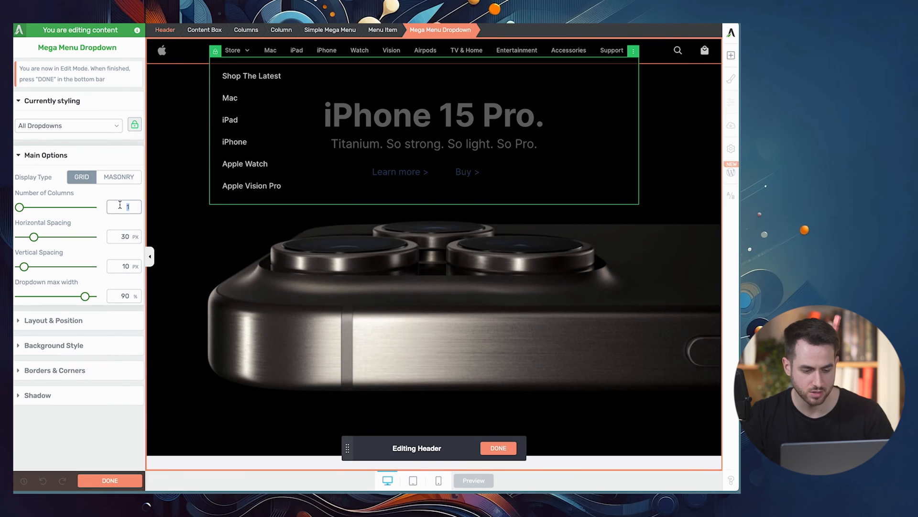
{"action": "type", "text": "2"}
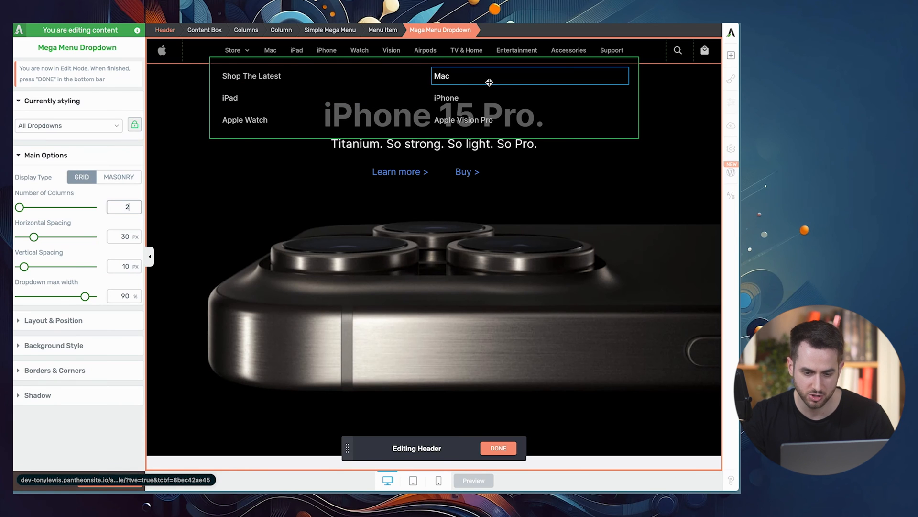
Finish editing the header and save the page with the updated mega menu dropdown
{"action": "left_click", "coordinate": [469, 83]}
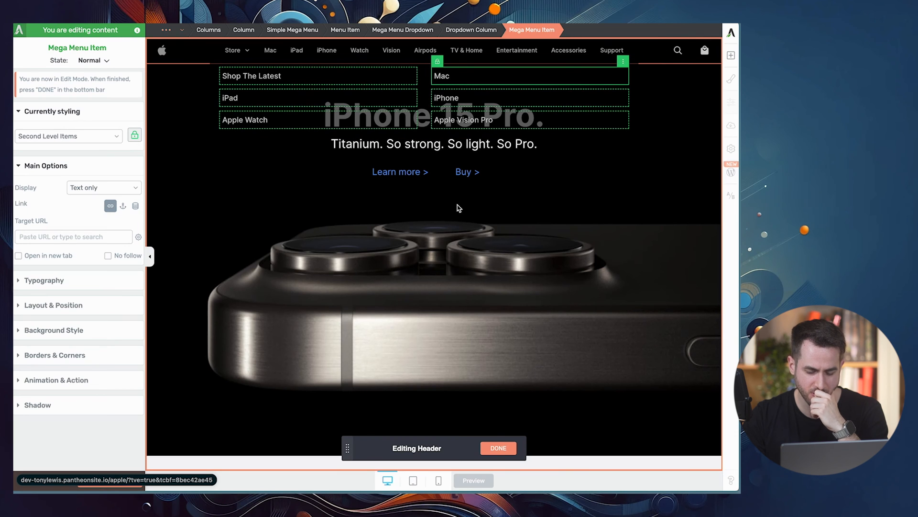
{"action": "left_click", "coordinate": [498, 447]}
{"action": "left_click", "coordinate": [109, 480]}
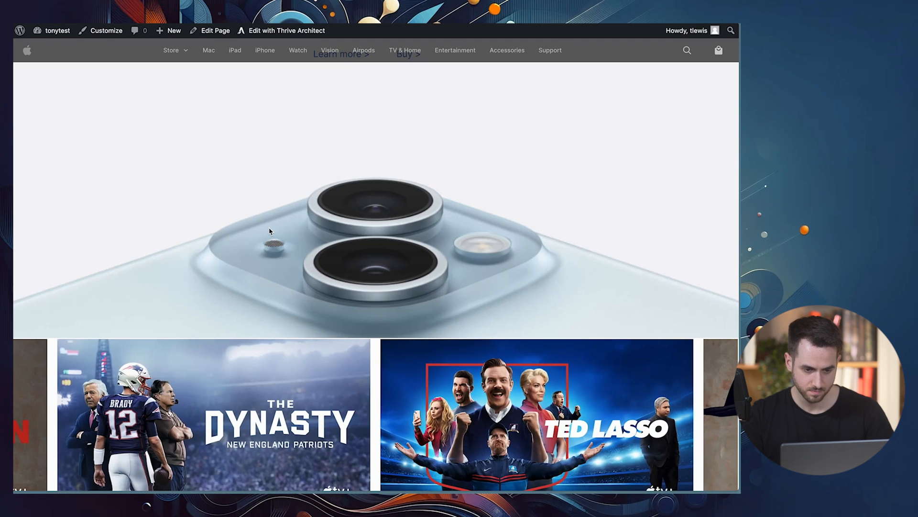
Examine the header and its Store dropdown over different sections of the live page
{"action": "scroll", "coordinate": [268, 227], "scroll_direction": "up", "scroll_amount": 5}
{"action": "scroll", "coordinate": [269, 227], "scroll_direction": "down", "scroll_amount": 5}
{"action": "scroll", "coordinate": [268, 227], "scroll_direction": "down", "scroll_amount": 1}
{"action": "mouse_move", "coordinate": [168, 52]}
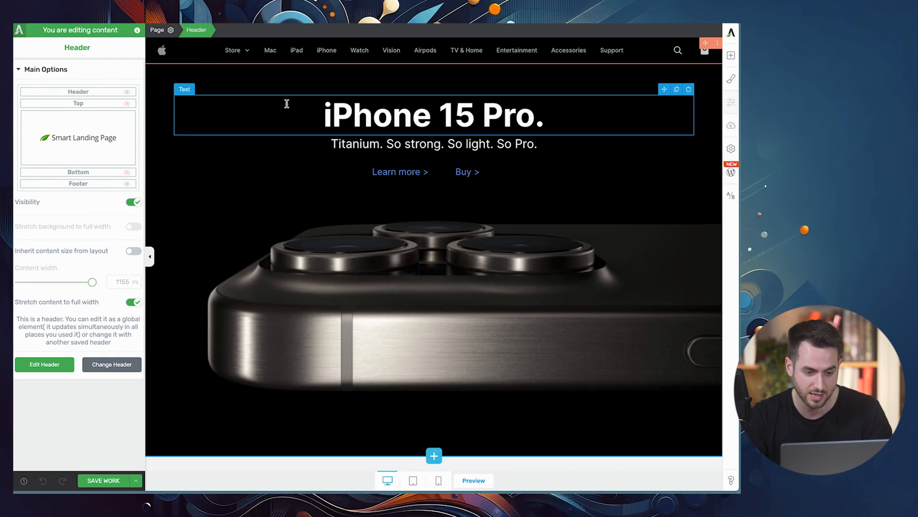
Reopen the header for editing, check the display options of the Store menu item and leave header editing
{"action": "left_click", "coordinate": [48, 365]}
{"action": "left_click", "coordinate": [241, 51]}
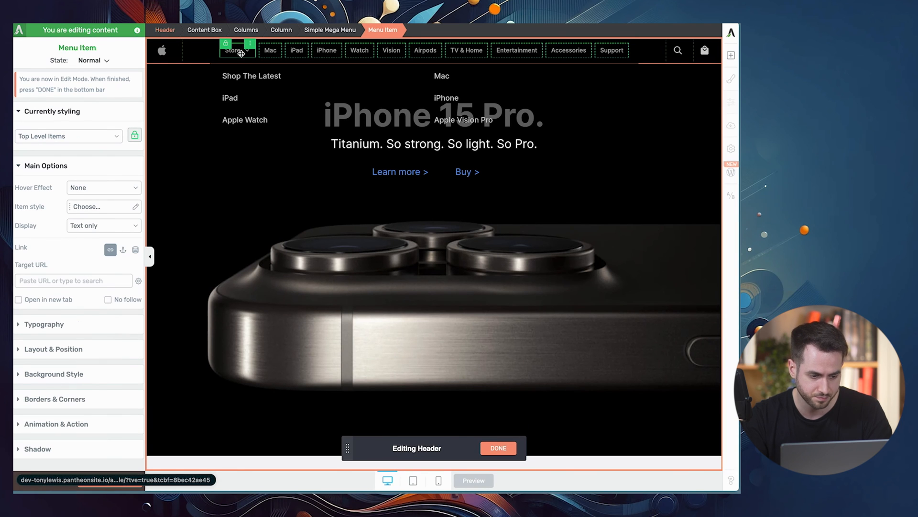
{"action": "left_click", "coordinate": [85, 225]}
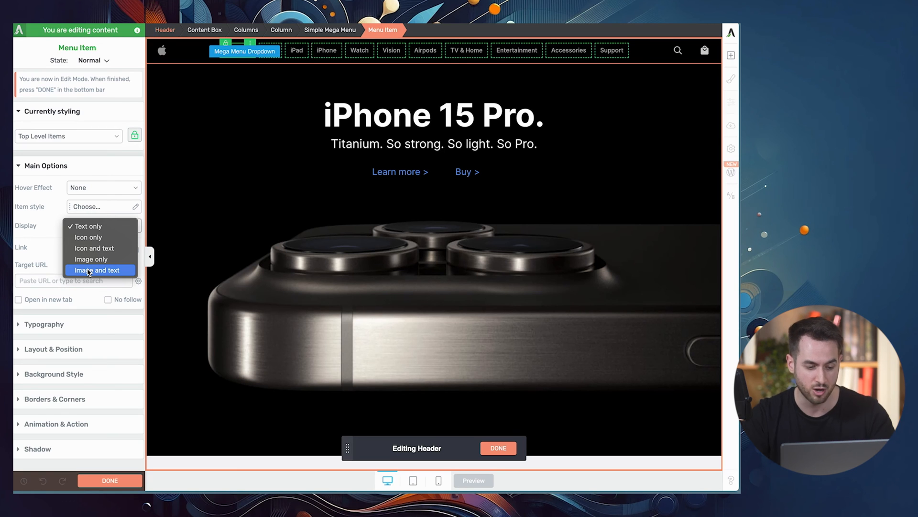
{"action": "left_click", "coordinate": [109, 178]}
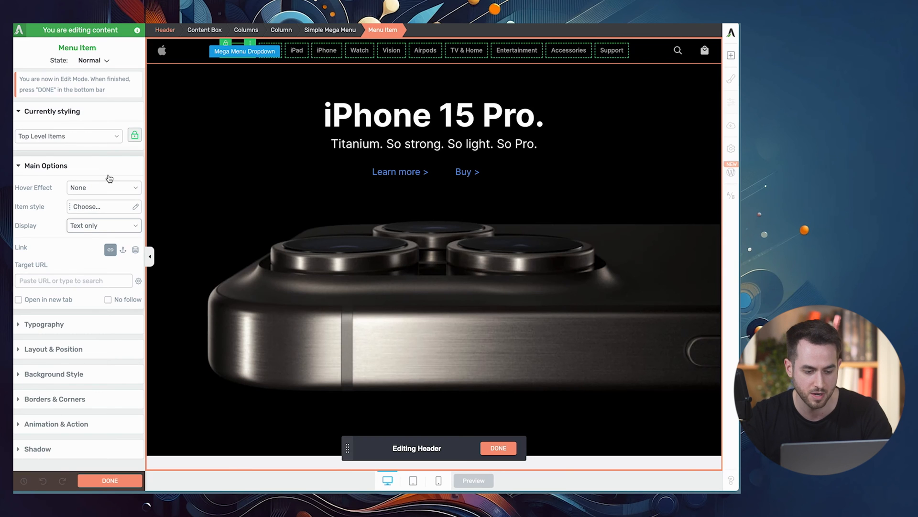
{"action": "left_click", "coordinate": [497, 449]}
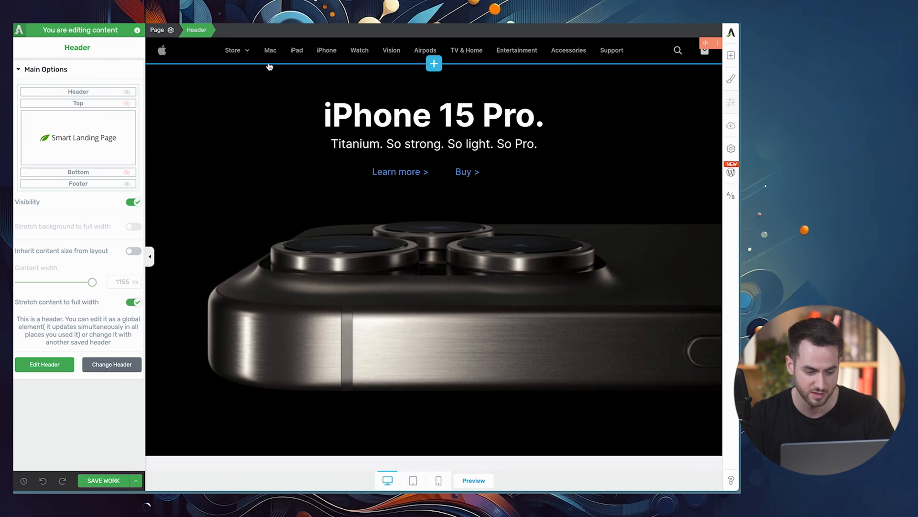
{"action": "scroll", "coordinate": [297, 131], "scroll_direction": "down", "scroll_amount": 3}
{"action": "scroll", "coordinate": [298, 132], "scroll_direction": "up", "scroll_amount": 3}
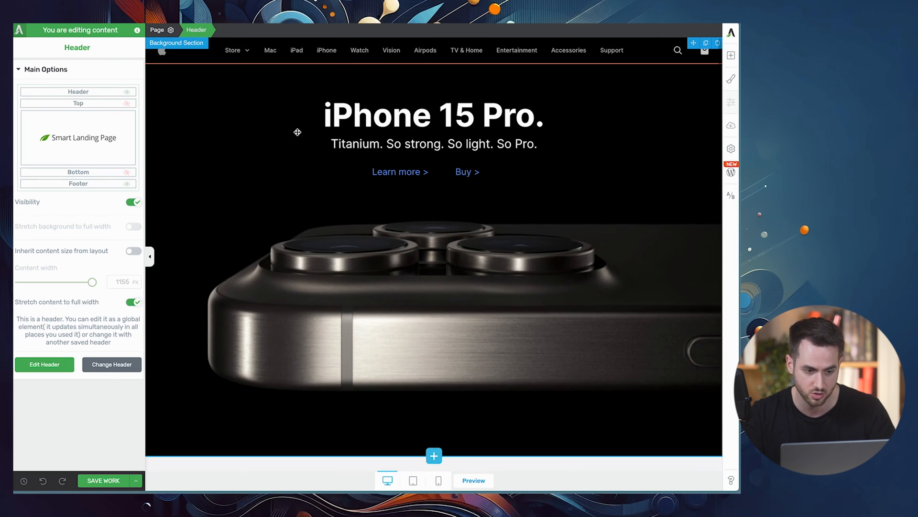
Reopen the header for editing and turn on showing all hidden elements in its responsive settings
{"action": "left_click", "coordinate": [49, 365]}
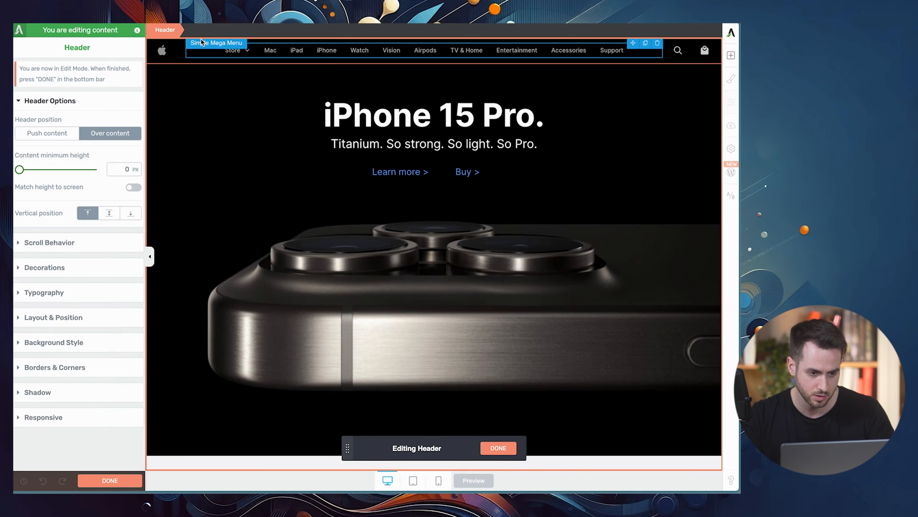
{"action": "left_click", "coordinate": [181, 54]}
{"action": "left_click", "coordinate": [222, 56]}
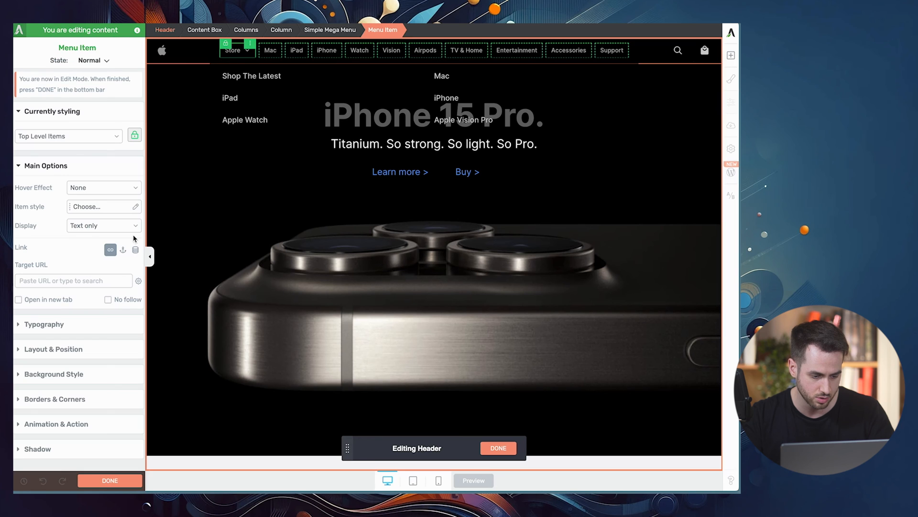
{"action": "left_click", "coordinate": [174, 26]}
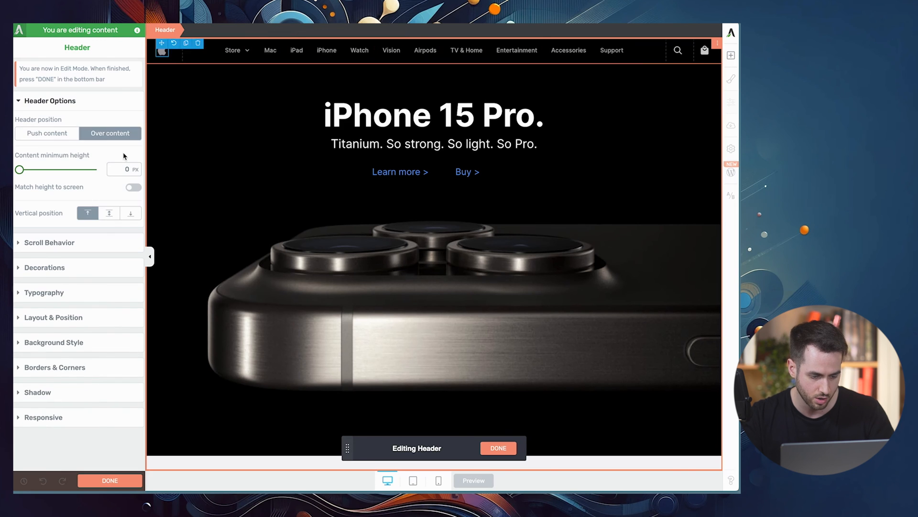
{"action": "left_click", "coordinate": [52, 422]}
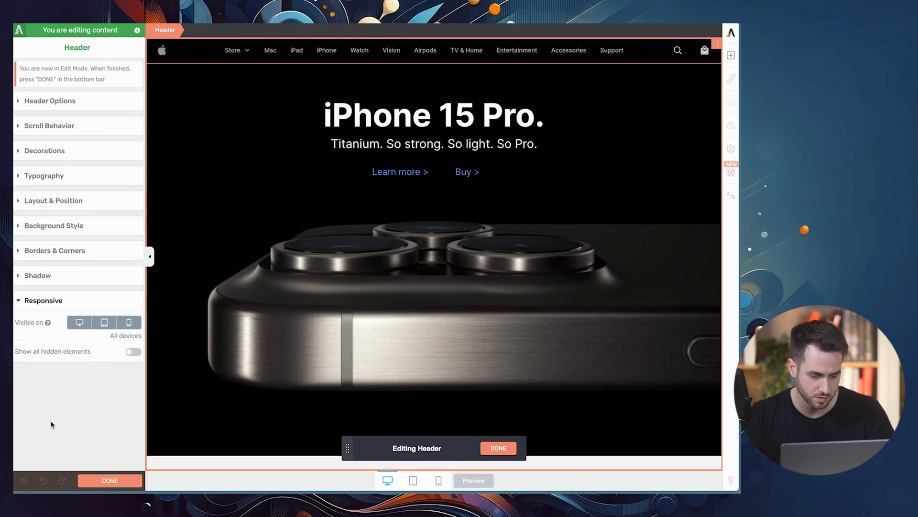
{"action": "left_click", "coordinate": [133, 353]}
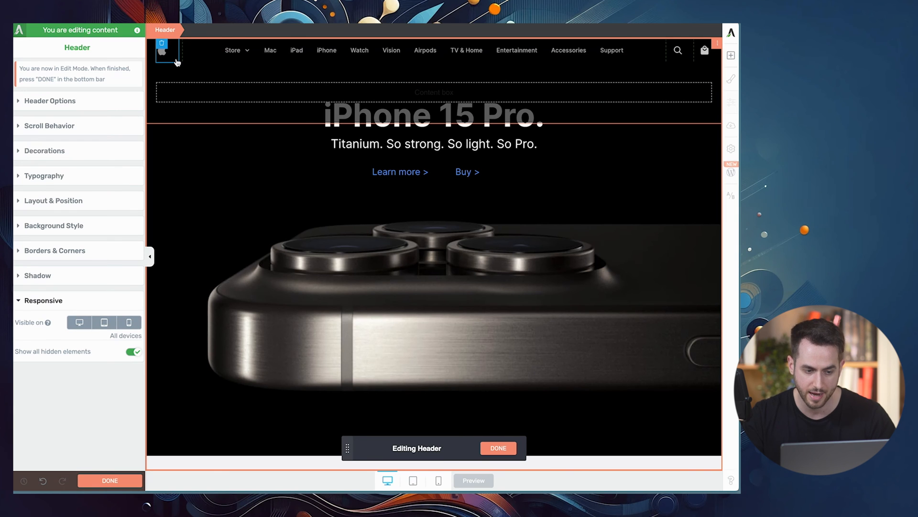
Insert a layout of two equal columns into the empty content box below the header's navigation row
{"action": "left_click", "coordinate": [735, 57]}
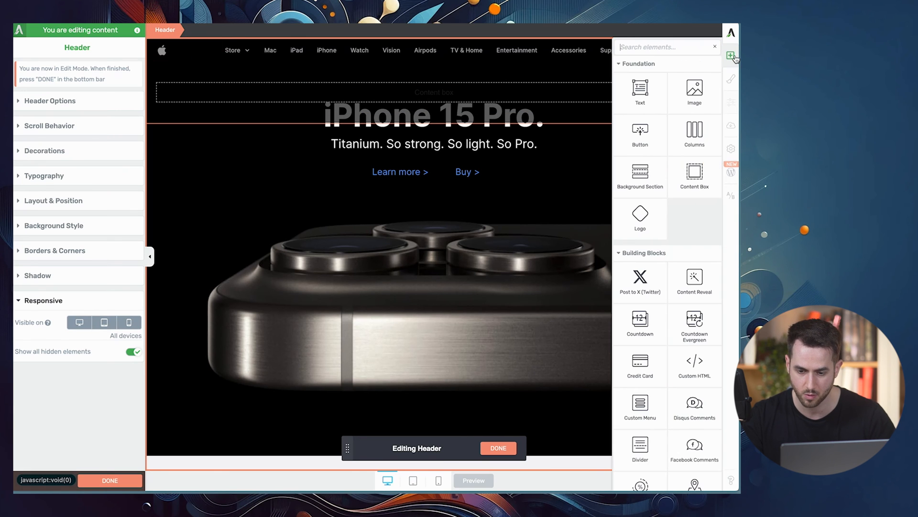
{"action": "left_click_drag", "start_coordinate": [697, 126], "coordinate": [532, 88]}
{"action": "left_click", "coordinate": [392, 130]}
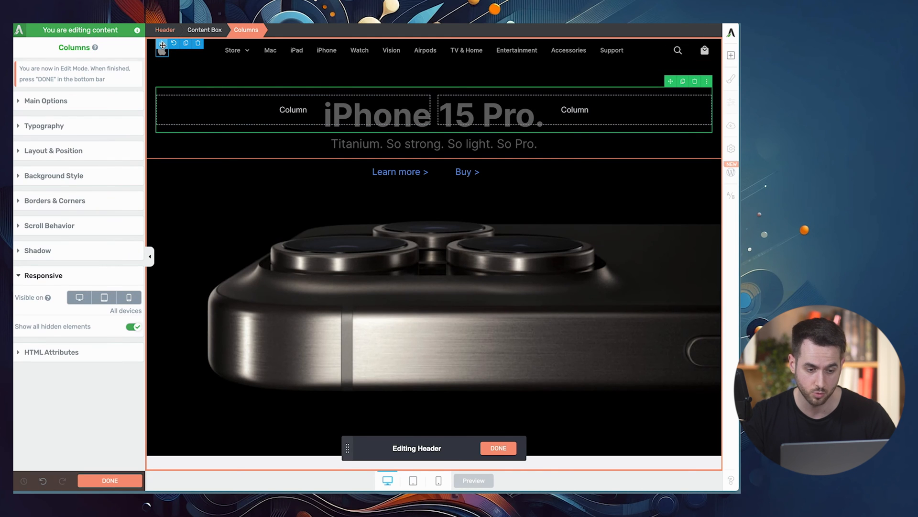
Place a copy of the Apple logo in the first column of the new row and center the columns vertically
{"action": "left_click_drag", "start_coordinate": [162, 44], "coordinate": [200, 109]}
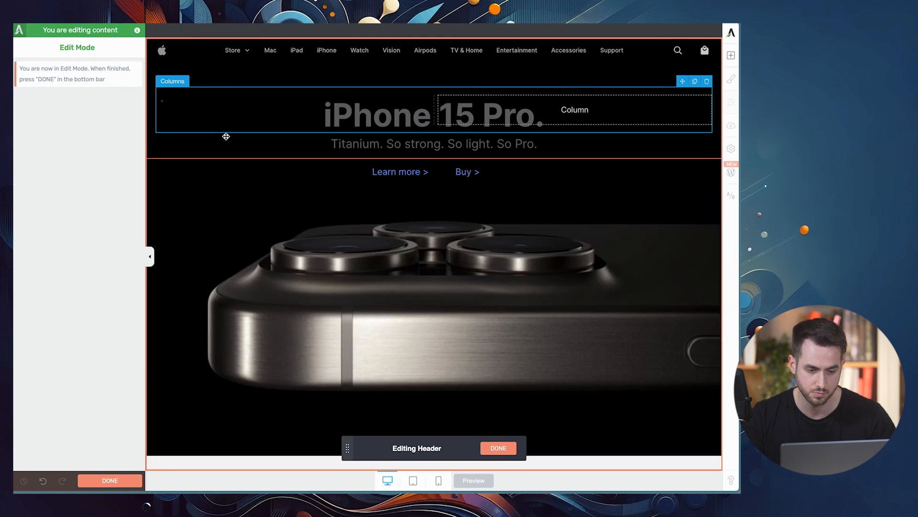
{"action": "left_click", "coordinate": [189, 104]}
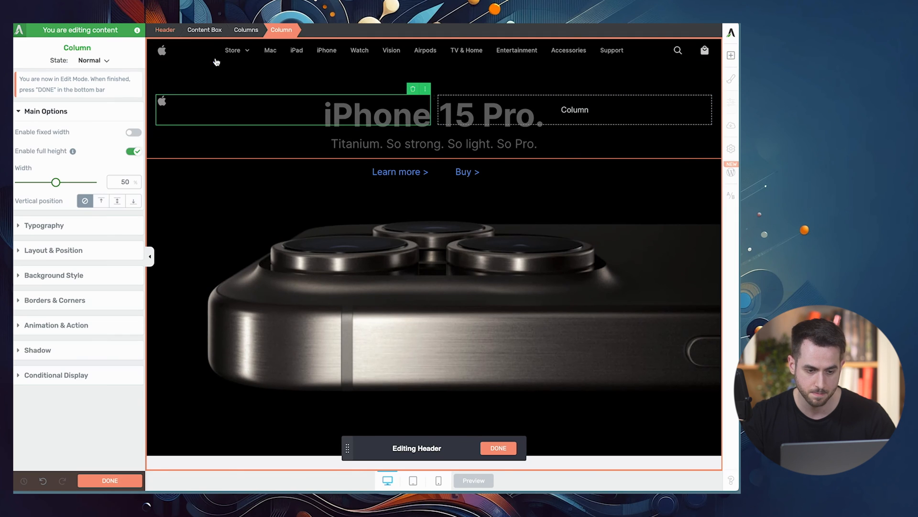
{"action": "left_click", "coordinate": [246, 29]}
{"action": "left_click", "coordinate": [98, 101]}
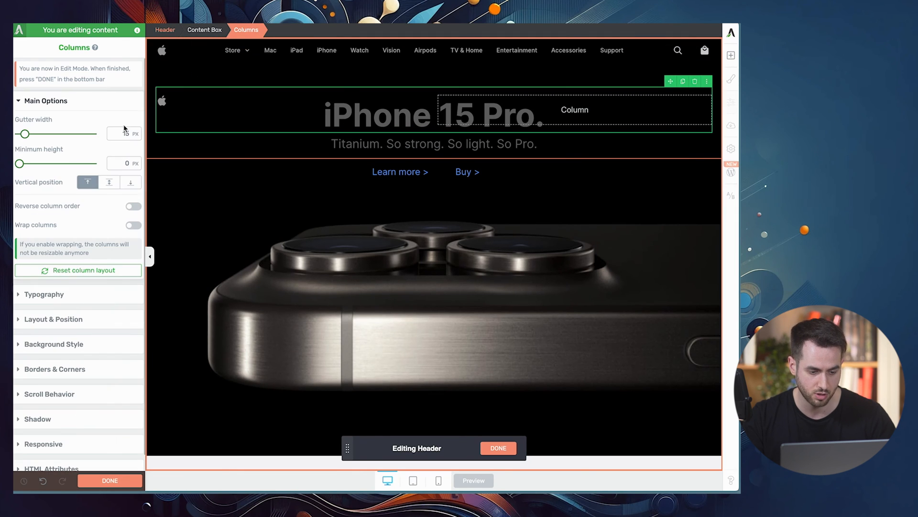
{"action": "left_click", "coordinate": [109, 182]}
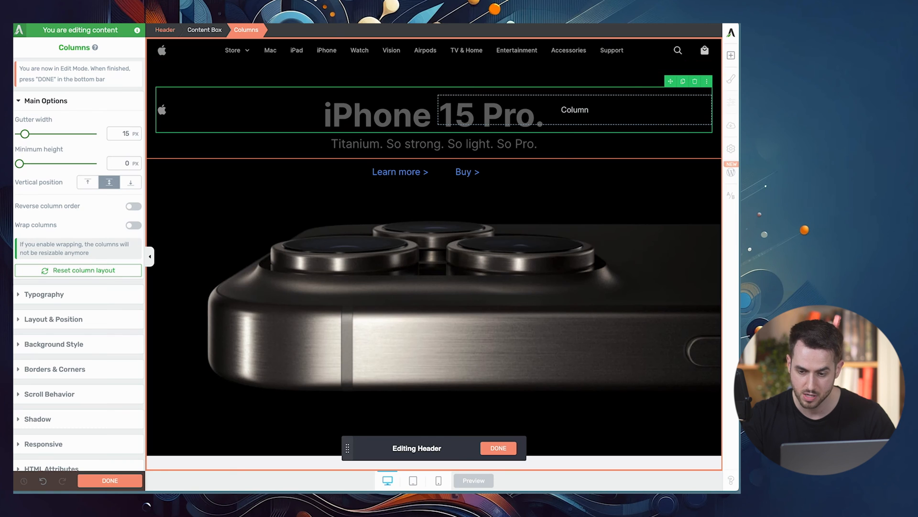
Nest a layout of three equal columns inside the second column of the new header row
{"action": "left_click", "coordinate": [731, 55]}
{"action": "left_click_drag", "start_coordinate": [678, 145], "coordinate": [586, 117]}
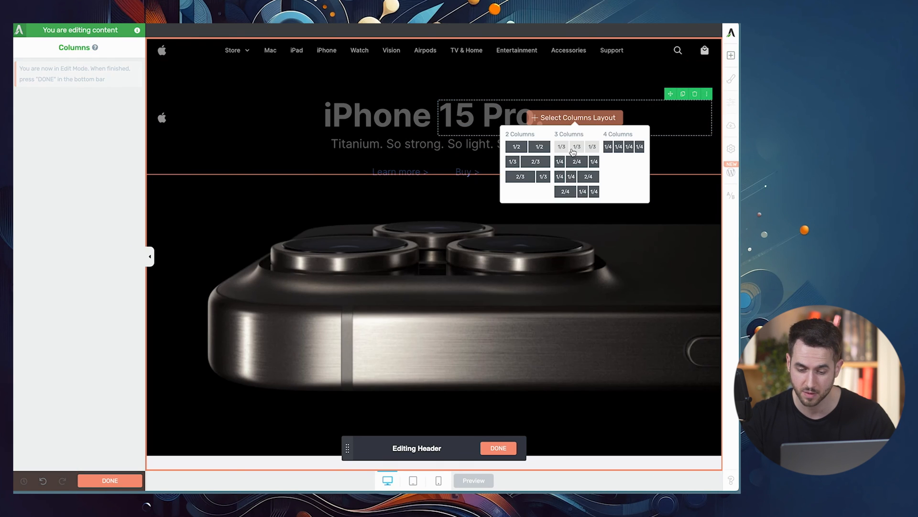
{"action": "left_click", "coordinate": [576, 147]}
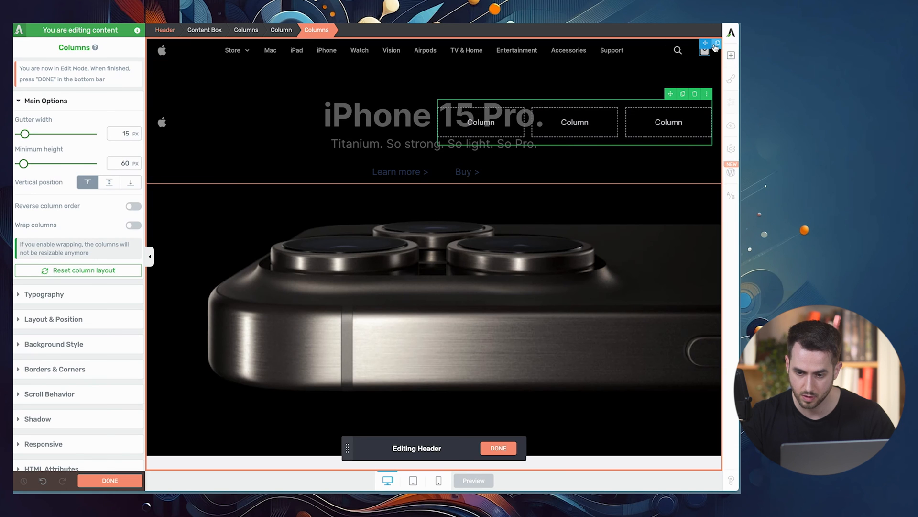
Place a copy of the bag icon in the third nested column and a copy of the search element in the middle one
{"action": "left_click_drag", "start_coordinate": [705, 43], "coordinate": [675, 114]}
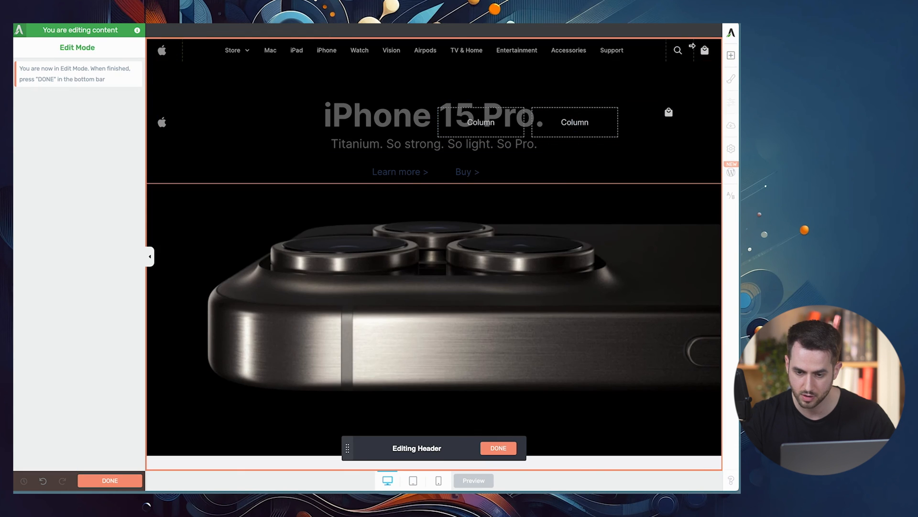
{"action": "left_click", "coordinate": [678, 51]}
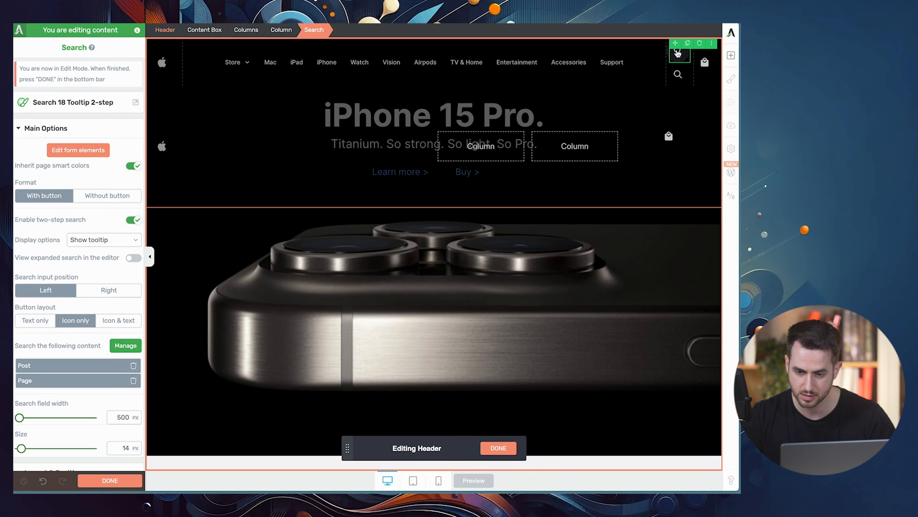
{"action": "left_click_drag", "start_coordinate": [676, 43], "coordinate": [598, 164]}
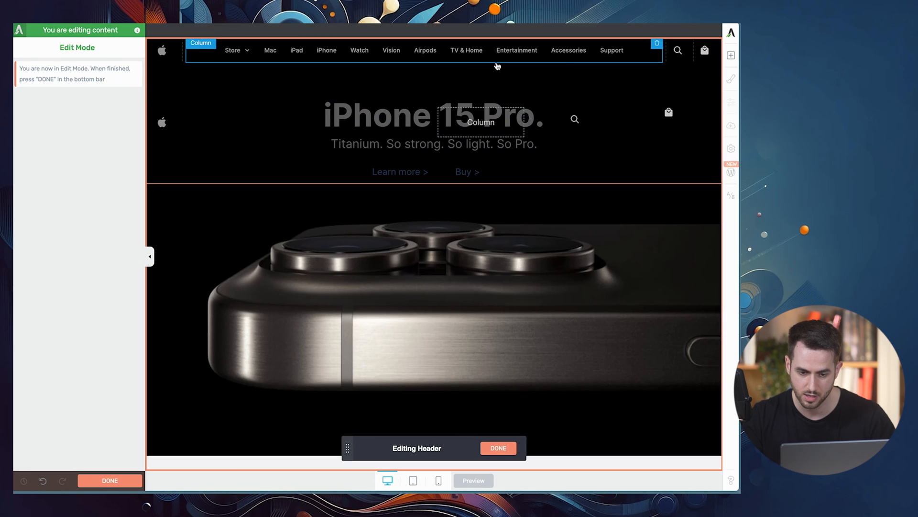
Place a copy of the navigation menu in the first nested column and set its type to Hamburger
{"action": "left_click", "coordinate": [474, 56]}
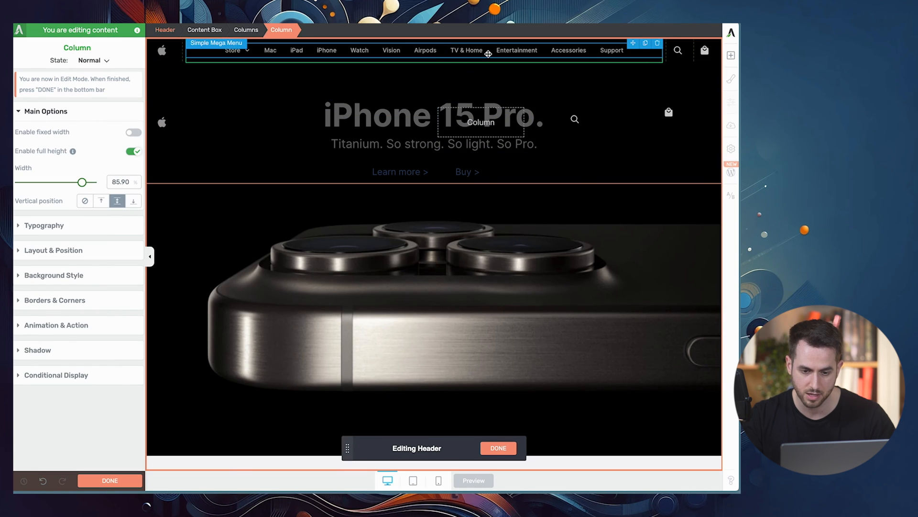
{"action": "left_click", "coordinate": [480, 51]}
{"action": "mouse_move", "coordinate": [242, 50]}
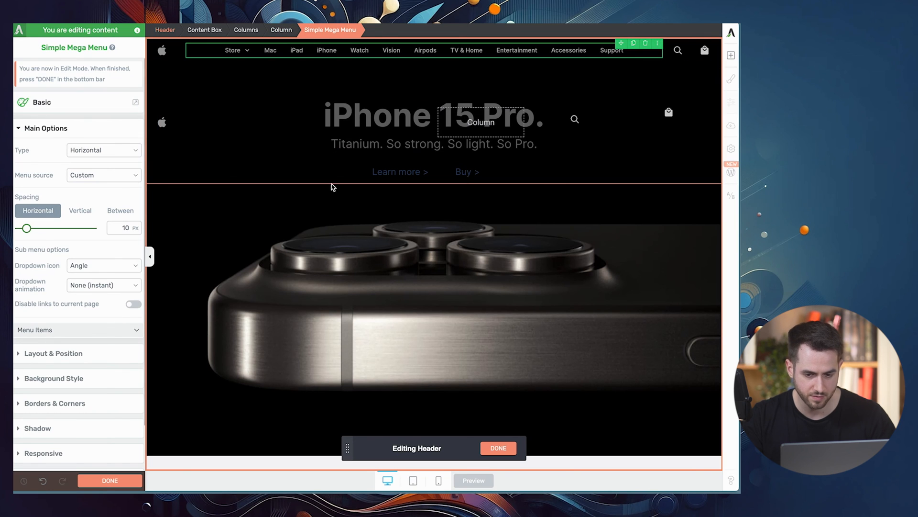
{"action": "left_click_drag", "start_coordinate": [633, 45], "coordinate": [473, 139]}
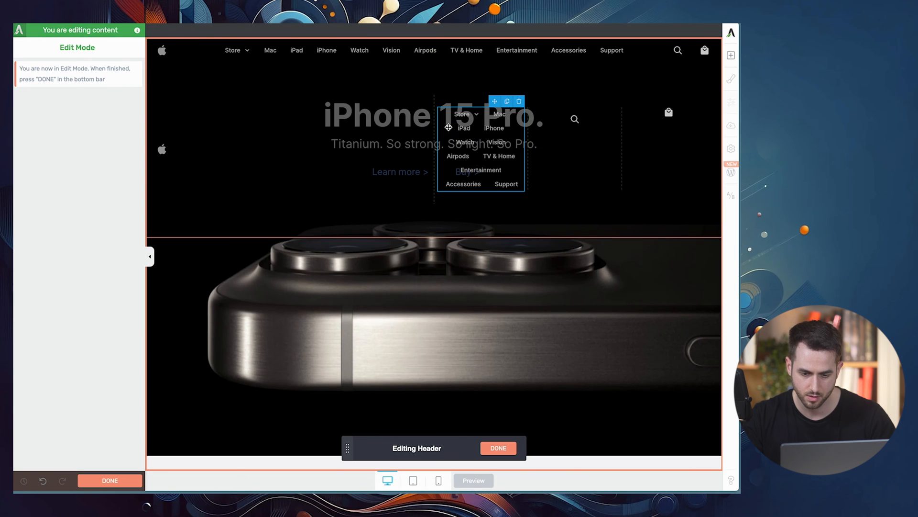
{"action": "left_click", "coordinate": [449, 126]}
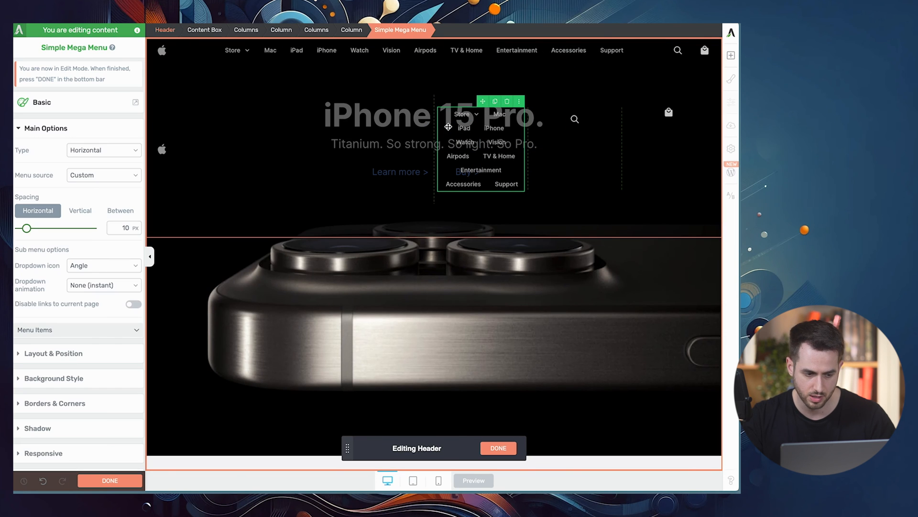
{"action": "left_click", "coordinate": [97, 150]}
{"action": "left_click", "coordinate": [93, 160]}
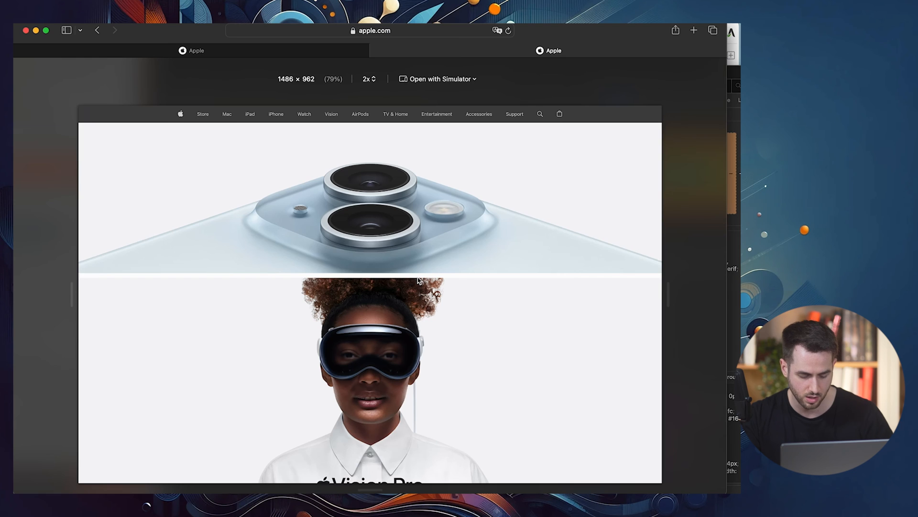
Switch to apple.com in Safari and examine its header at a narrower viewport in responsive design mode
{"action": "key", "text": "super+alt+r"}
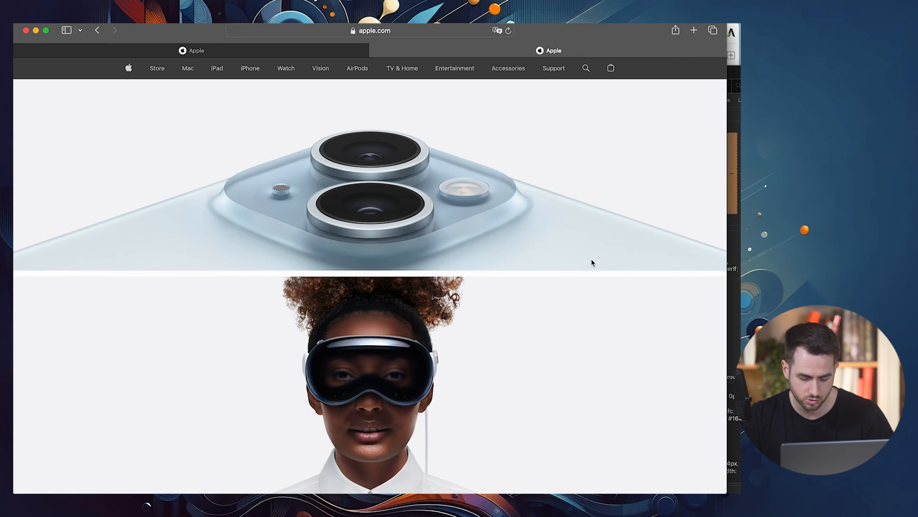
{"action": "key", "text": "super+alt+r"}
{"action": "left_click_drag", "start_coordinate": [701, 313], "coordinate": [469, 312]}
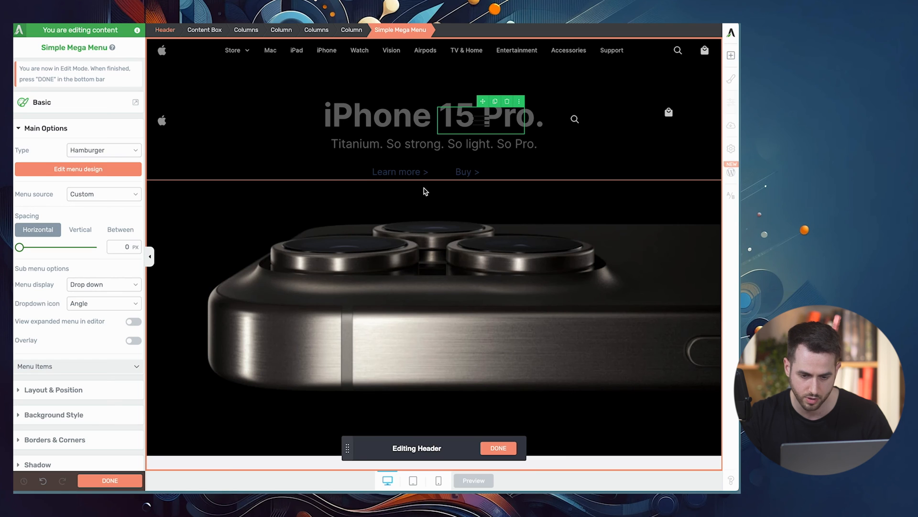
Swap the bag icon and hamburger menu between the outer nested columns and set the menu icon's color to #d0d0d0
{"action": "left_click_drag", "start_coordinate": [668, 113], "coordinate": [506, 124]}
{"action": "left_click", "coordinate": [669, 121]}
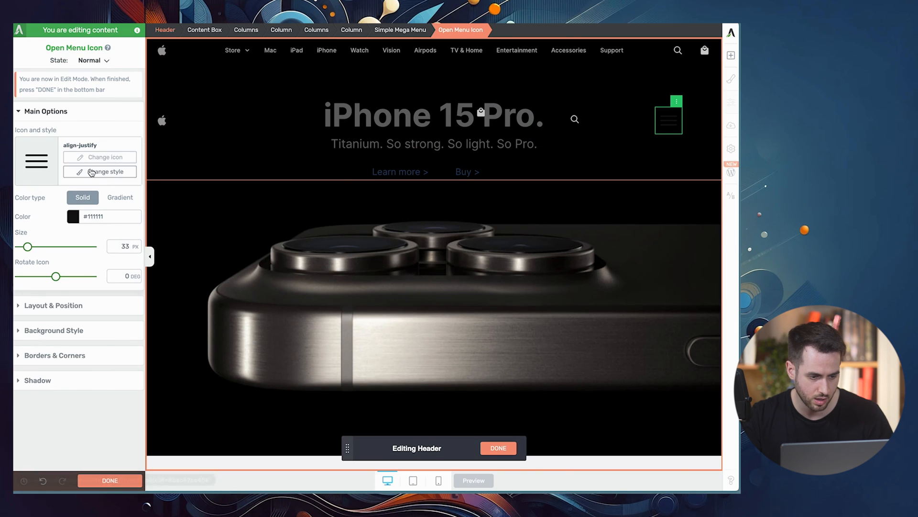
{"action": "left_click", "coordinate": [73, 216]}
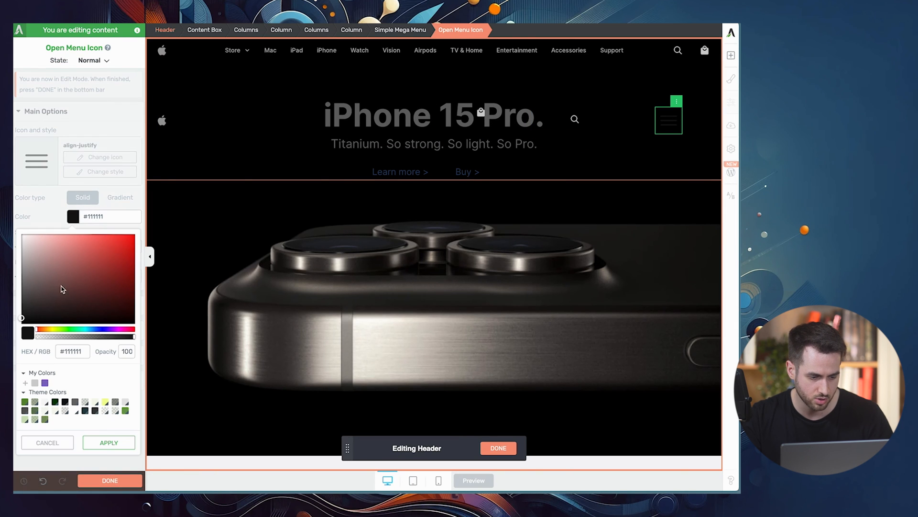
{"action": "left_click", "coordinate": [37, 383]}
{"action": "left_click", "coordinate": [109, 443]}
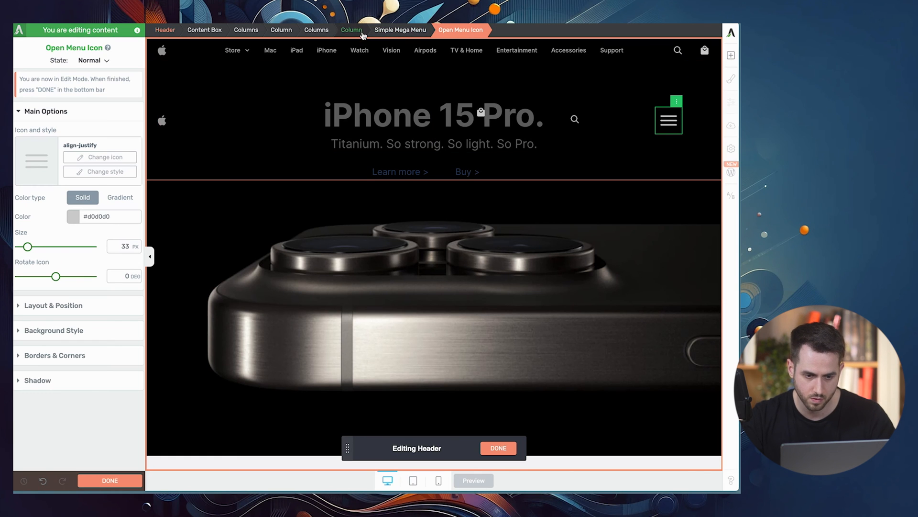
Center the contents of the three nested columns vertically
{"action": "left_click", "coordinate": [317, 29]}
{"action": "left_click", "coordinate": [109, 181]}
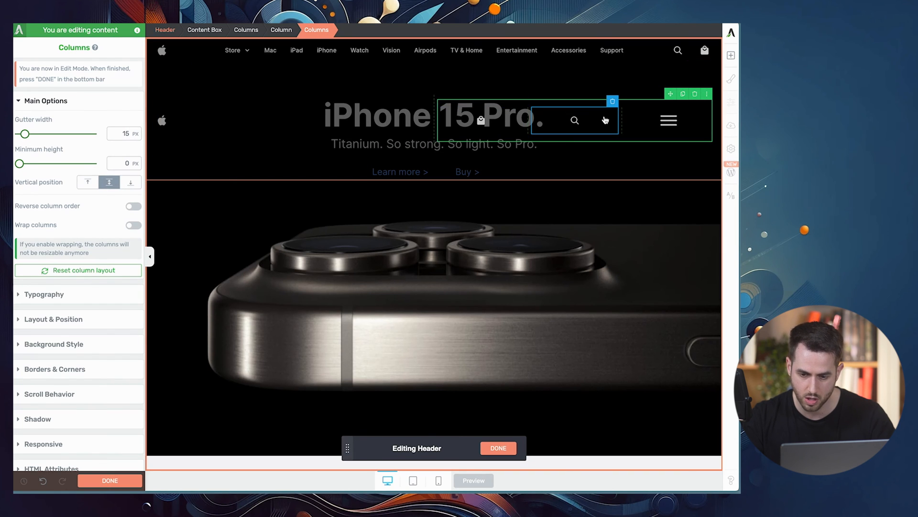
Narrow the nested search and menu columns, then the outer icon column, so the three icons sit closer to the row's far end
{"action": "left_click_drag", "start_coordinate": [620, 115], "coordinate": [675, 116]}
{"action": "left_click_drag", "start_coordinate": [532, 113], "coordinate": [646, 115]}
{"action": "left_click_drag", "start_coordinate": [433, 122], "coordinate": [565, 122]}
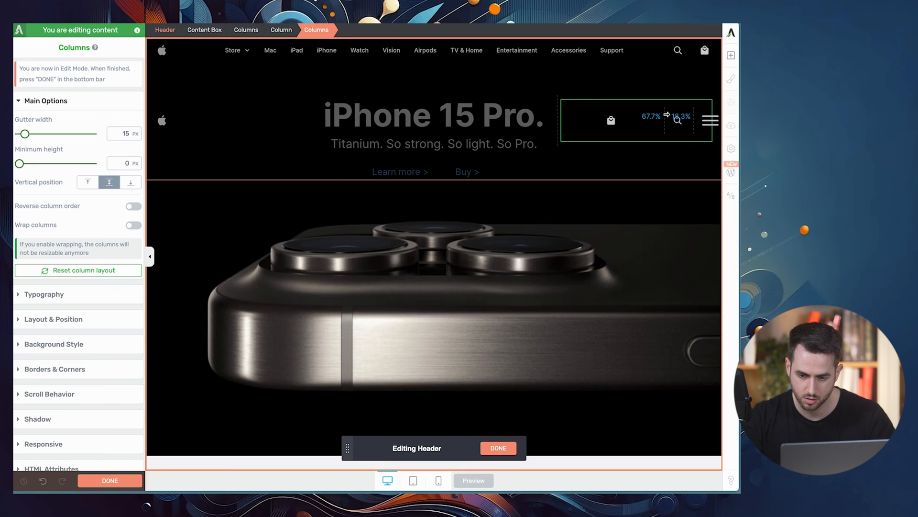
Right-align the bag icon in its nested column and fine-tune the nested column widths to space the three icons evenly
{"action": "left_click", "coordinate": [611, 120]}
{"action": "left_click", "coordinate": [53, 324]}
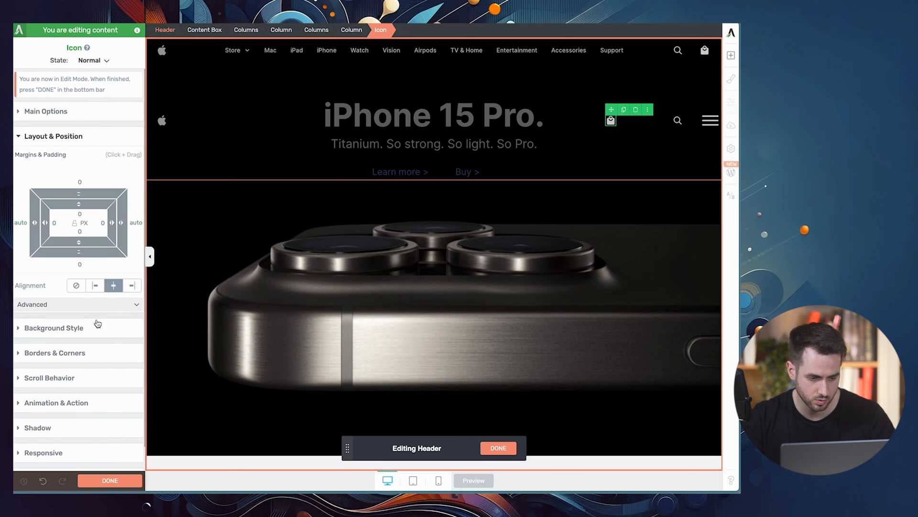
{"action": "left_click", "coordinate": [133, 285]}
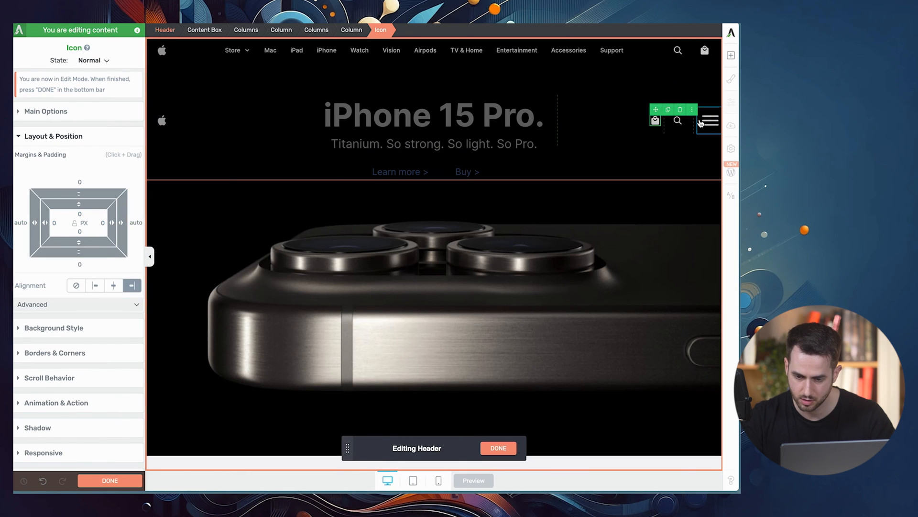
{"action": "left_click_drag", "start_coordinate": [694, 121], "coordinate": [681, 121]}
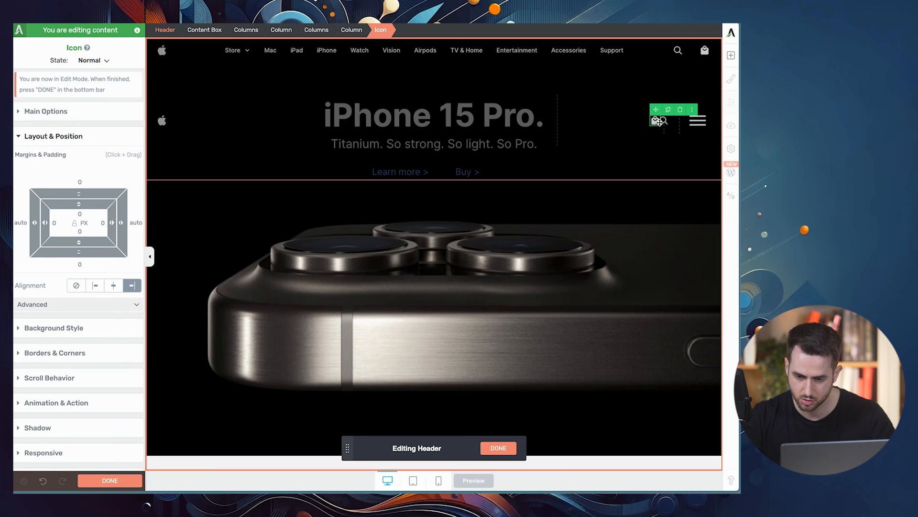
{"action": "left_click_drag", "start_coordinate": [659, 126], "coordinate": [656, 128]}
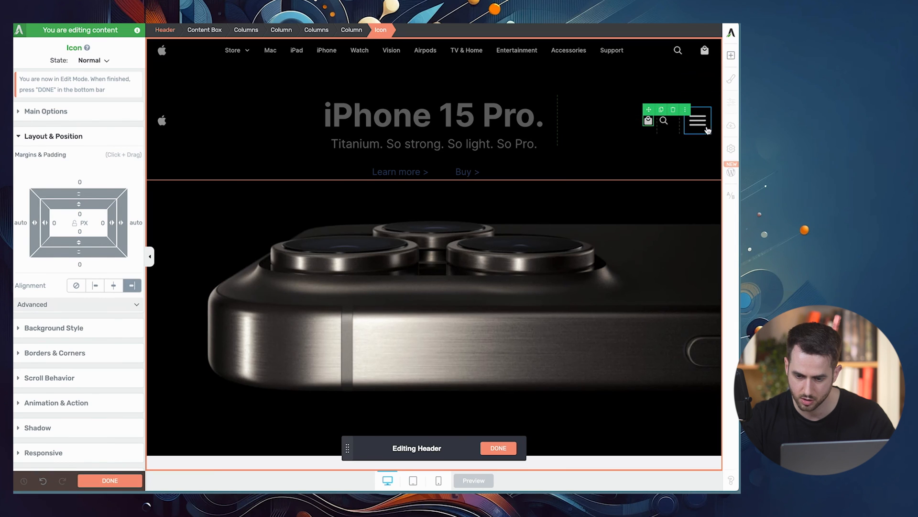
{"action": "left_click_drag", "start_coordinate": [658, 131], "coordinate": [649, 132]}
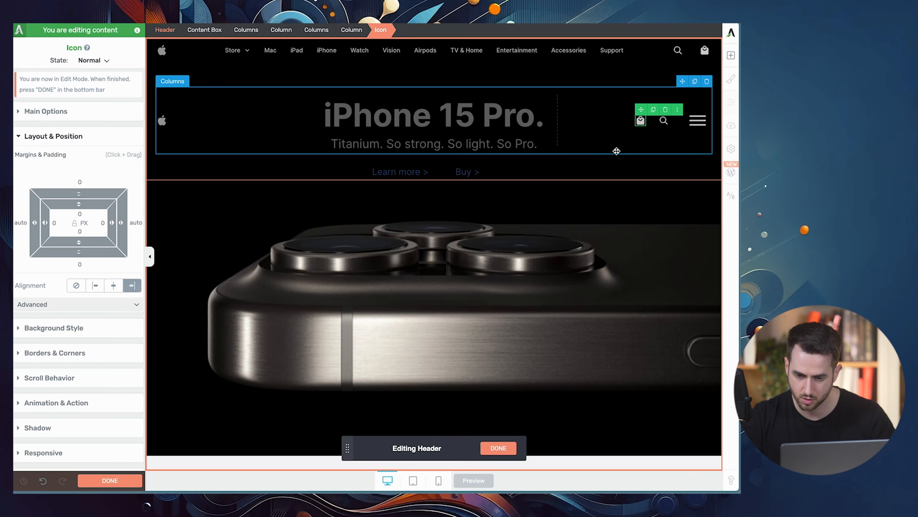
Set the top and bottom margins and padding of the second row's outer columns to 0
{"action": "left_click", "coordinate": [591, 153]}
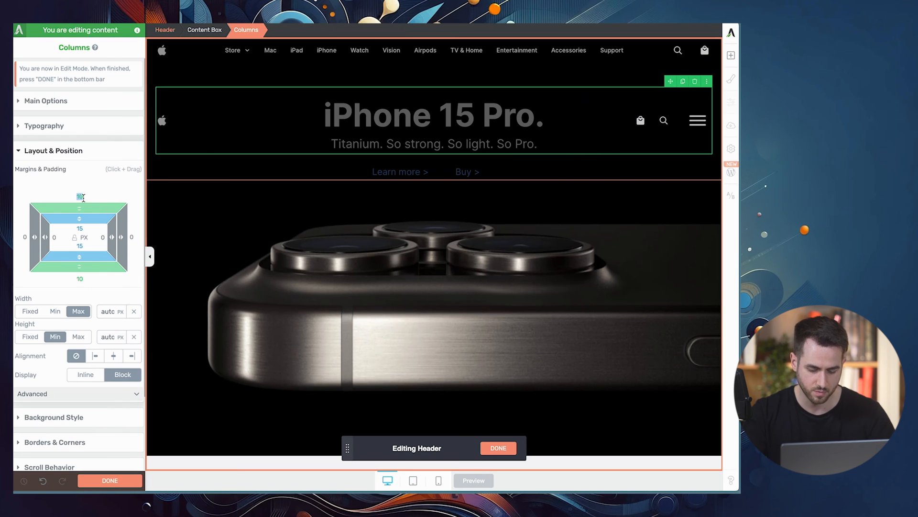
{"action": "type", "text": "0"}
{"action": "key", "text": "Tab"}
{"action": "type", "text": "0"}
{"action": "key", "text": "Tab"}
{"action": "type", "text": "0"}
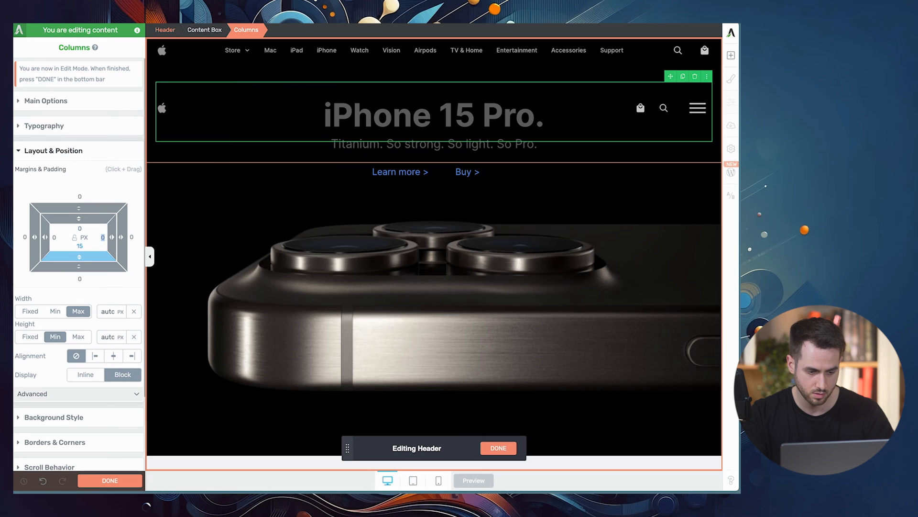
{"action": "key", "text": "Tab"}
{"action": "type", "text": "0"}
Set the top and bottom margins of the content box around the second header row to 0
{"action": "left_click", "coordinate": [204, 30]}
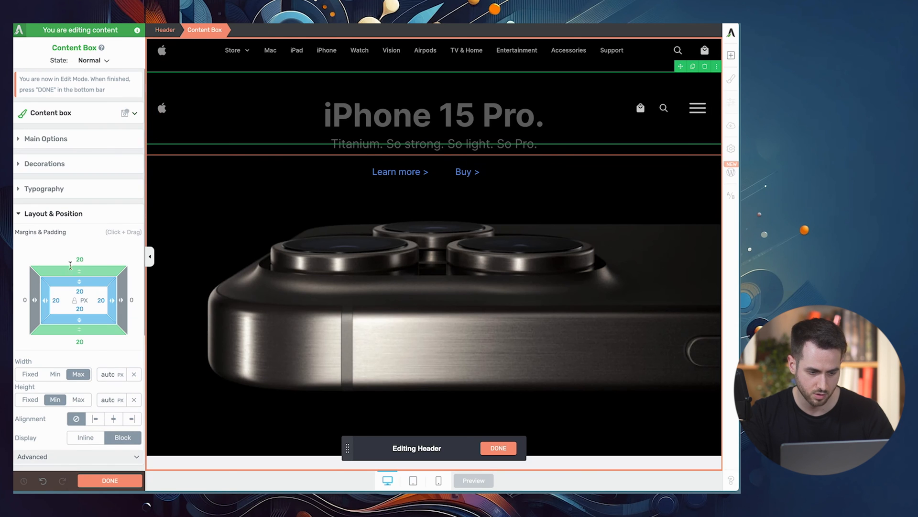
{"action": "type", "text": "0"}
{"action": "key", "text": "Tab"}
{"action": "type", "text": "0"}
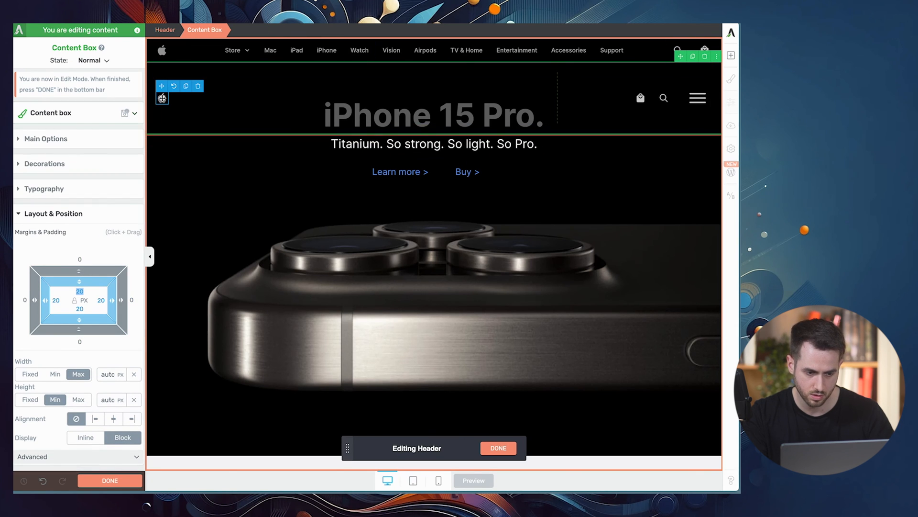
Set the hamburger menu's open icon to 6 px padding on all sides and a size of 20 px
{"action": "left_click", "coordinate": [162, 98]}
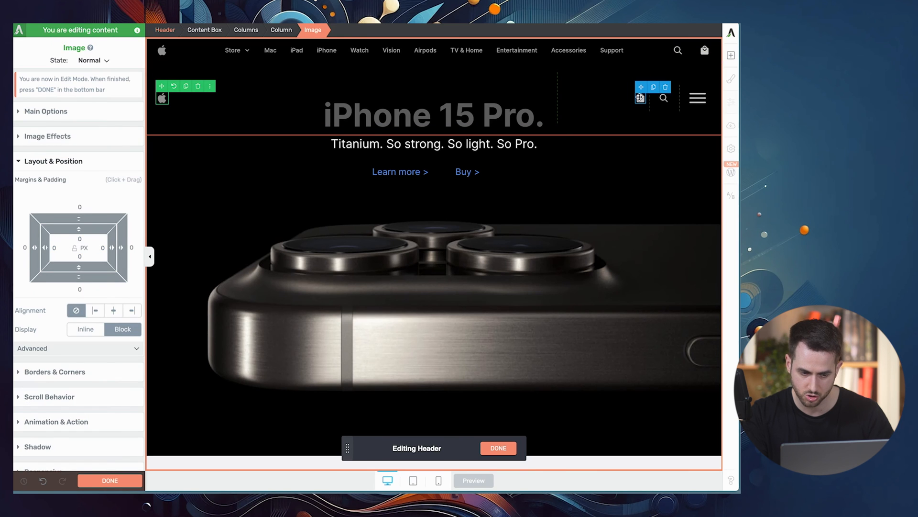
{"action": "left_click", "coordinate": [640, 98]}
{"action": "left_click", "coordinate": [694, 102]}
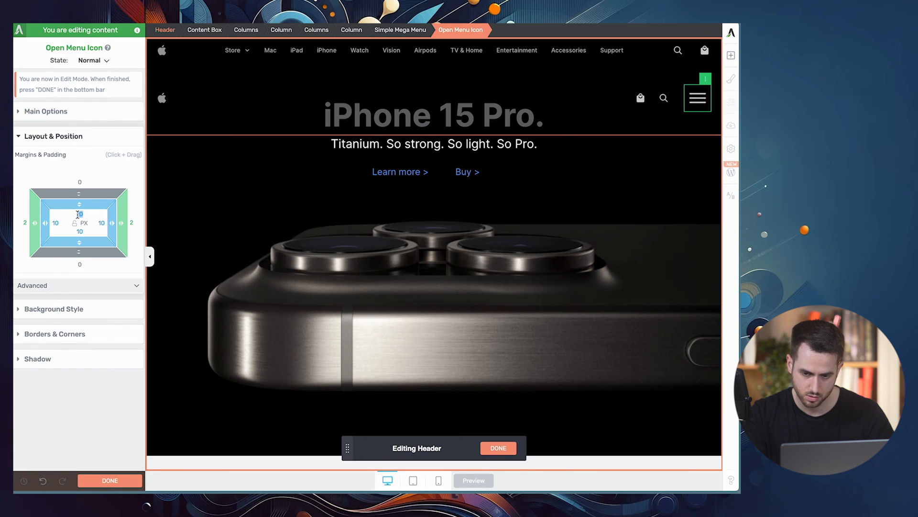
{"action": "left_click", "coordinate": [72, 115]}
{"action": "left_click", "coordinate": [123, 246]}
{"action": "type", "text": "24"}
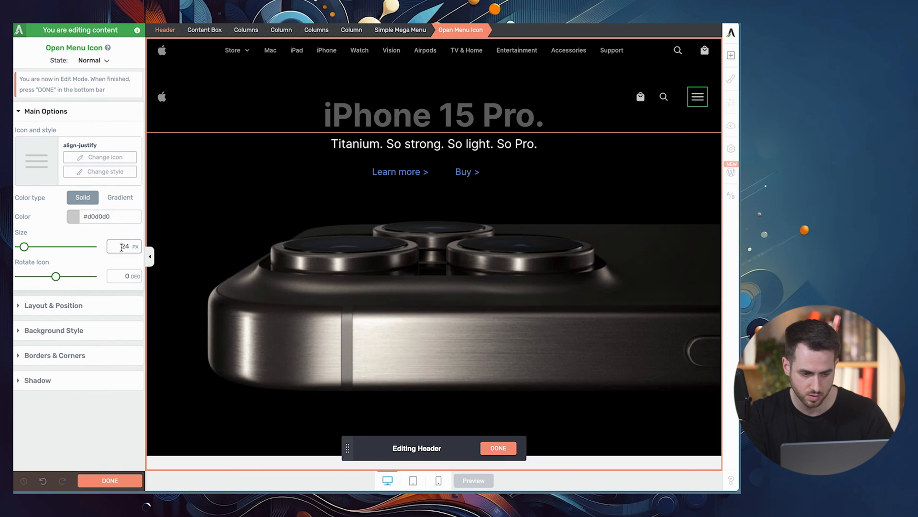
{"action": "type", "text": "20"}
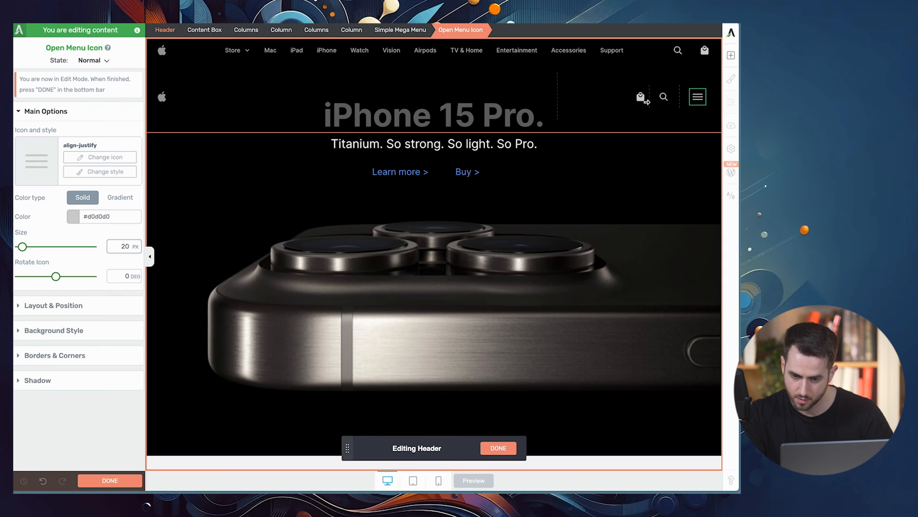
Replace the open menu icon with the two-line equals-solid icon from the icon library
{"action": "left_click", "coordinate": [132, 159]}
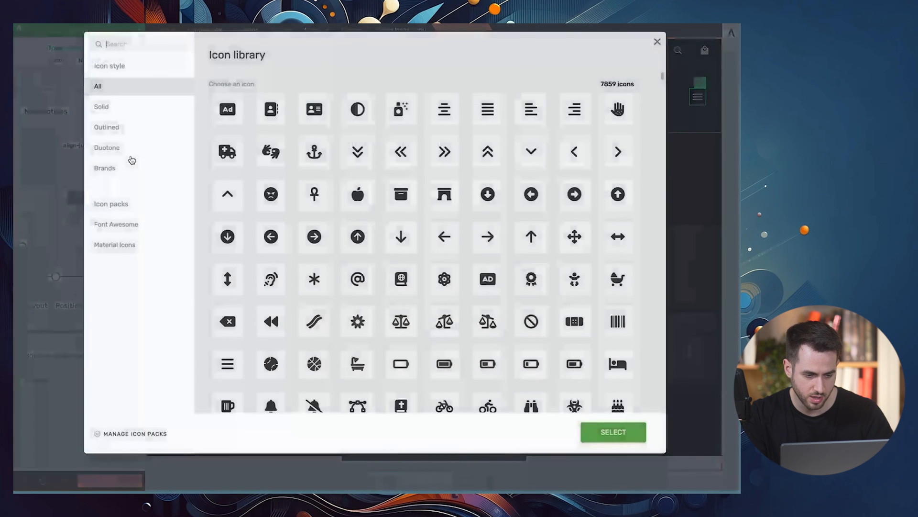
{"action": "type", "text": "san"}
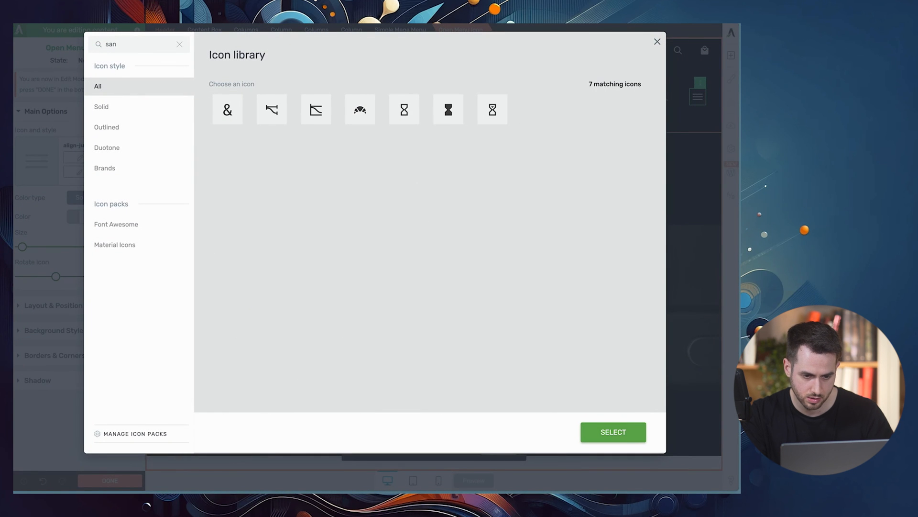
{"action": "key", "text": "BackSpace"}
{"action": "key", "text": "BackSpace"}
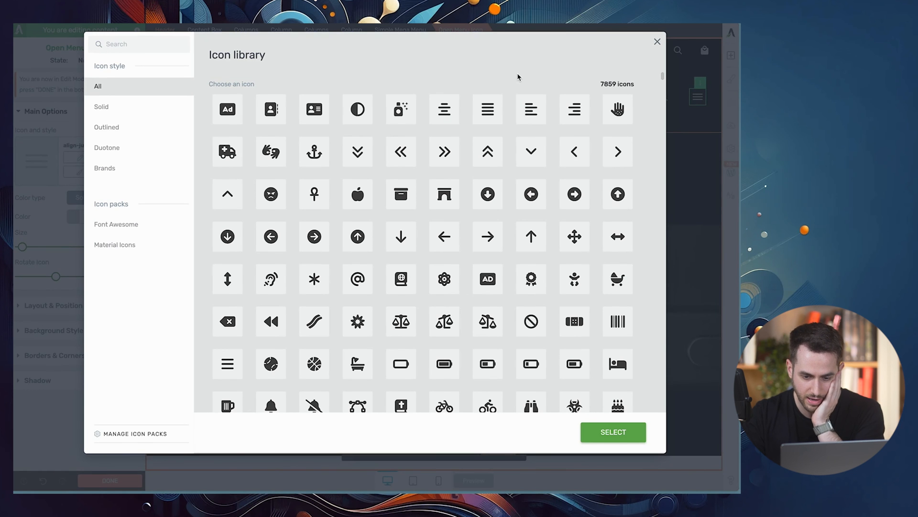
{"action": "scroll", "coordinate": [492, 172], "scroll_direction": "down", "scroll_amount": 10}
{"action": "scroll", "coordinate": [492, 171], "scroll_direction": "down", "scroll_amount": 15}
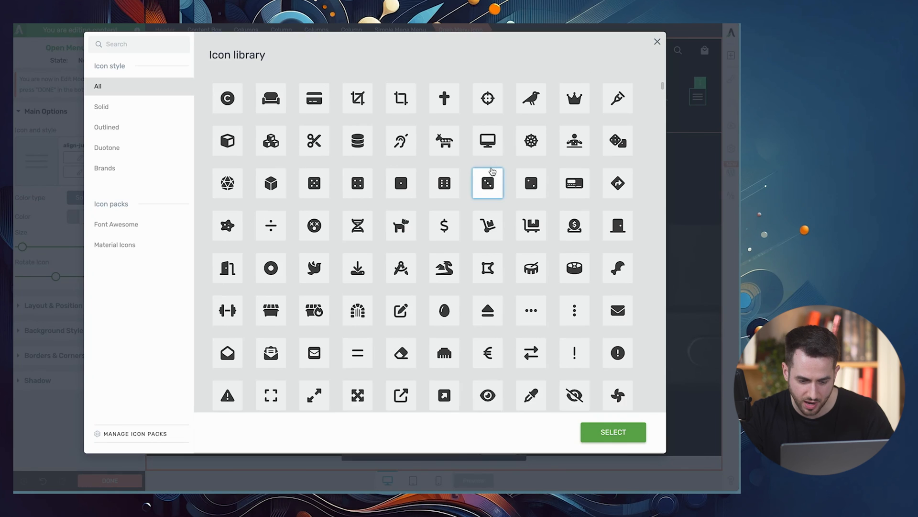
{"action": "scroll", "coordinate": [491, 170], "scroll_direction": "down", "scroll_amount": 2}
{"action": "left_click", "coordinate": [358, 290]}
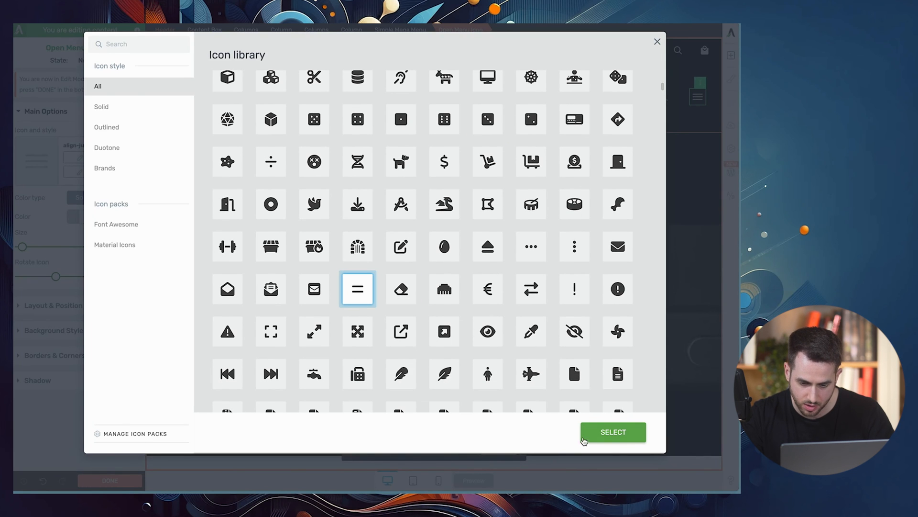
{"action": "left_click", "coordinate": [601, 437]}
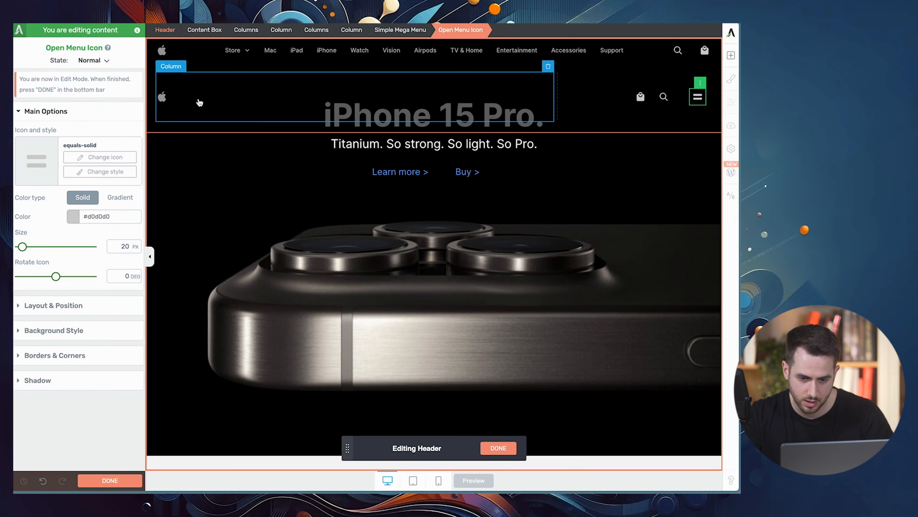
Set the top and bottom padding of the second row's content box to 0
{"action": "left_click", "coordinate": [198, 103]}
{"action": "left_click", "coordinate": [246, 30]}
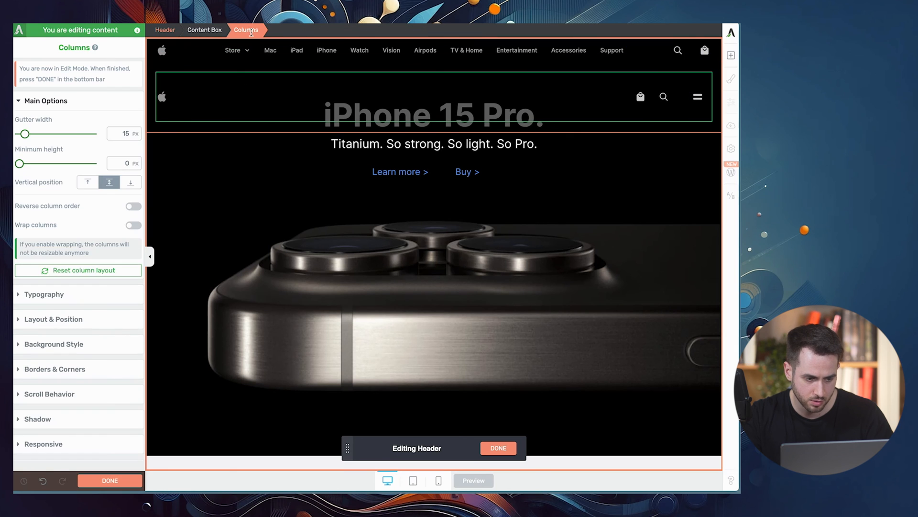
{"action": "left_click", "coordinate": [68, 317]}
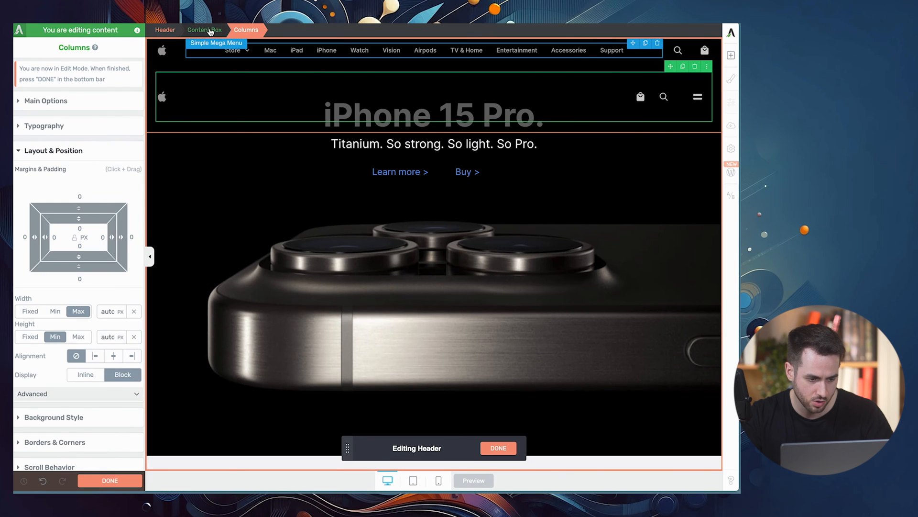
{"action": "left_click", "coordinate": [209, 29]}
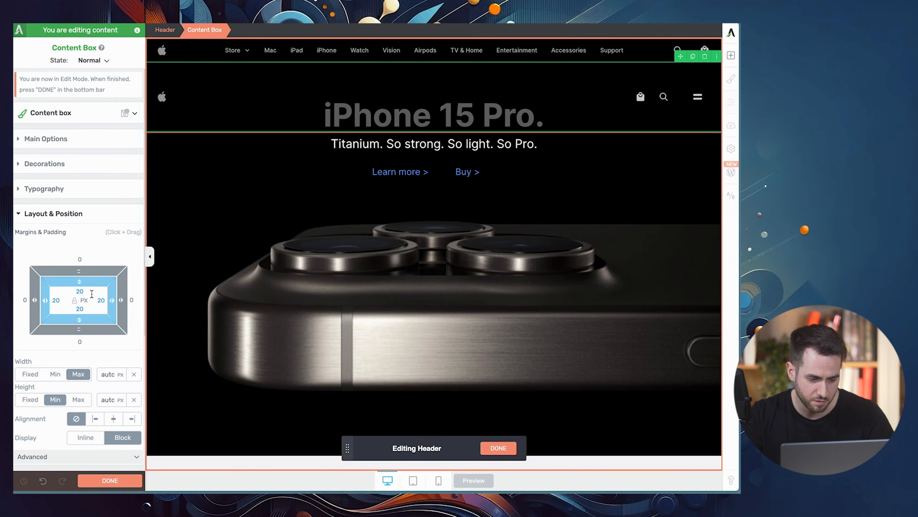
{"action": "type", "text": "0"}
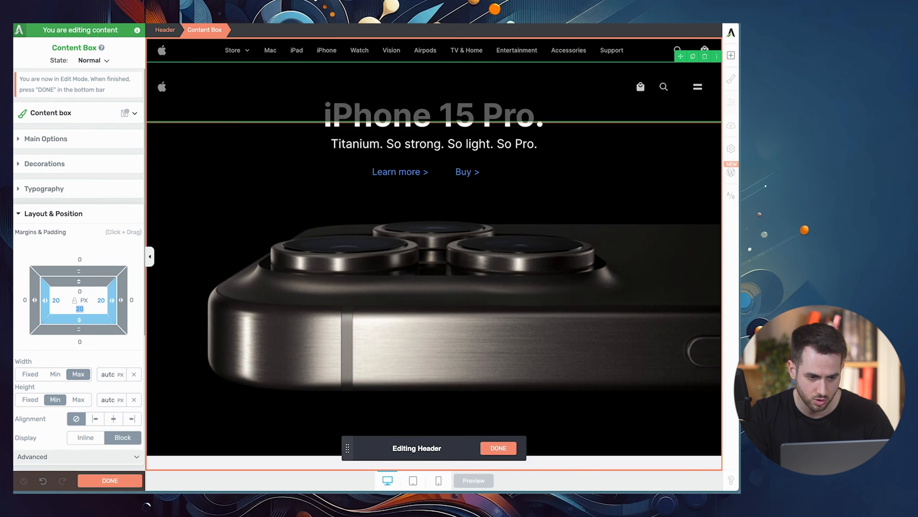
{"action": "type", "text": "0"}
Set the top and bottom margins and padding of the nested columns holding the bag, search and menu icons to 0
{"action": "left_click", "coordinate": [639, 90]}
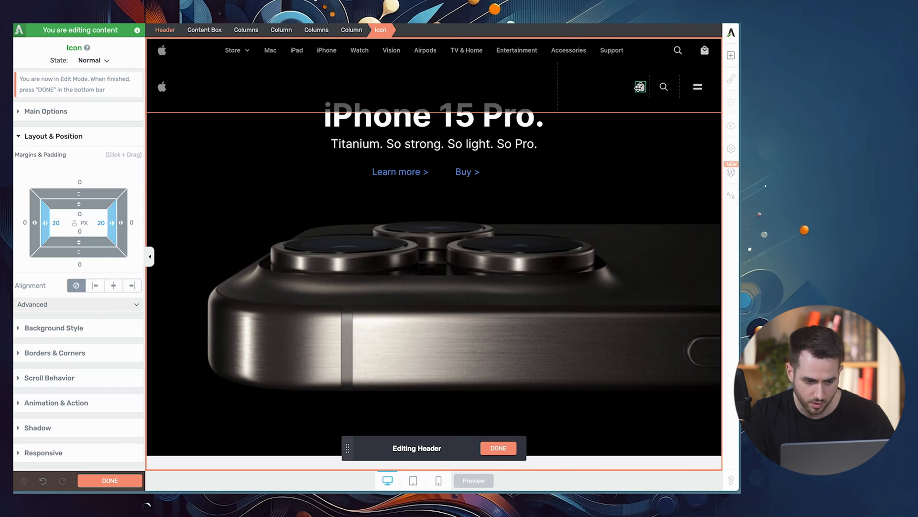
{"action": "left_click", "coordinate": [665, 90]}
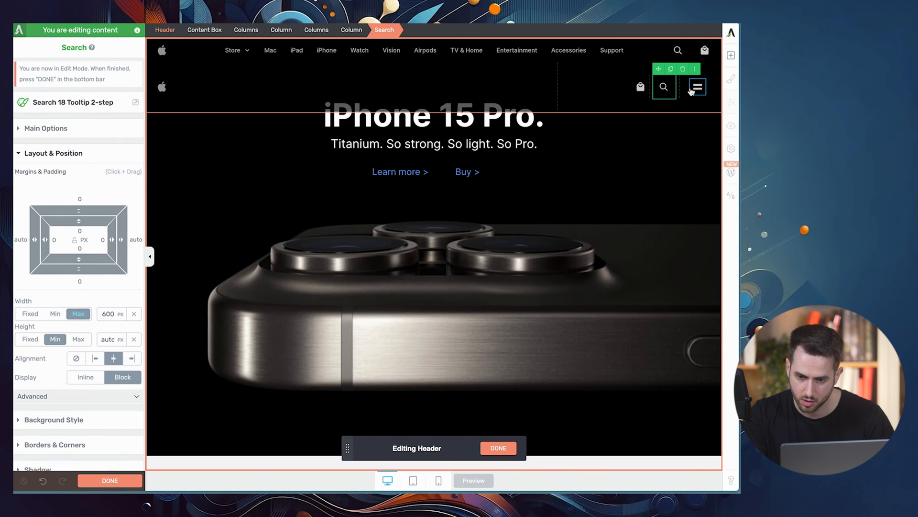
{"action": "left_click", "coordinate": [692, 92]}
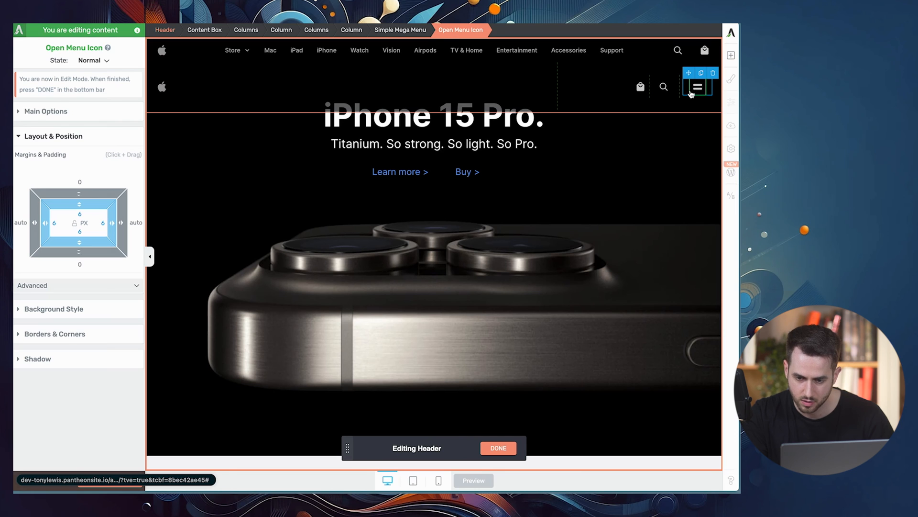
{"action": "left_click", "coordinate": [692, 94]}
{"action": "left_click", "coordinate": [627, 101]}
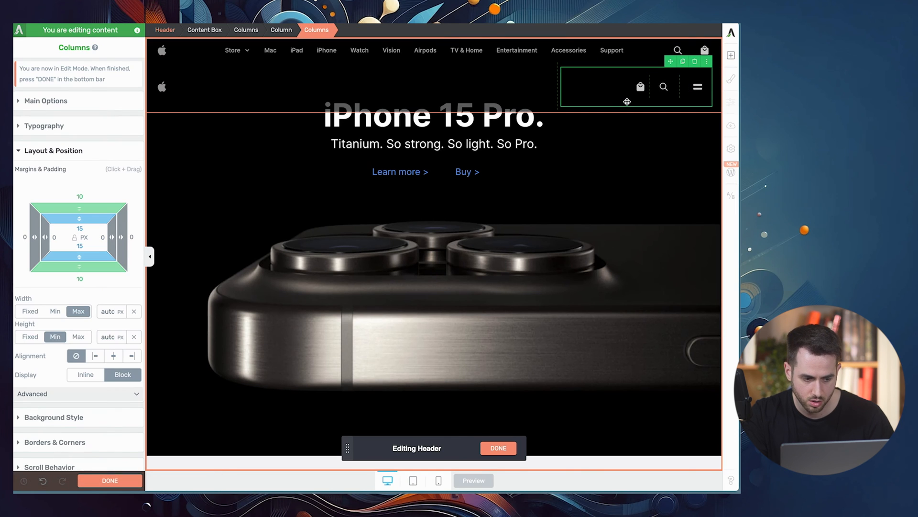
{"action": "type", "text": "0"}
{"action": "key", "text": "Tab"}
{"action": "key", "text": "Tab"}
{"action": "type", "text": "0"}
{"action": "key", "text": "Tab"}
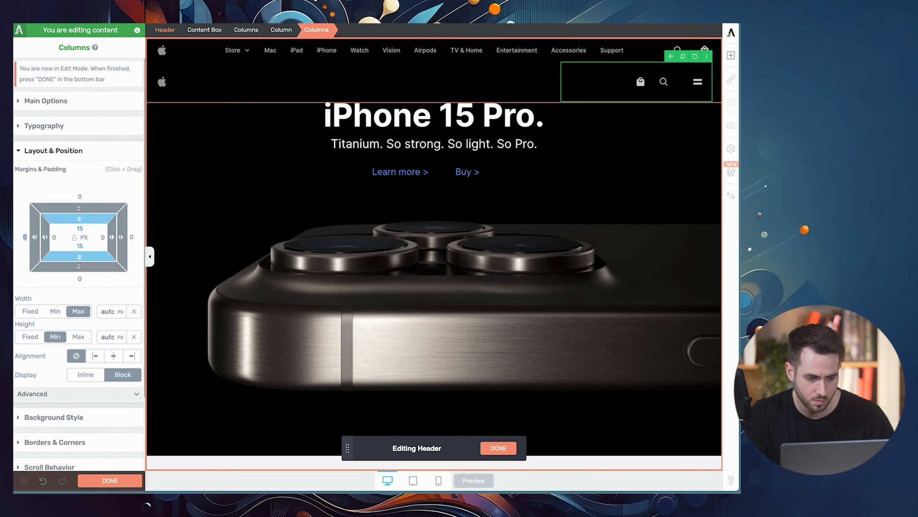
{"action": "key", "text": "Tab"}
{"action": "type", "text": "0"}
{"action": "key", "text": "Tab"}
{"action": "type", "text": "0"}
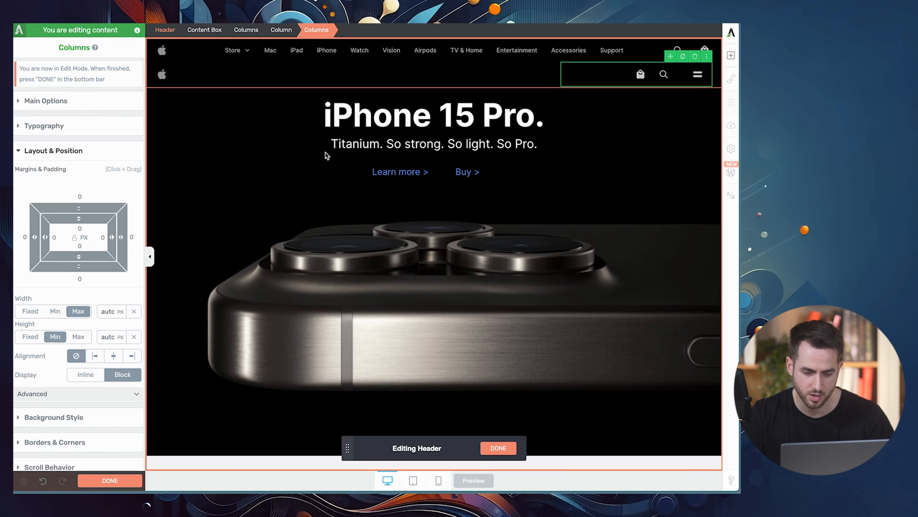
Finish editing the header, exit the page editor and copy the landing page's URL
{"action": "left_click", "coordinate": [506, 452]}
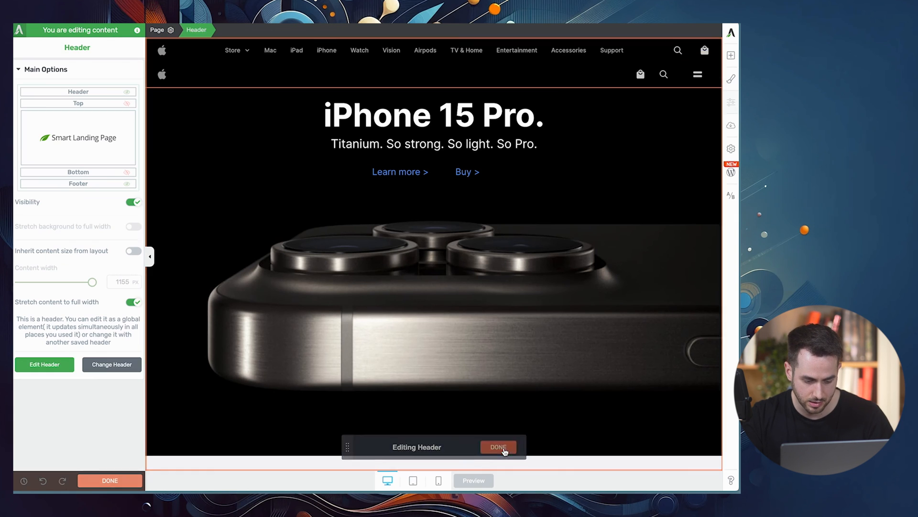
{"action": "left_click", "coordinate": [101, 480]}
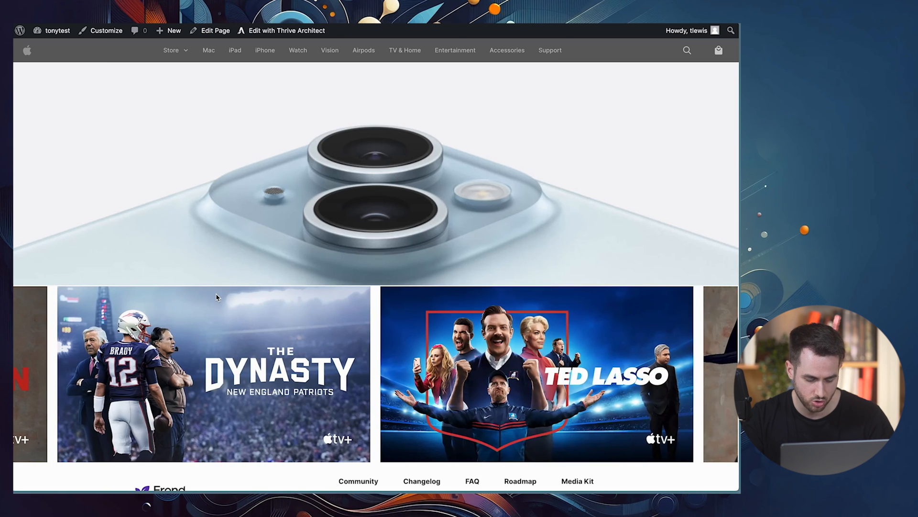
{"action": "key", "text": "super+shift+c"}
Switch to Safari and open the landing page in a new tab in responsive design mode to check its header
{"action": "key", "text": "super+Tab"}
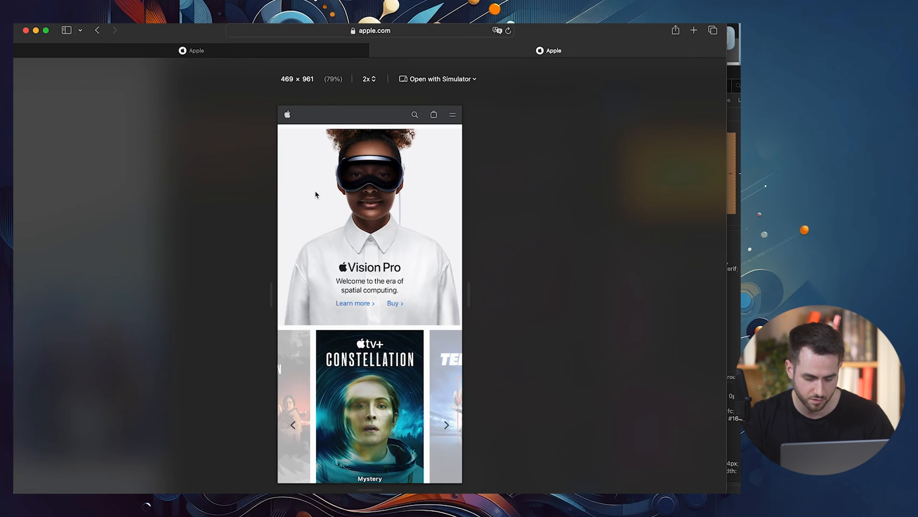
{"action": "key", "text": "super+t"}
{"action": "key", "text": "super+v"}
{"action": "key", "text": "Return"}
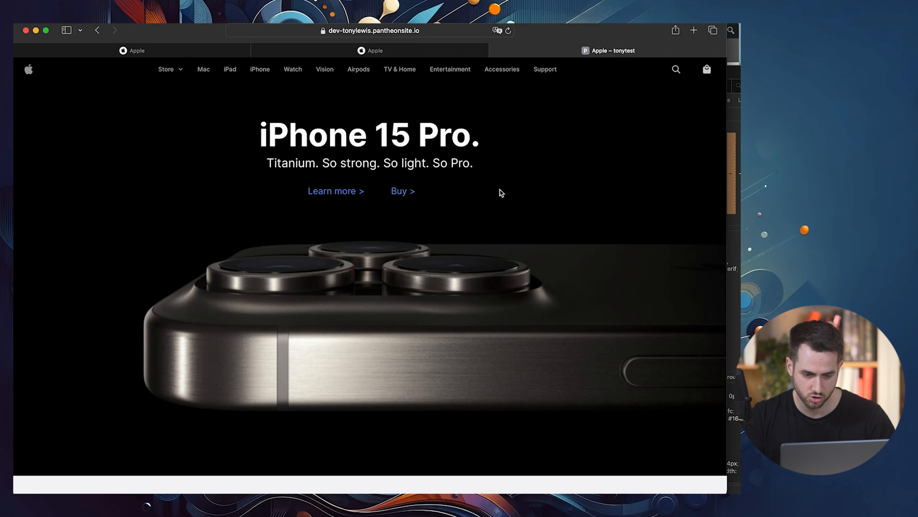
{"action": "key", "text": "super+alt+r"}
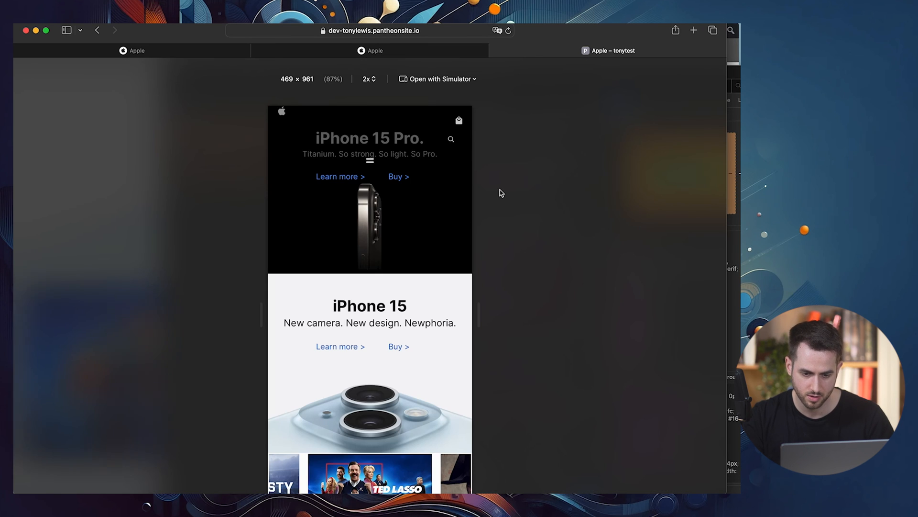
Widen the responsive preview to 732 × 960 to check the header, and exit responsive design mode
{"action": "left_click_drag", "start_coordinate": [479, 295], "coordinate": [519, 274]}
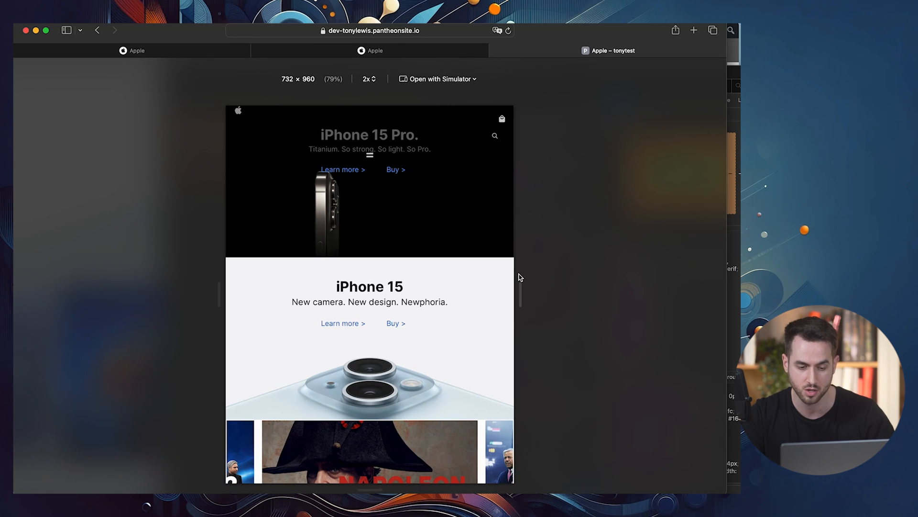
{"action": "key", "text": "super+alt+r"}
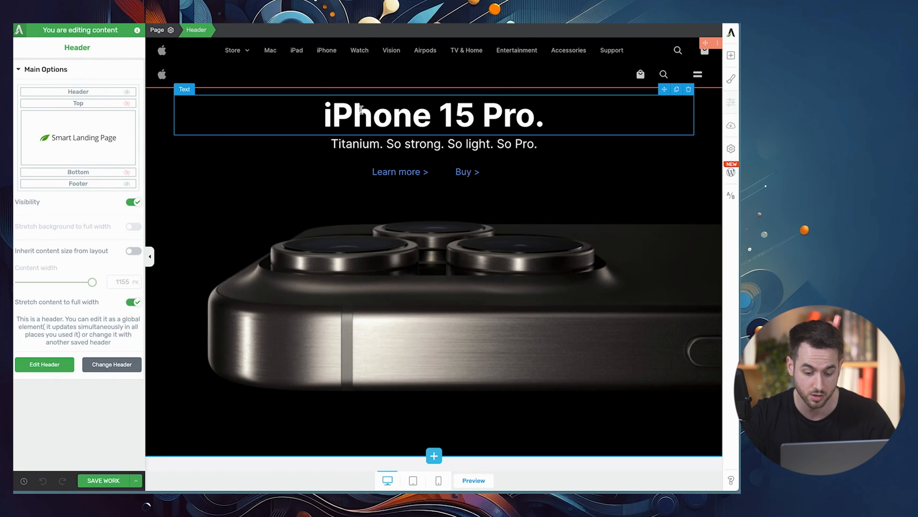
Open the landing page's header for editing in the mobile view and turn off showing all hidden elements
{"action": "left_click", "coordinate": [436, 483]}
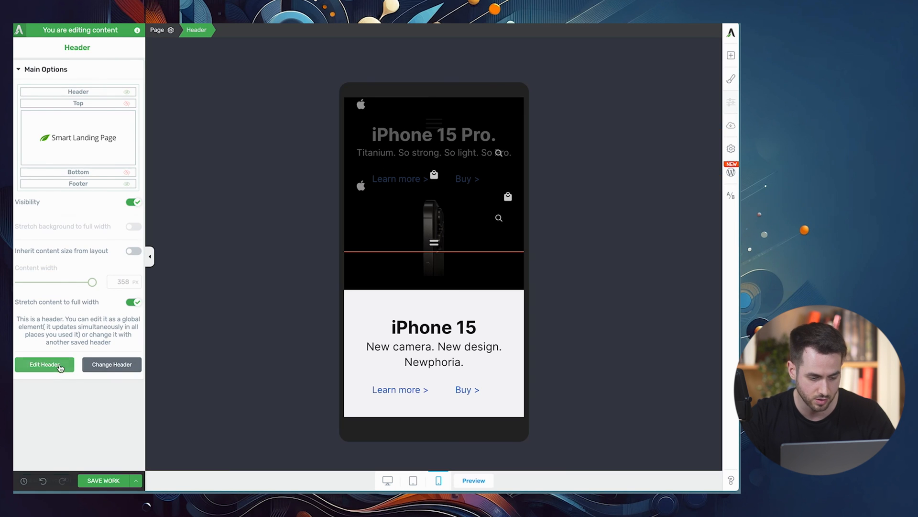
{"action": "left_click", "coordinate": [58, 366]}
{"action": "scroll", "coordinate": [88, 418], "scroll_direction": "down", "scroll_amount": 4}
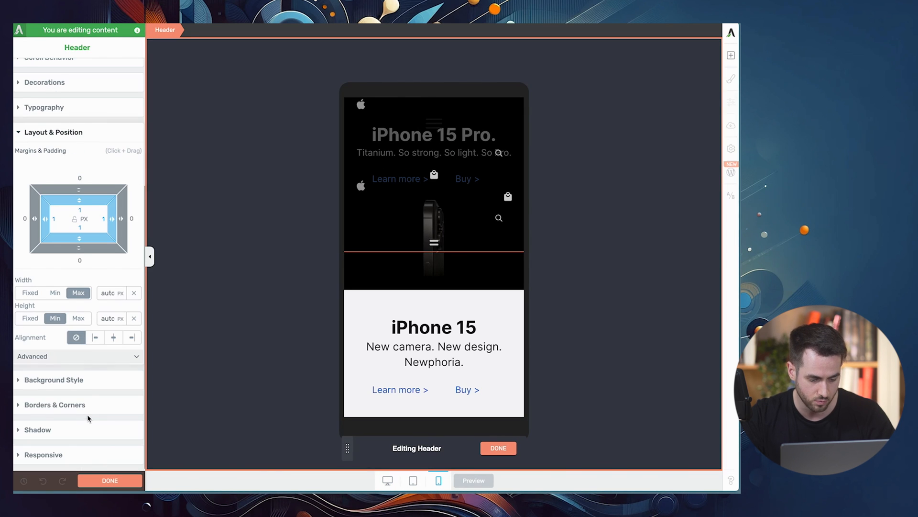
{"action": "left_click", "coordinate": [69, 452]}
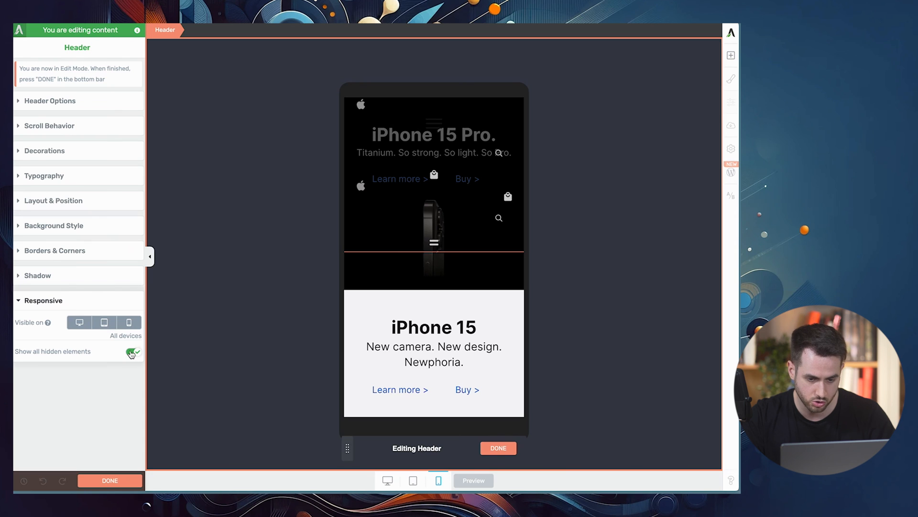
{"action": "left_click", "coordinate": [132, 353]}
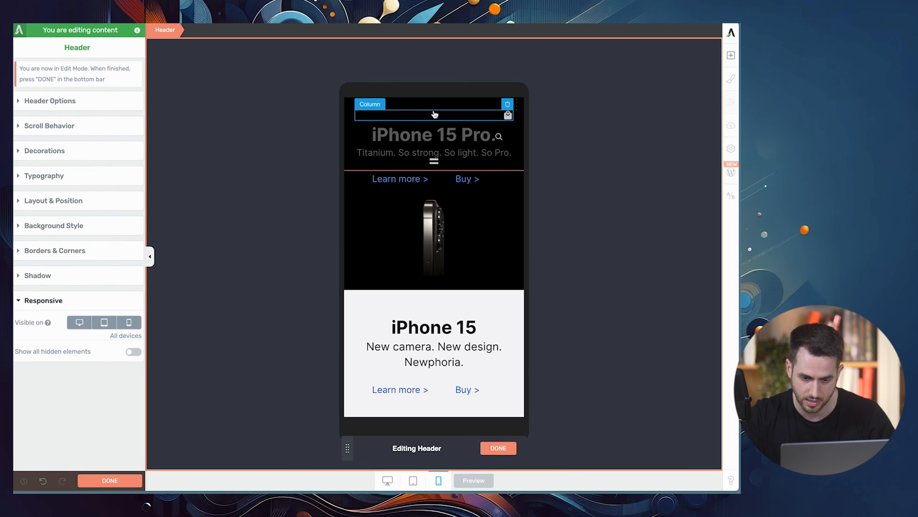
Turn off column wrapping on the outer columns that hold the Apple logo and the icon group
{"action": "left_click", "coordinate": [461, 105]}
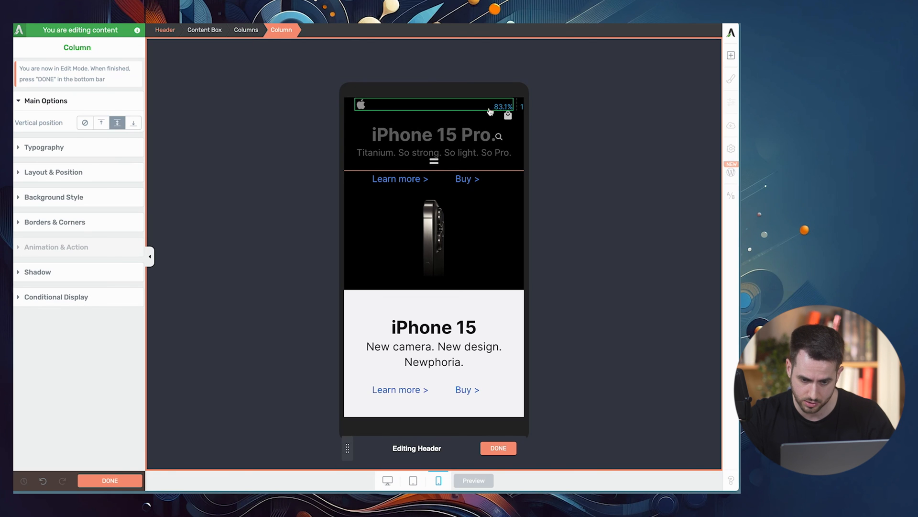
{"action": "left_click", "coordinate": [371, 111]}
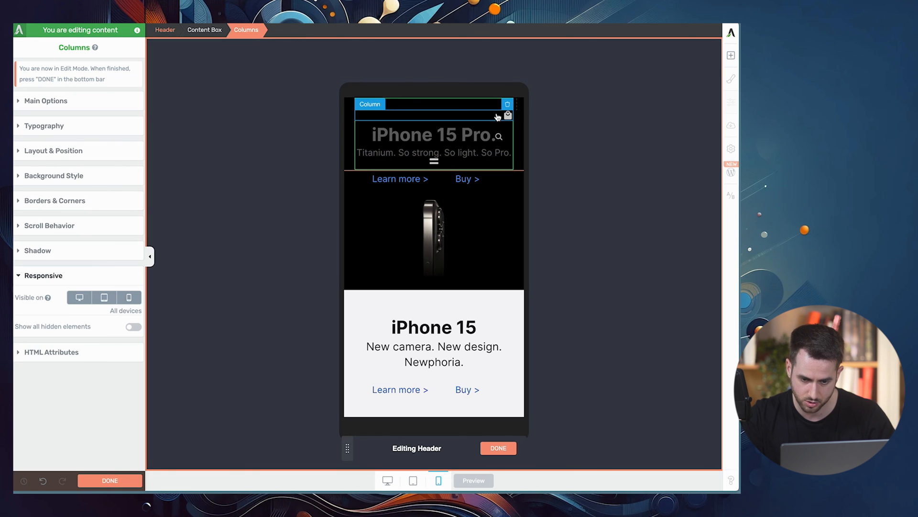
{"action": "left_click", "coordinate": [92, 100]}
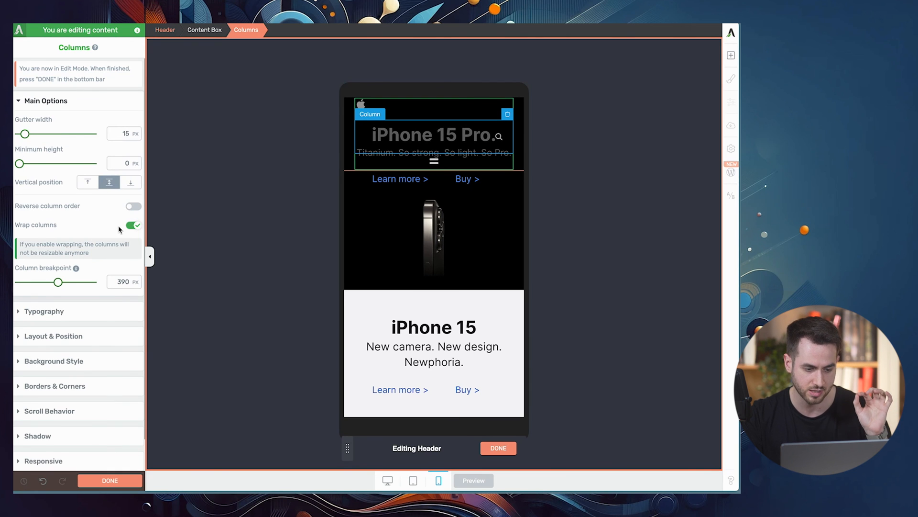
{"action": "left_click", "coordinate": [133, 226]}
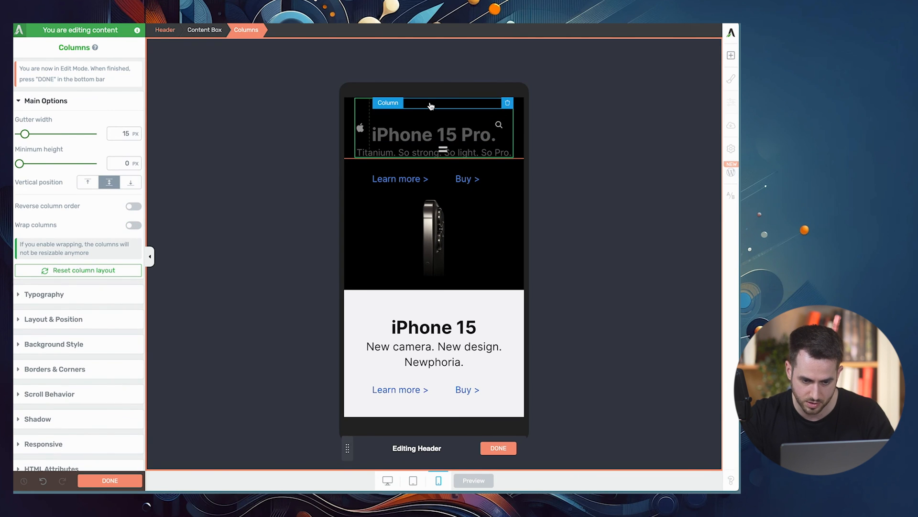
Turn off column wrapping on the nested columns holding the bag, search and menu icons
{"action": "left_click", "coordinate": [395, 138]}
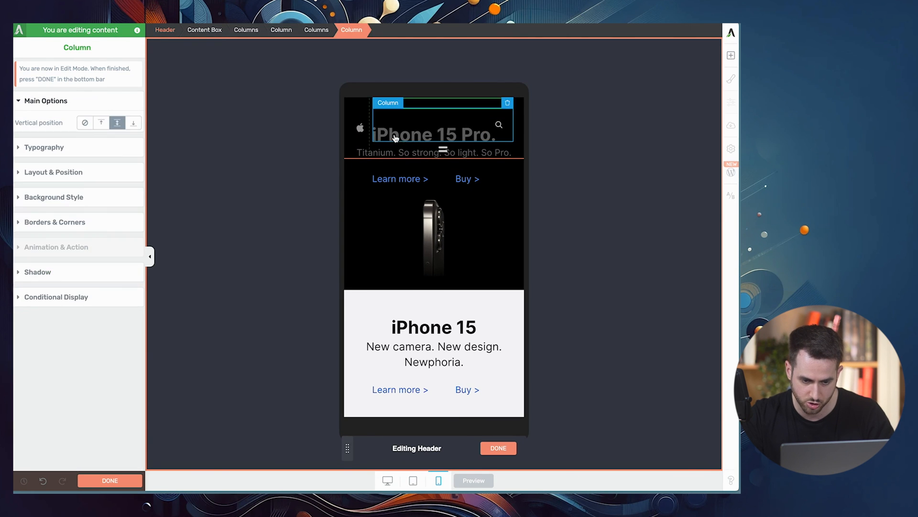
{"action": "left_click", "coordinate": [314, 30]}
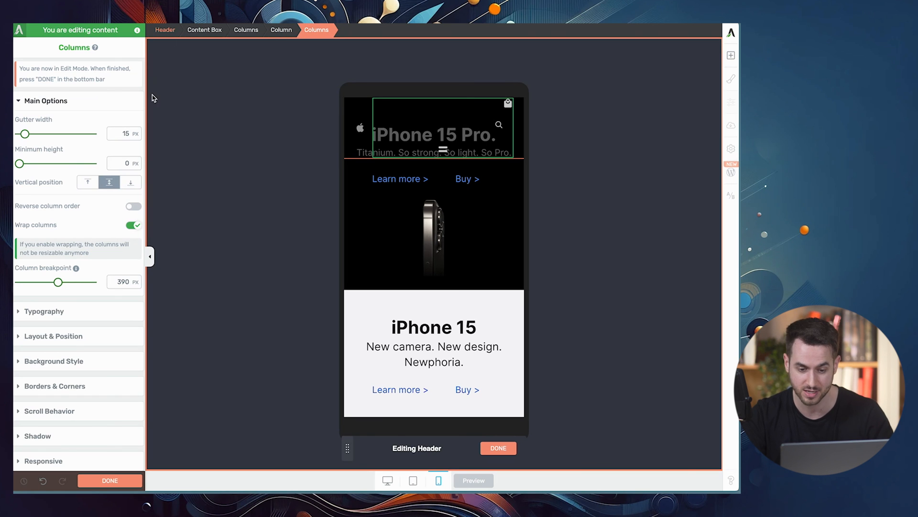
{"action": "left_click", "coordinate": [135, 226]}
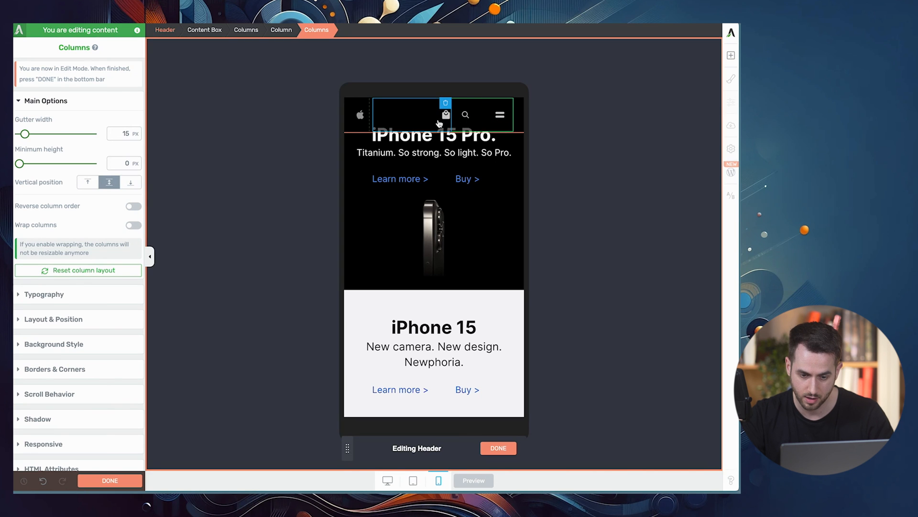
Set the width of the menu icon's column to 19%, and do the same for the search icon's column
{"action": "left_click", "coordinate": [463, 123]}
{"action": "left_click", "coordinate": [481, 128]}
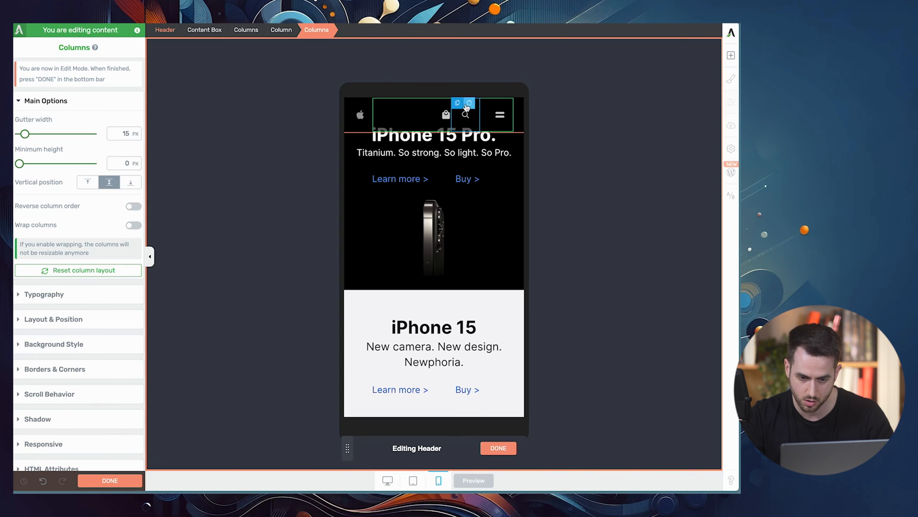
{"action": "left_click", "coordinate": [488, 128]}
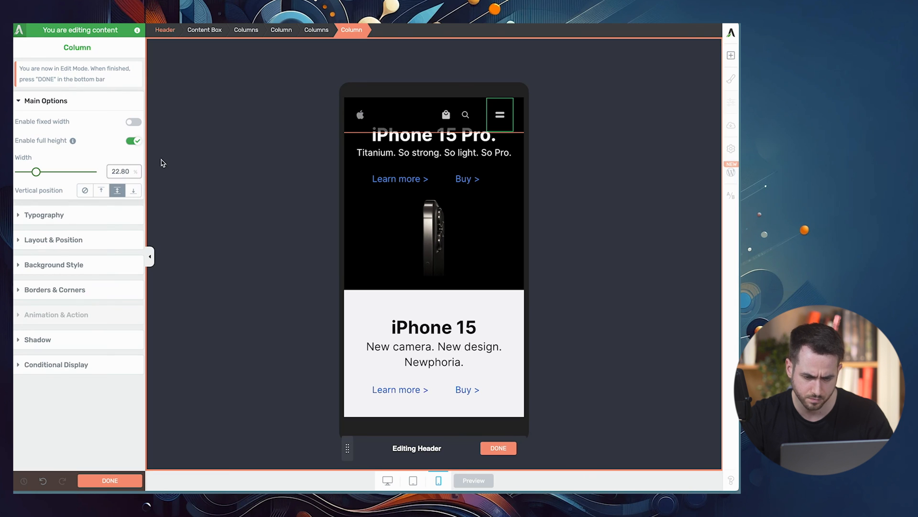
{"action": "left_click", "coordinate": [465, 115]}
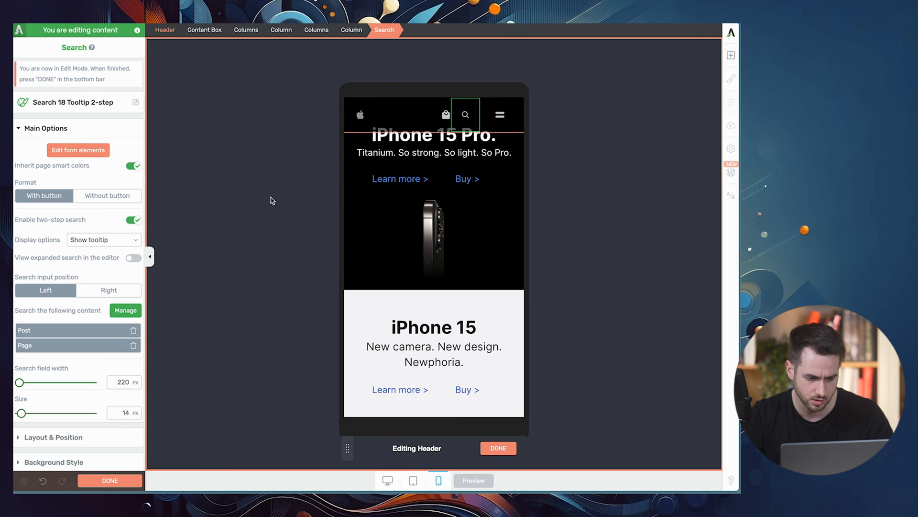
{"action": "left_click", "coordinate": [356, 29]}
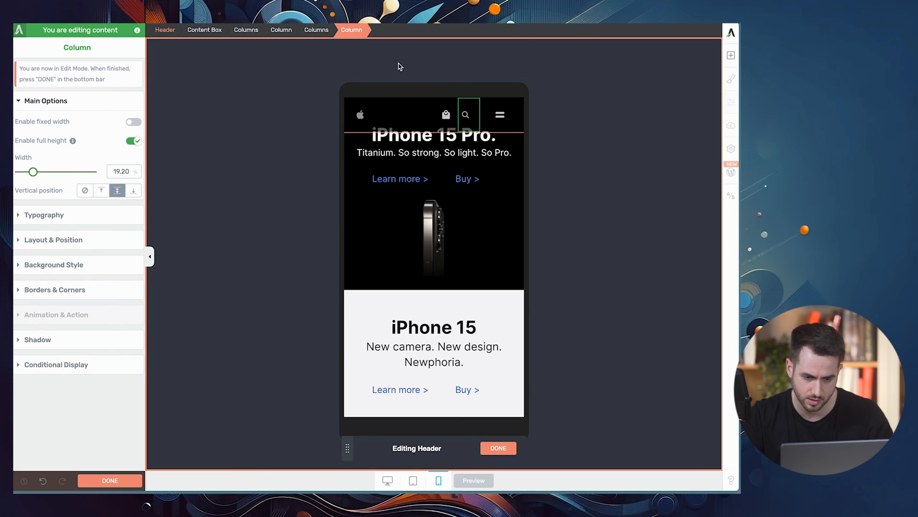
{"action": "left_click", "coordinate": [500, 131]}
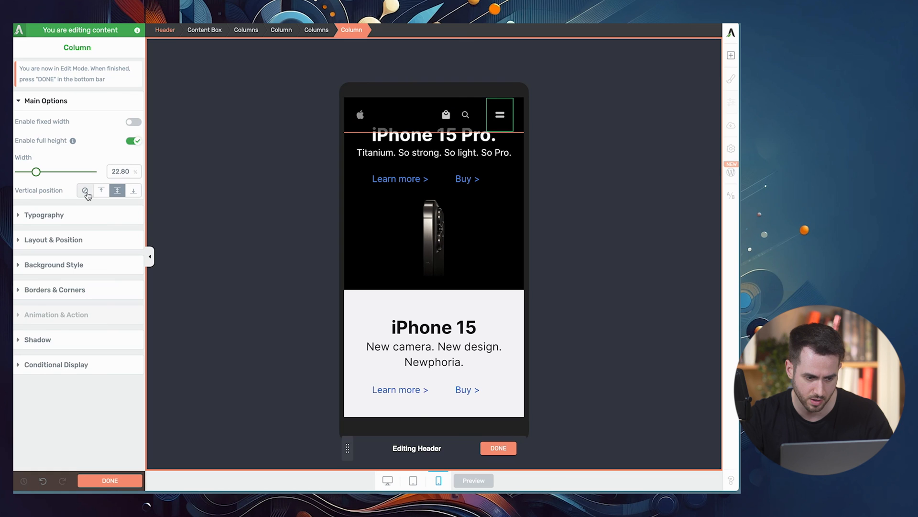
{"action": "left_click", "coordinate": [128, 170]}
{"action": "type", "text": "19.6"}
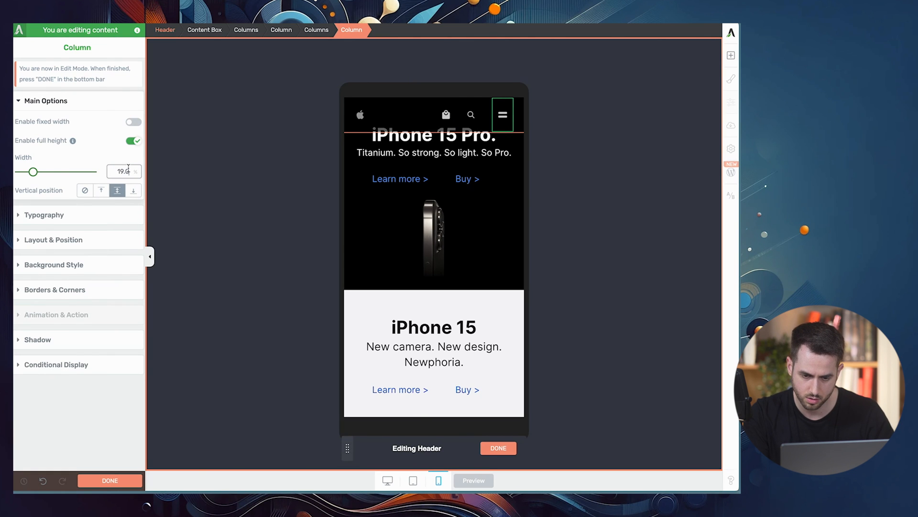
{"action": "left_click", "coordinate": [475, 128]}
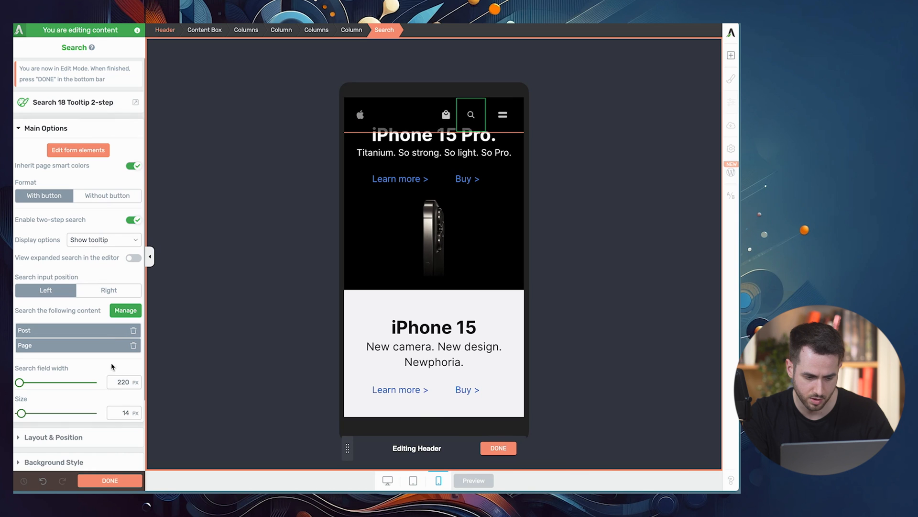
{"action": "left_click", "coordinate": [350, 30]}
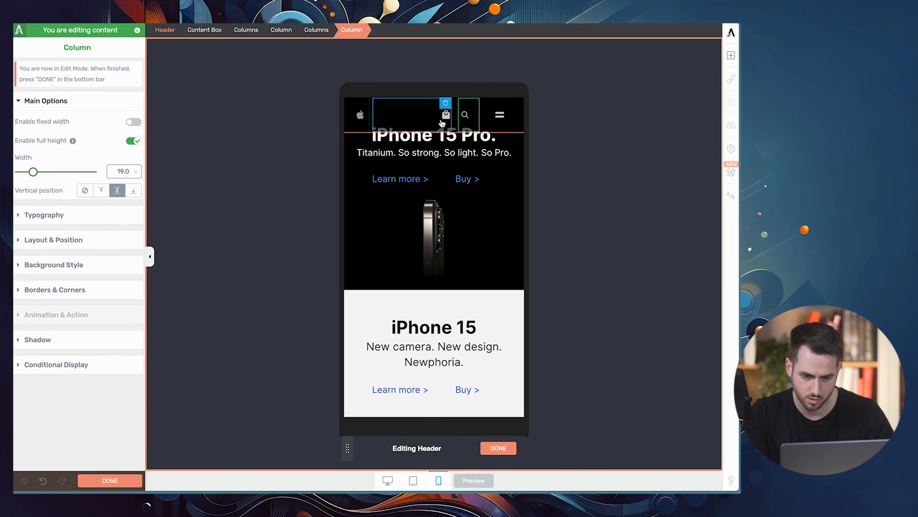
Align the hamburger mega menu to the right within its column
{"action": "left_click", "coordinate": [500, 115]}
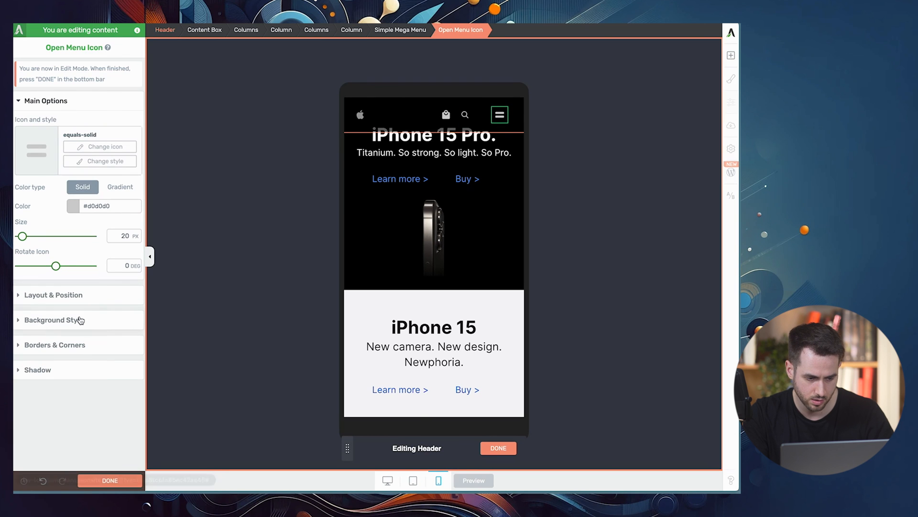
{"action": "left_click", "coordinate": [84, 300]}
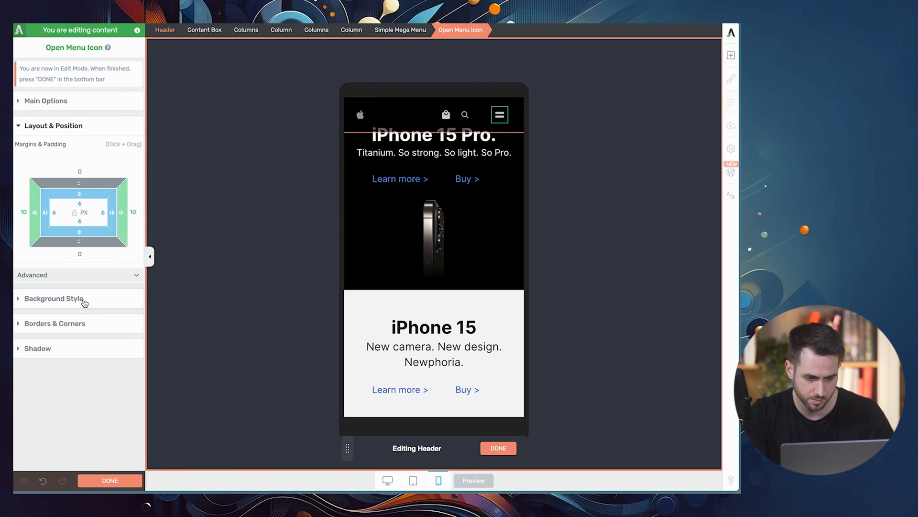
{"action": "left_click", "coordinate": [82, 108]}
{"action": "left_click", "coordinate": [426, 30]}
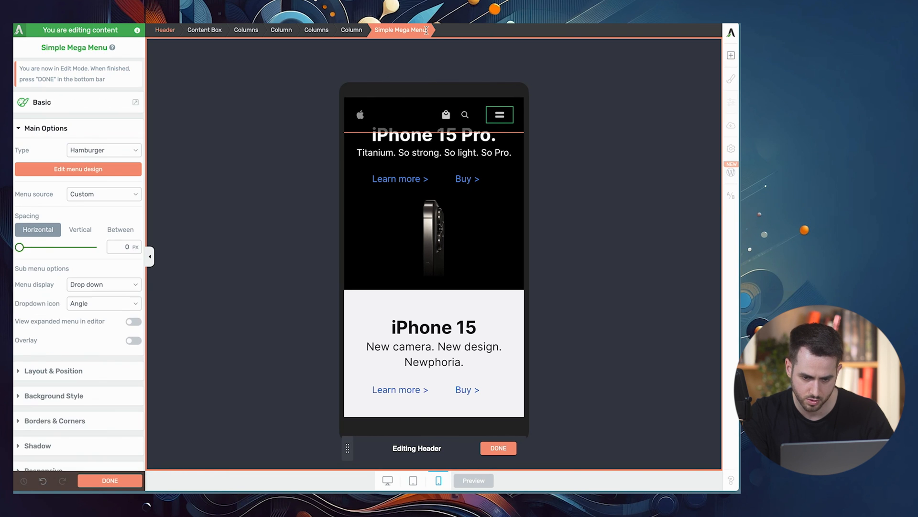
{"action": "left_click", "coordinate": [88, 375]}
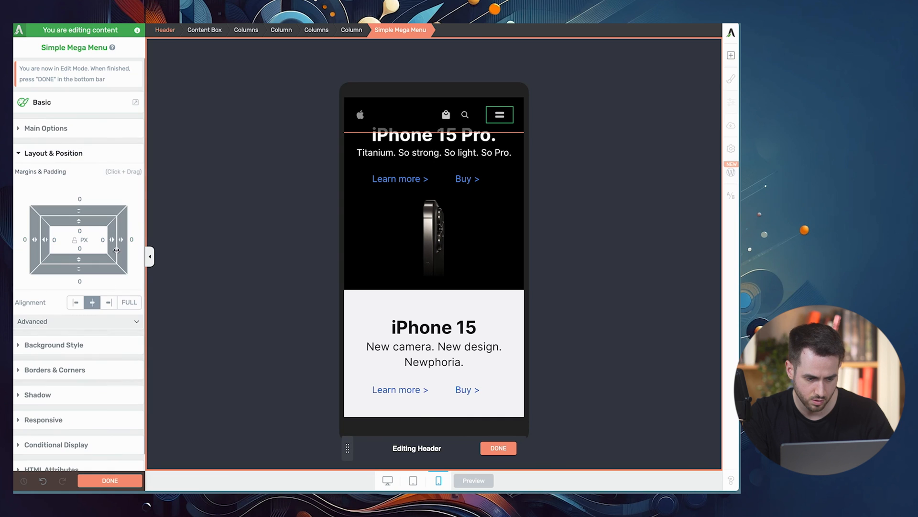
{"action": "left_click", "coordinate": [113, 302]}
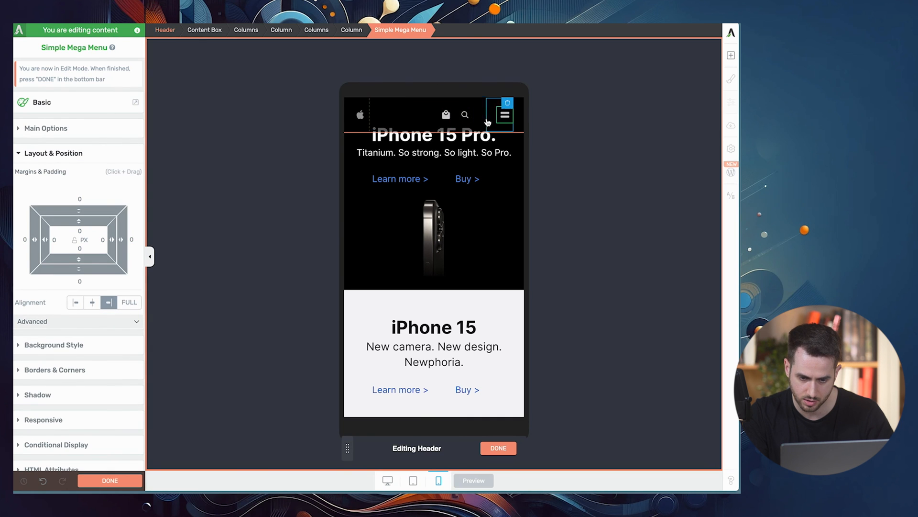
Set the width of the nested column holding the menu icon to 15%
{"action": "left_click", "coordinate": [475, 127]}
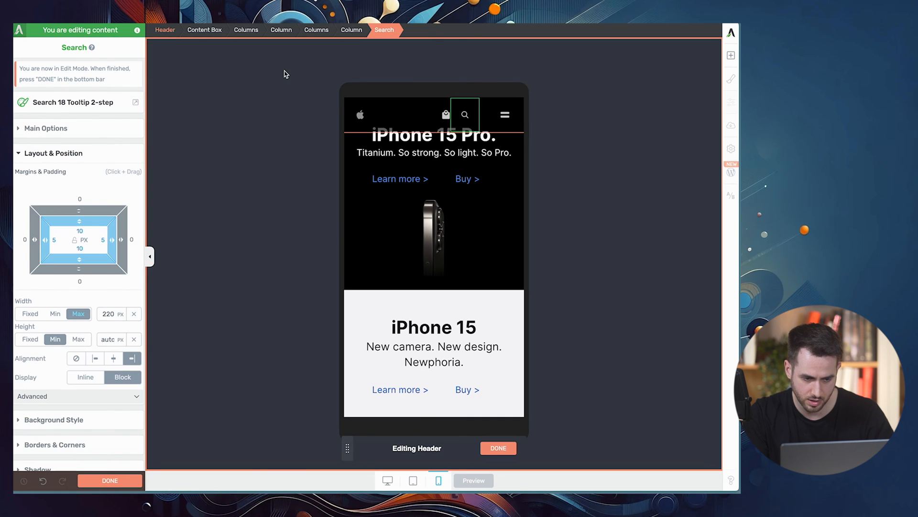
{"action": "left_click", "coordinate": [495, 123]}
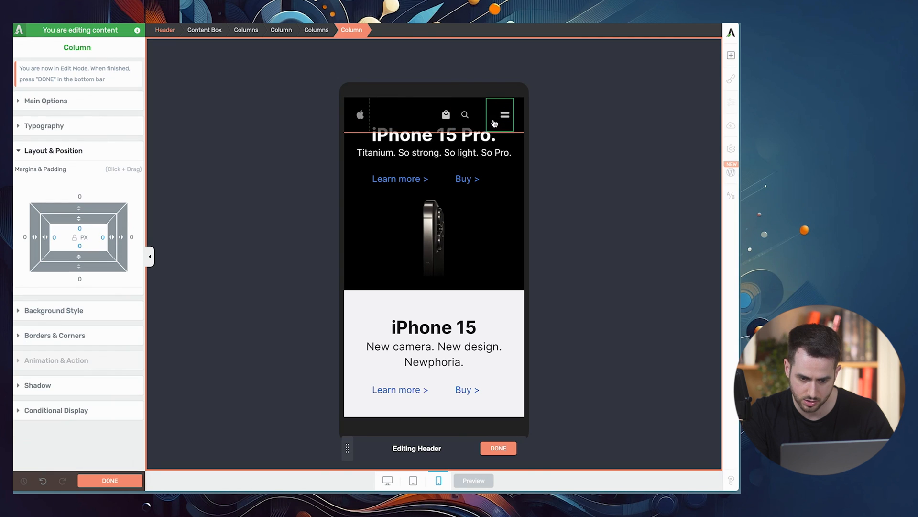
{"action": "left_click", "coordinate": [46, 101]}
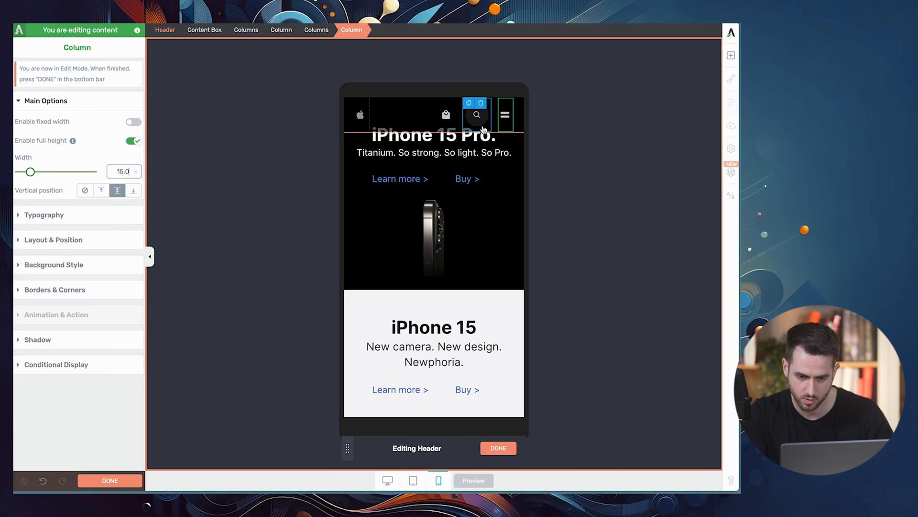
Resize the outer columns by moving the divider beside the Apple logo toward the bag icon, to about the middle of the row
{"action": "left_click", "coordinate": [483, 129]}
{"action": "left_click", "coordinate": [446, 129]}
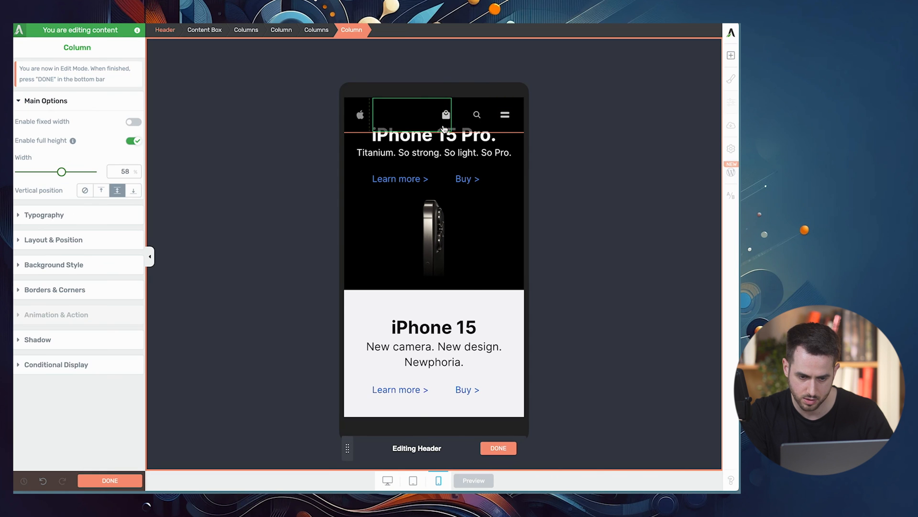
{"action": "left_click_drag", "start_coordinate": [370, 104], "coordinate": [438, 108]}
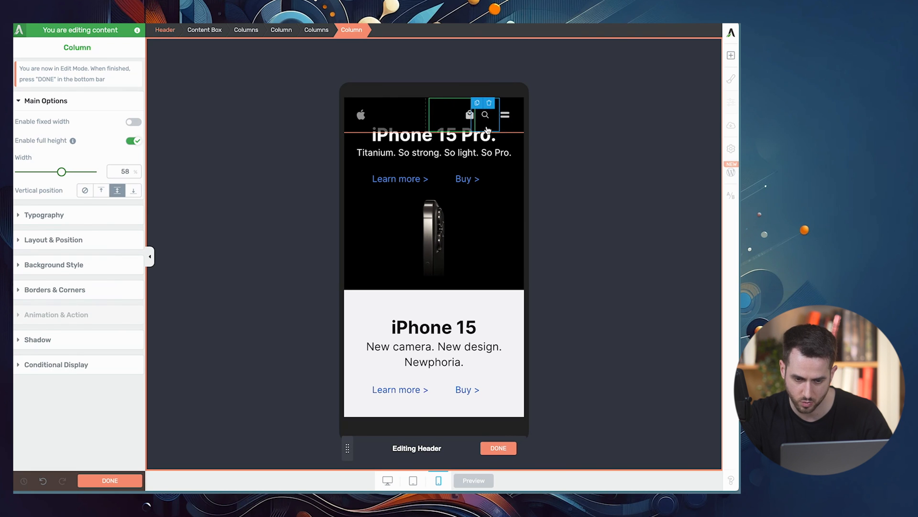
{"action": "left_click", "coordinate": [493, 127]}
{"action": "left_click", "coordinate": [506, 128]}
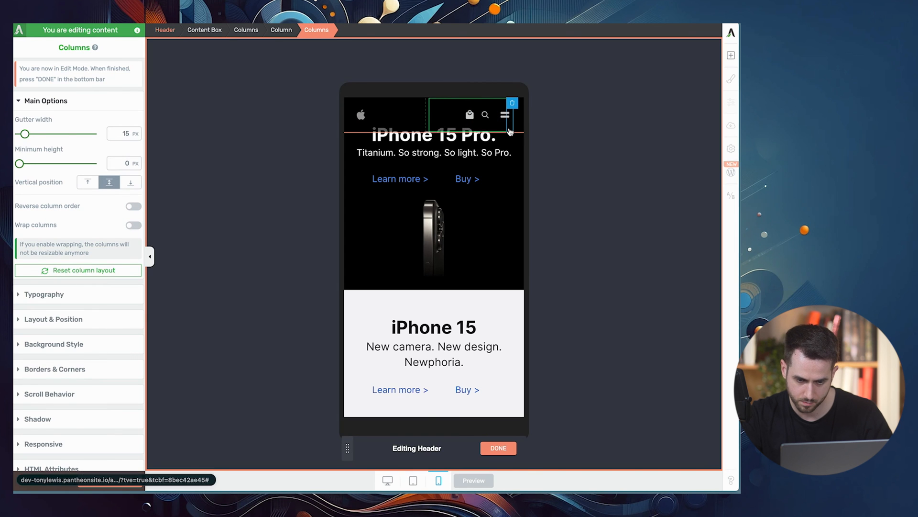
{"action": "left_click", "coordinate": [510, 131]}
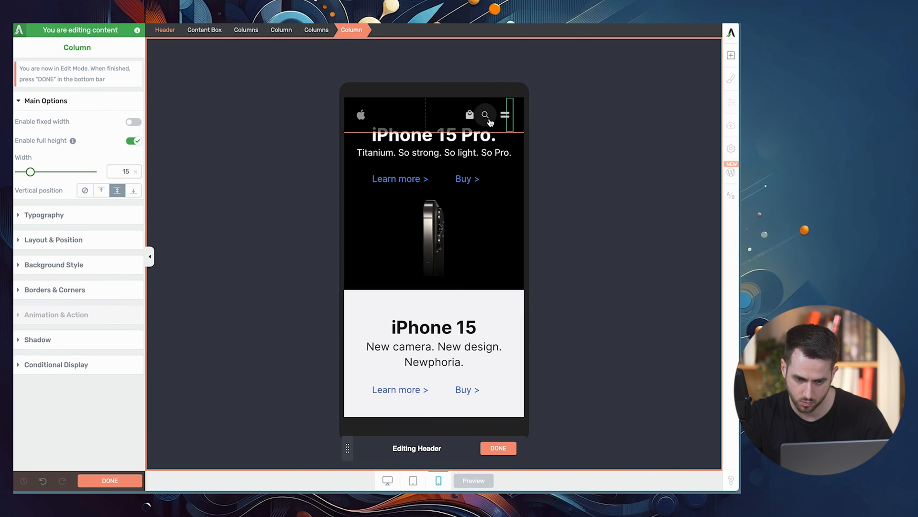
{"action": "left_click", "coordinate": [476, 128]}
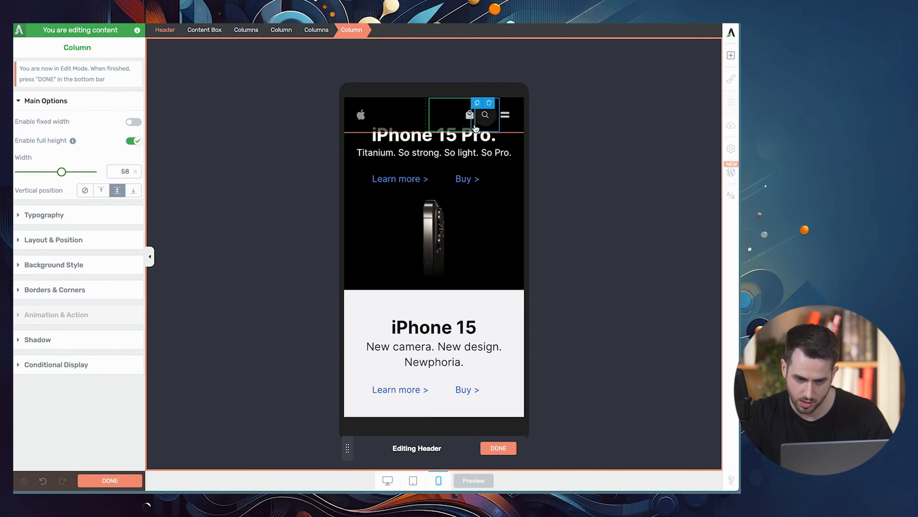
{"action": "left_click", "coordinate": [477, 128]}
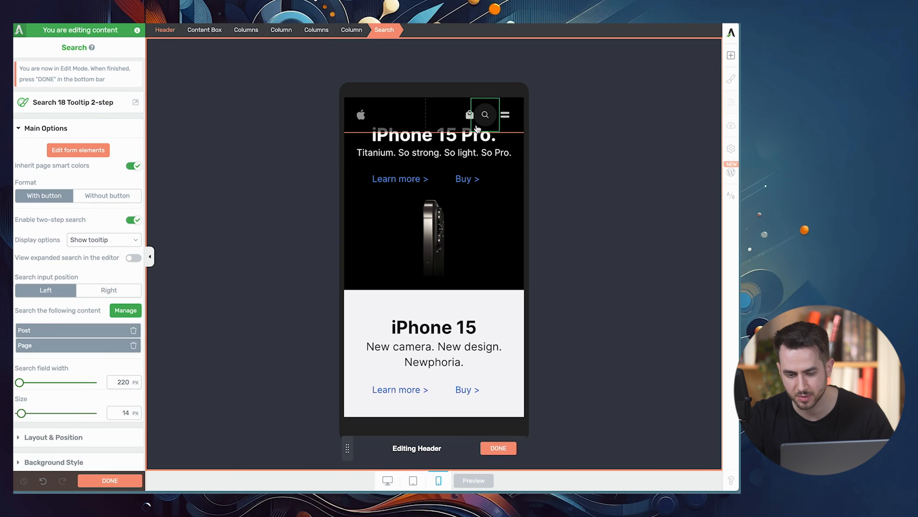
{"action": "left_click", "coordinate": [504, 127]}
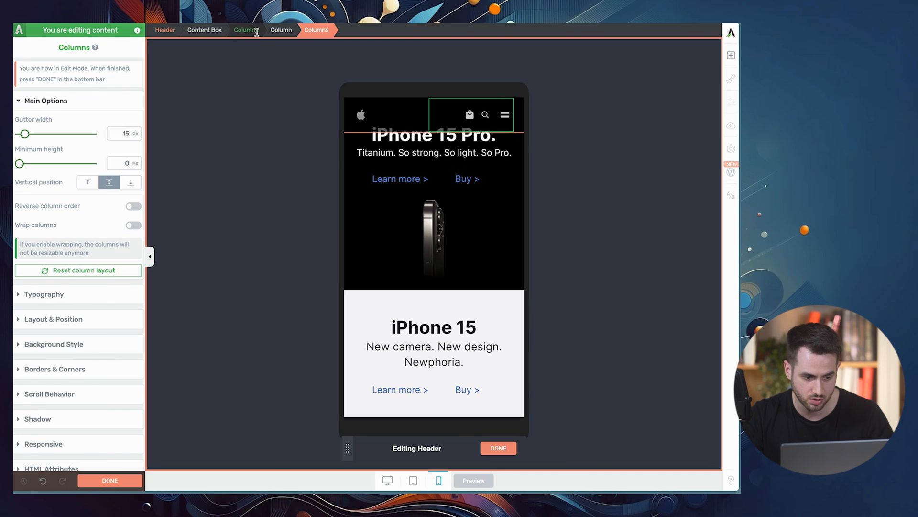
Set the width of the nested column holding the bag icon to 46%
{"action": "left_click", "coordinate": [251, 29]}
{"action": "left_click", "coordinate": [457, 119]}
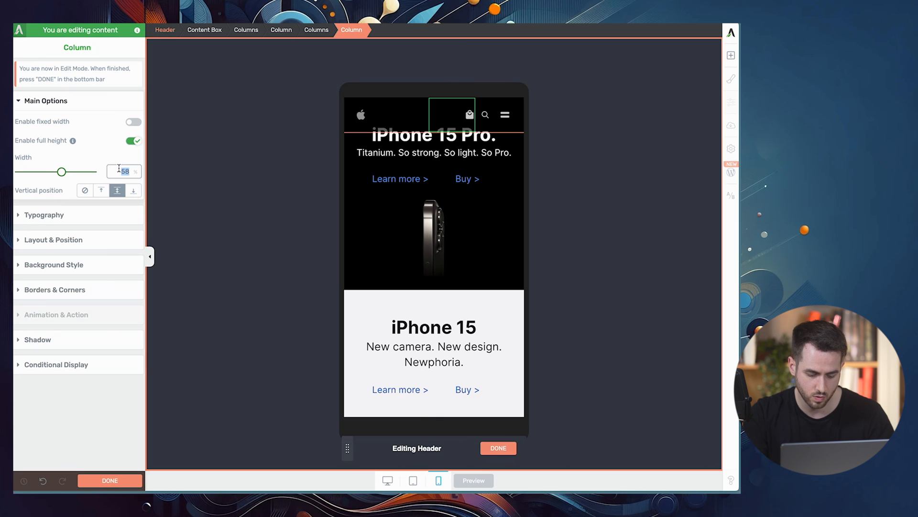
{"action": "left_click_drag", "start_coordinate": [62, 171], "coordinate": [53, 173]}
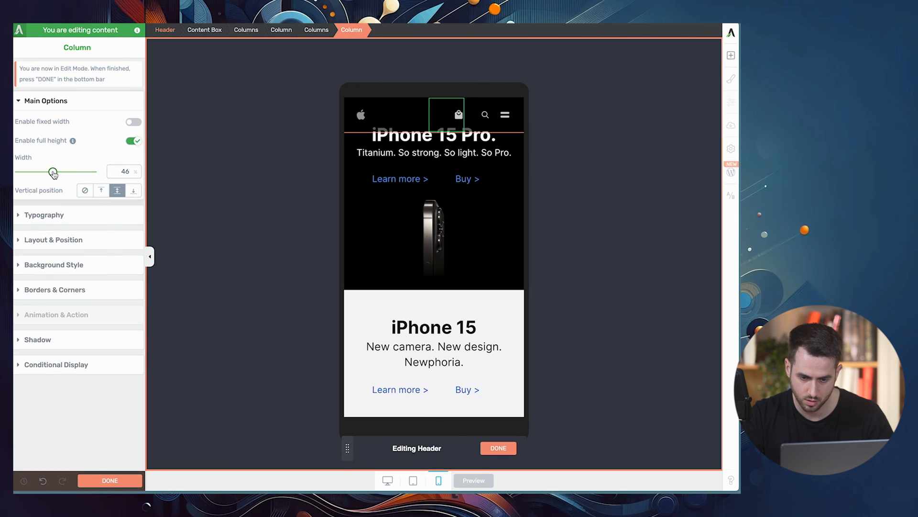
Set the width of the nested column holding the search icon to 44%
{"action": "left_click", "coordinate": [481, 124]}
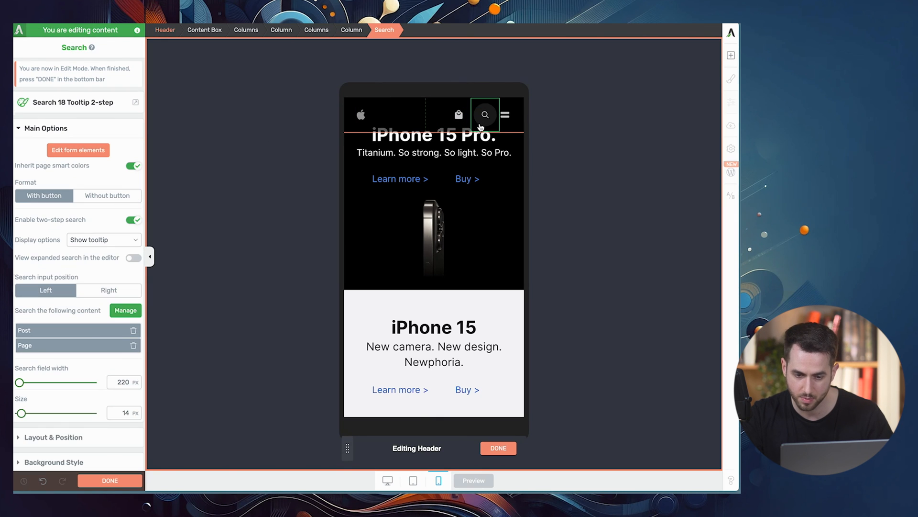
{"action": "scroll", "coordinate": [120, 225], "scroll_direction": "down", "scroll_amount": 1}
{"action": "left_click", "coordinate": [356, 30]}
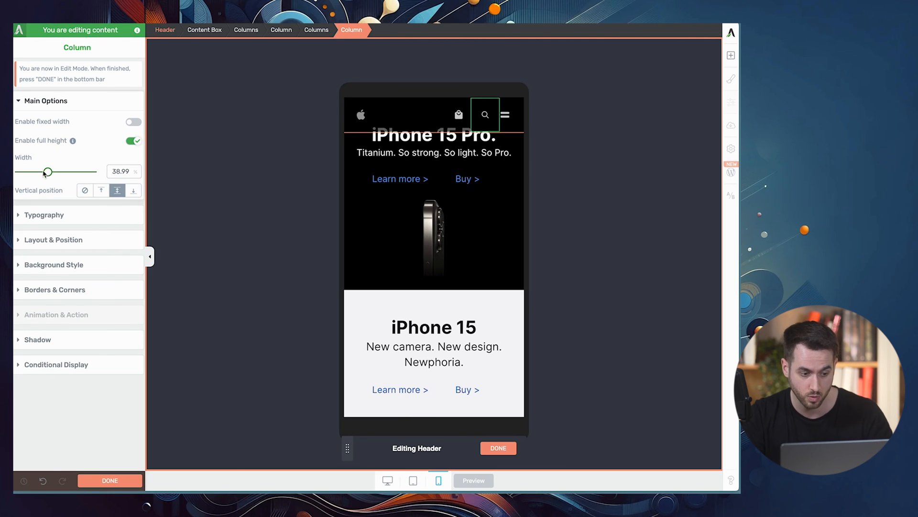
{"action": "left_click_drag", "start_coordinate": [50, 173], "coordinate": [54, 173]}
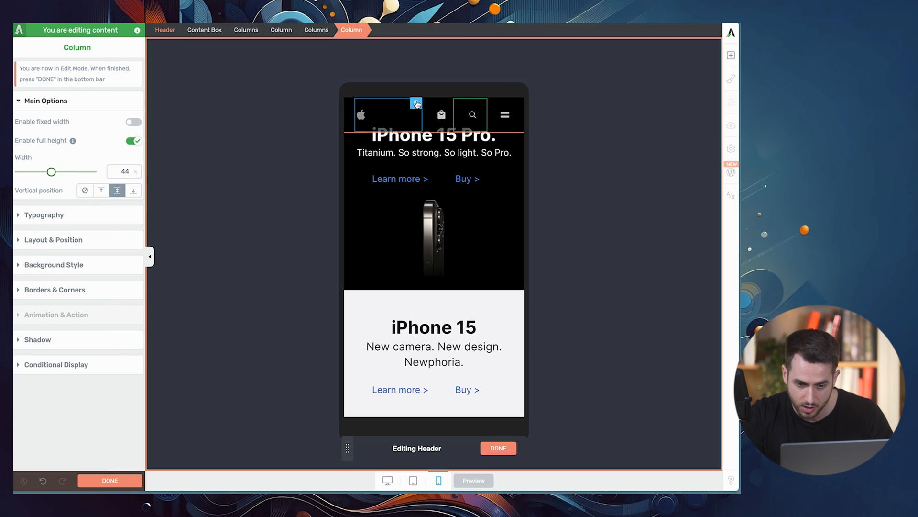
Set the gutter width of the nested icon columns to 0 px and move the outer column divider closer to the bag icon
{"action": "left_click", "coordinate": [504, 115]}
{"action": "left_click", "coordinate": [501, 127]}
{"action": "left_click", "coordinate": [489, 126]}
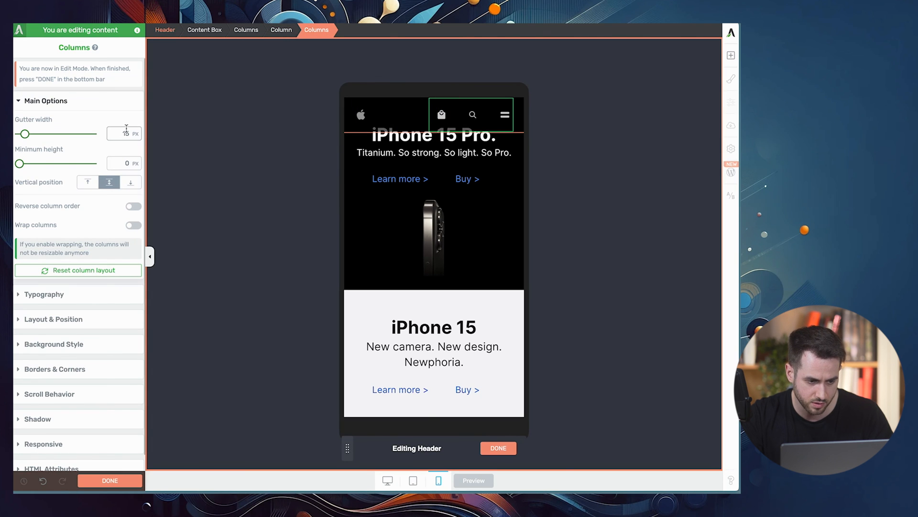
{"action": "type", "text": "0"}
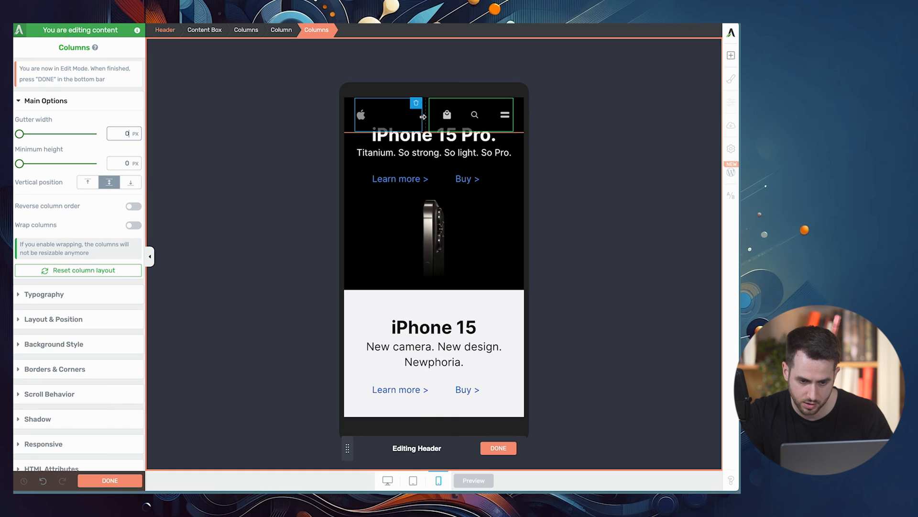
{"action": "left_click_drag", "start_coordinate": [422, 117], "coordinate": [449, 118]}
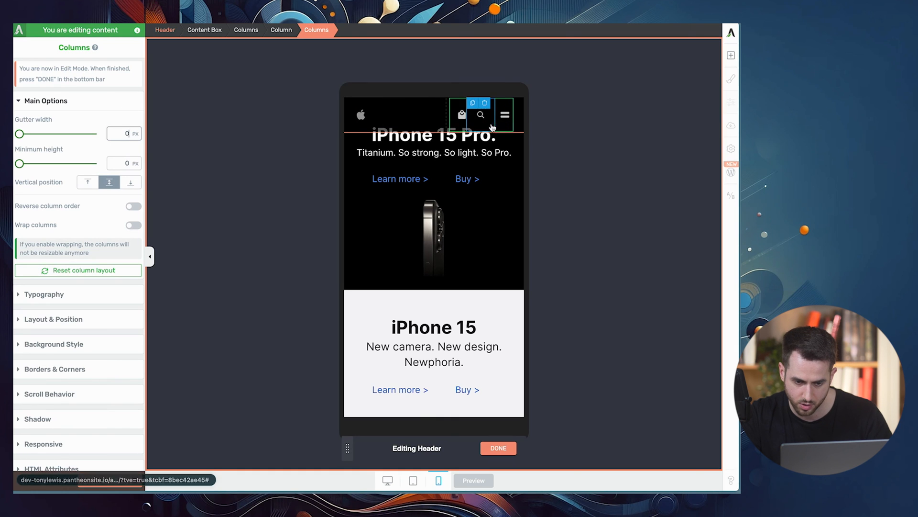
Set the right padding of the header's content box to 0 px
{"action": "left_click", "coordinate": [518, 130]}
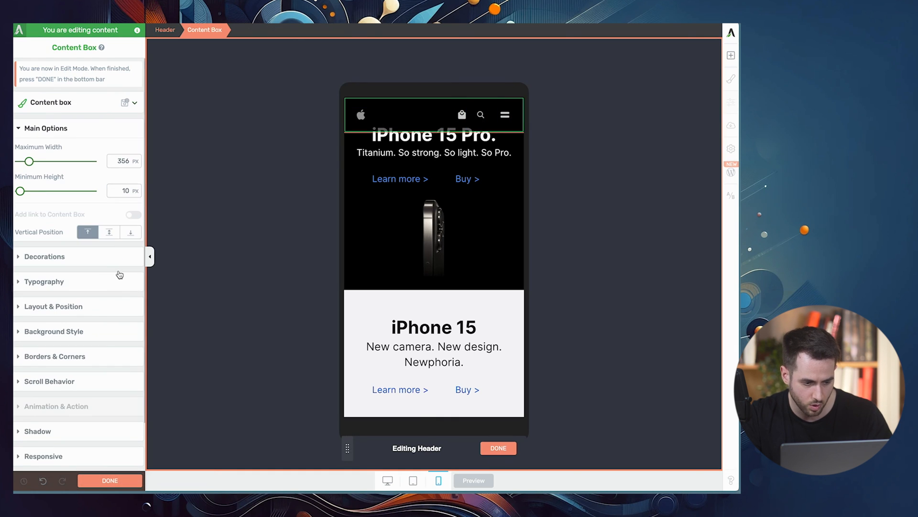
{"action": "left_click", "coordinate": [100, 306]}
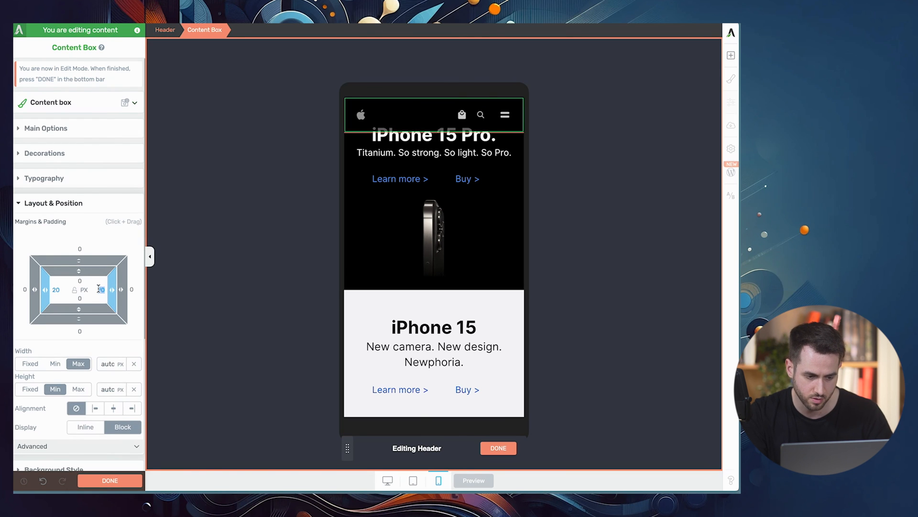
{"action": "type", "text": "0"}
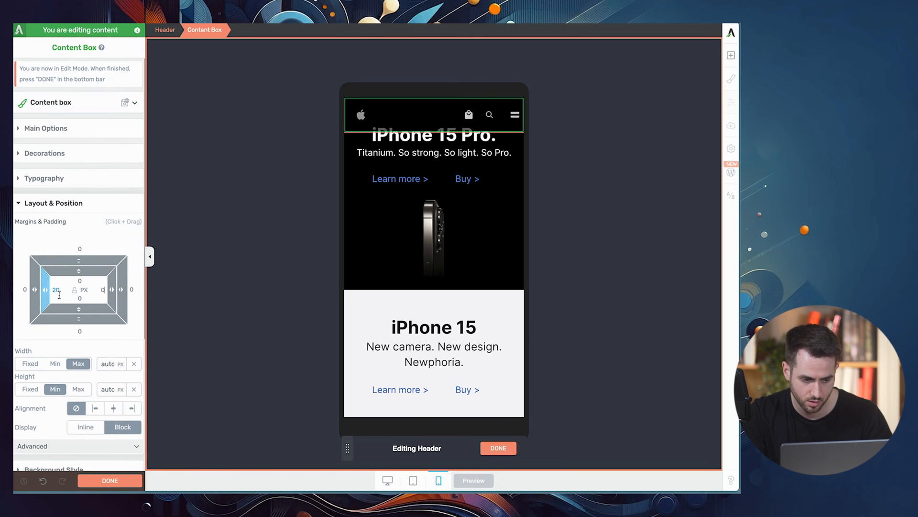
Finish editing the header and save the page
{"action": "left_click", "coordinate": [489, 128]}
{"action": "left_click", "coordinate": [507, 131]}
{"action": "left_click", "coordinate": [495, 128]}
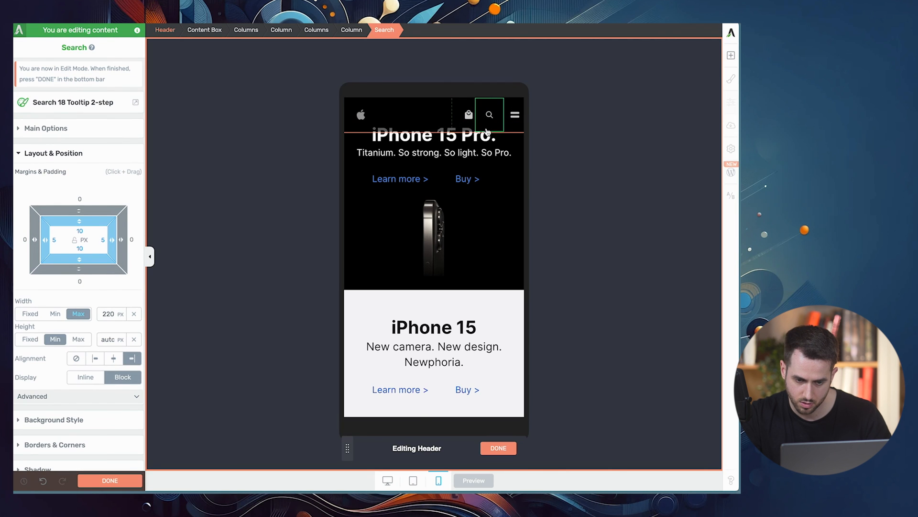
{"action": "left_click", "coordinate": [502, 128]}
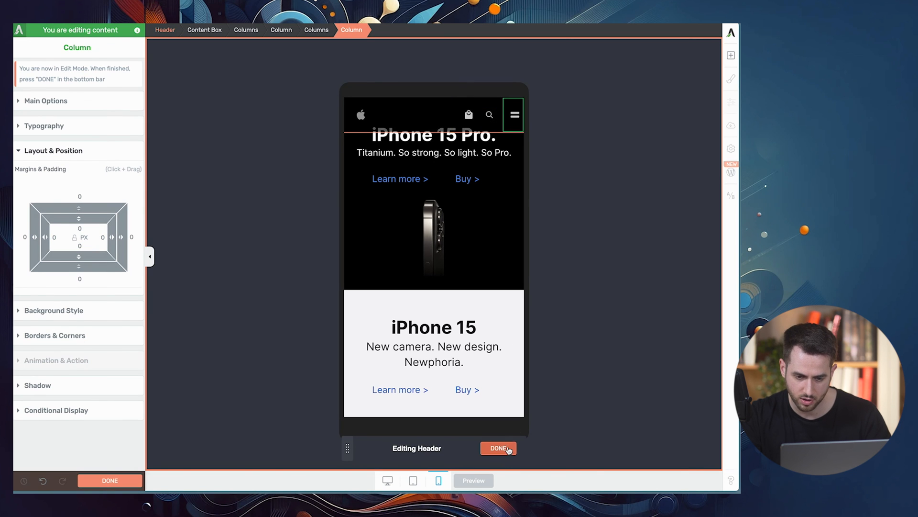
{"action": "left_click", "coordinate": [499, 449]}
{"action": "left_click", "coordinate": [109, 480]}
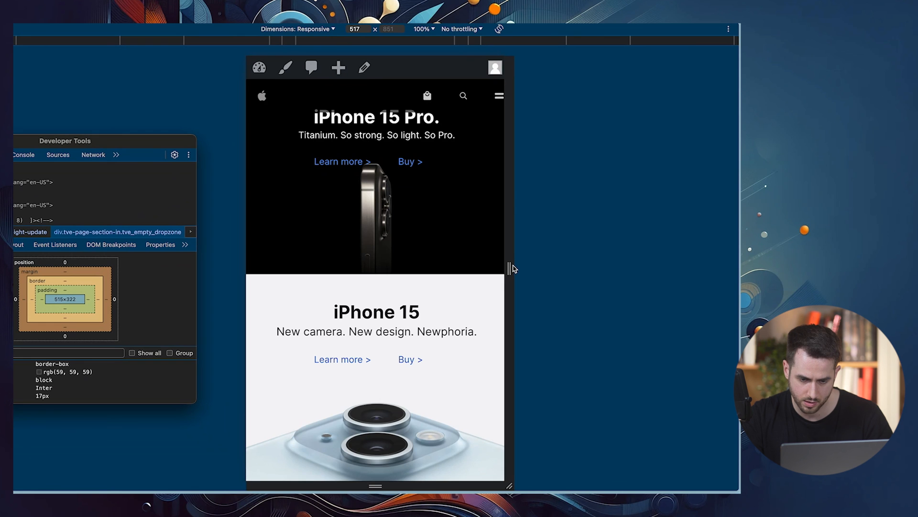
In the browser's responsive view, narrow the live page to 320 px and test opening and closing the hamburger menu
{"action": "left_click", "coordinate": [509, 268]}
{"action": "left_click_drag", "start_coordinate": [506, 268], "coordinate": [458, 271]}
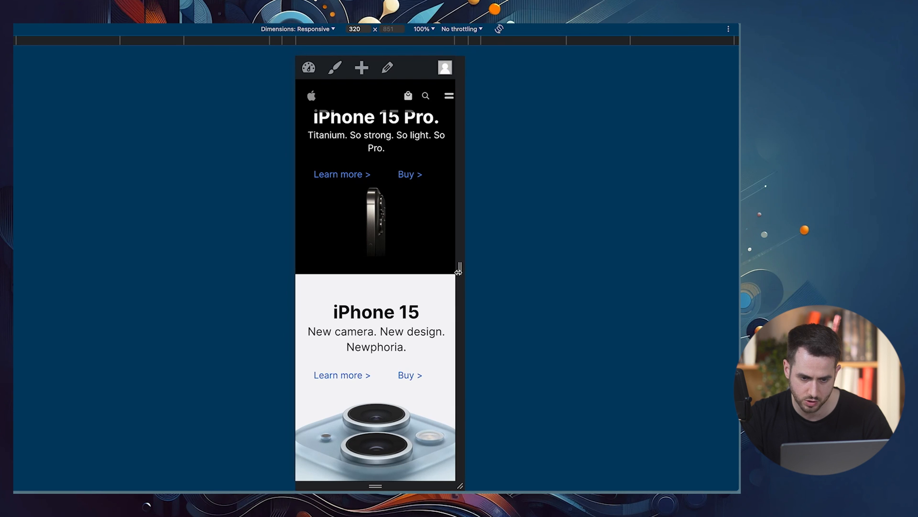
{"action": "left_click", "coordinate": [447, 97]}
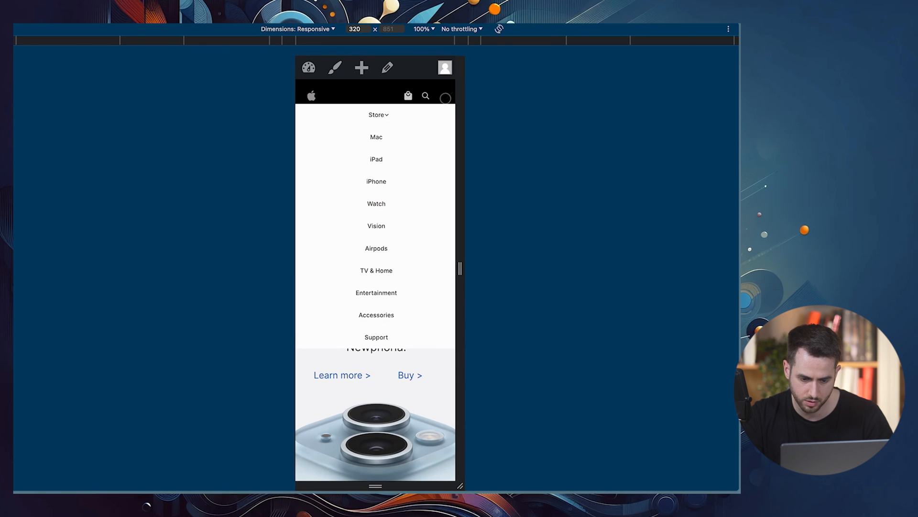
{"action": "left_click", "coordinate": [445, 97]}
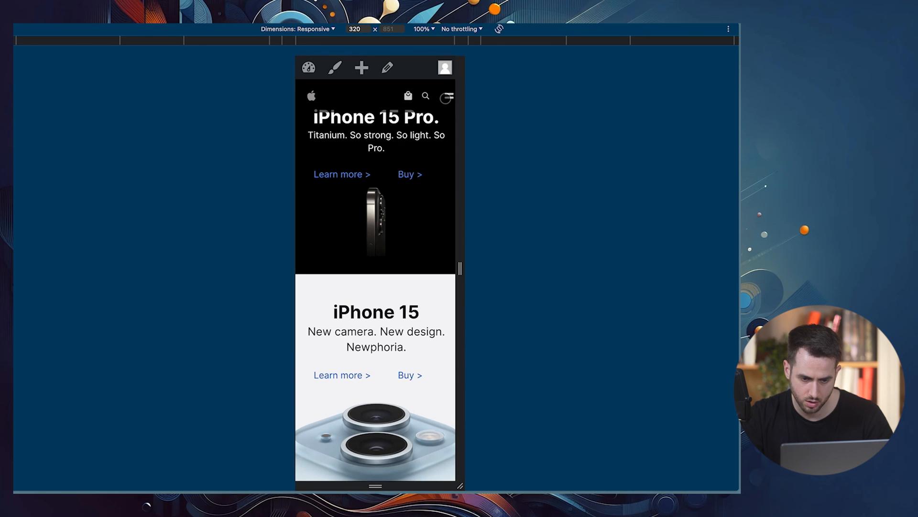
Test the search icon's tooltip field in the mobile header, and open and close the hamburger menu once more
{"action": "left_click", "coordinate": [426, 95]}
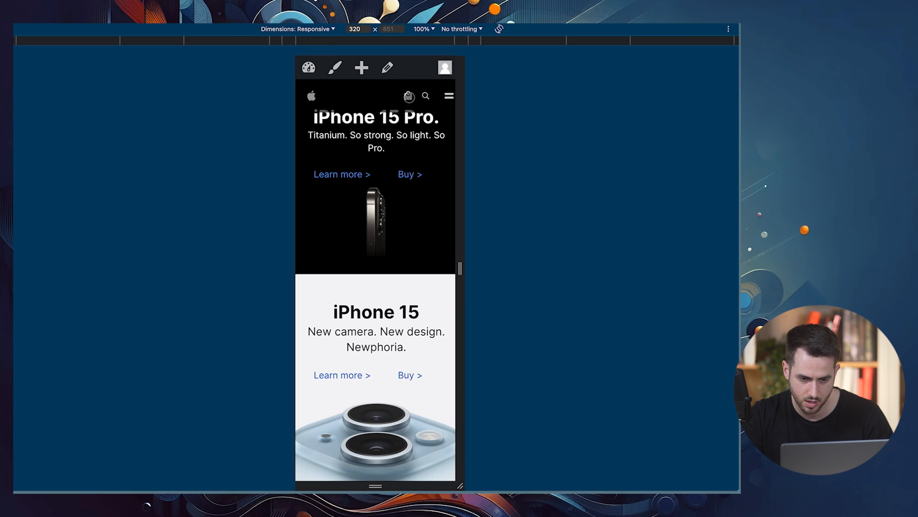
{"action": "left_click", "coordinate": [425, 96]}
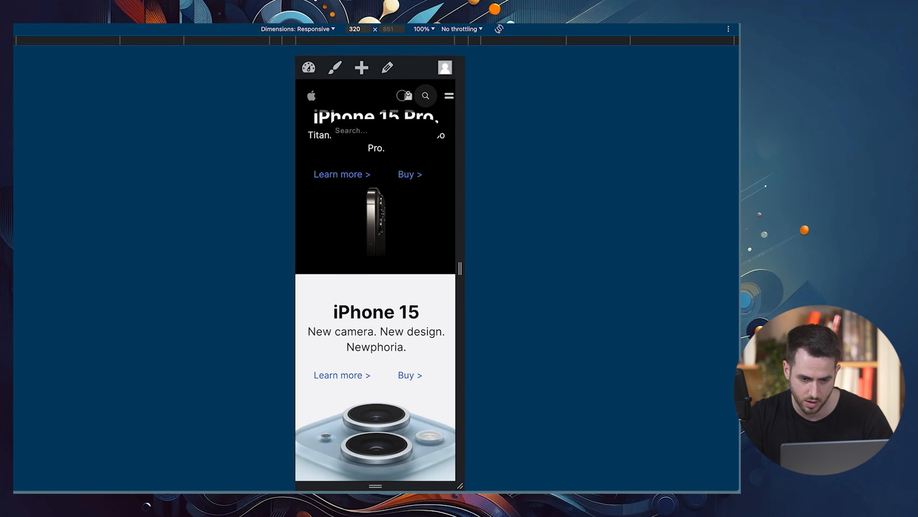
{"action": "left_click", "coordinate": [448, 97]}
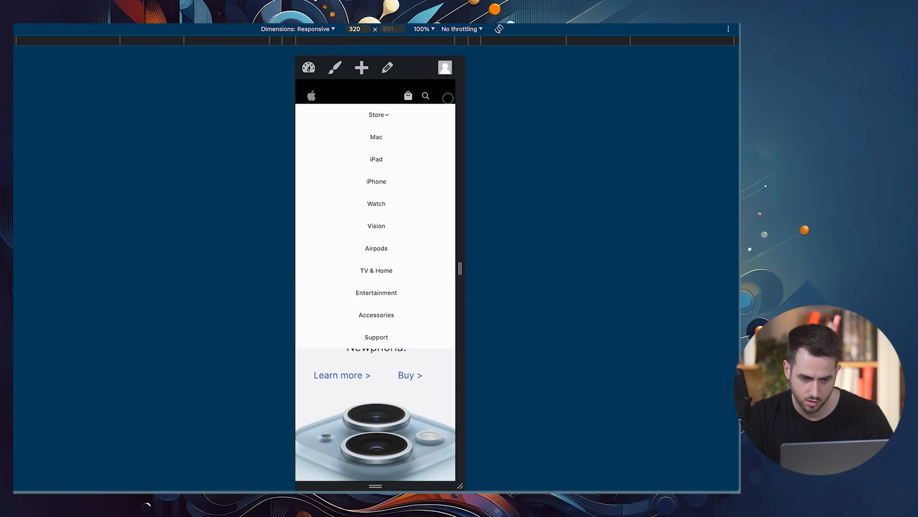
{"action": "left_click", "coordinate": [448, 98]}
Test the hamburger menu at a page width of 516 px, and widen the page to 1320 px to check the desktop header
{"action": "left_click_drag", "start_coordinate": [460, 267], "coordinate": [513, 267]}
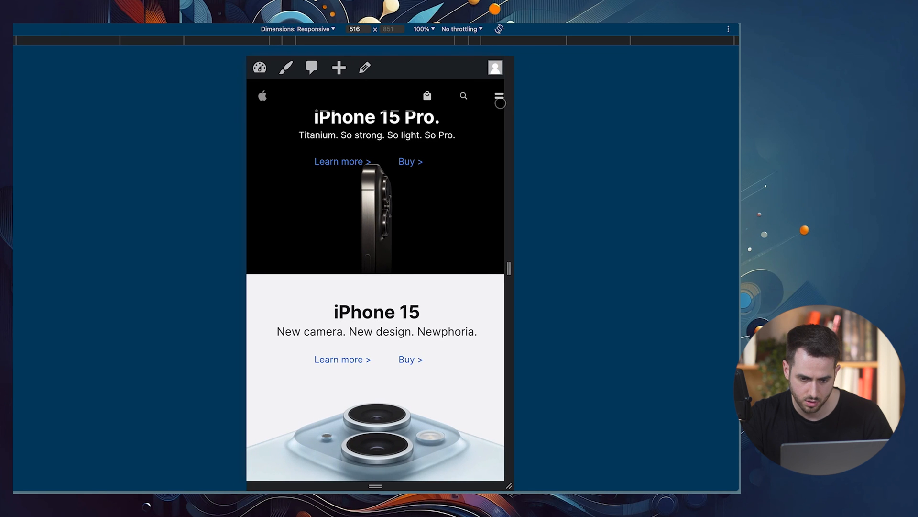
{"action": "left_click", "coordinate": [499, 98]}
{"action": "left_click", "coordinate": [500, 98]}
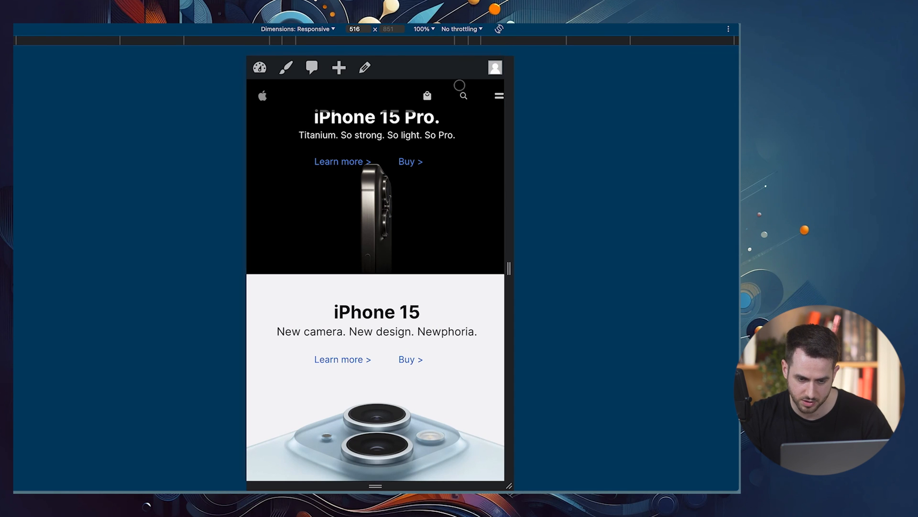
{"action": "left_click_drag", "start_coordinate": [509, 268], "coordinate": [709, 268]}
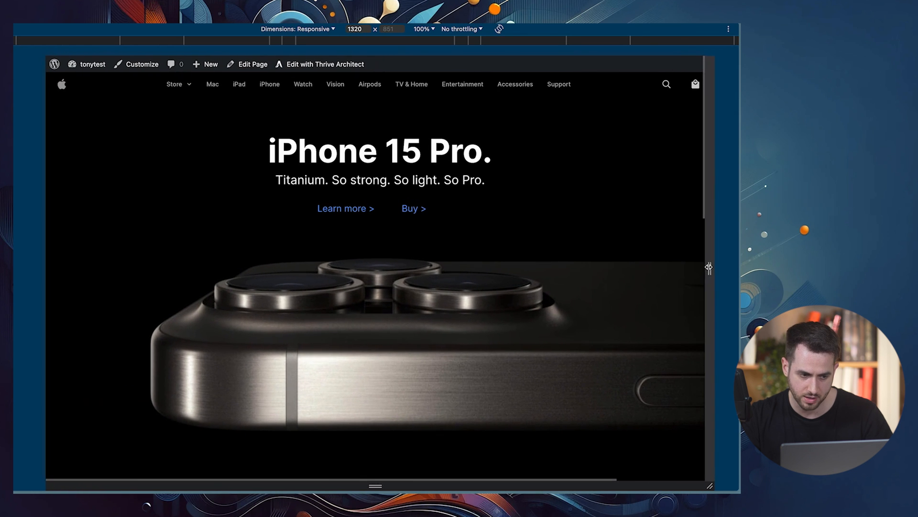